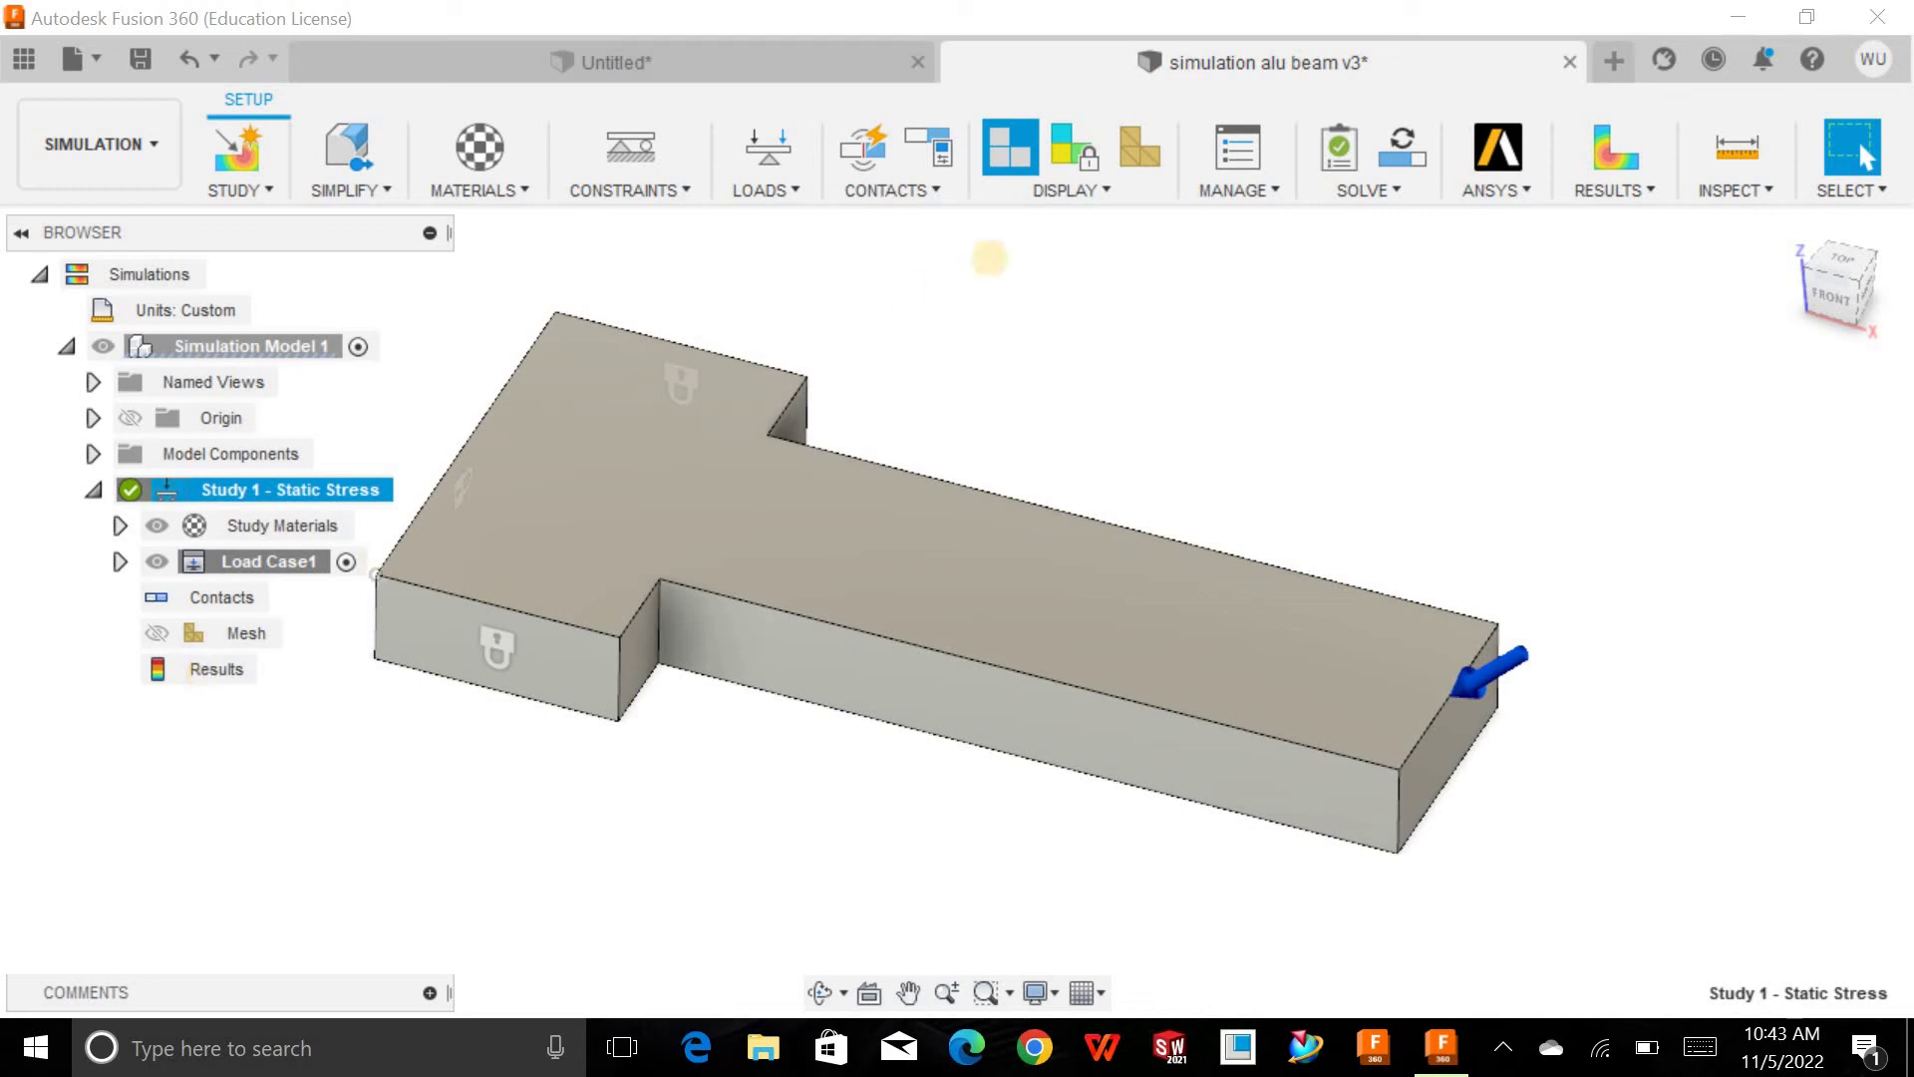
- Open the results of the static stress study and move the maximum and minimum safety factor labels clear of the beam
shift+middle_drag(1064, 312, 1077, 349)
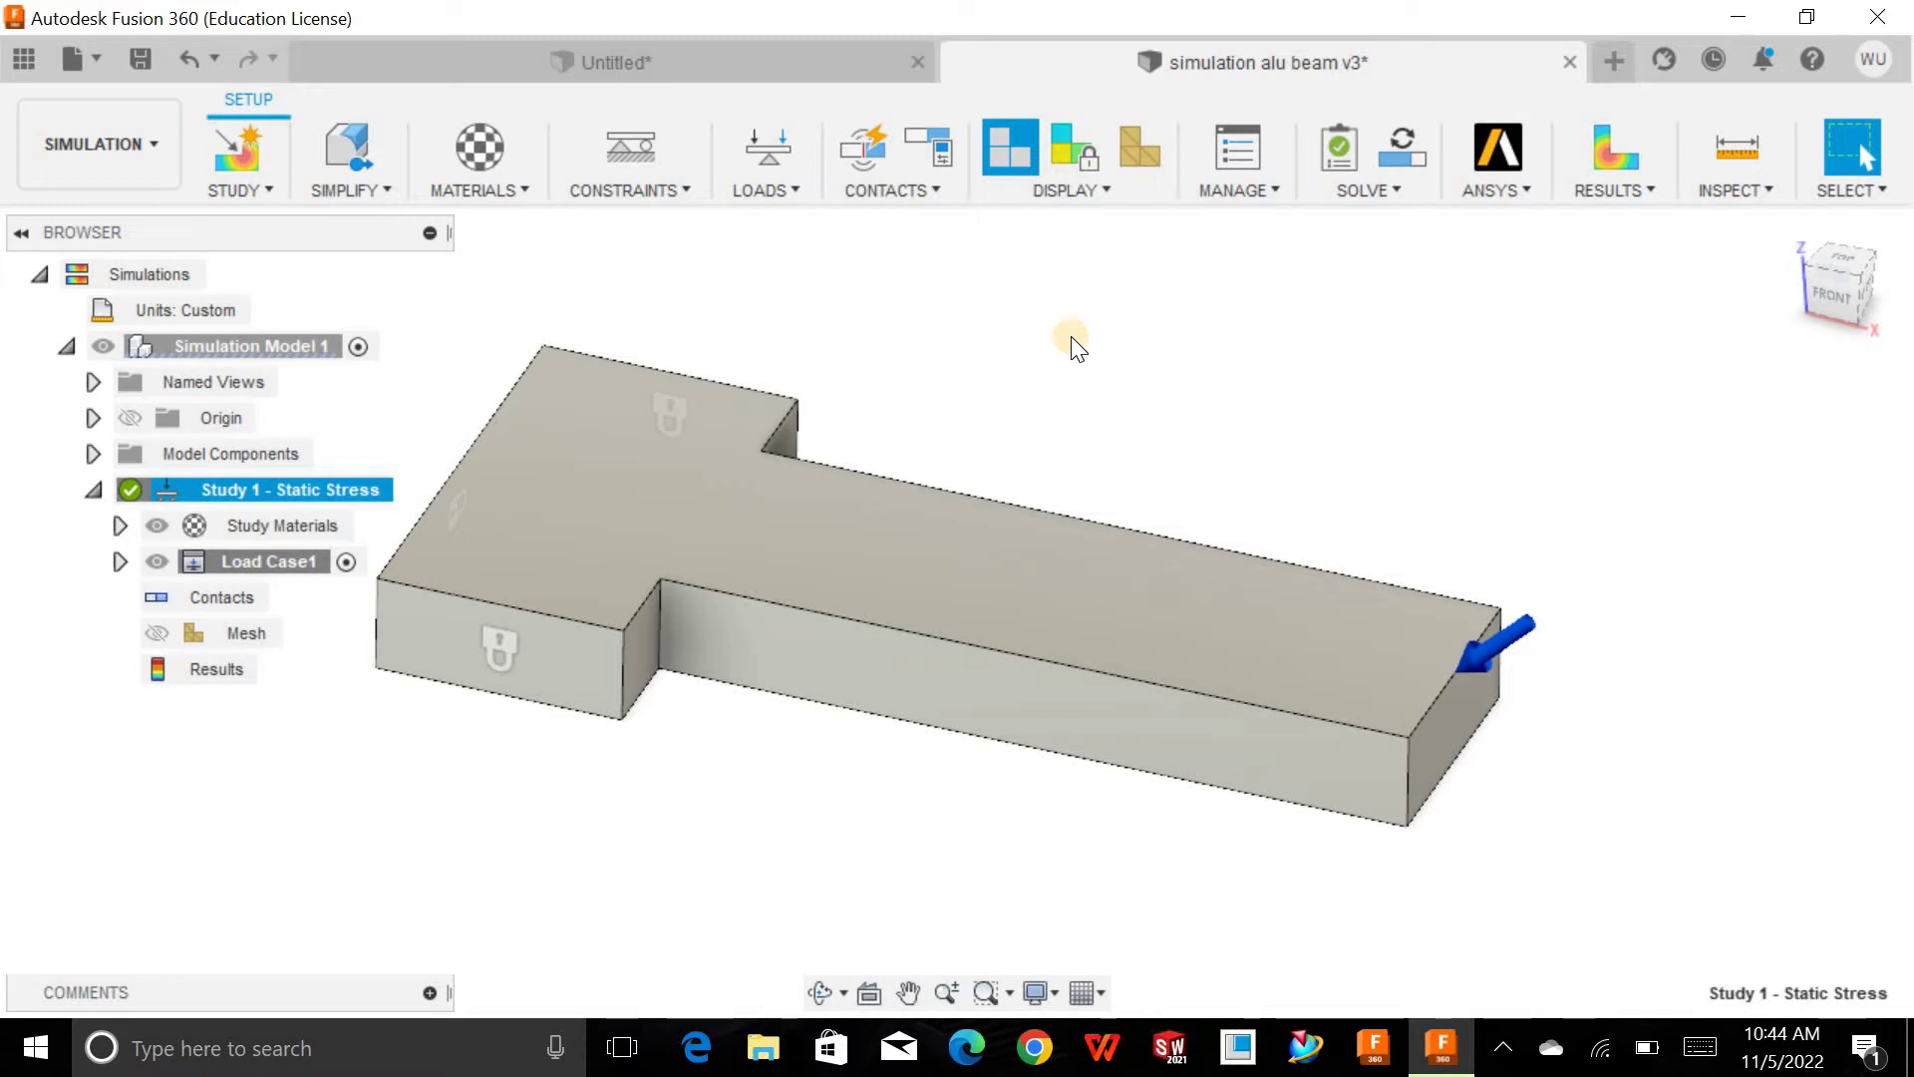
click(62, 129)
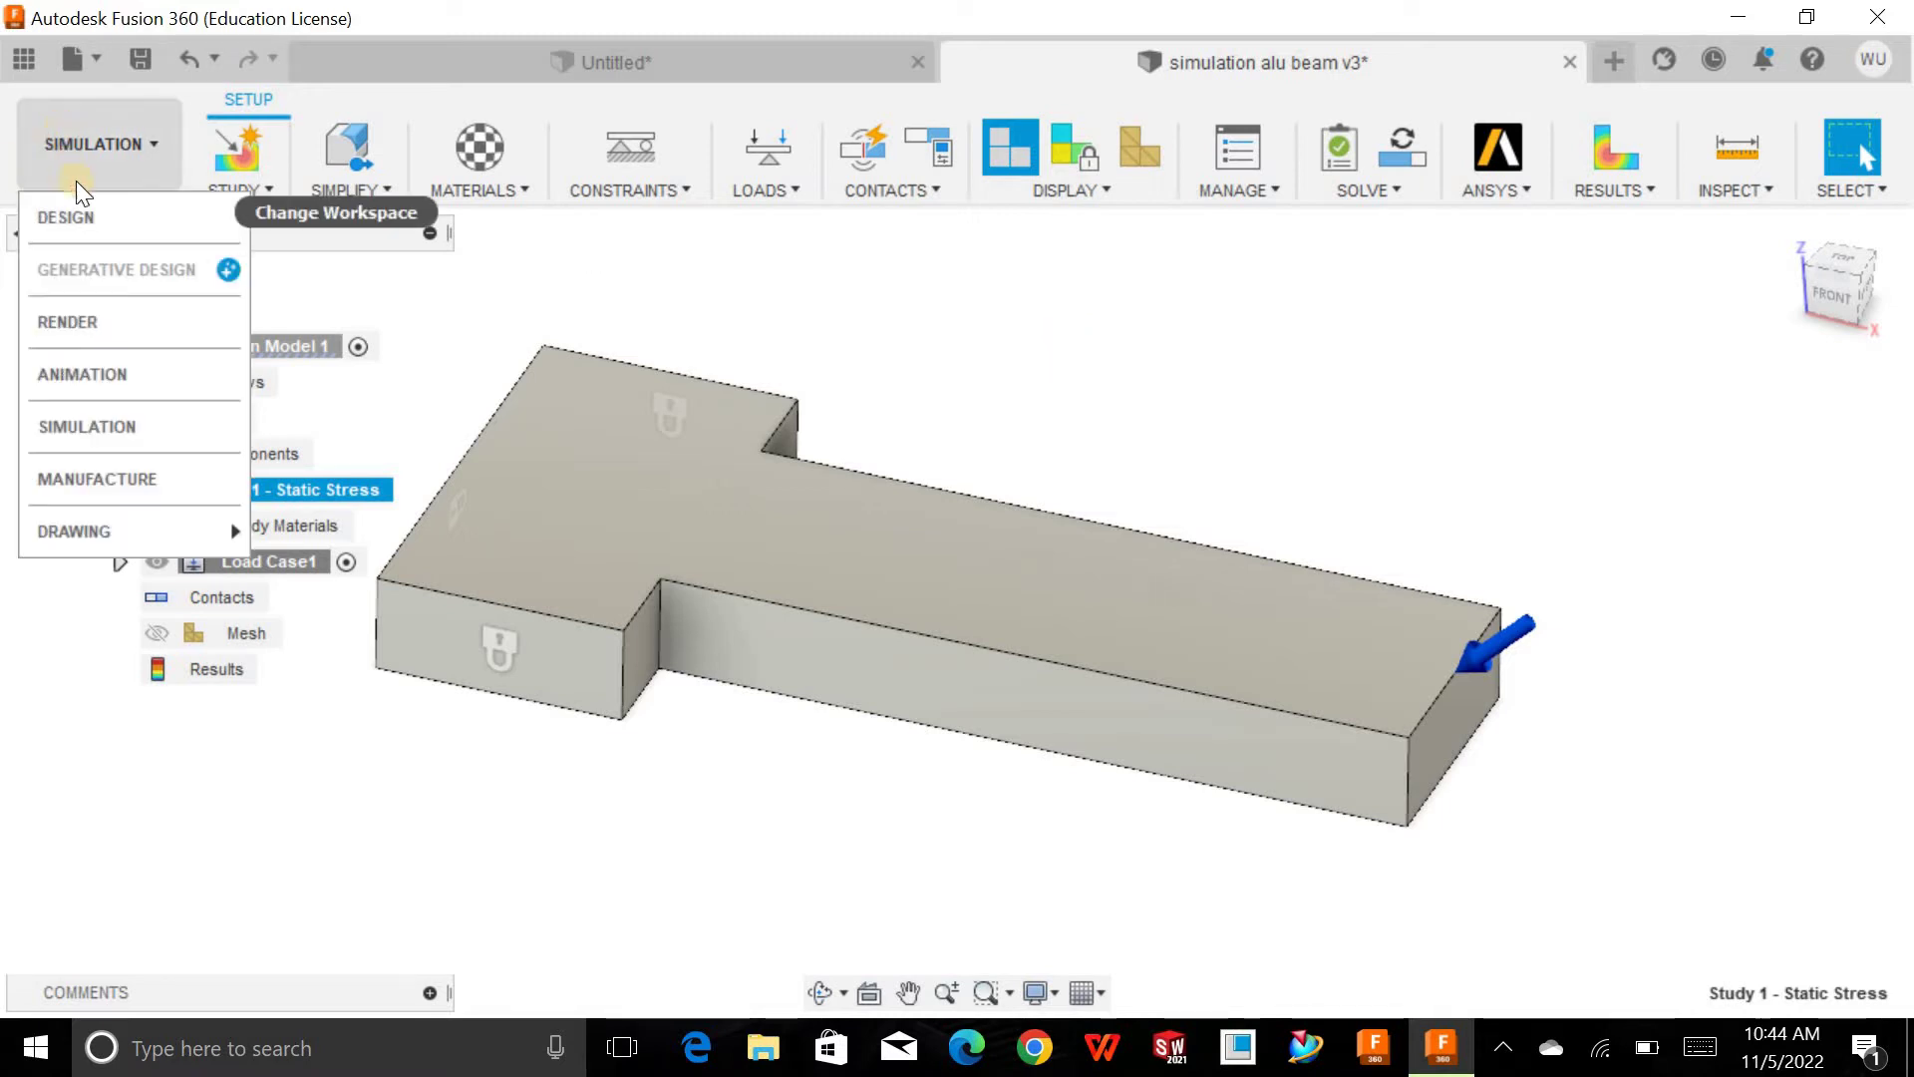
click(98, 416)
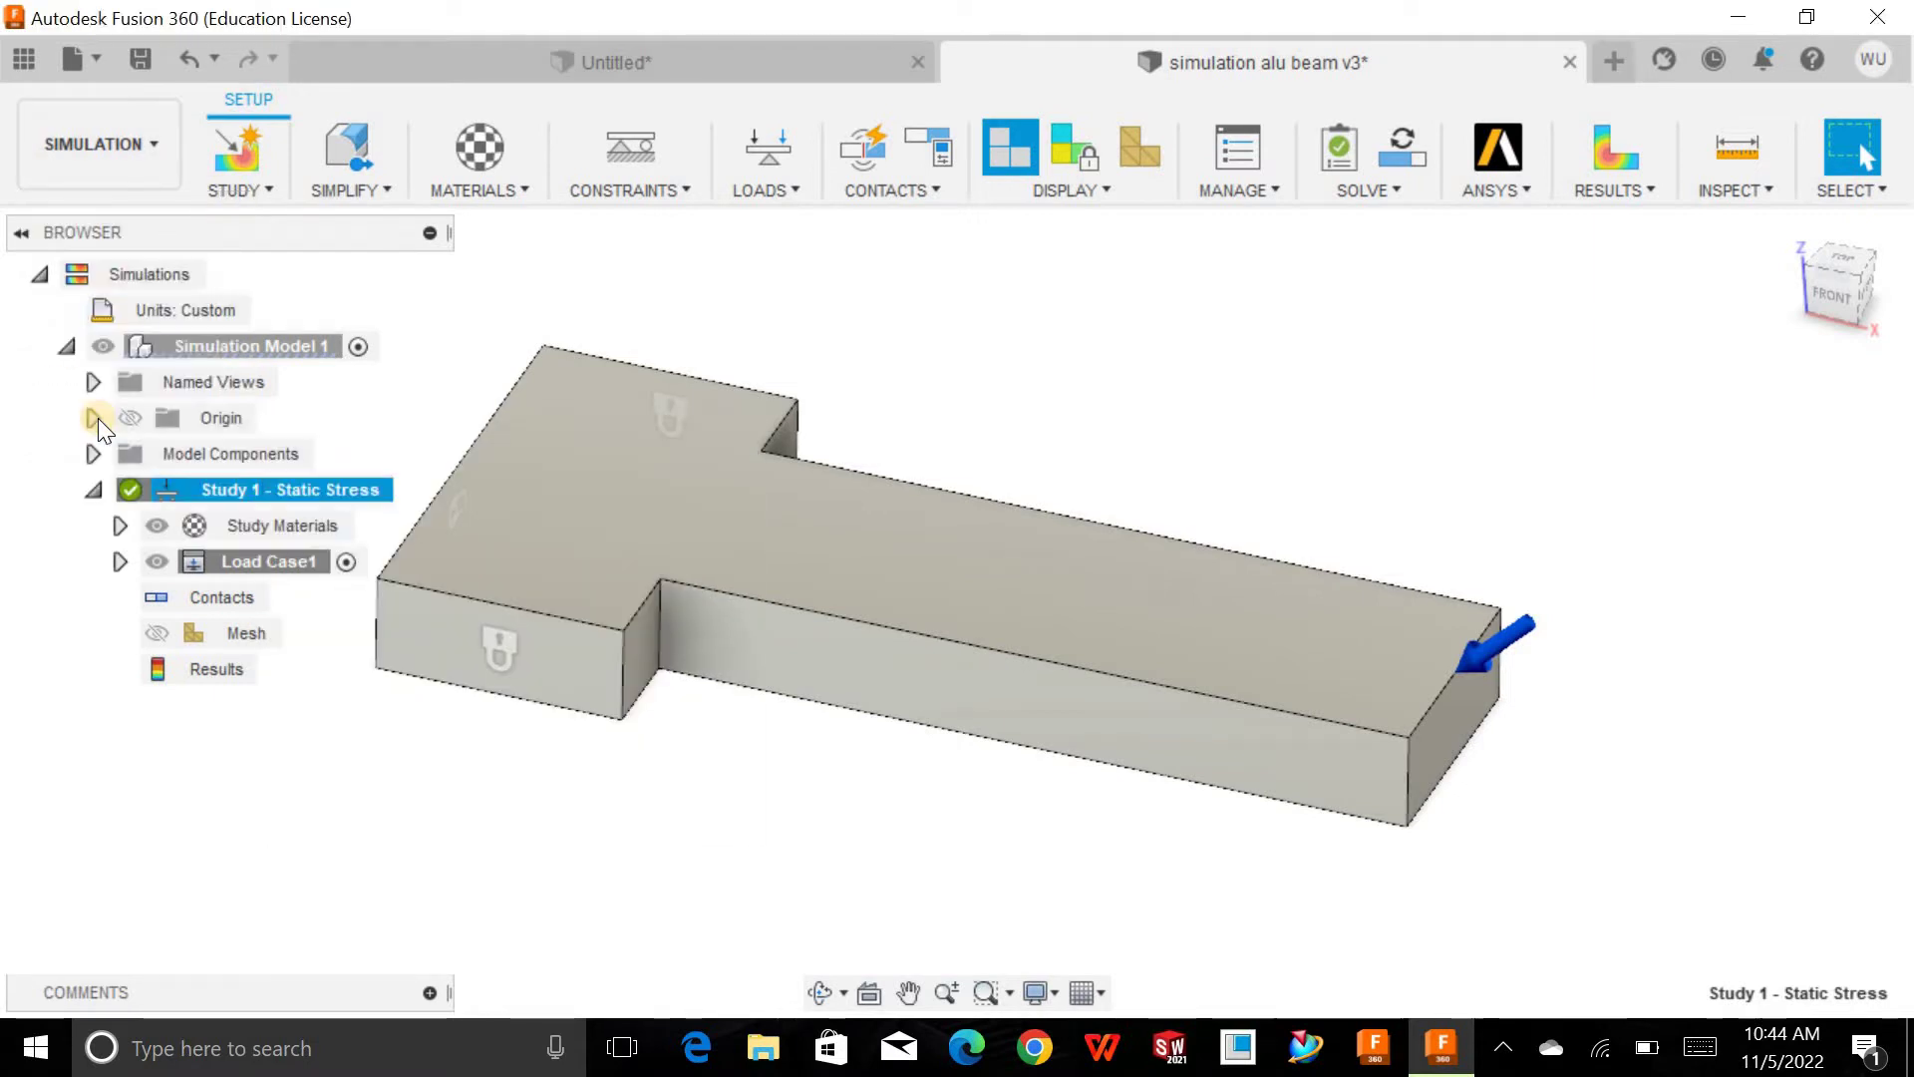
double_click(227, 667)
shift+middle_drag(1331, 361, 868, 750)
drag(804, 795, 752, 825)
drag(1202, 254, 1130, 302)
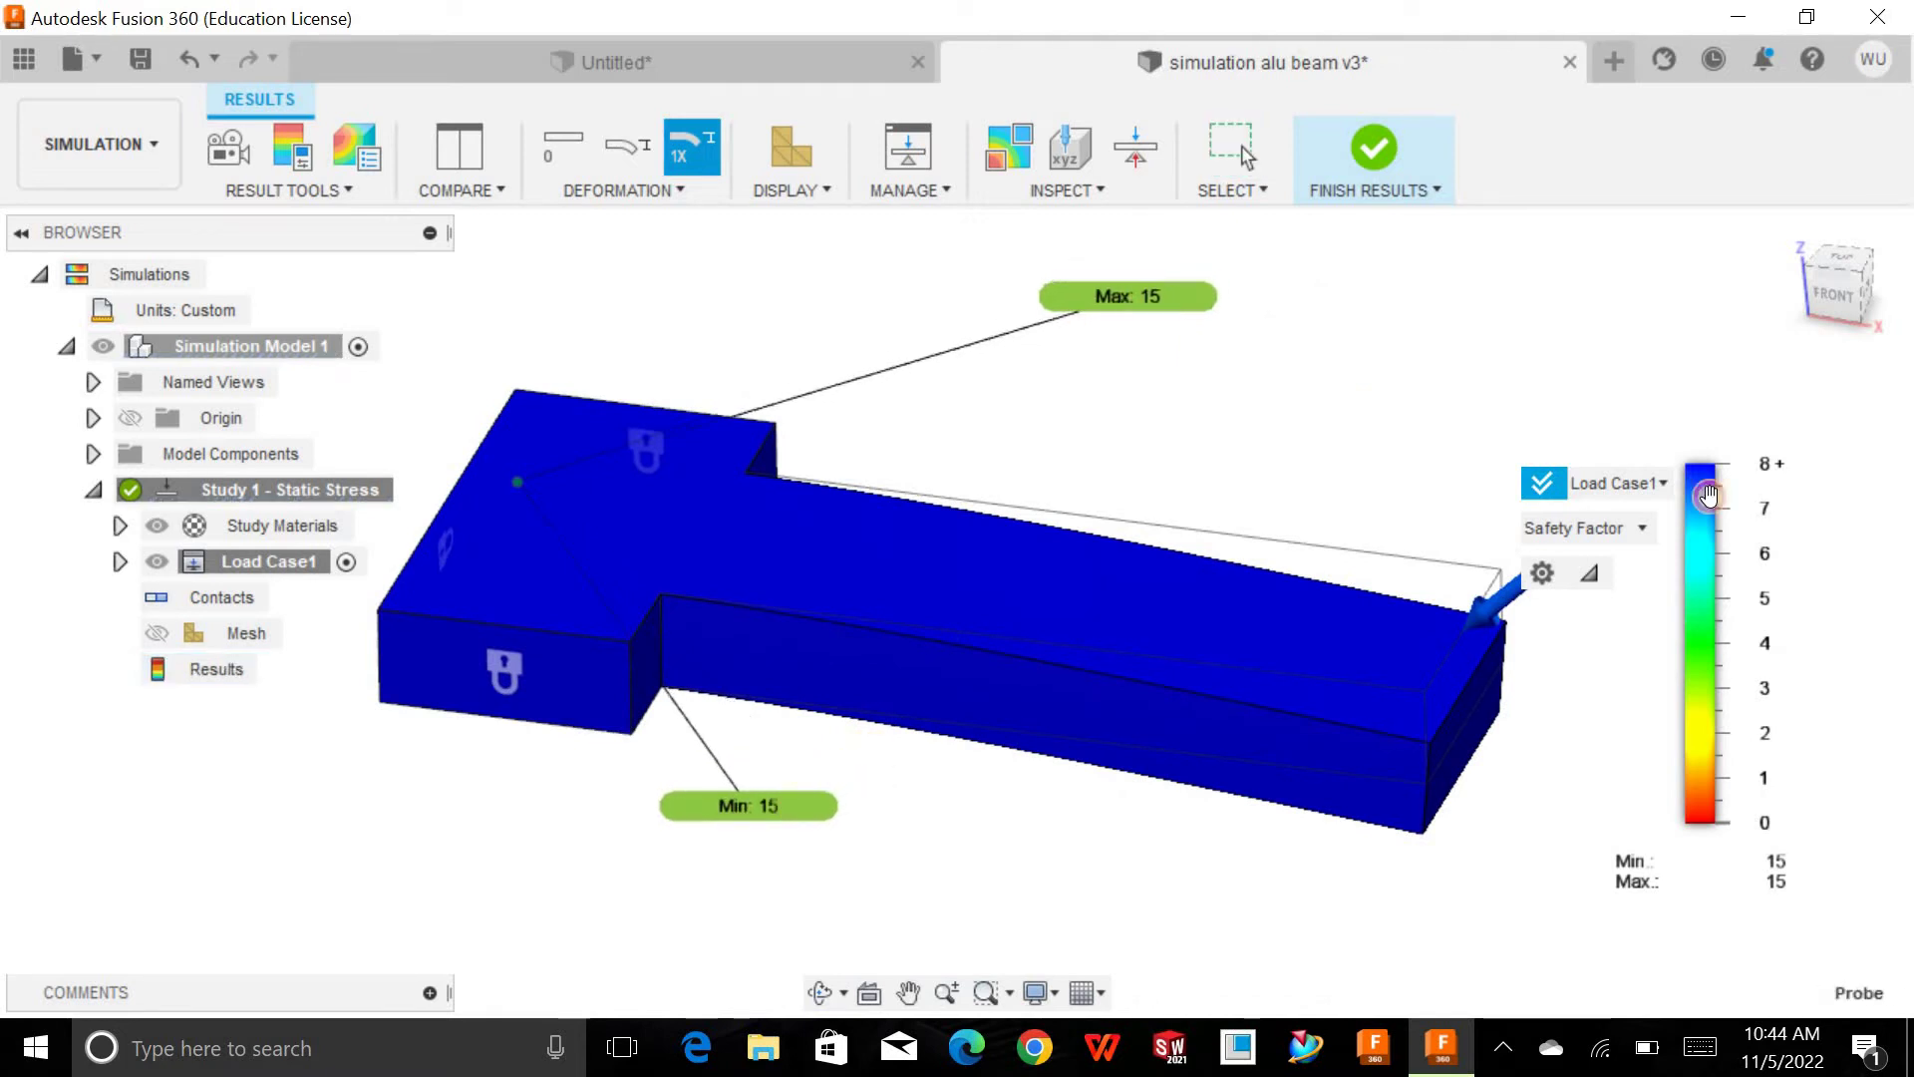
- Show the Von Mises stress results and place the maximum and minimum labels below the beam
click(1613, 540)
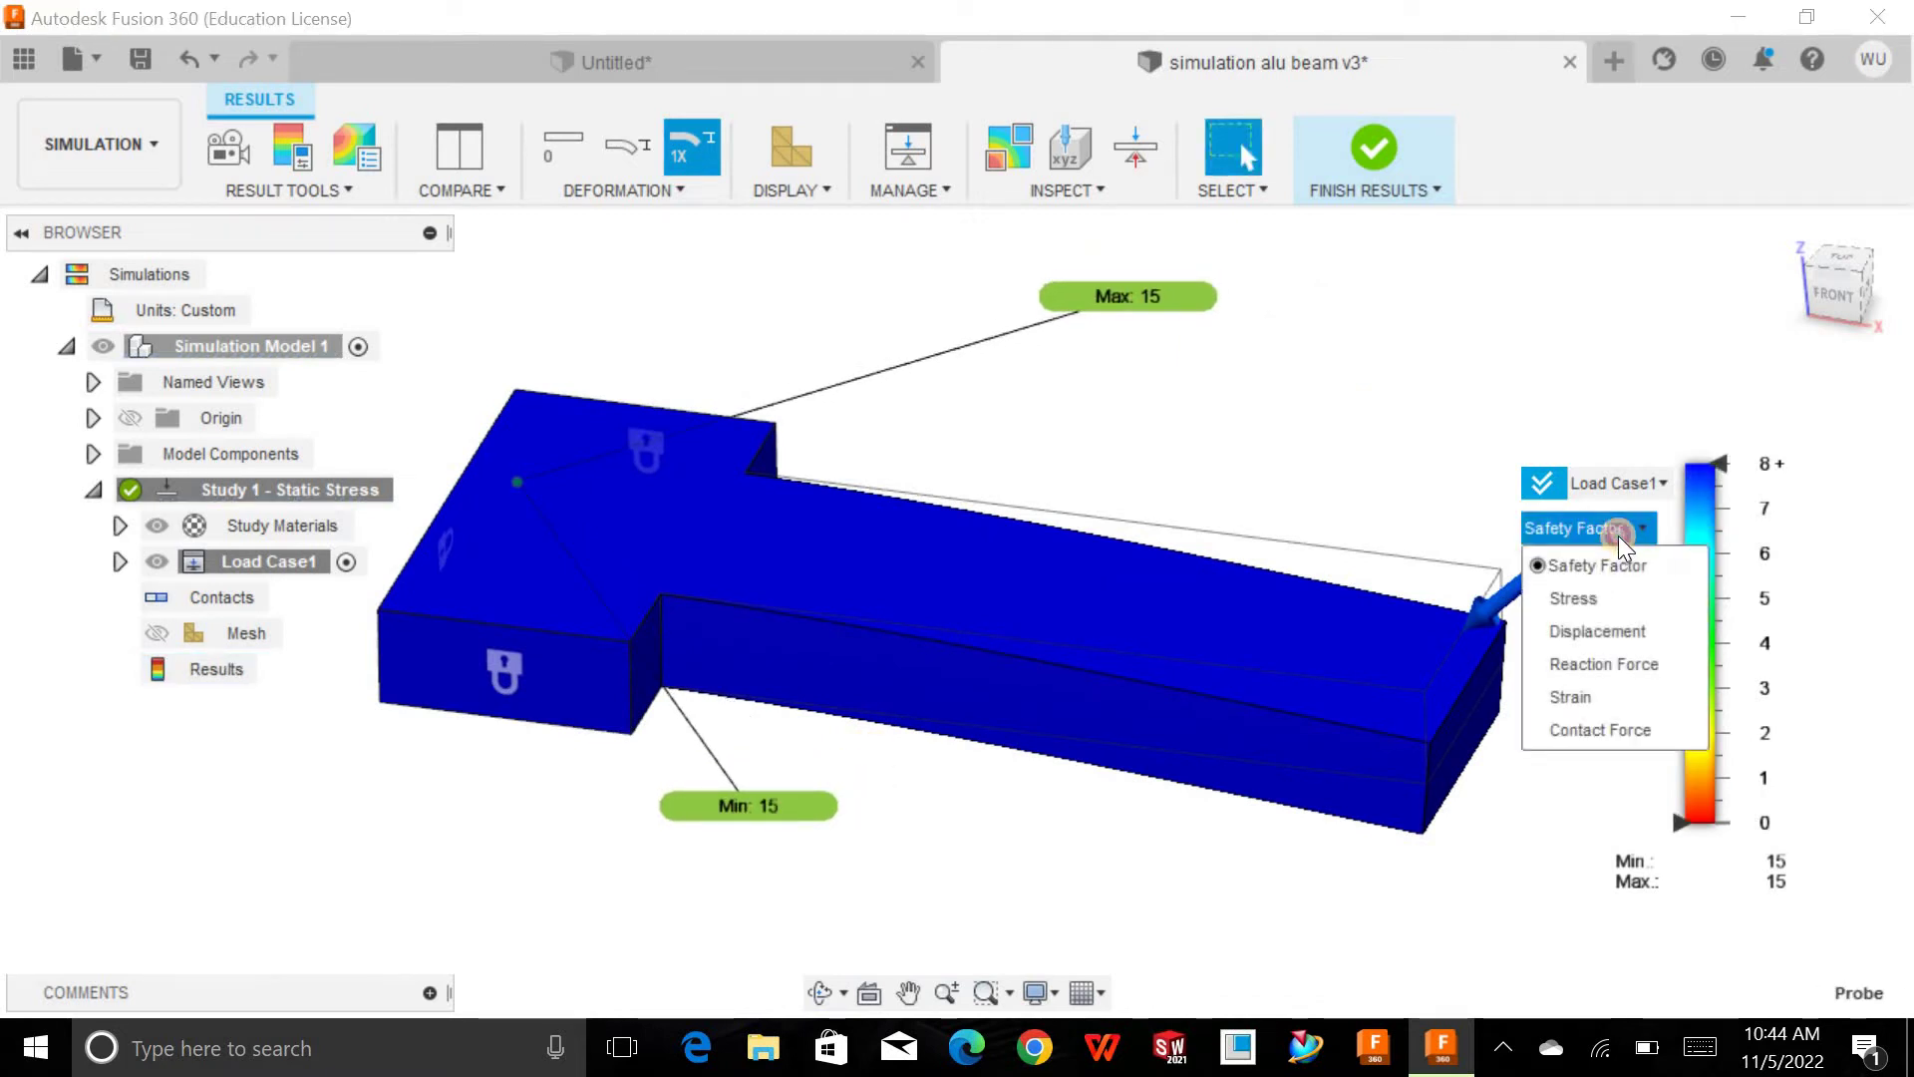
click(1587, 599)
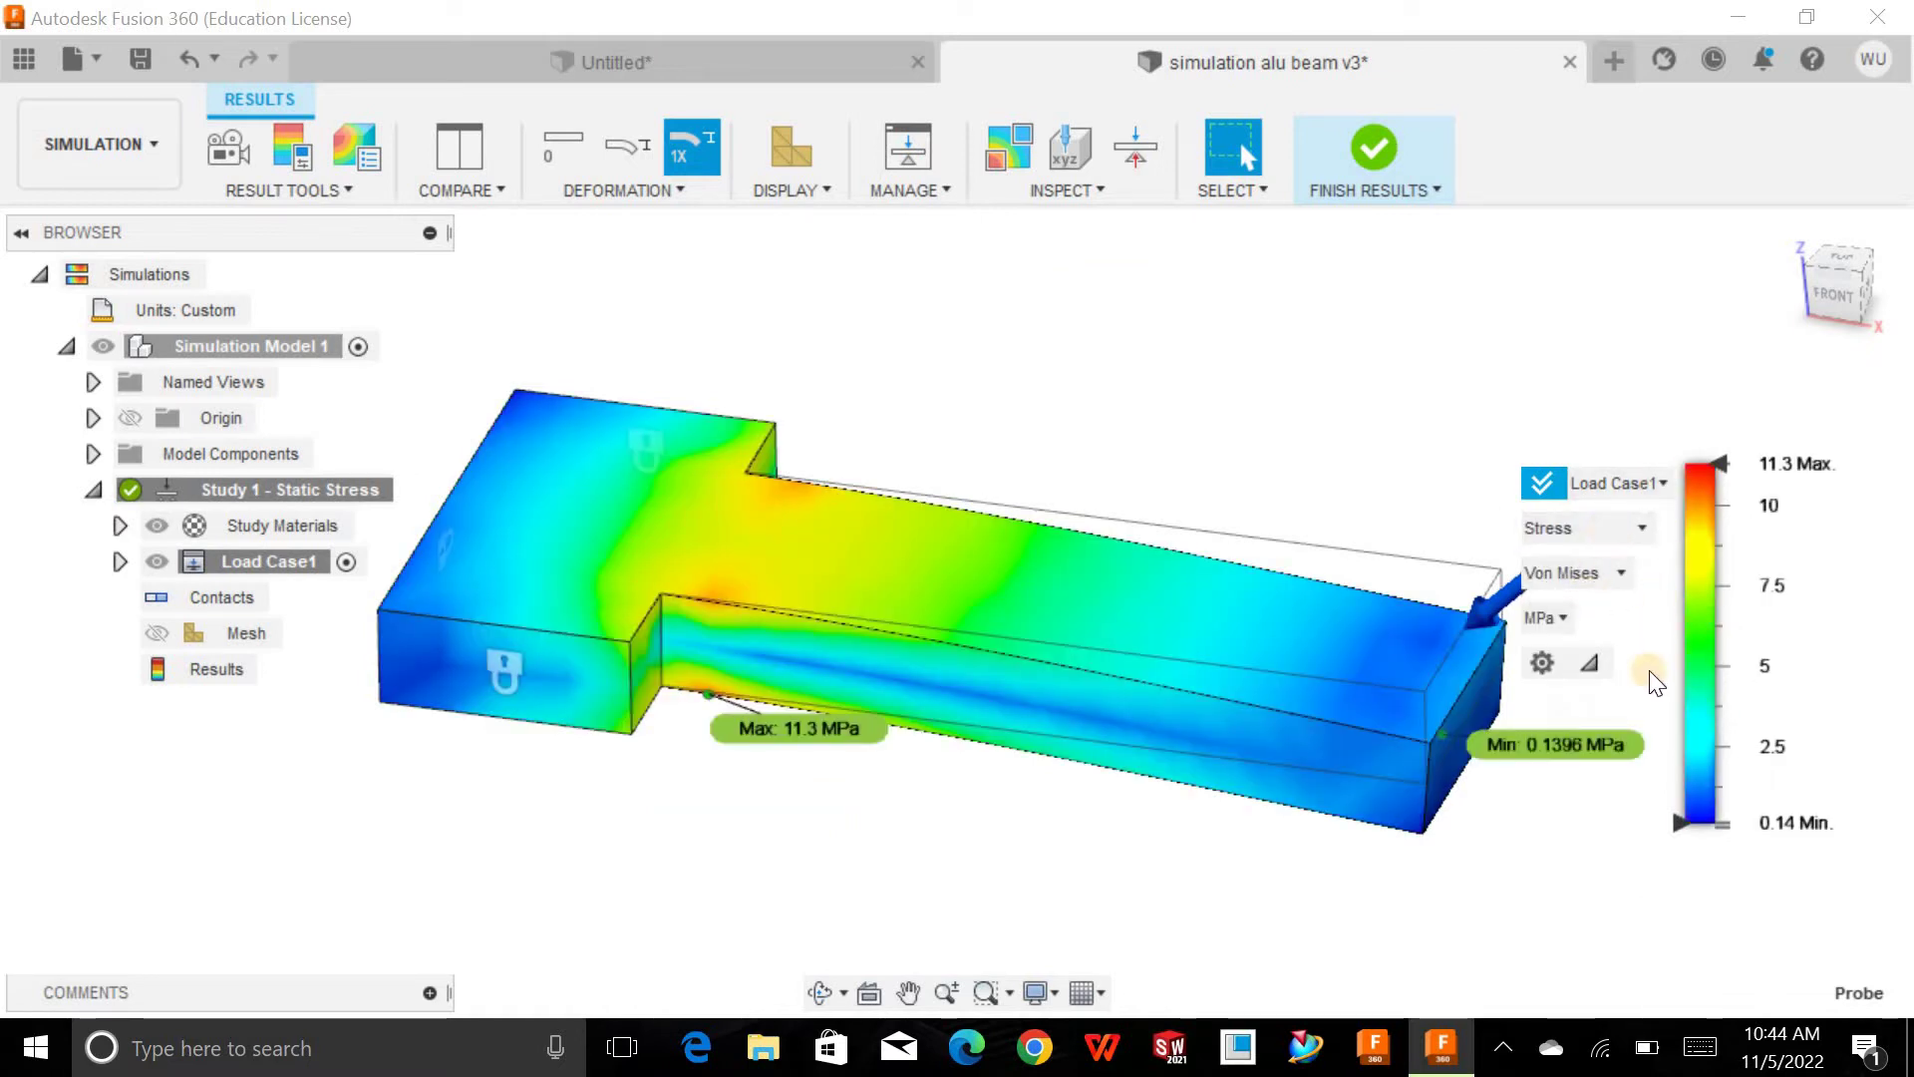
drag(1566, 756, 1558, 887)
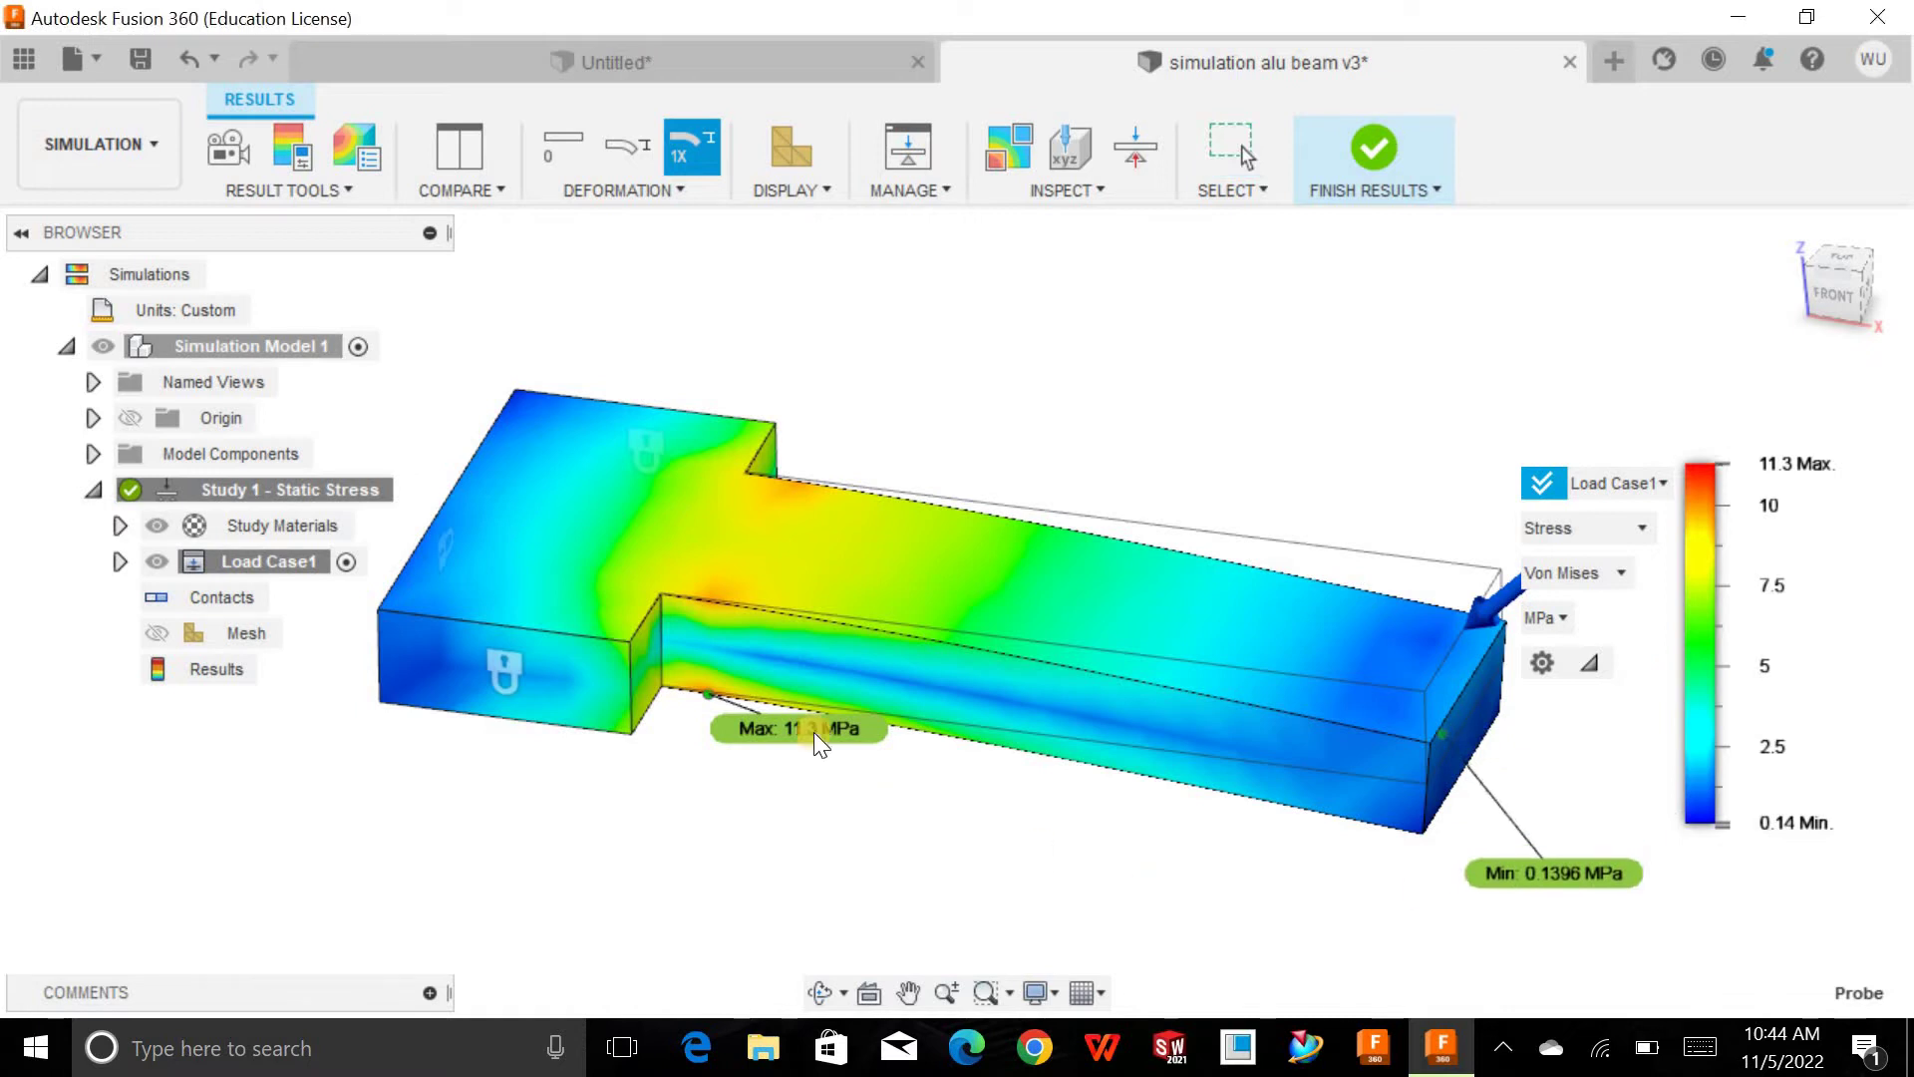
drag(814, 732, 750, 804)
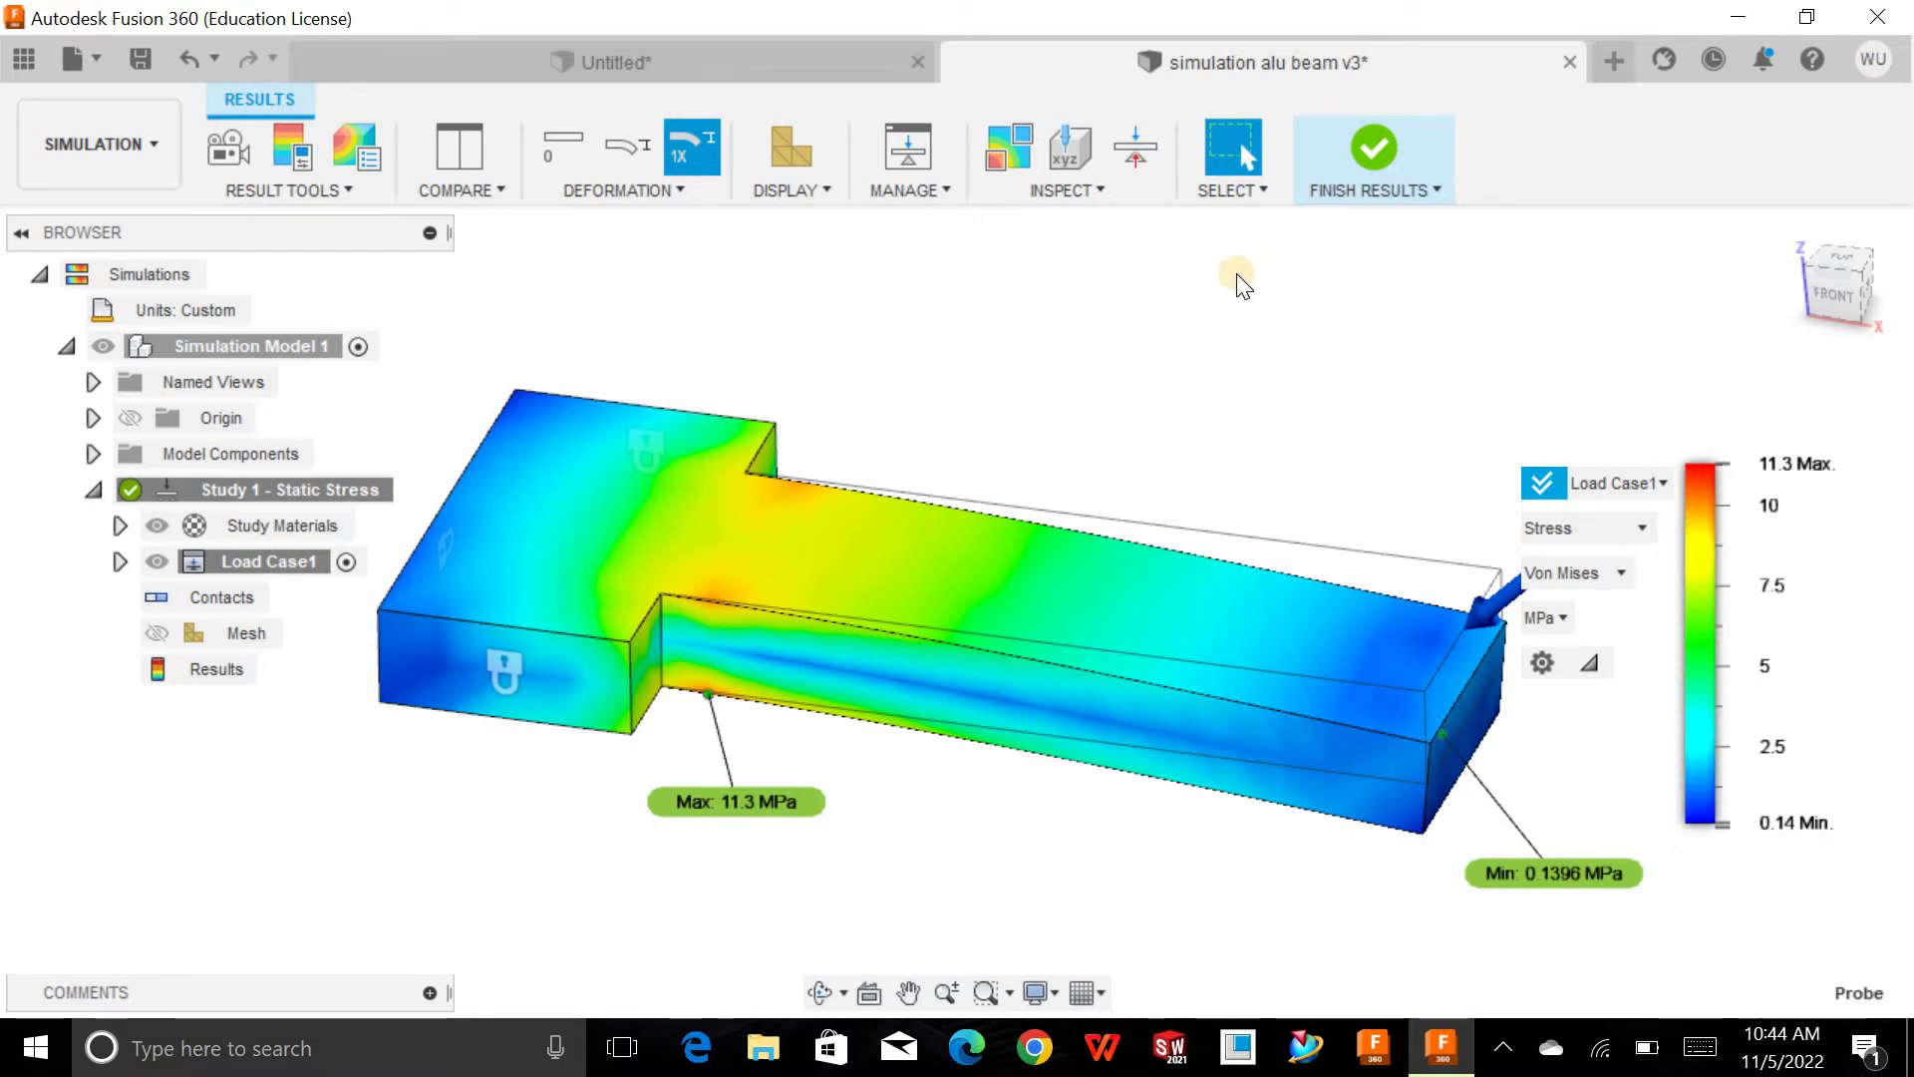
shift+middle_drag(1239, 282, 1236, 279)
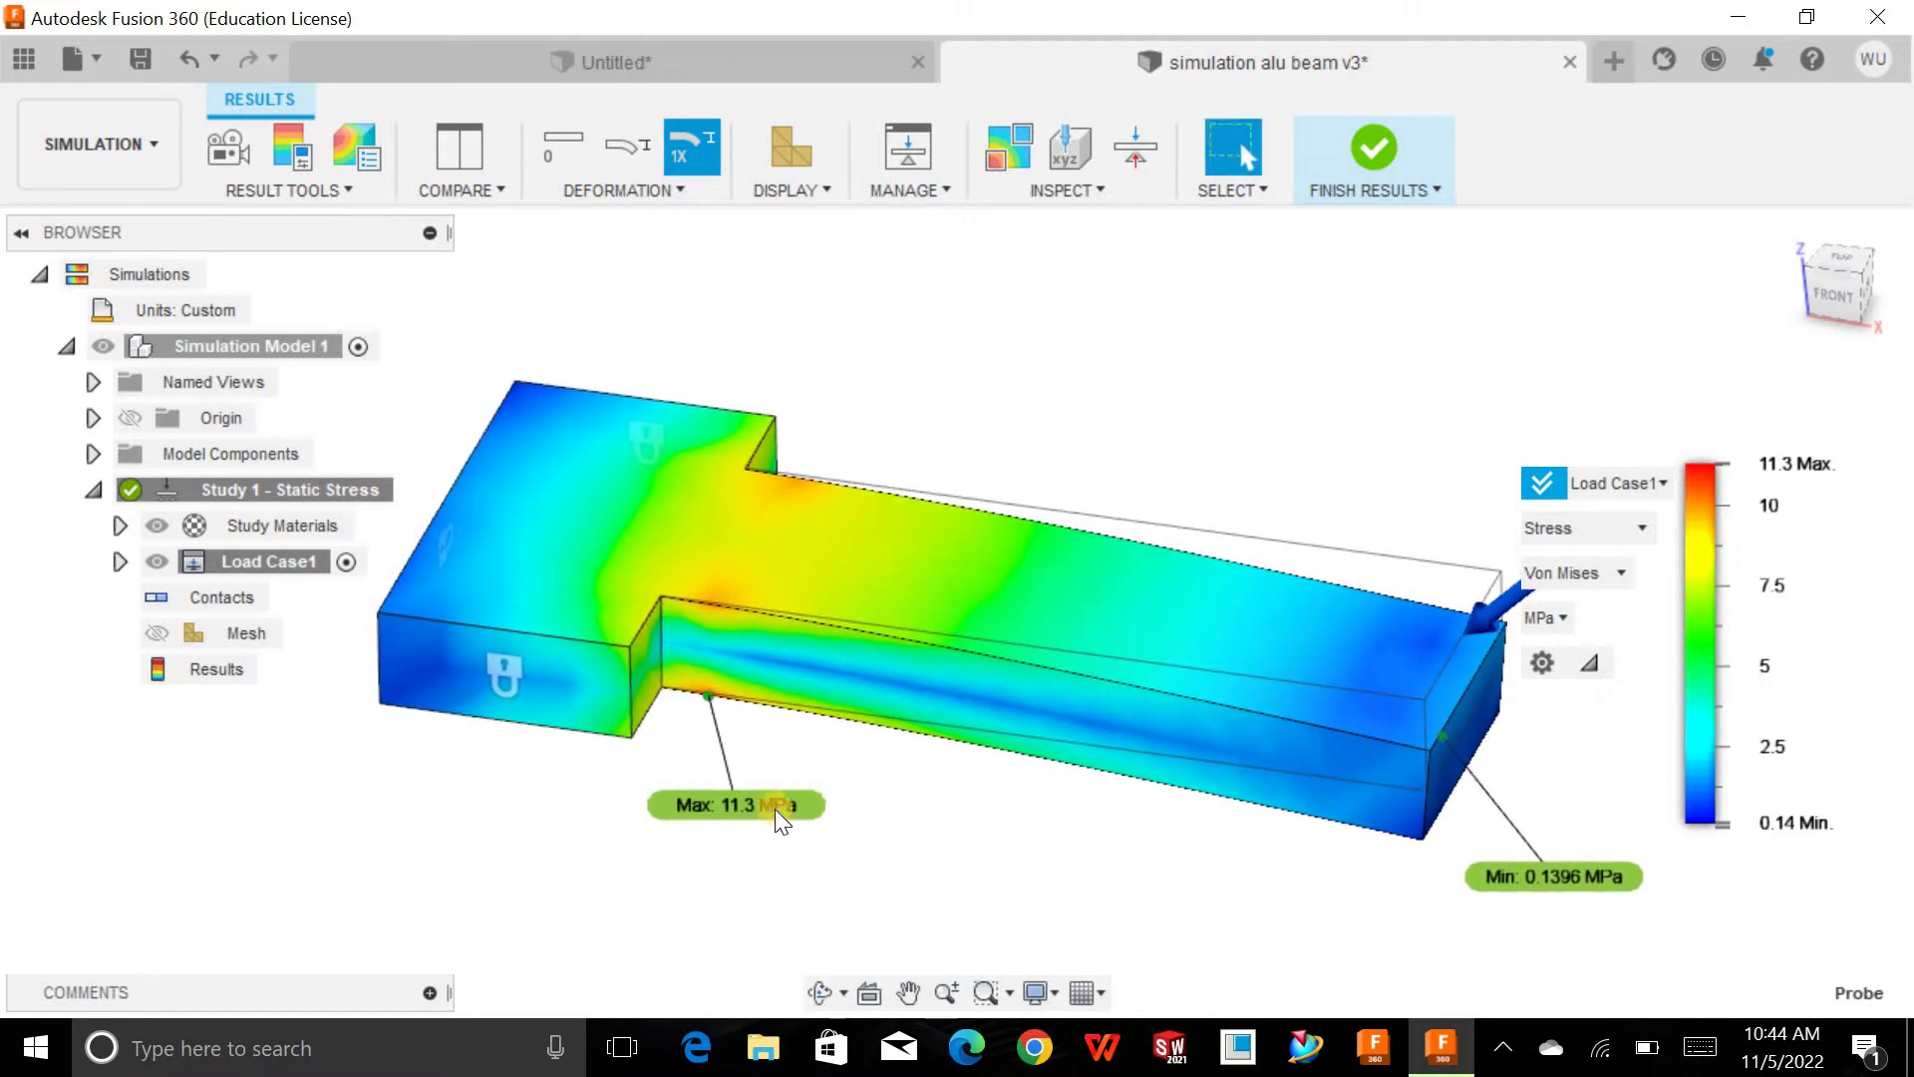
drag(779, 812, 723, 836)
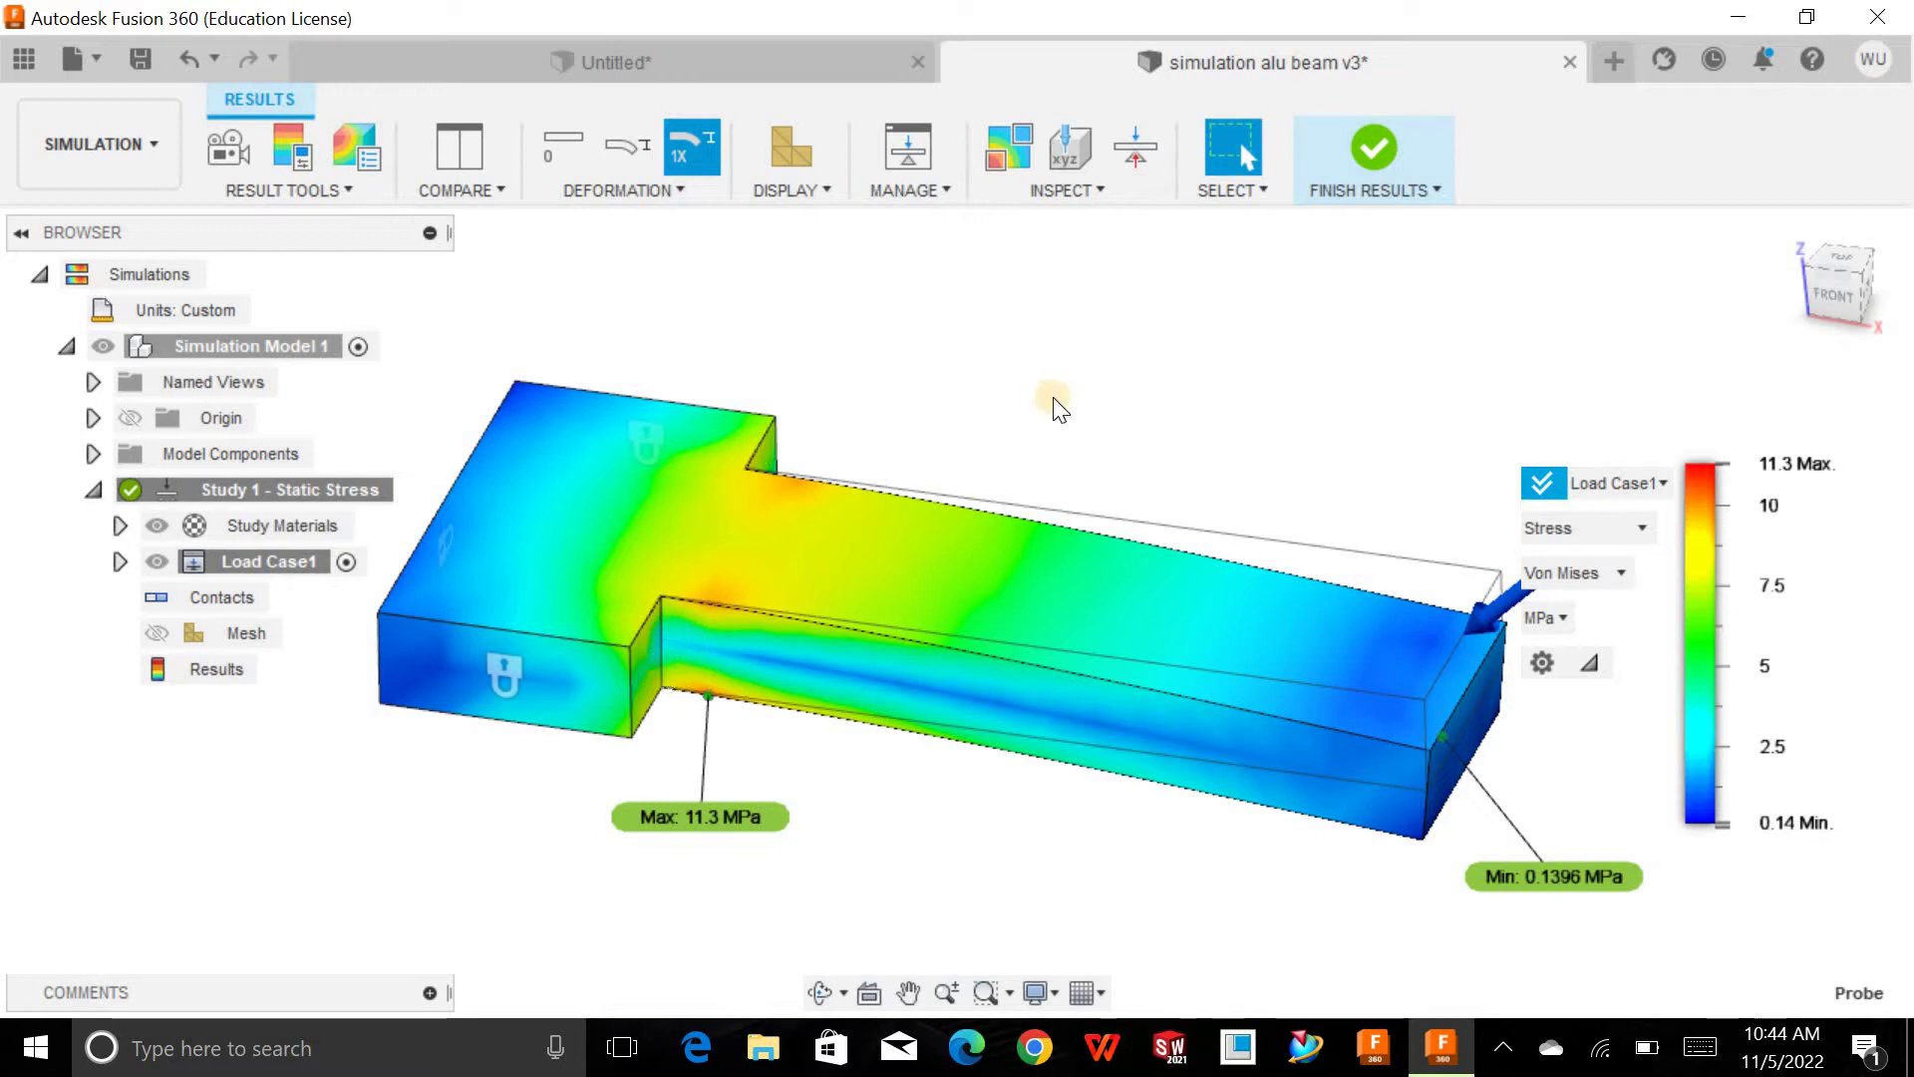
shift+middle_drag(1047, 406, 1052, 424)
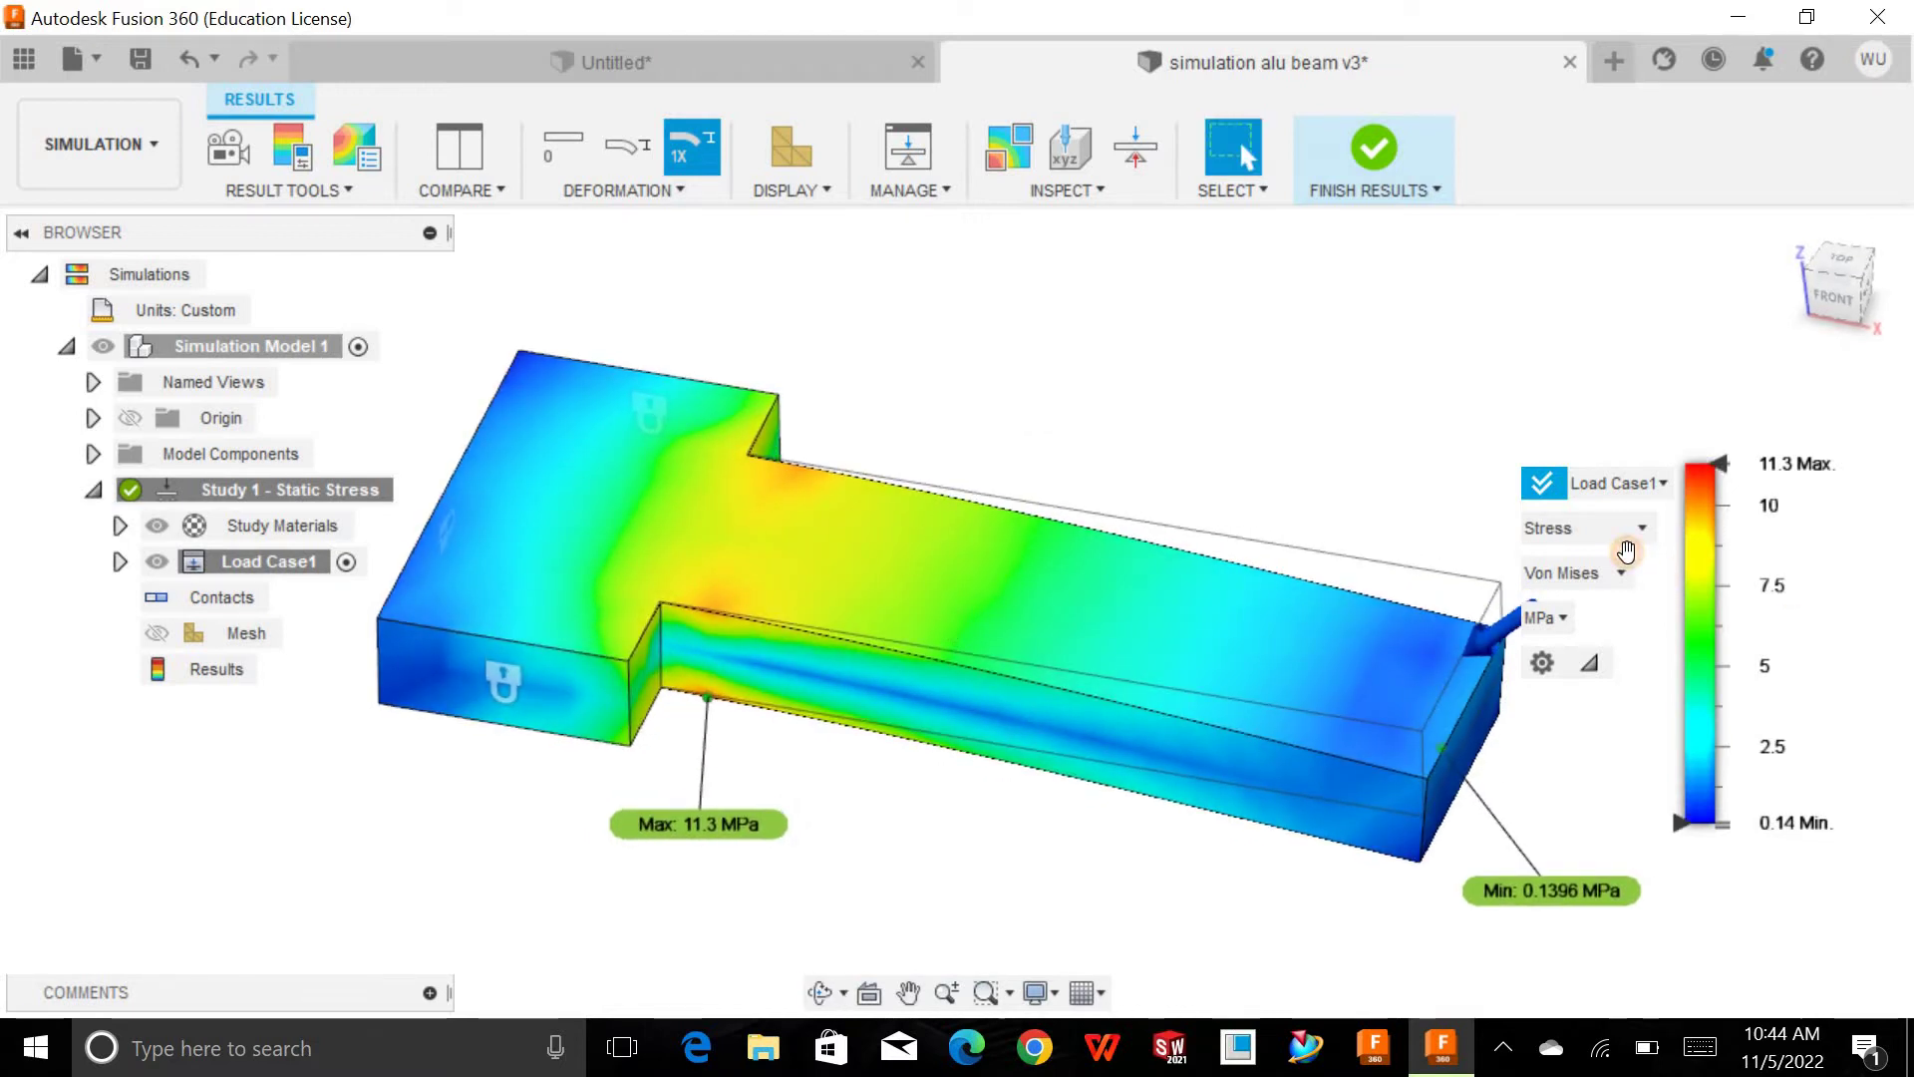
- View the total displacement, total reaction force and equivalent strain results of Load Case1 in turn
click(1627, 531)
click(1605, 622)
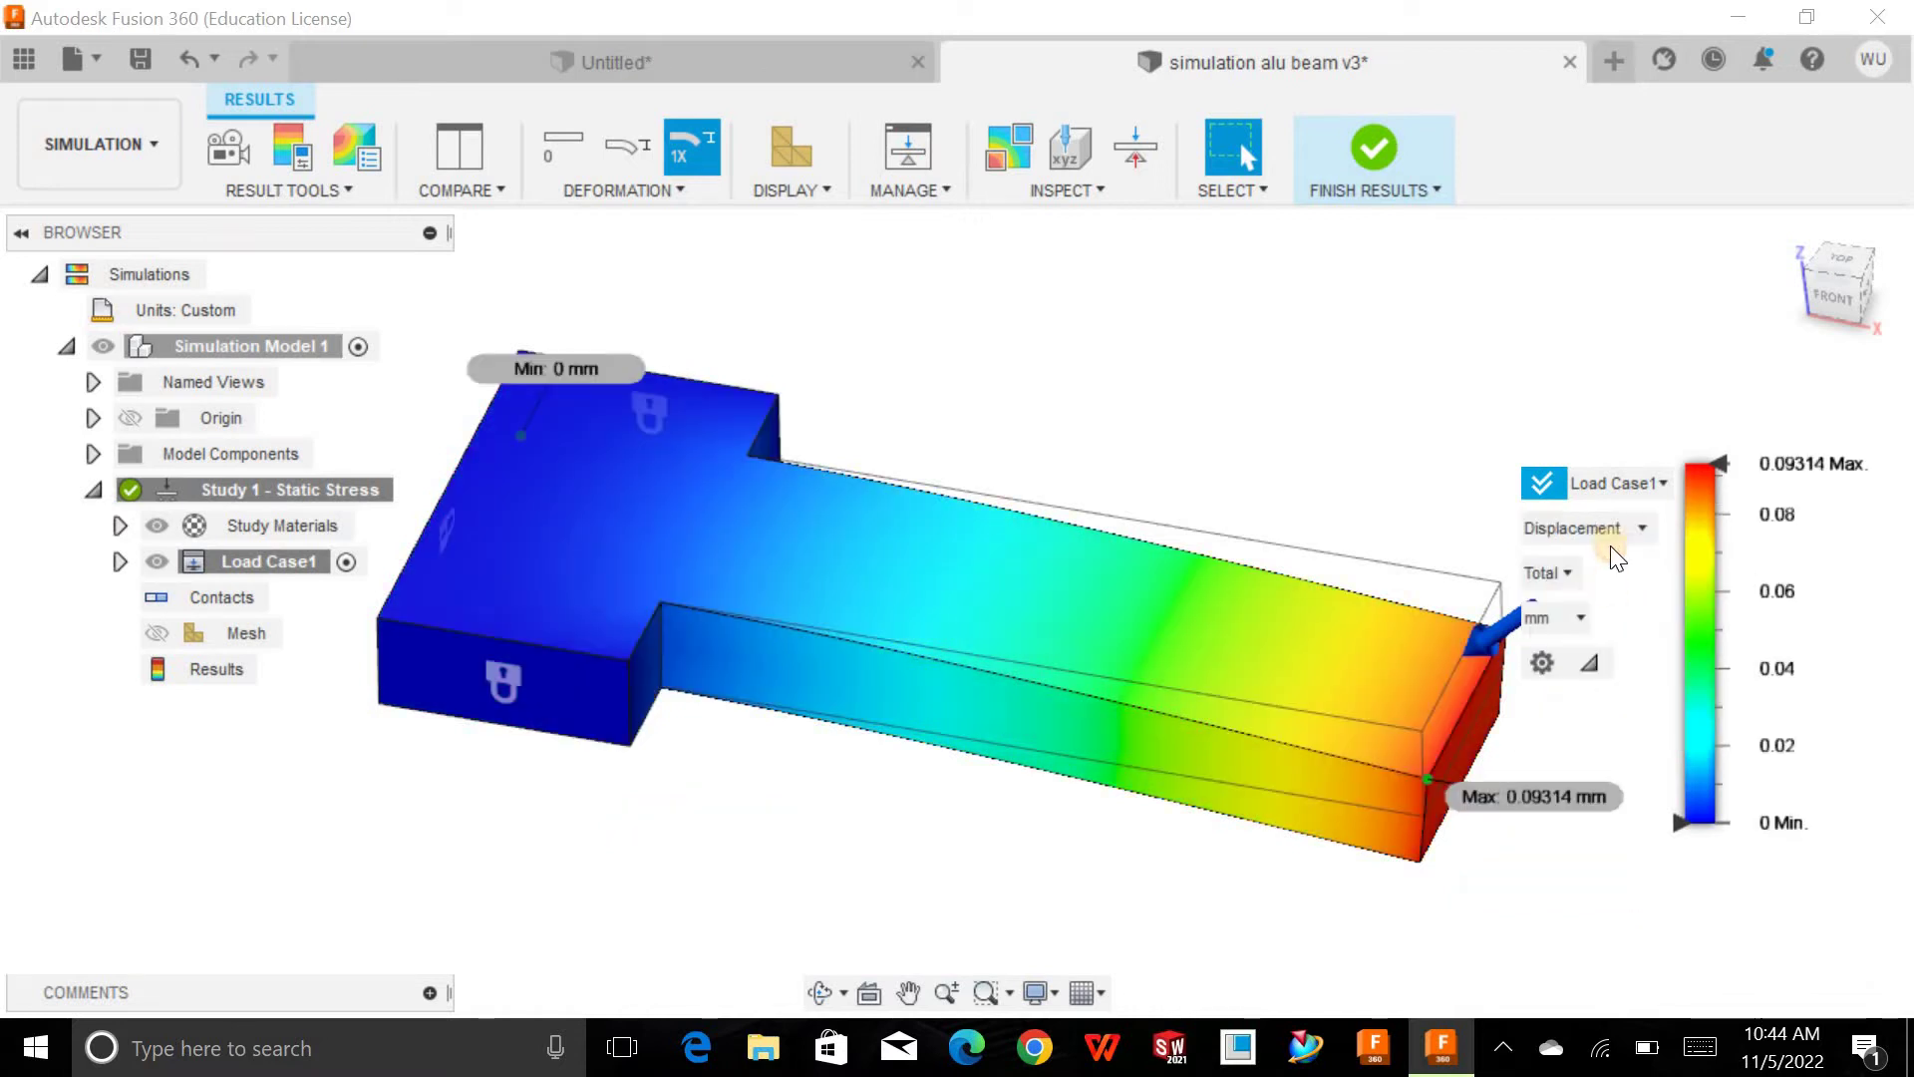
click(1590, 527)
click(1595, 663)
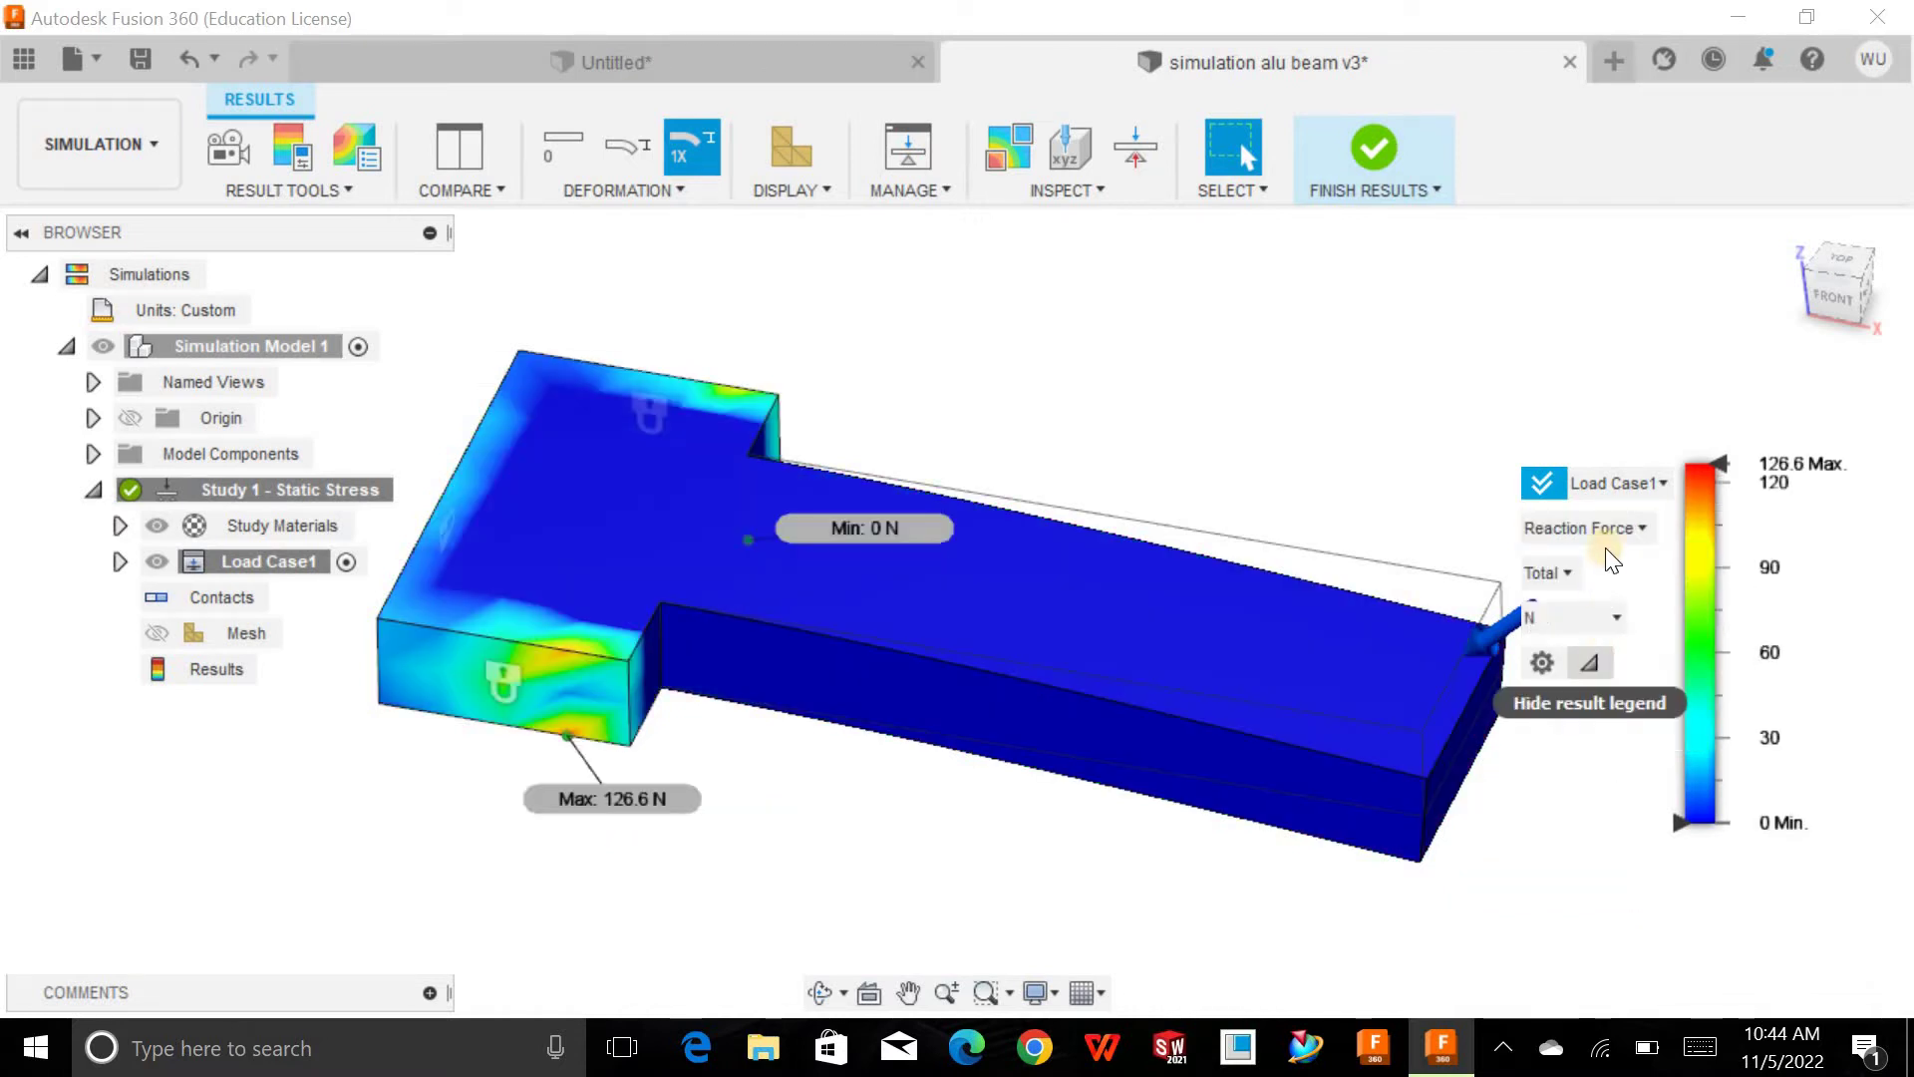
click(1595, 529)
click(1601, 696)
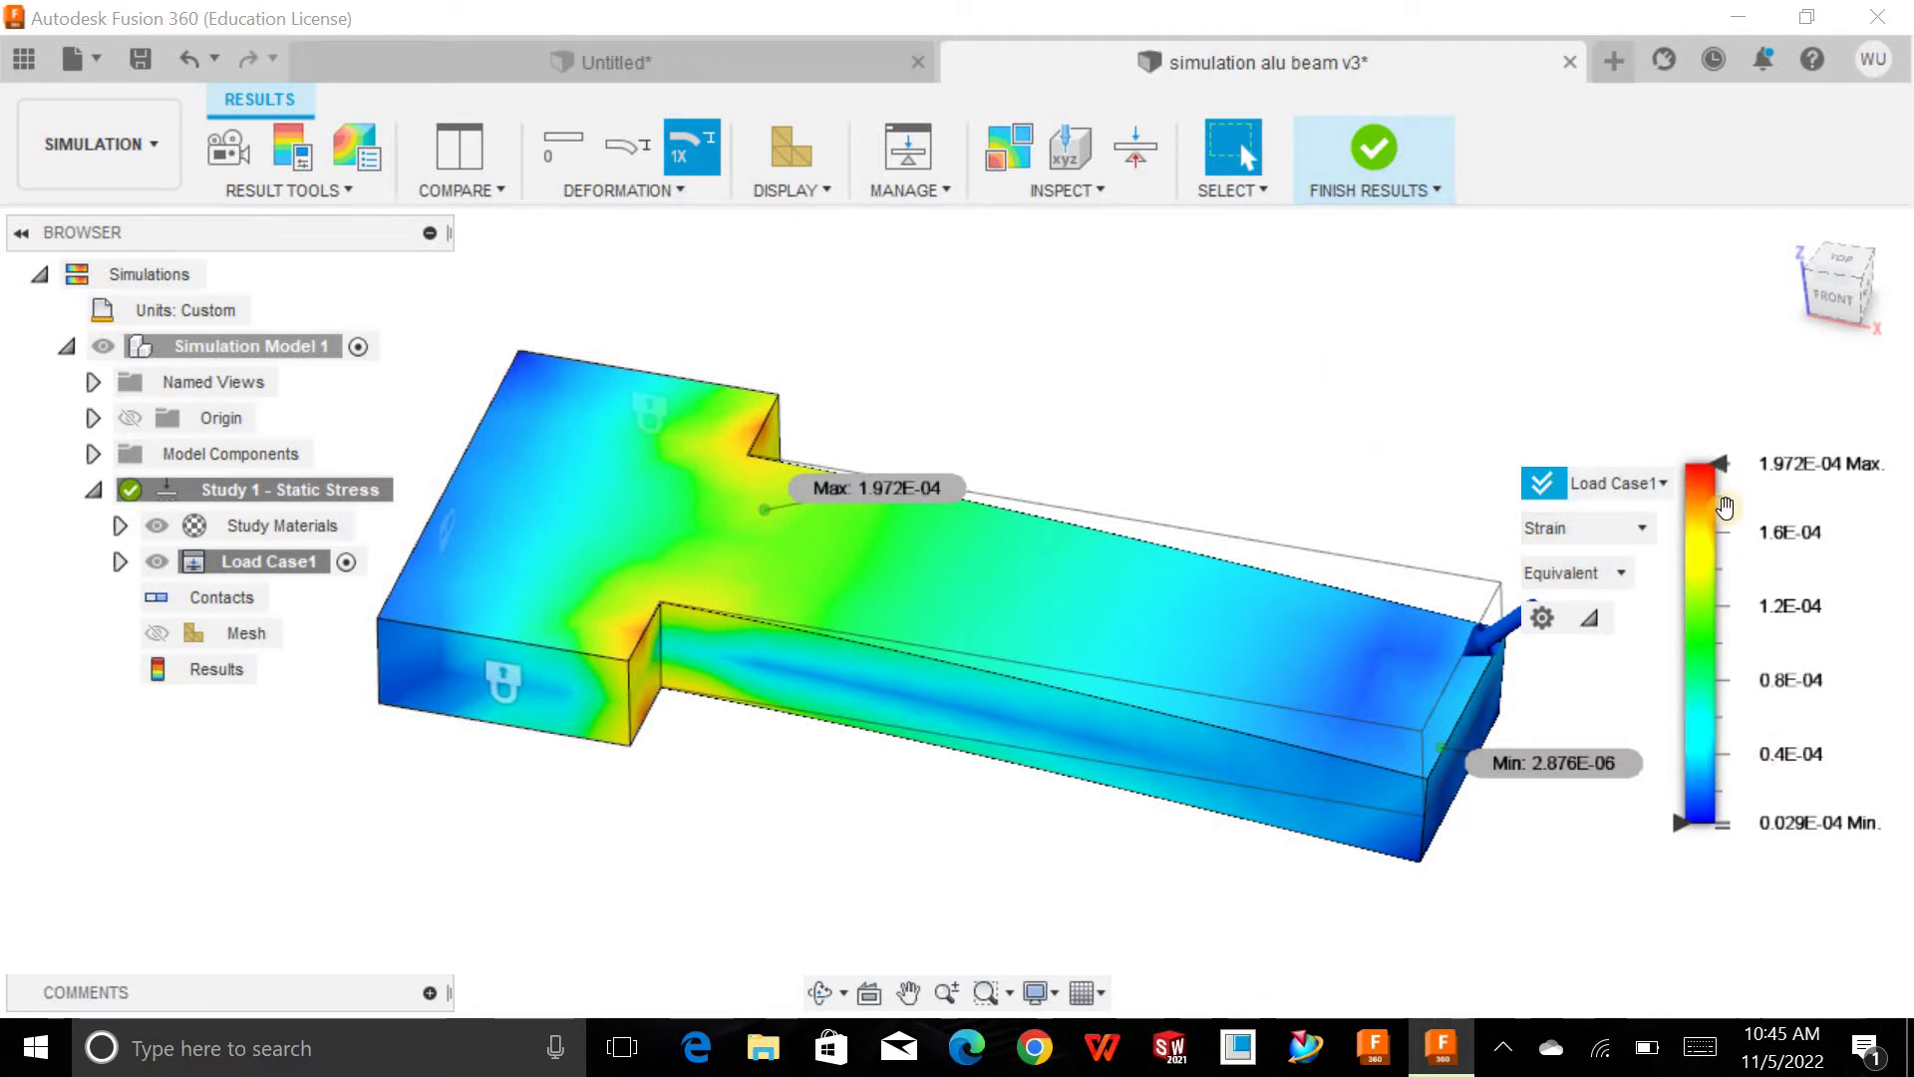
- View the stress results again and return the result plot to Safety Factor
click(1603, 530)
click(1573, 598)
click(1613, 538)
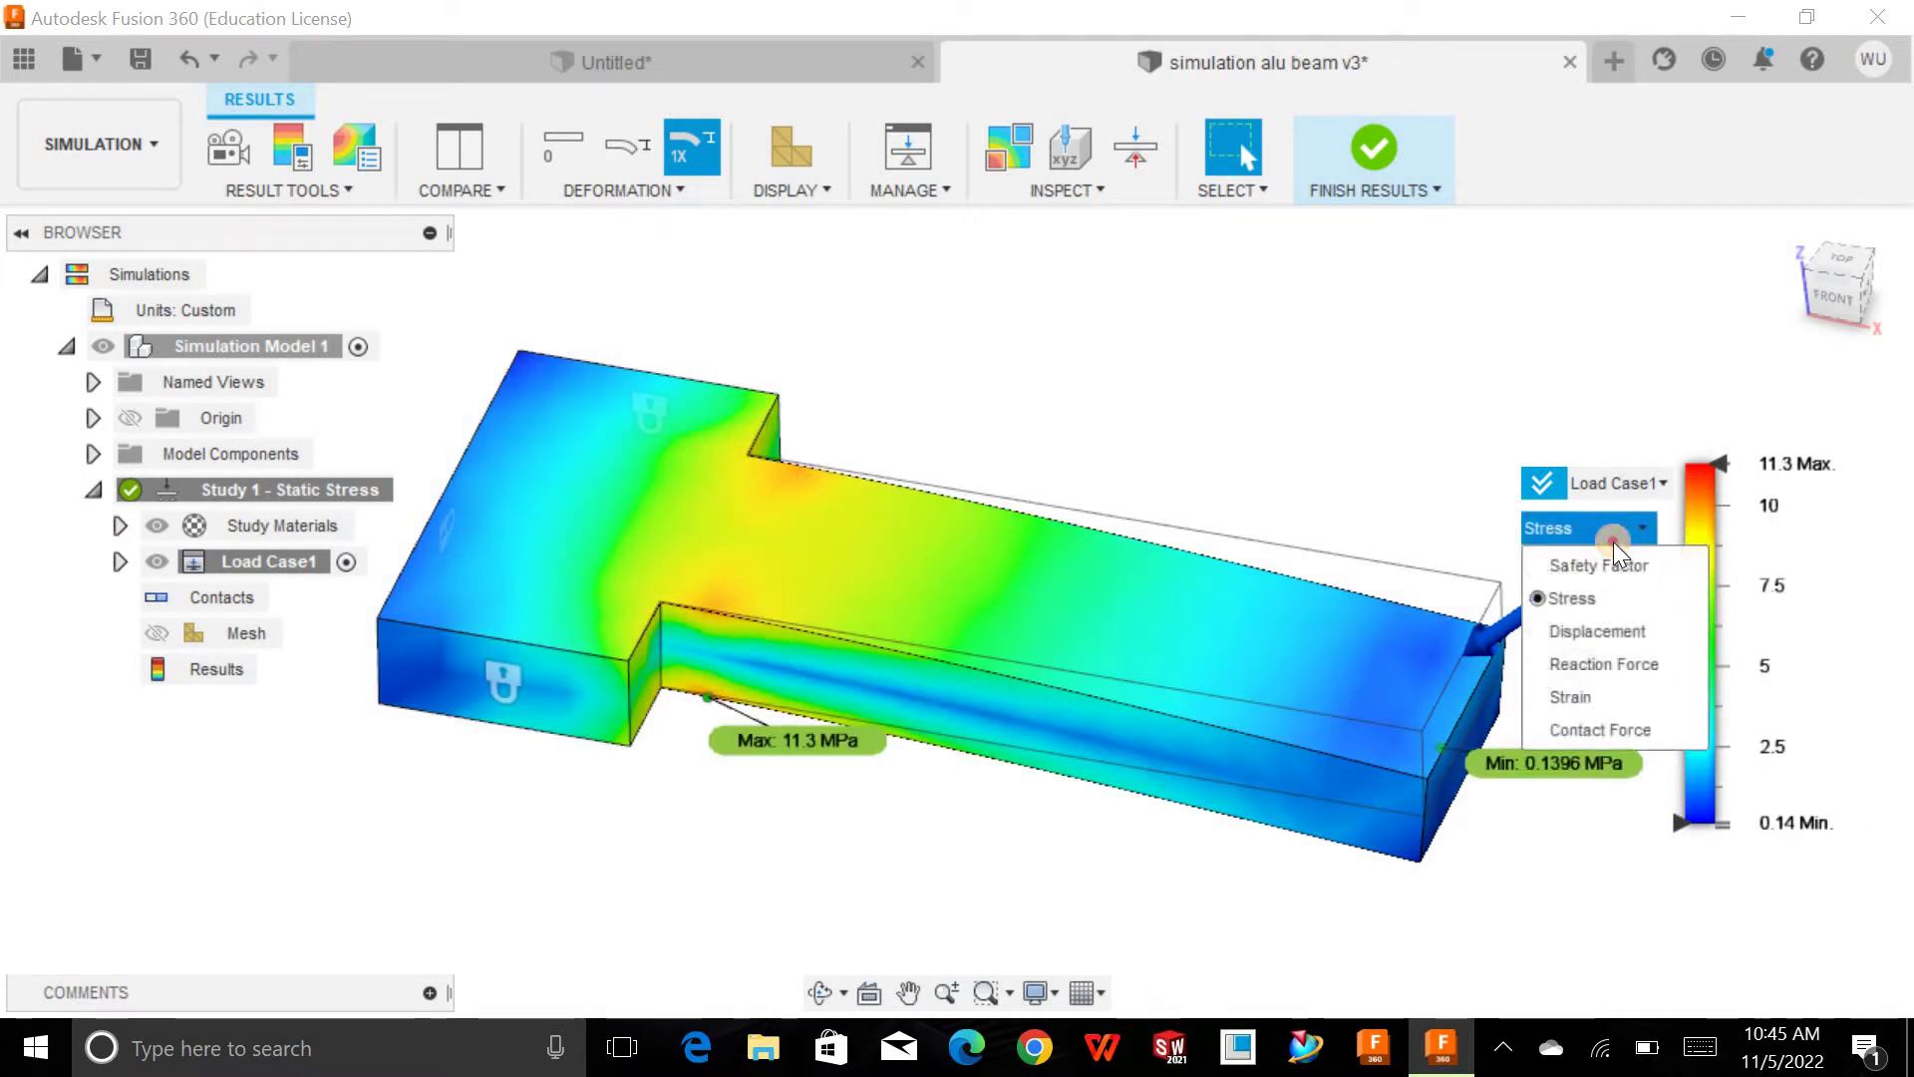
click(1616, 533)
click(1613, 529)
click(1614, 566)
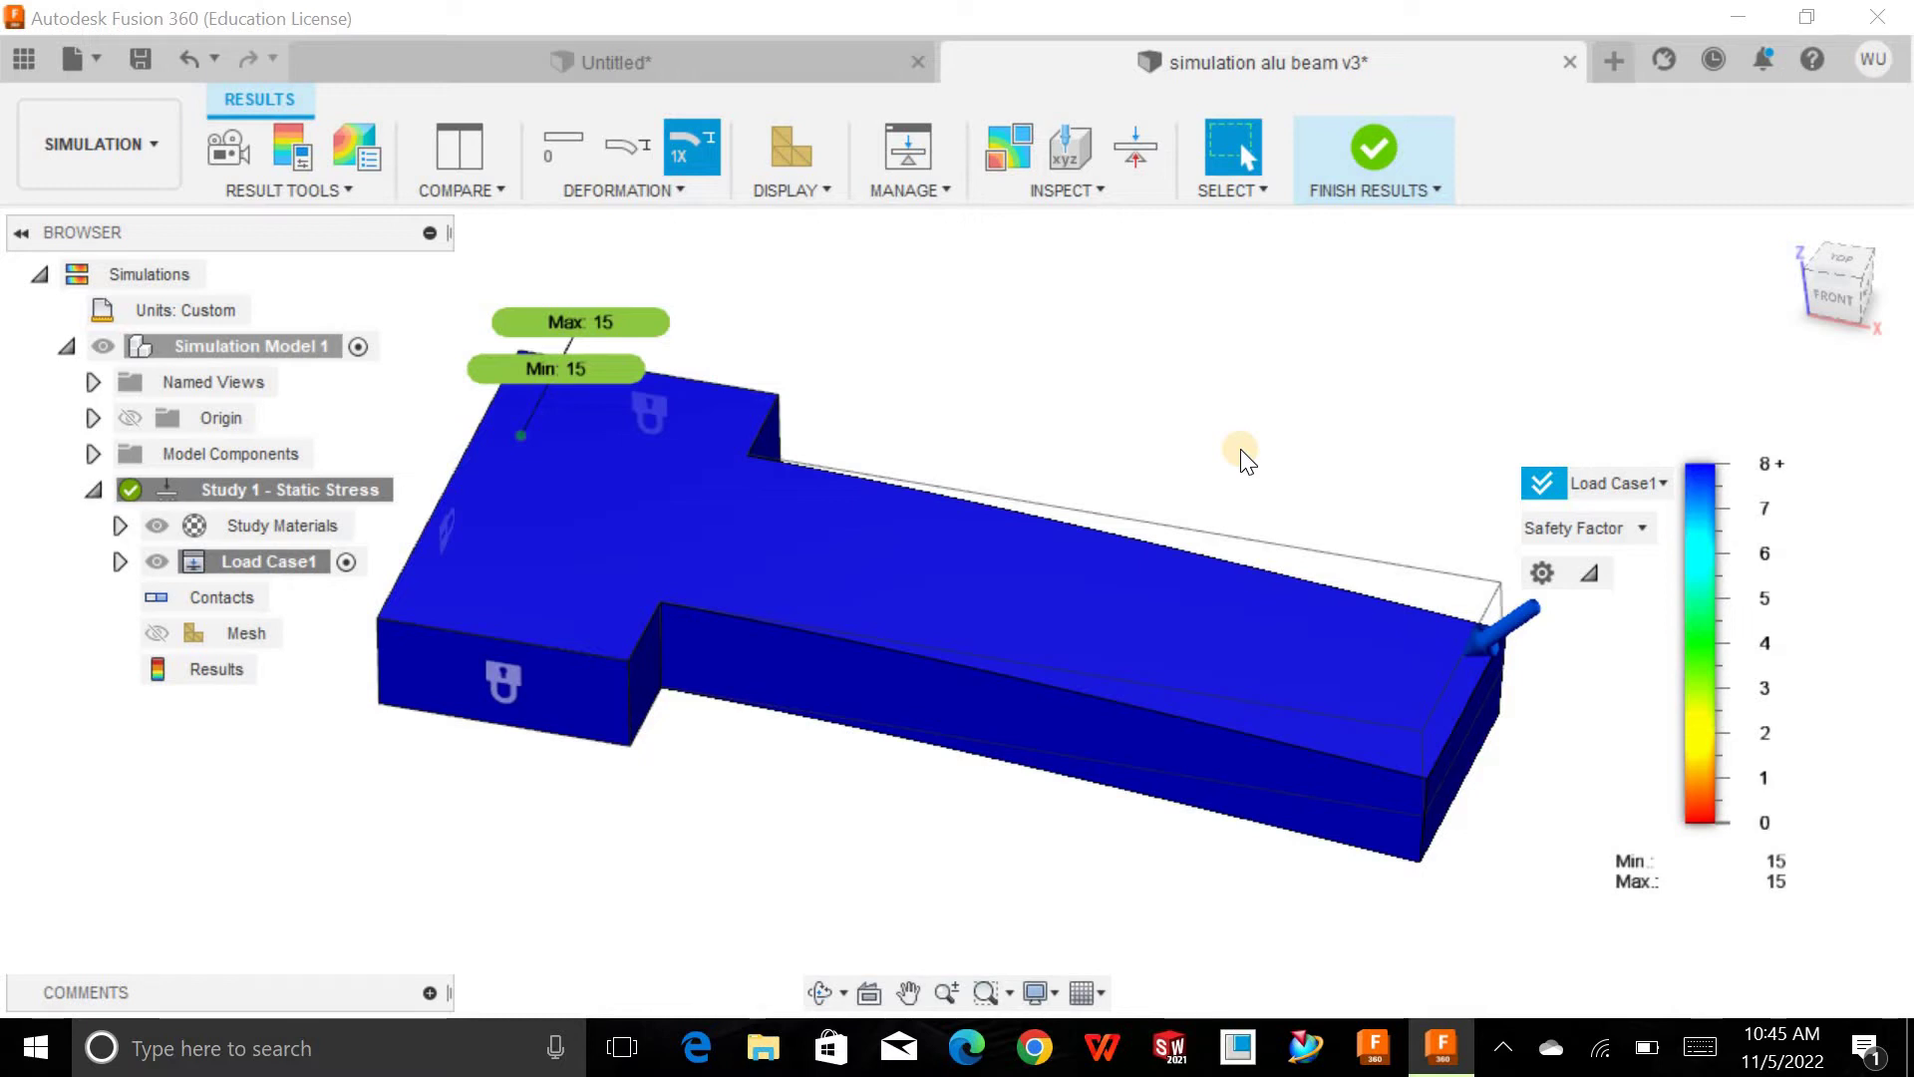
mouse_move(1243, 415)
shift+middle_down()
mouse_move(1239, 376)
mouse_move(1239, 397)
shift+middle_up()
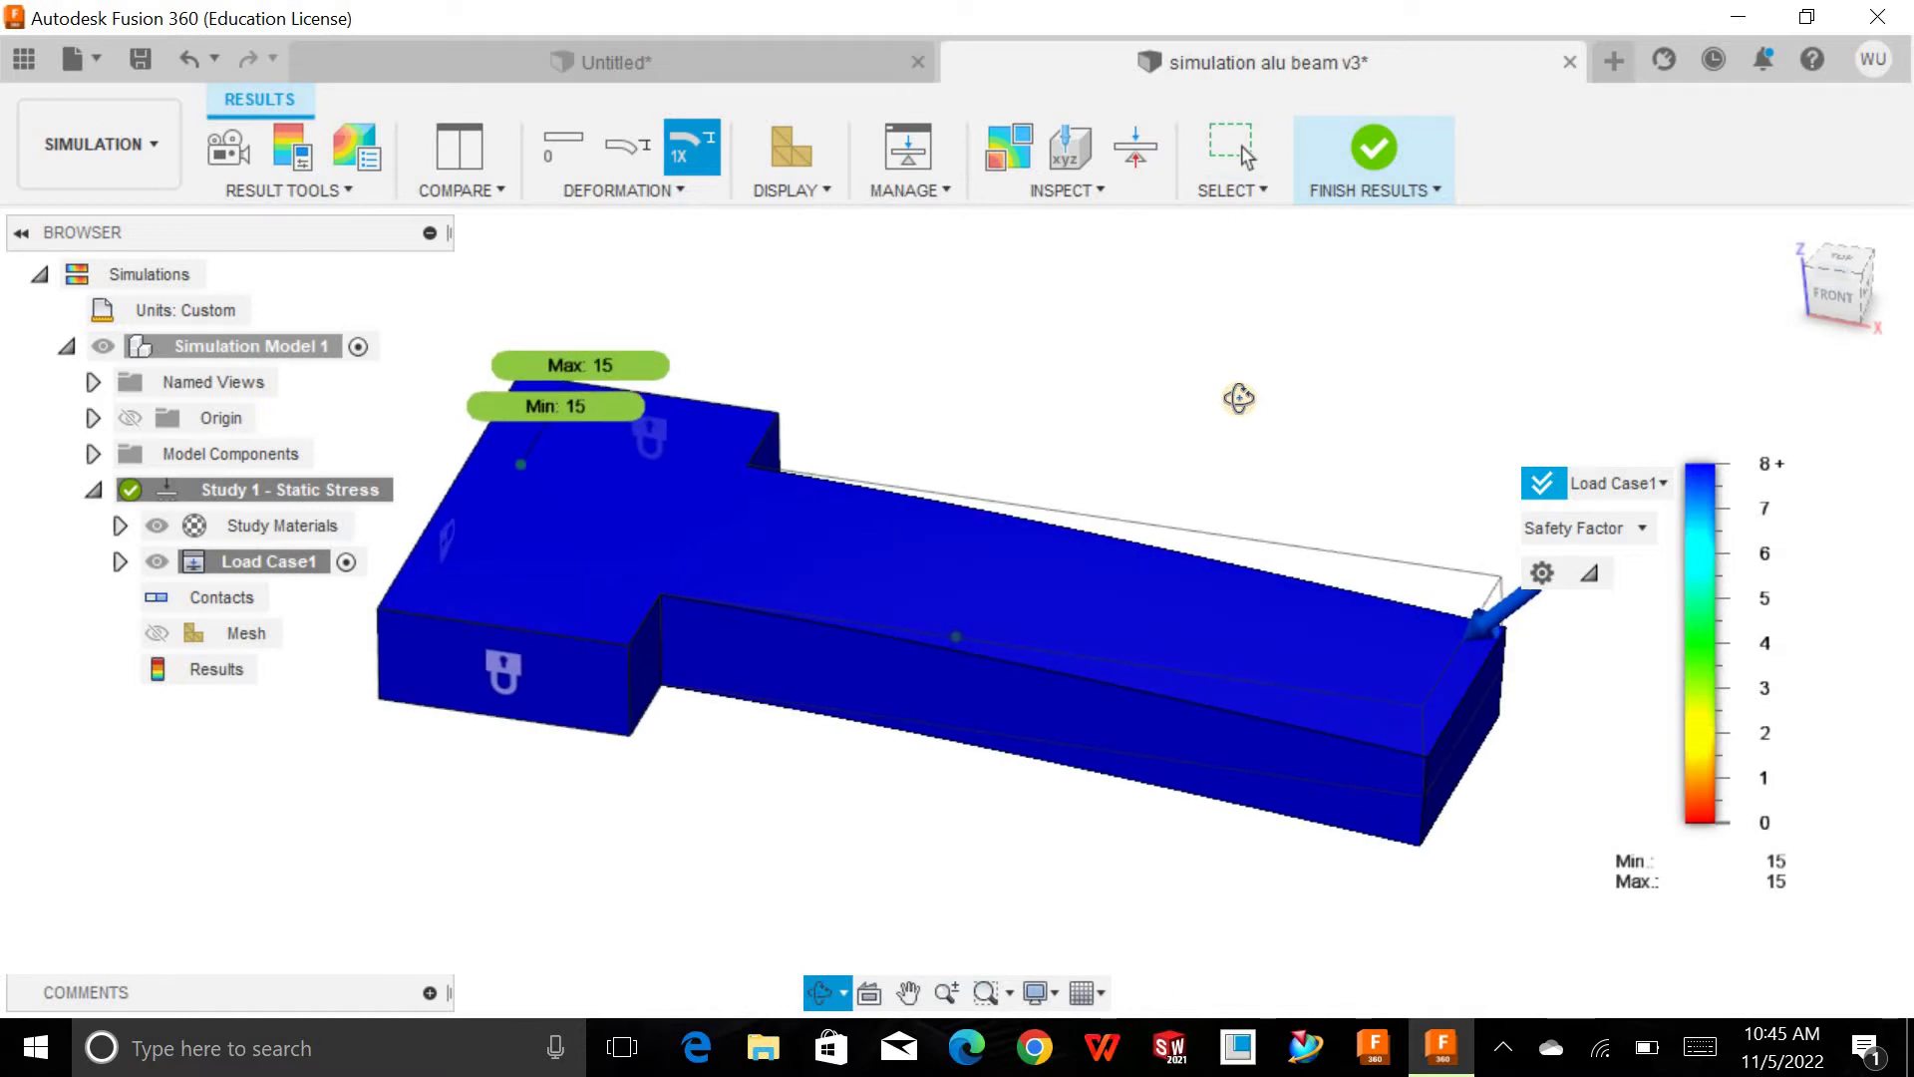
- Close the results and delete Study 1 - Static Stress from the simulation model
click(1350, 159)
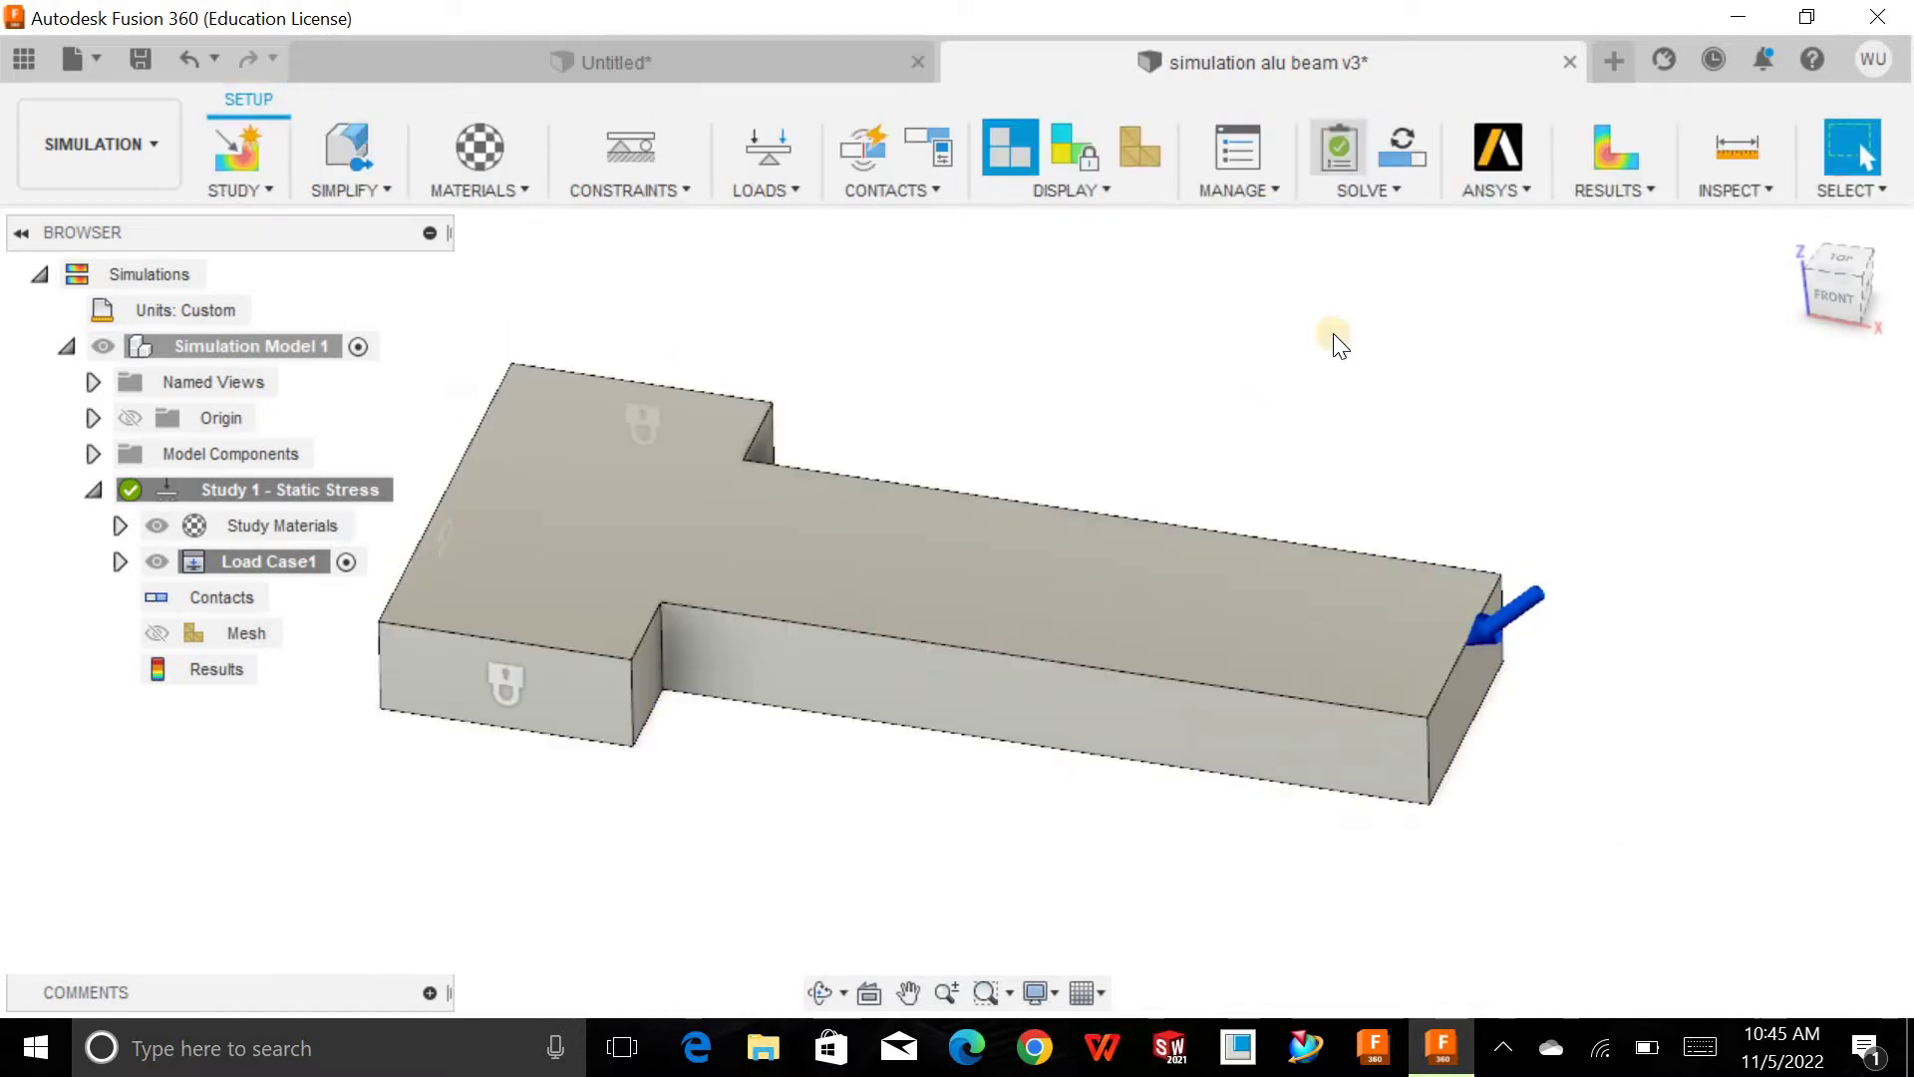
right_click(288, 483)
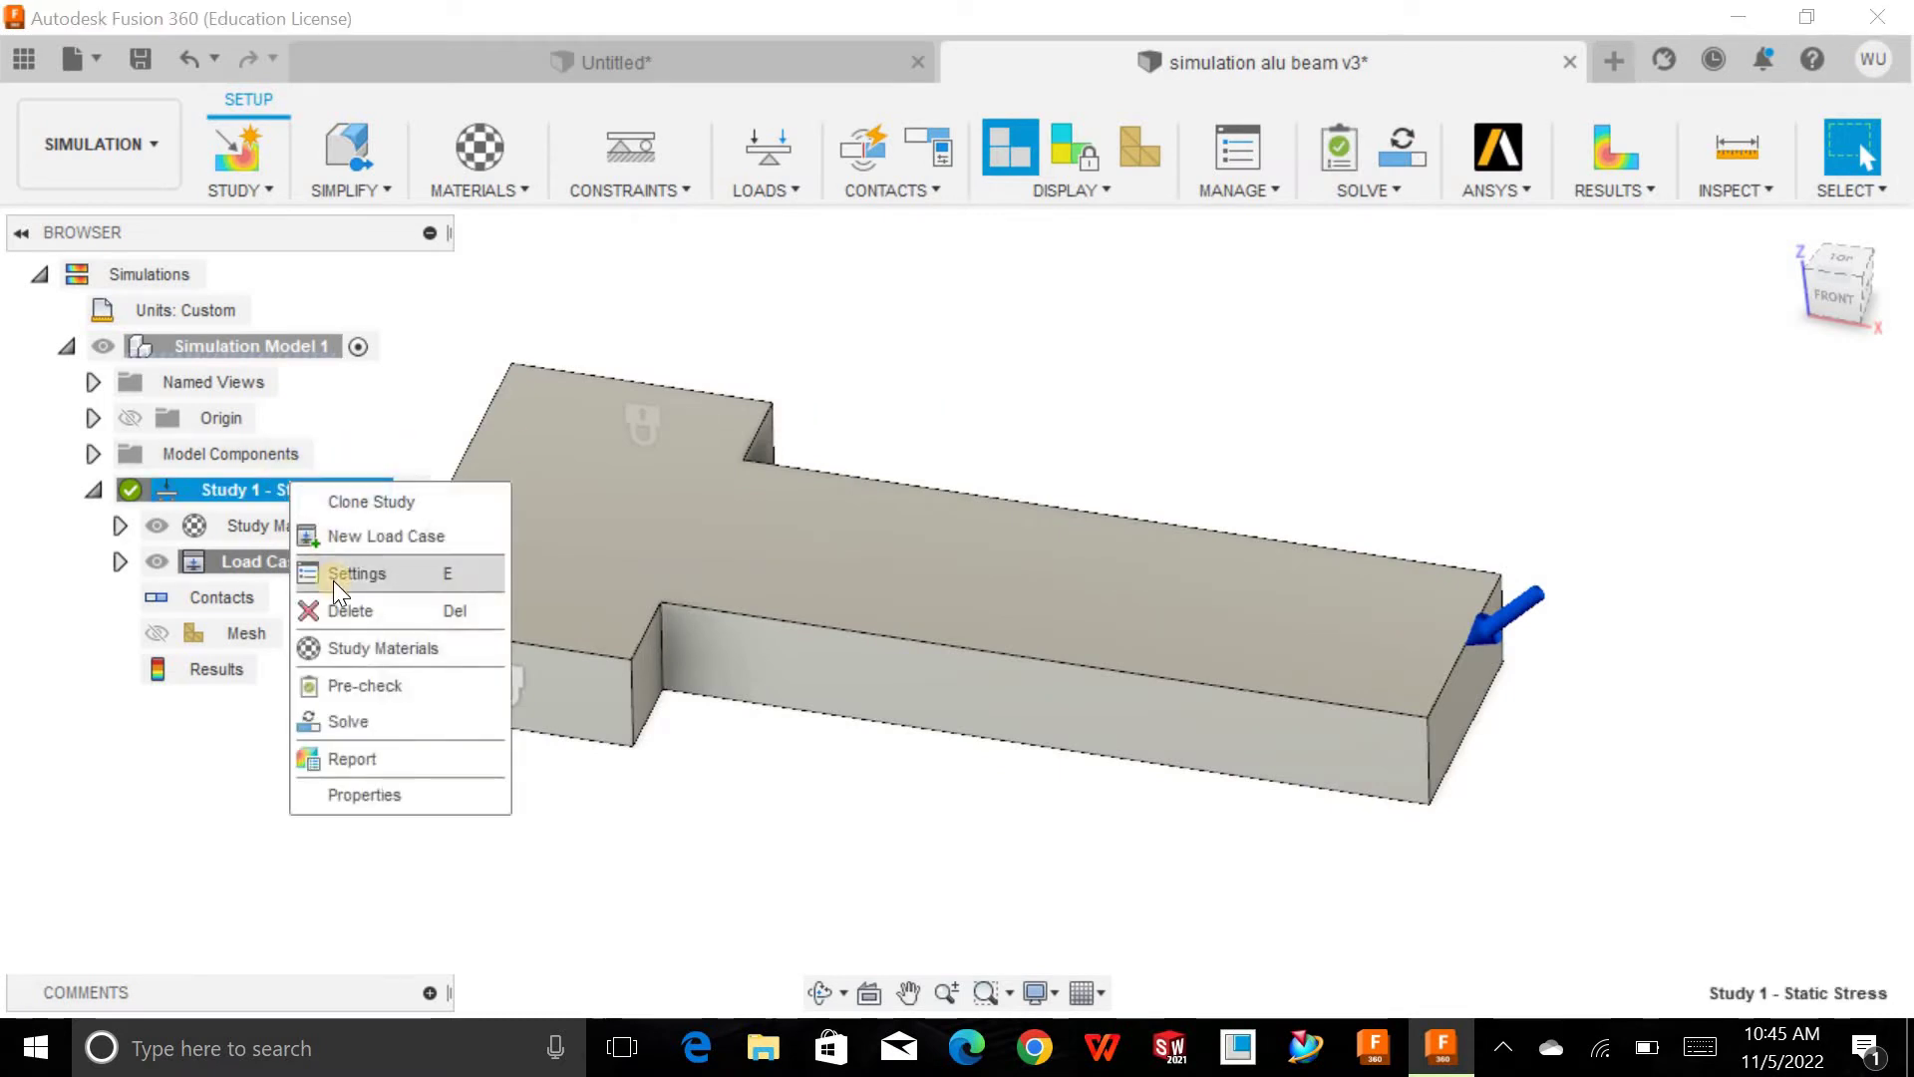
click(347, 612)
click(1173, 556)
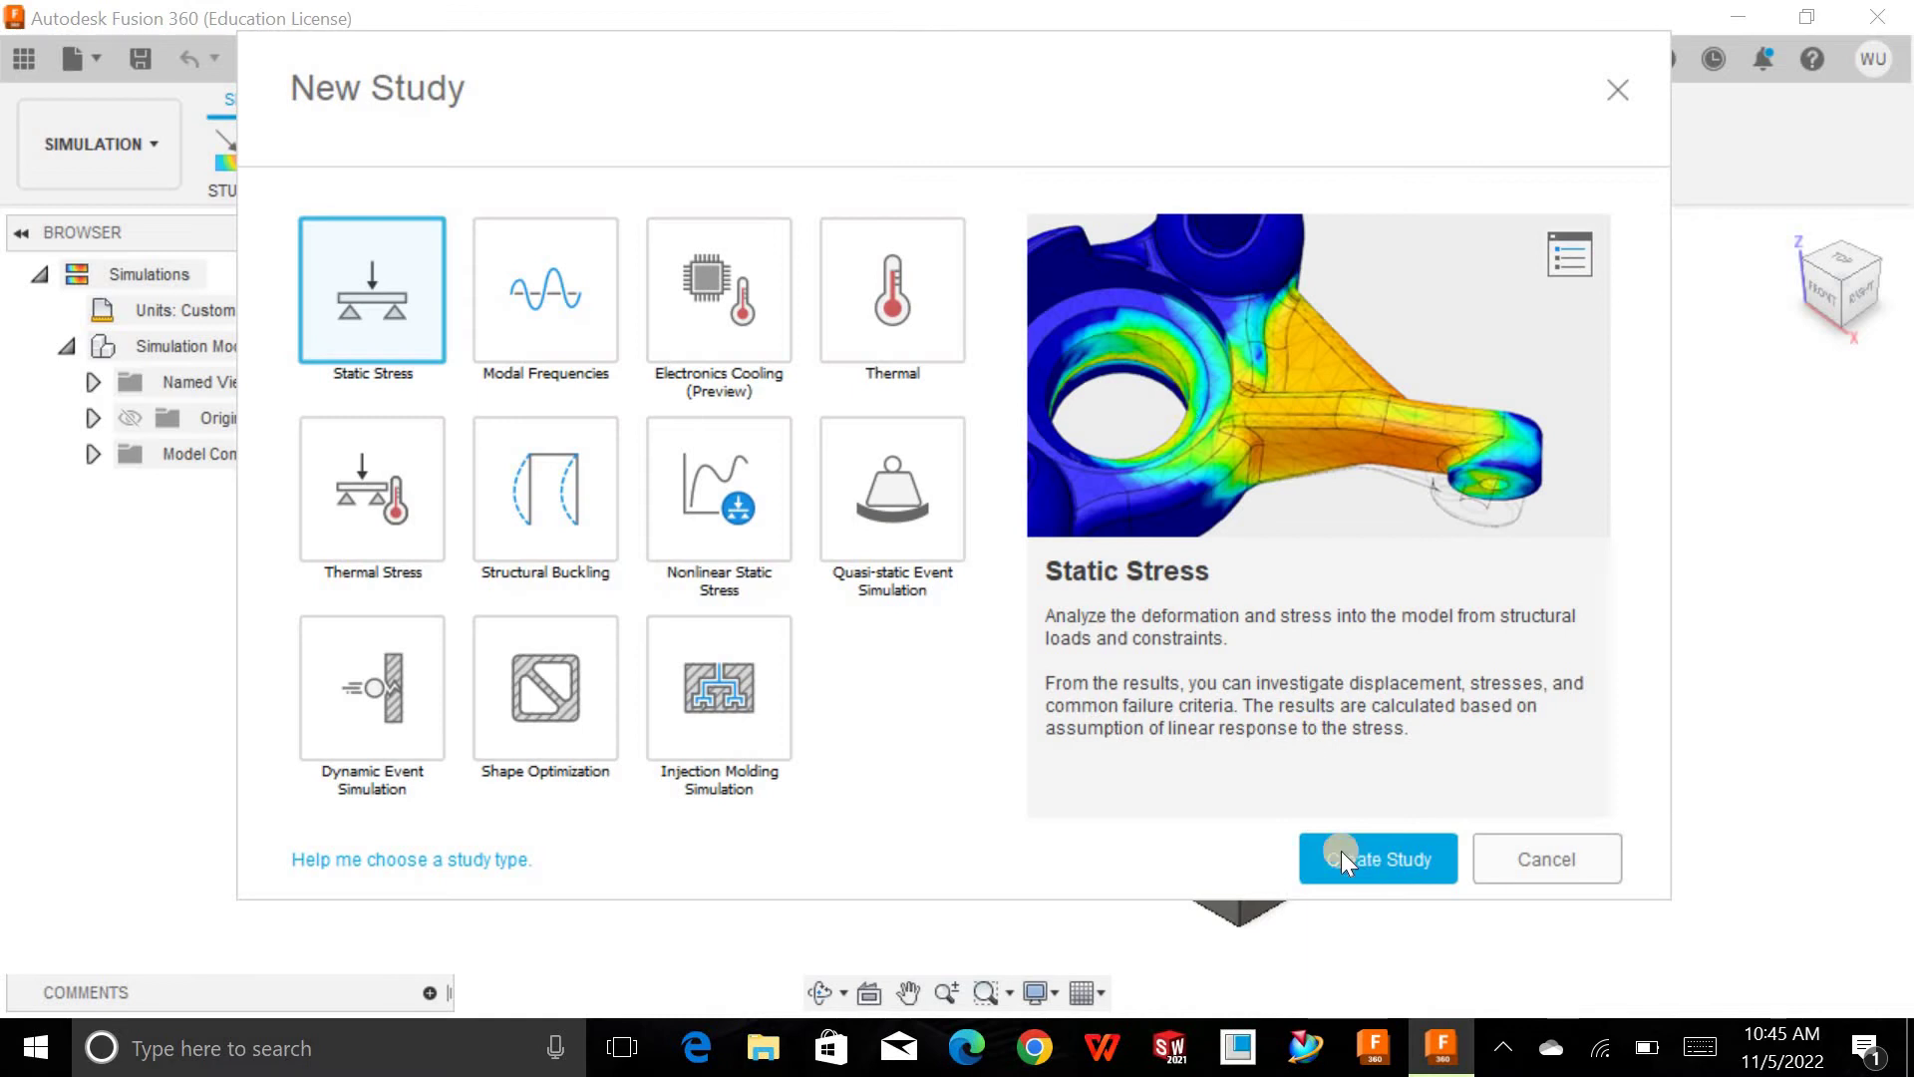
click(1342, 856)
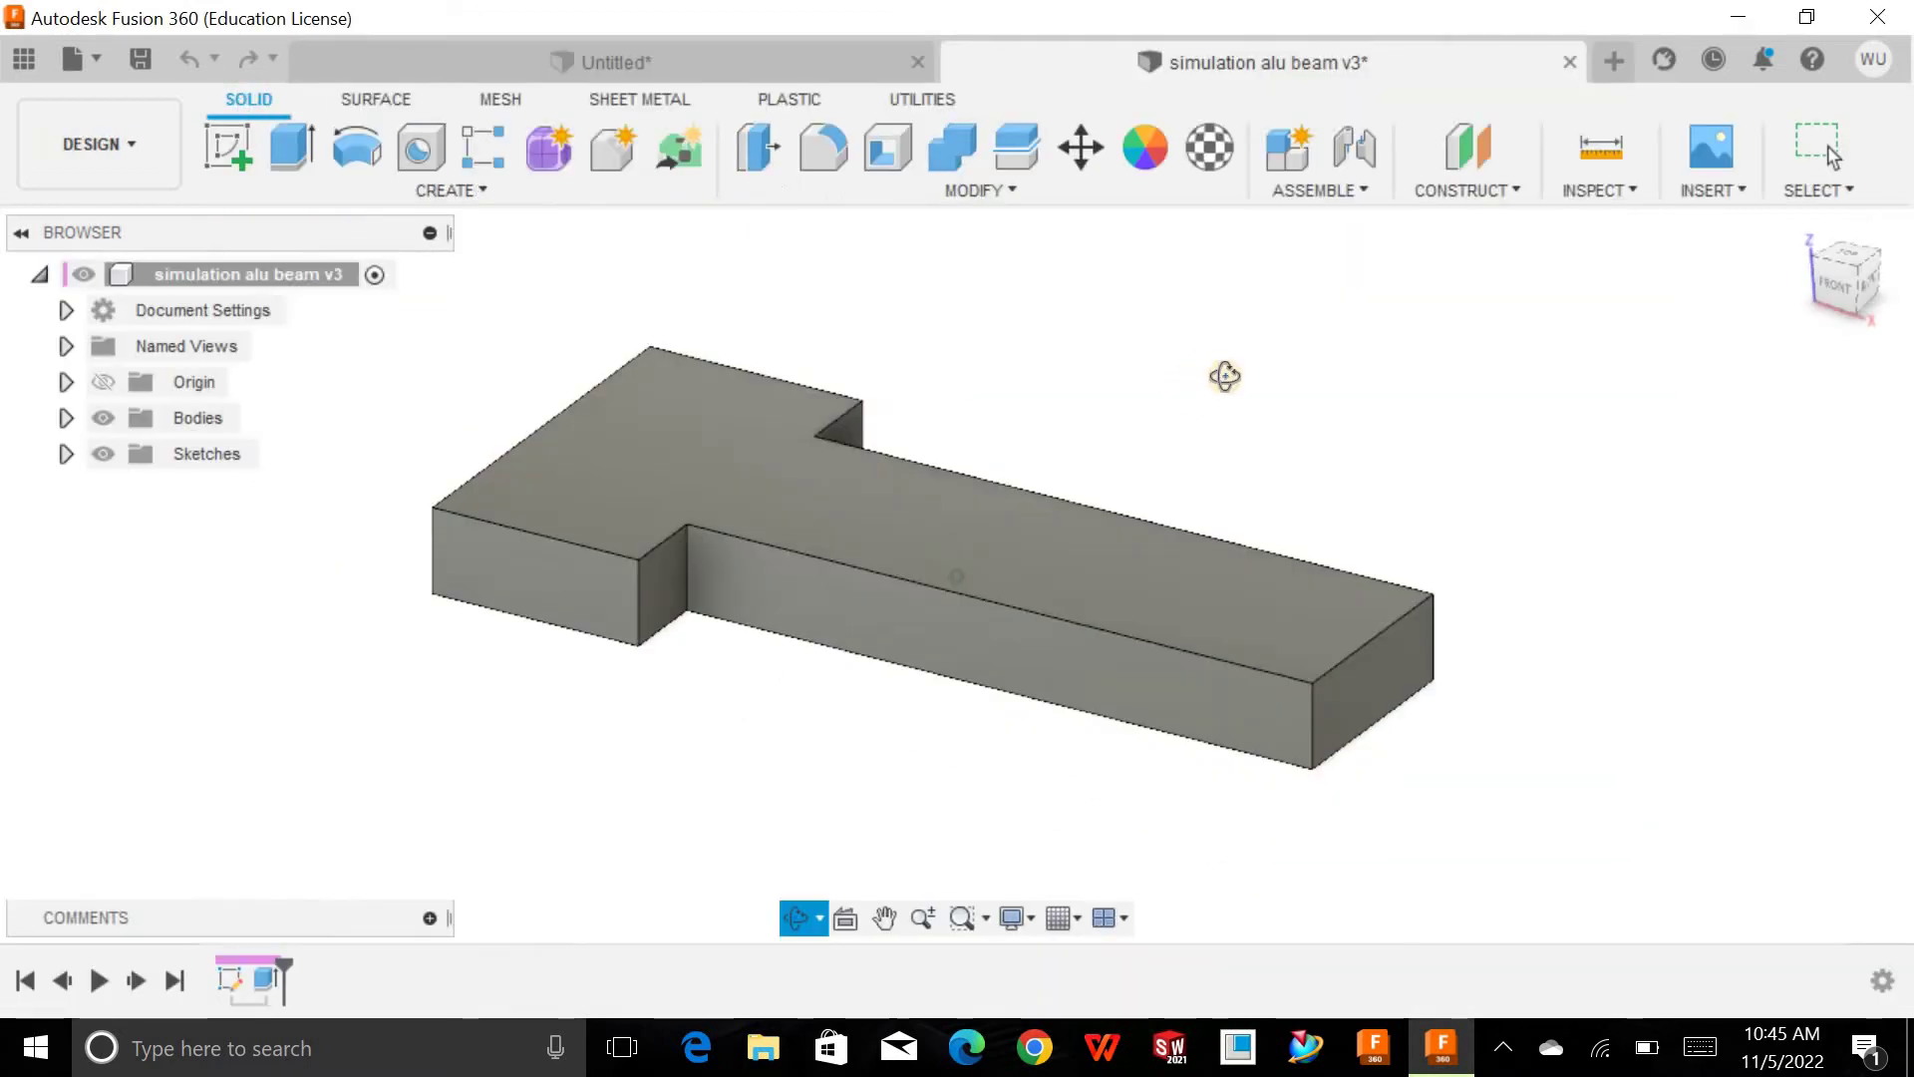
- Switch from the Design workspace to the Simulation workspace to start a new study
click(125, 179)
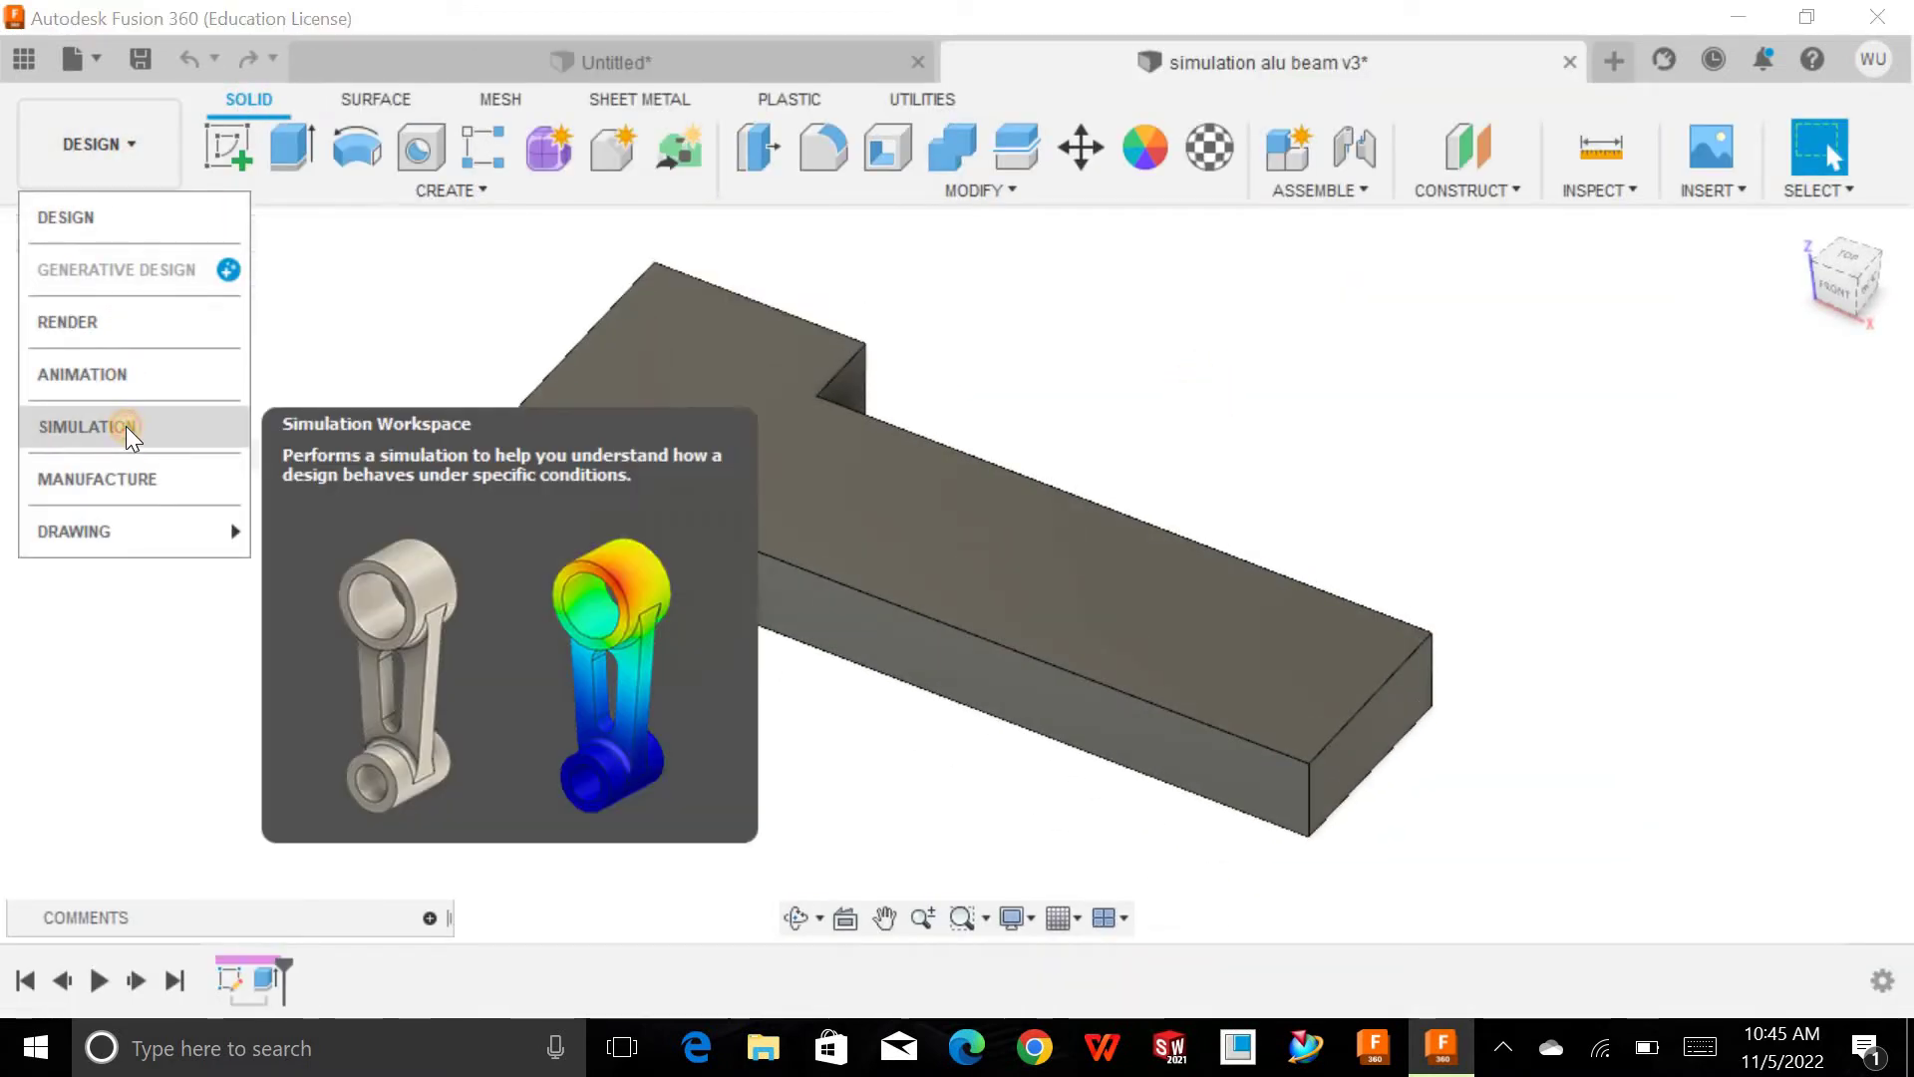
click(125, 426)
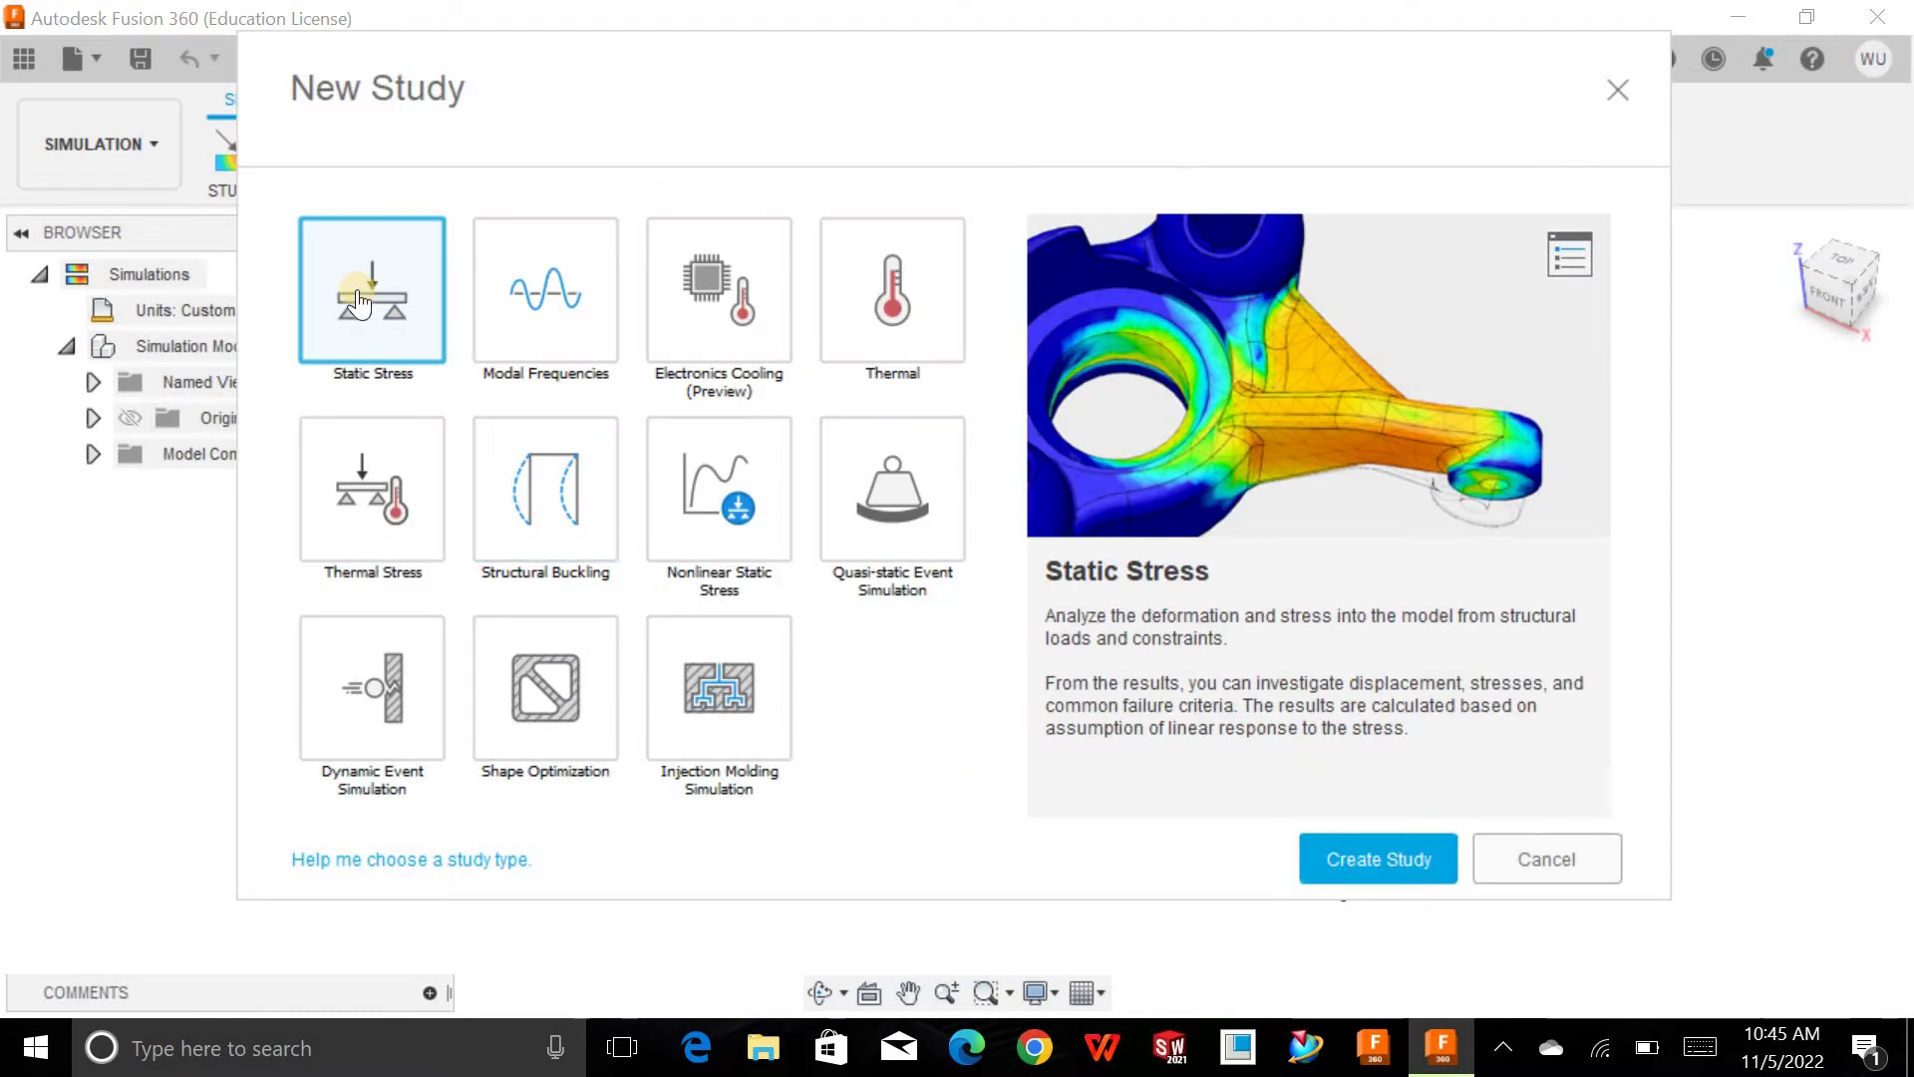
- Examine the descriptions of the available study types, from Modal Frequencies through to Injection Molding Simulation
click(559, 287)
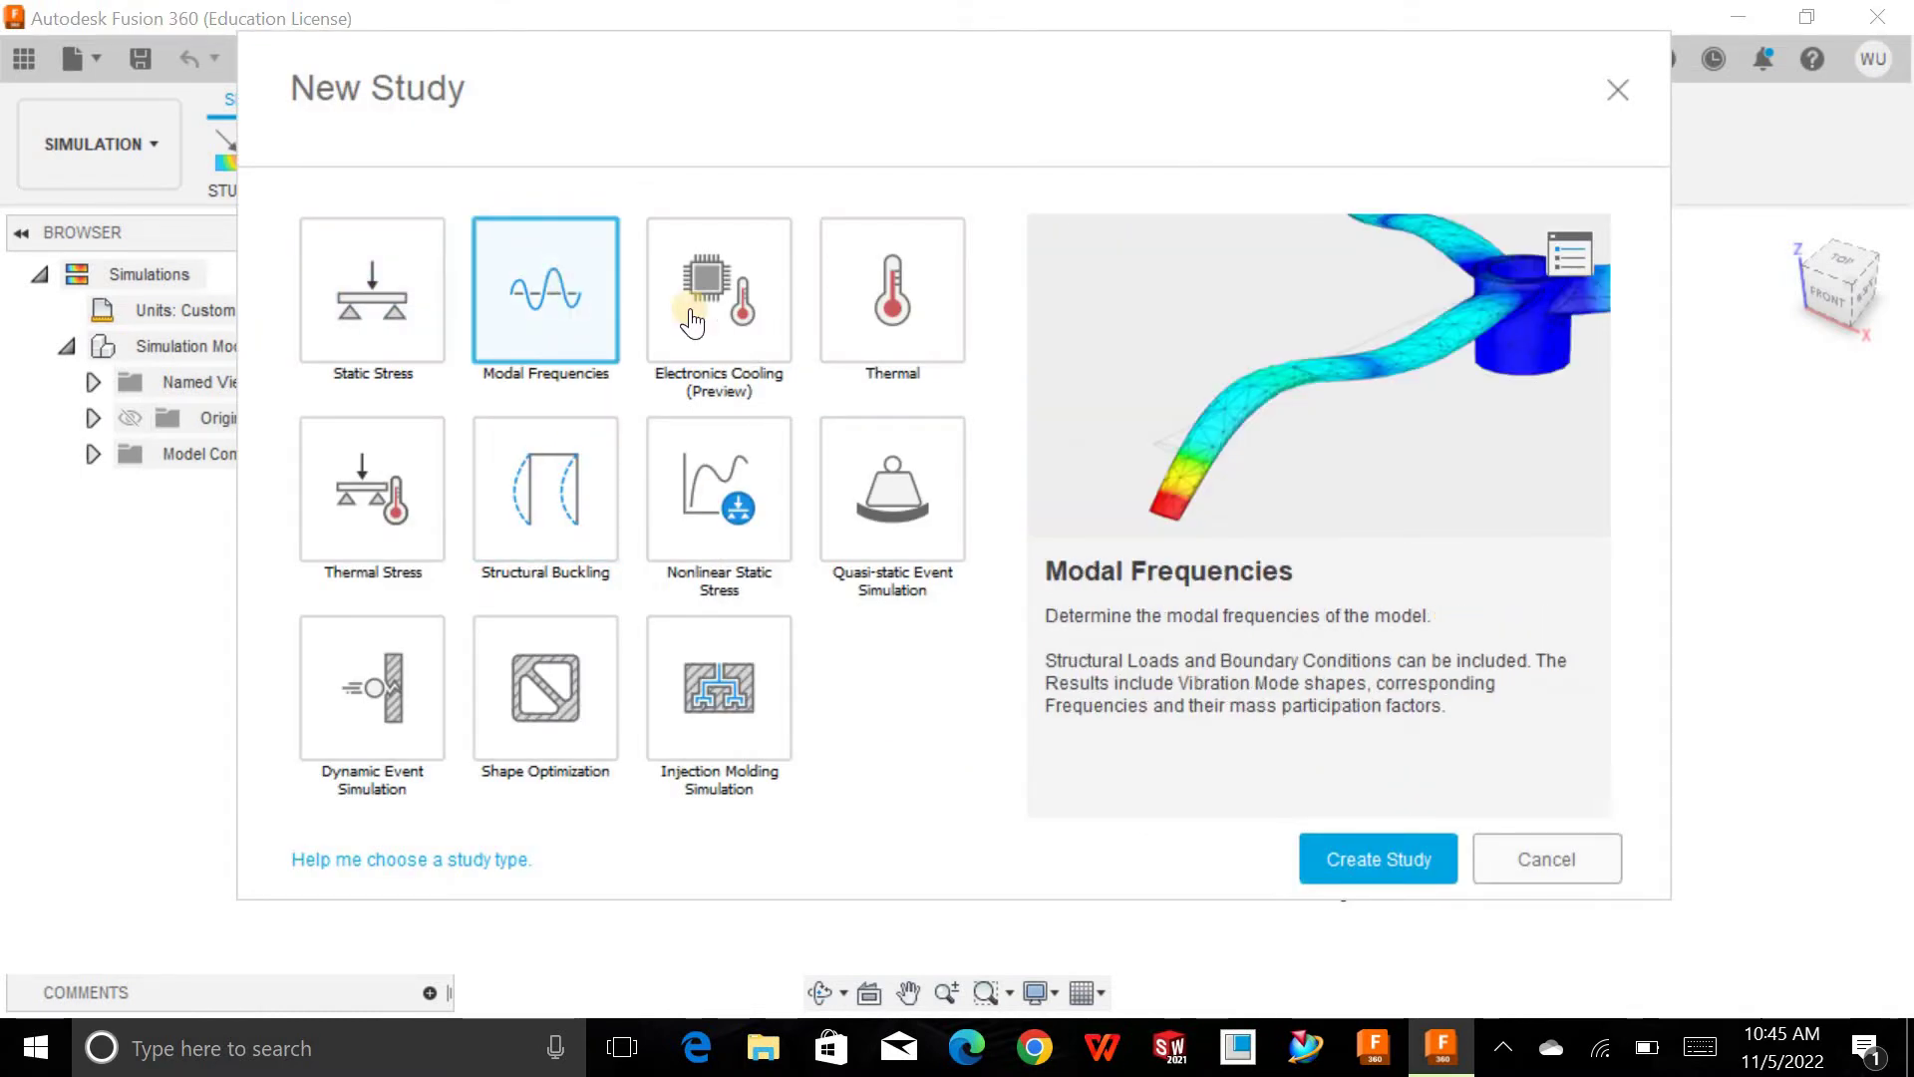
click(706, 321)
click(840, 304)
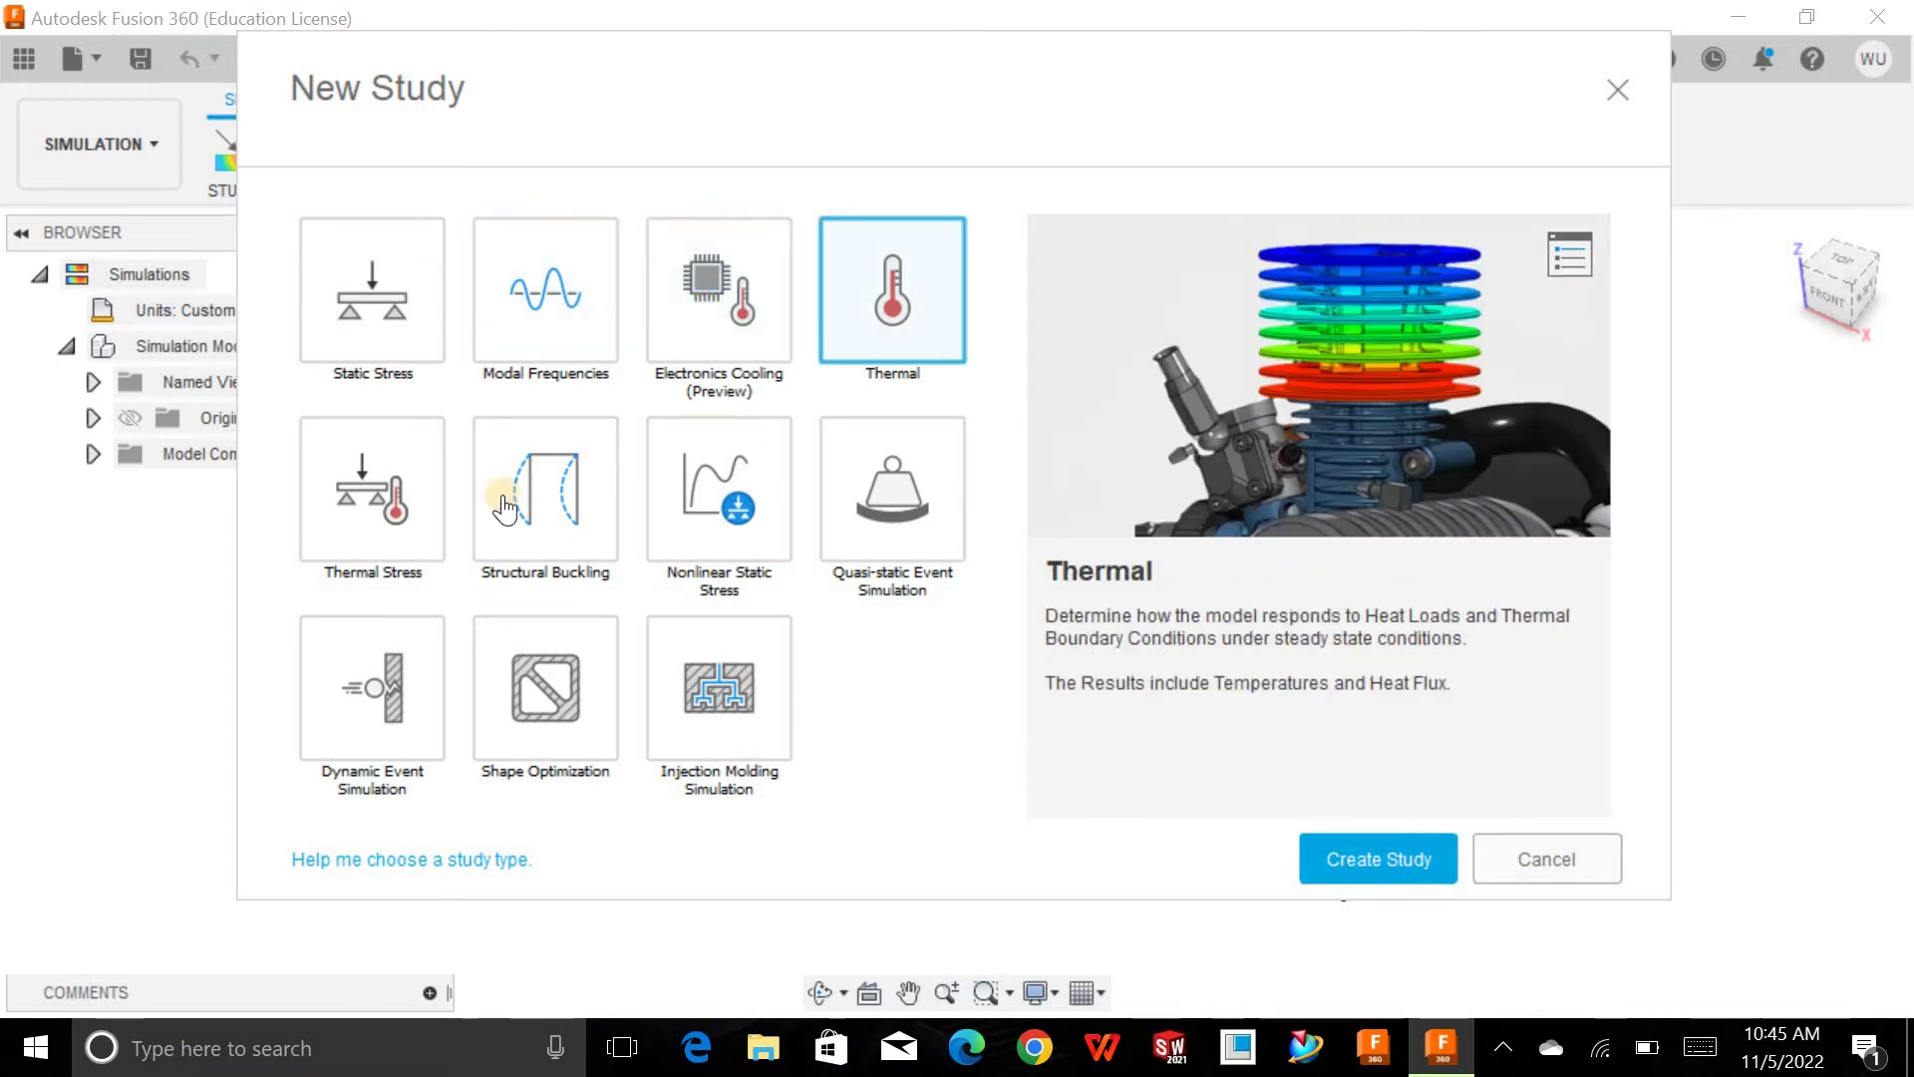
click(364, 547)
click(559, 513)
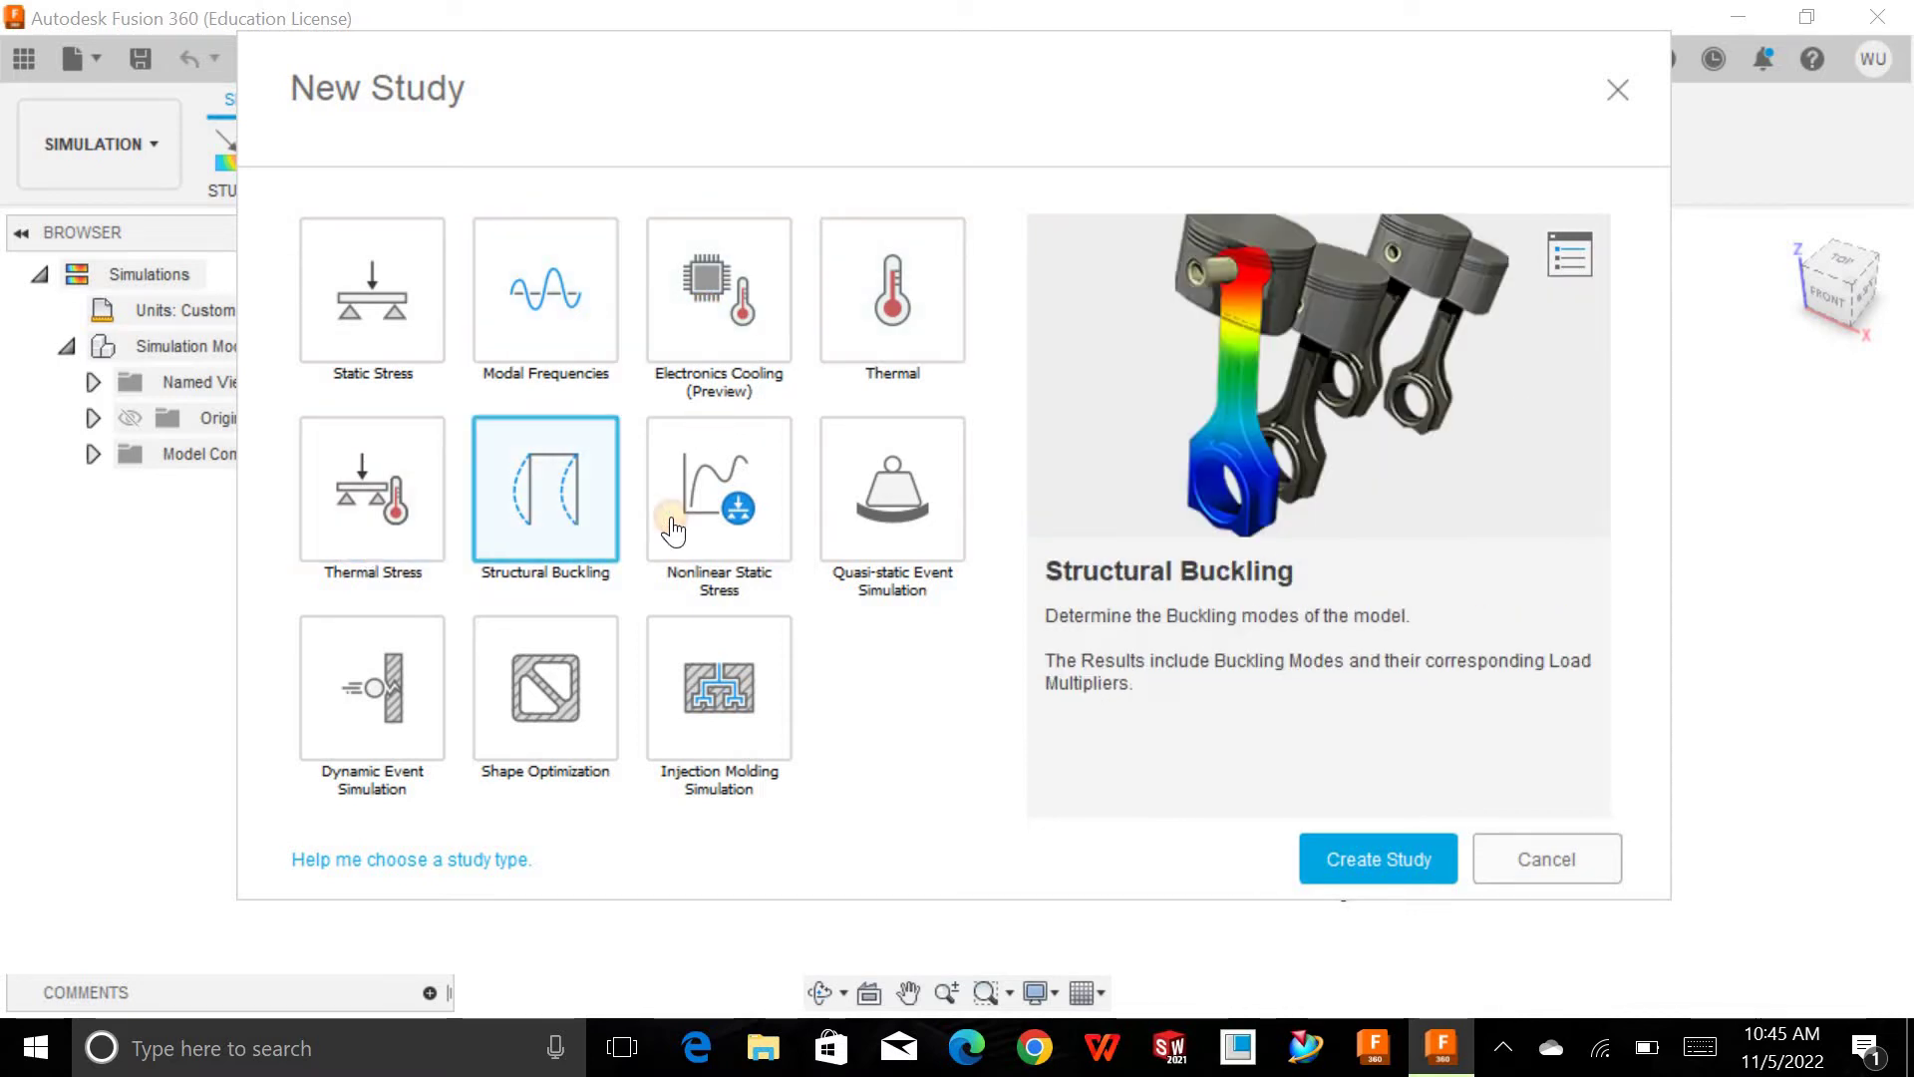
click(783, 508)
click(835, 494)
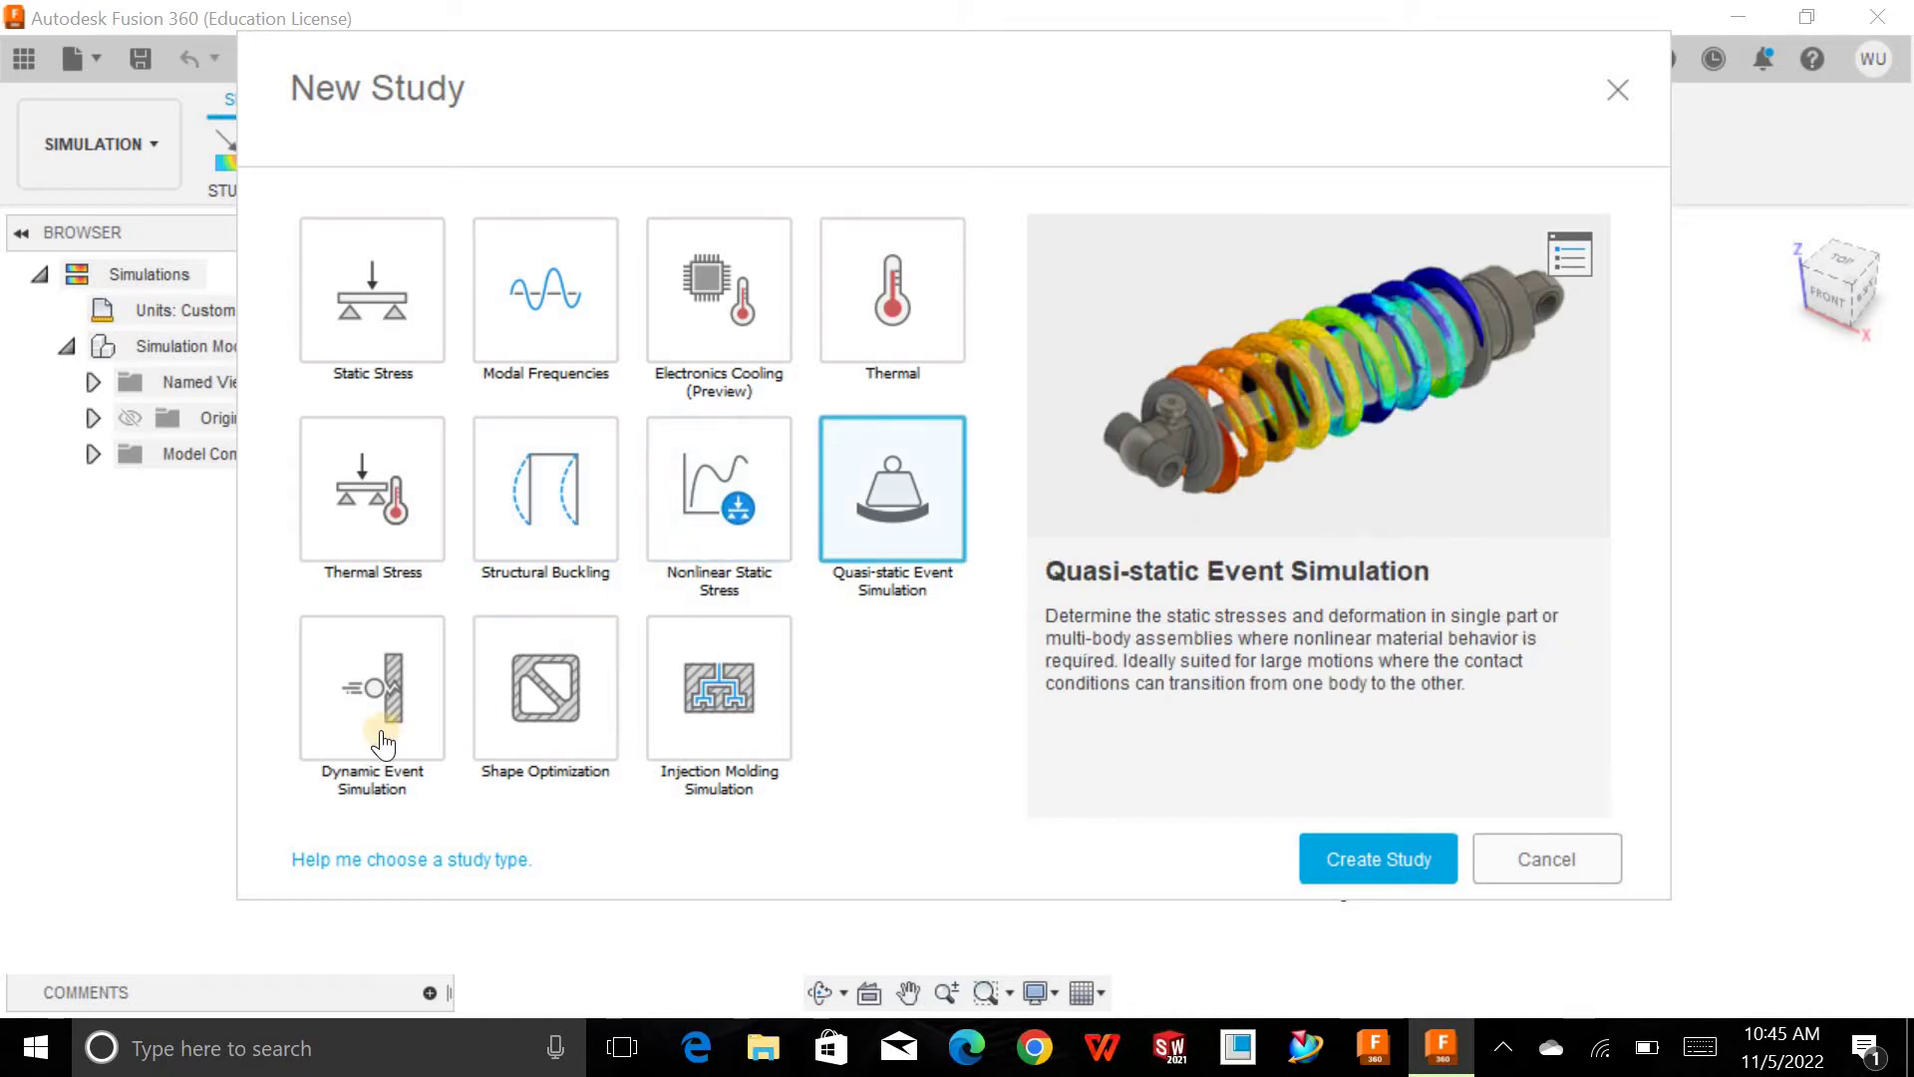
click(736, 696)
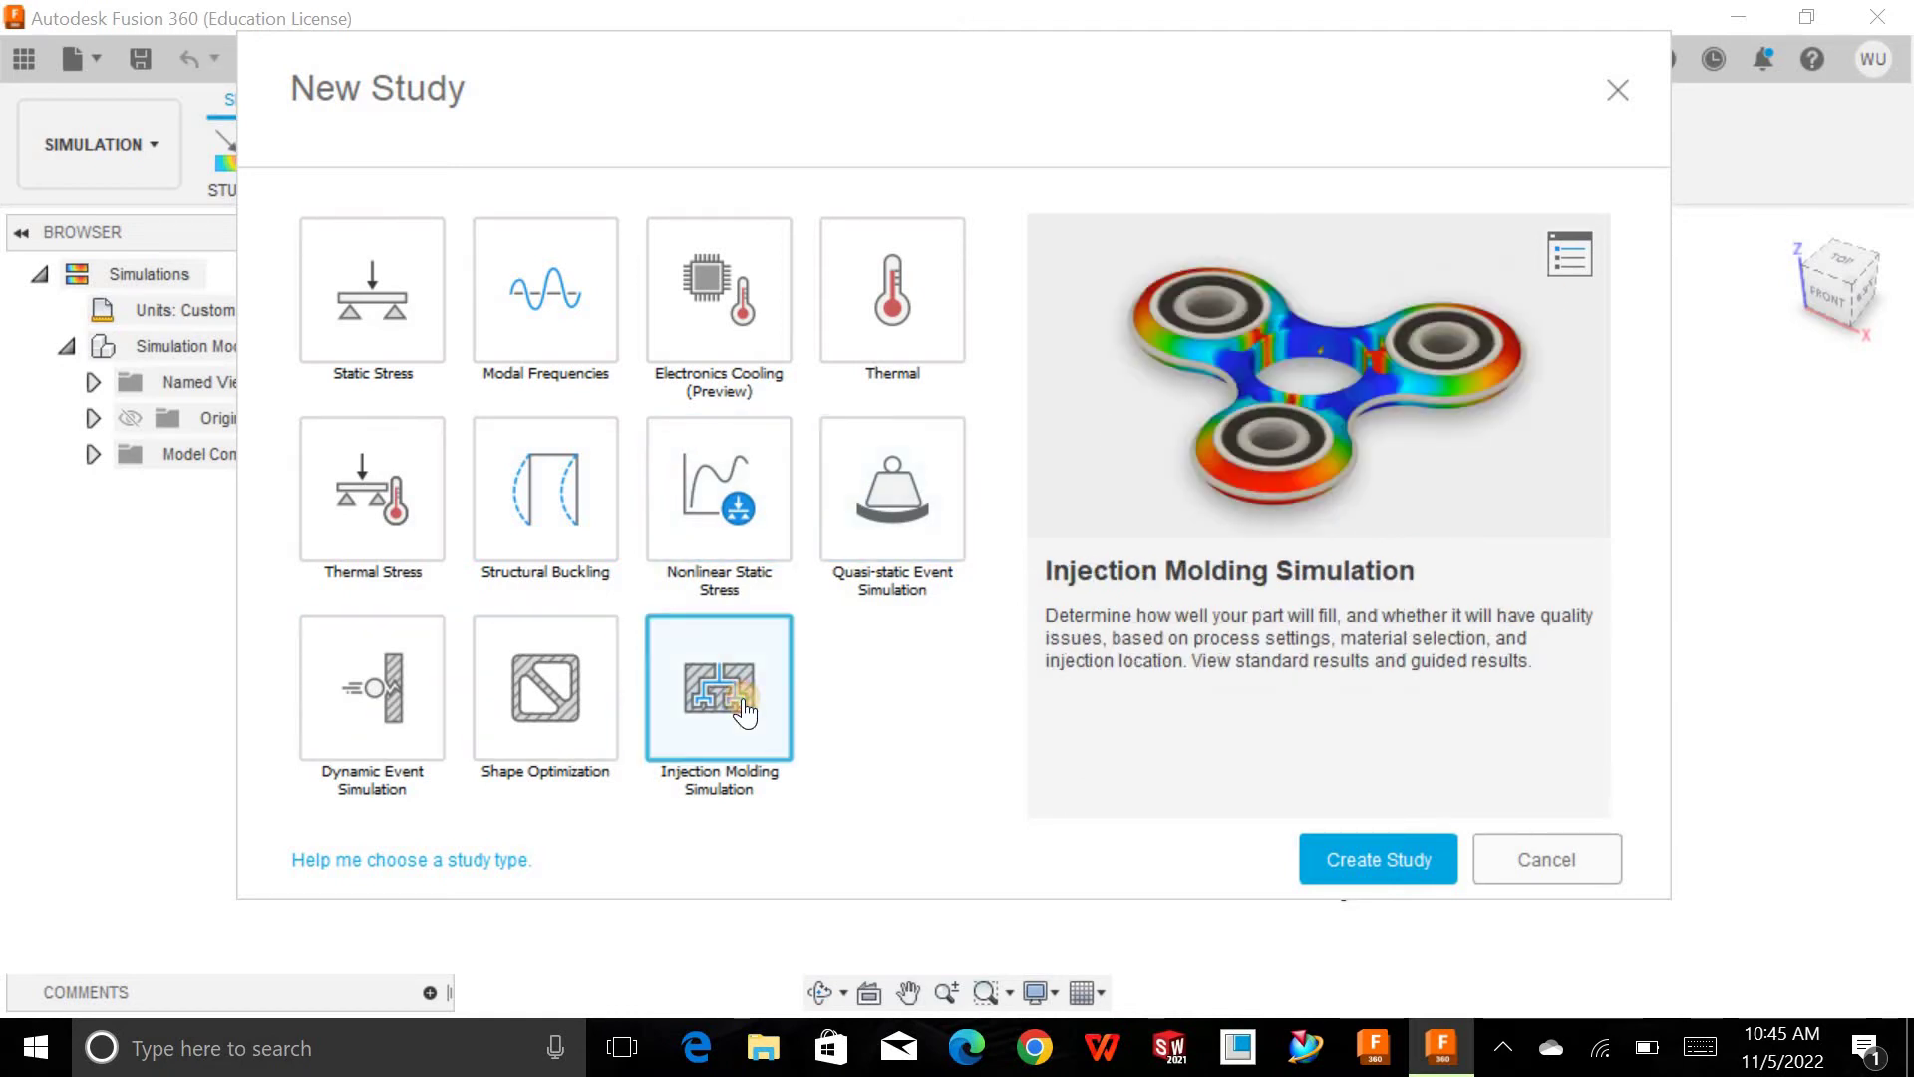
- Create a new Static Stress study for the beam
click(387, 299)
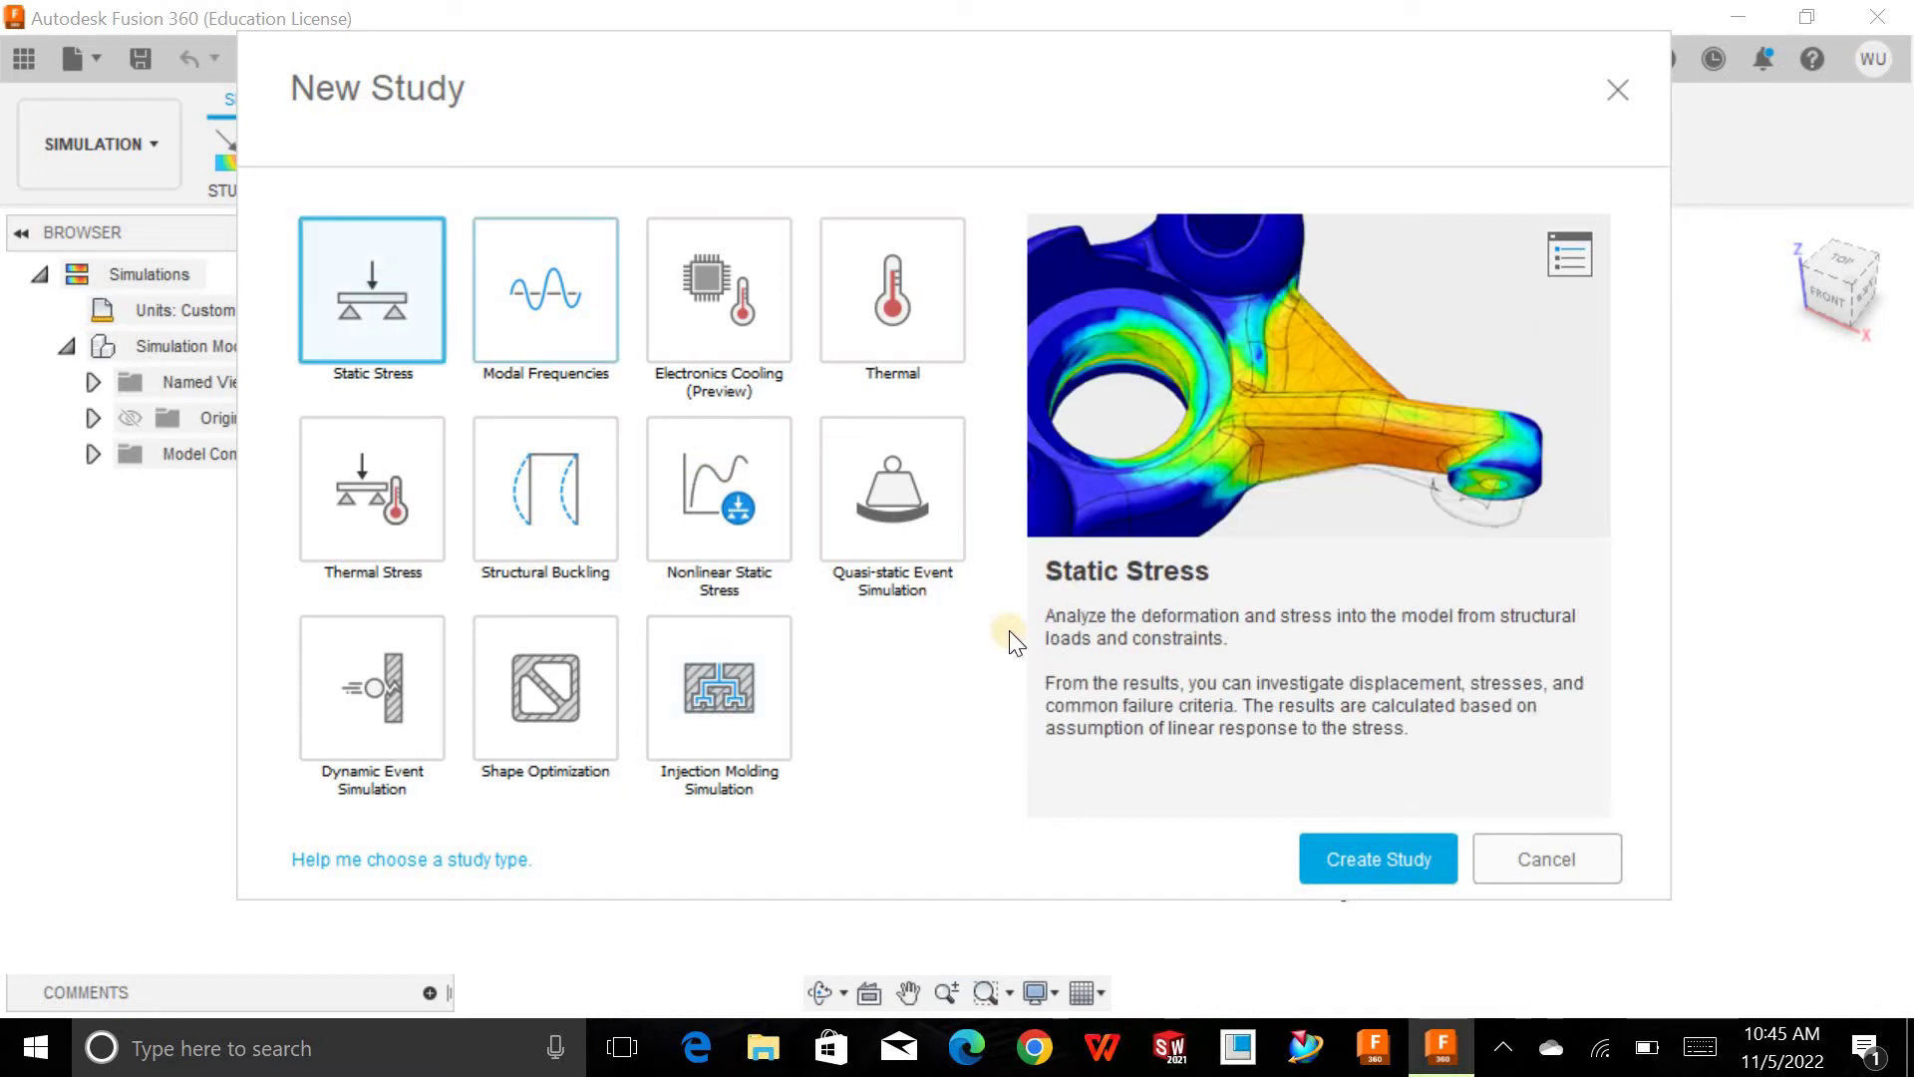
click(1338, 857)
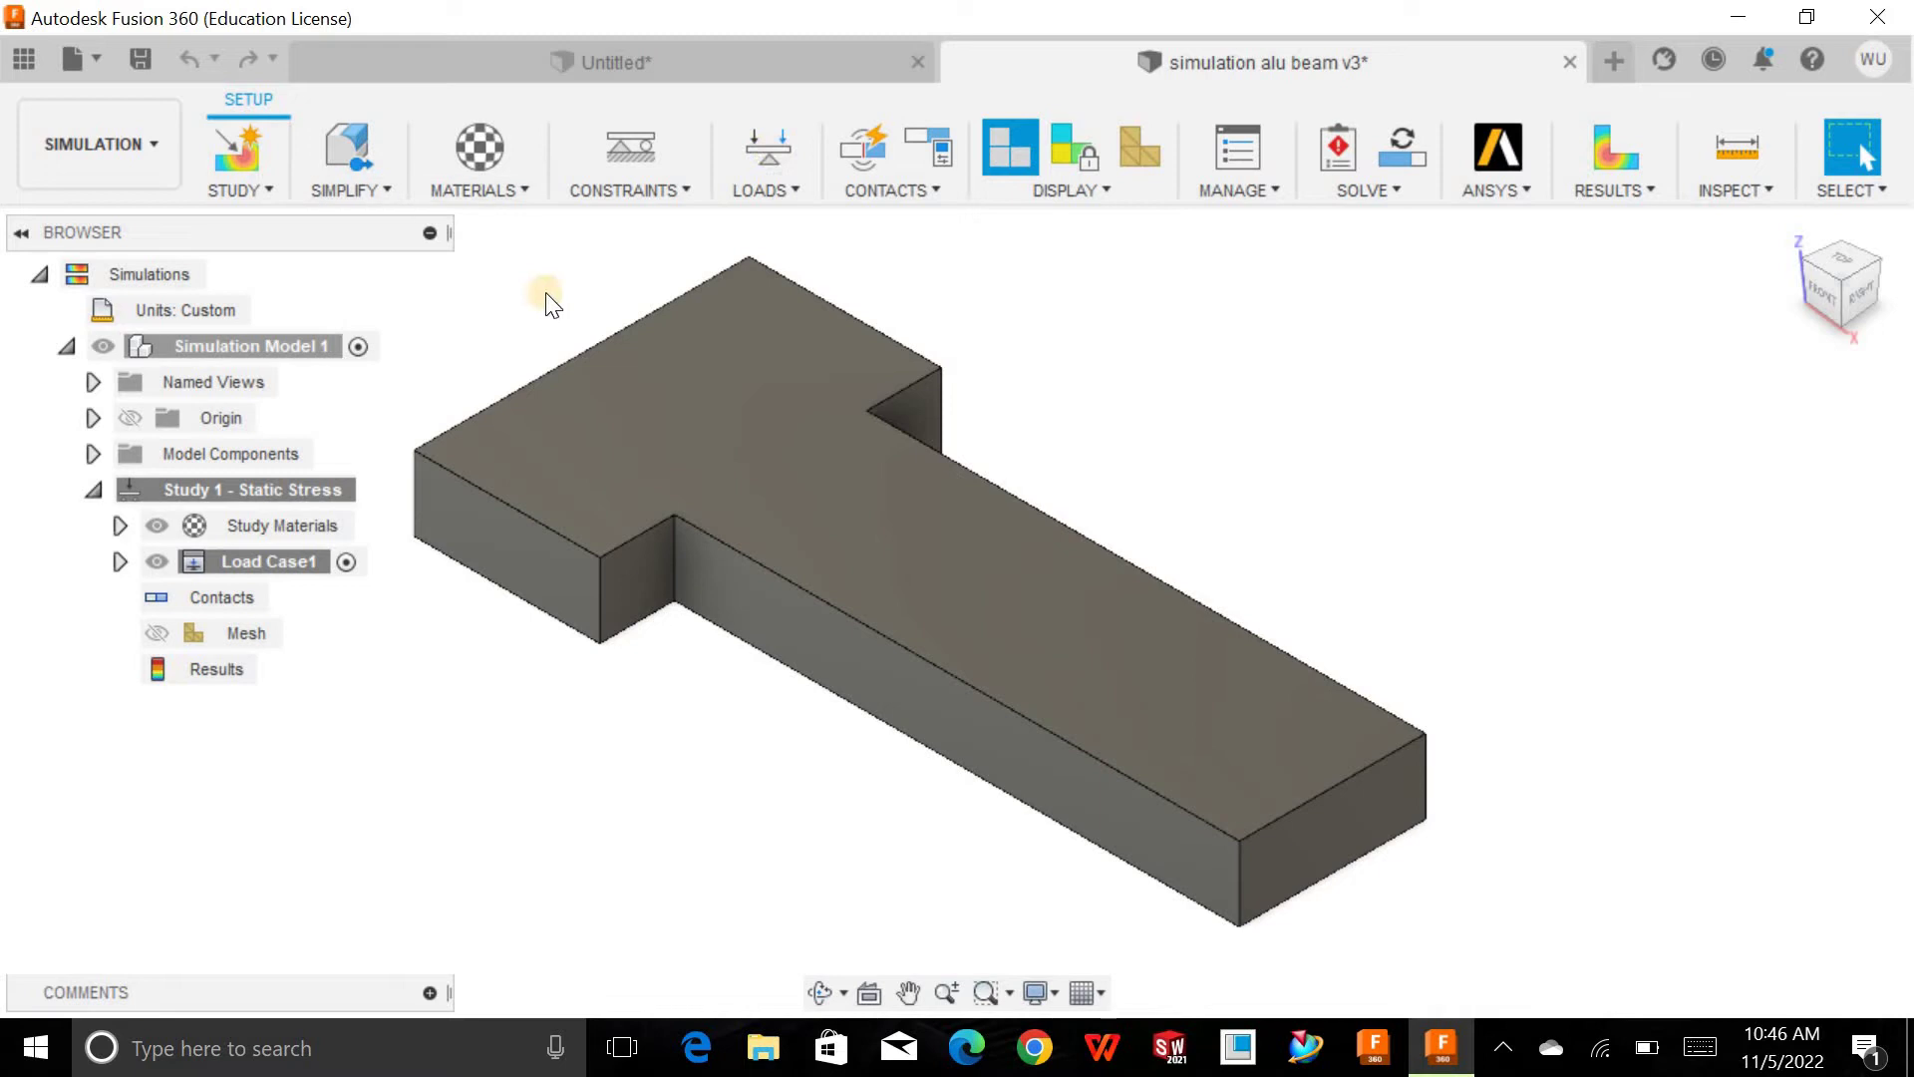
- Enter the Simplify environment to look over its solid editing tools, and return to the study setup
shift+middle_drag(550, 303, 1126, 344)
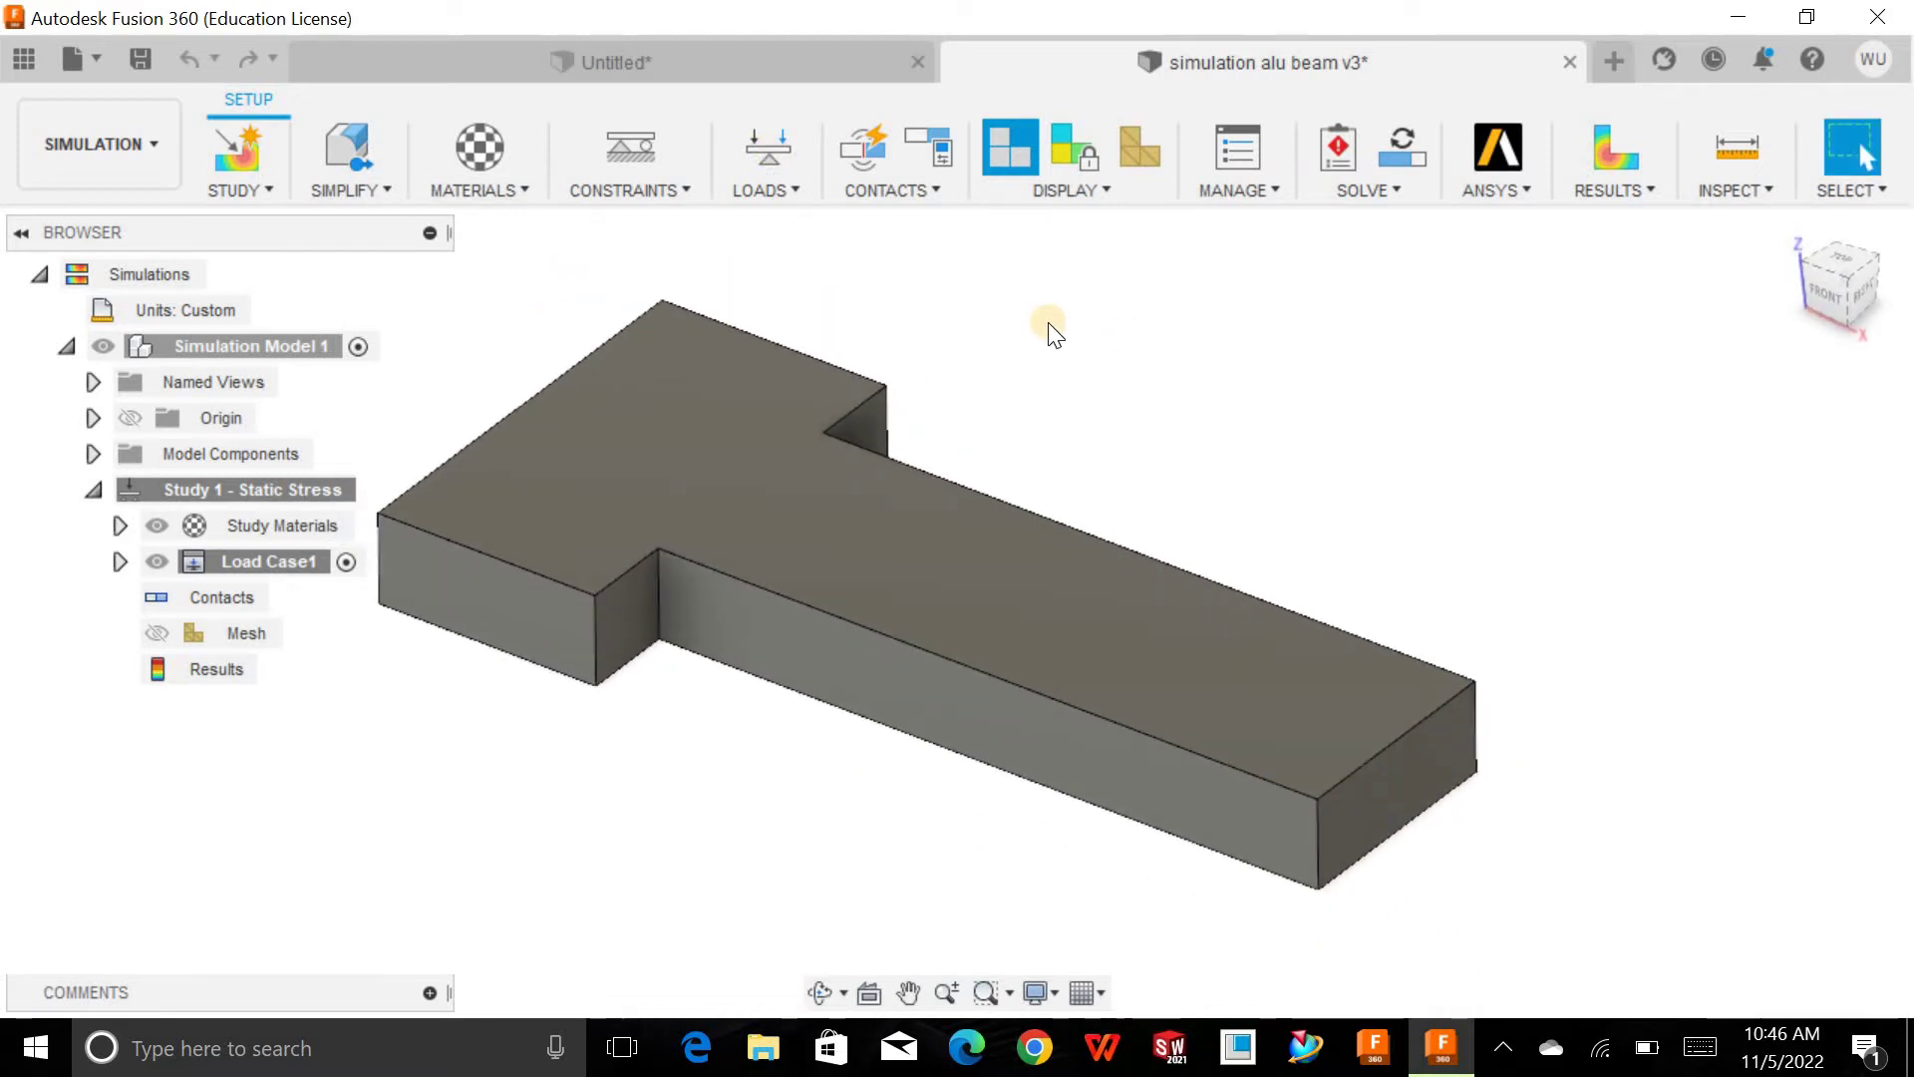
scroll(1052, 325, down, 1)
scroll(534, 344, up, 1)
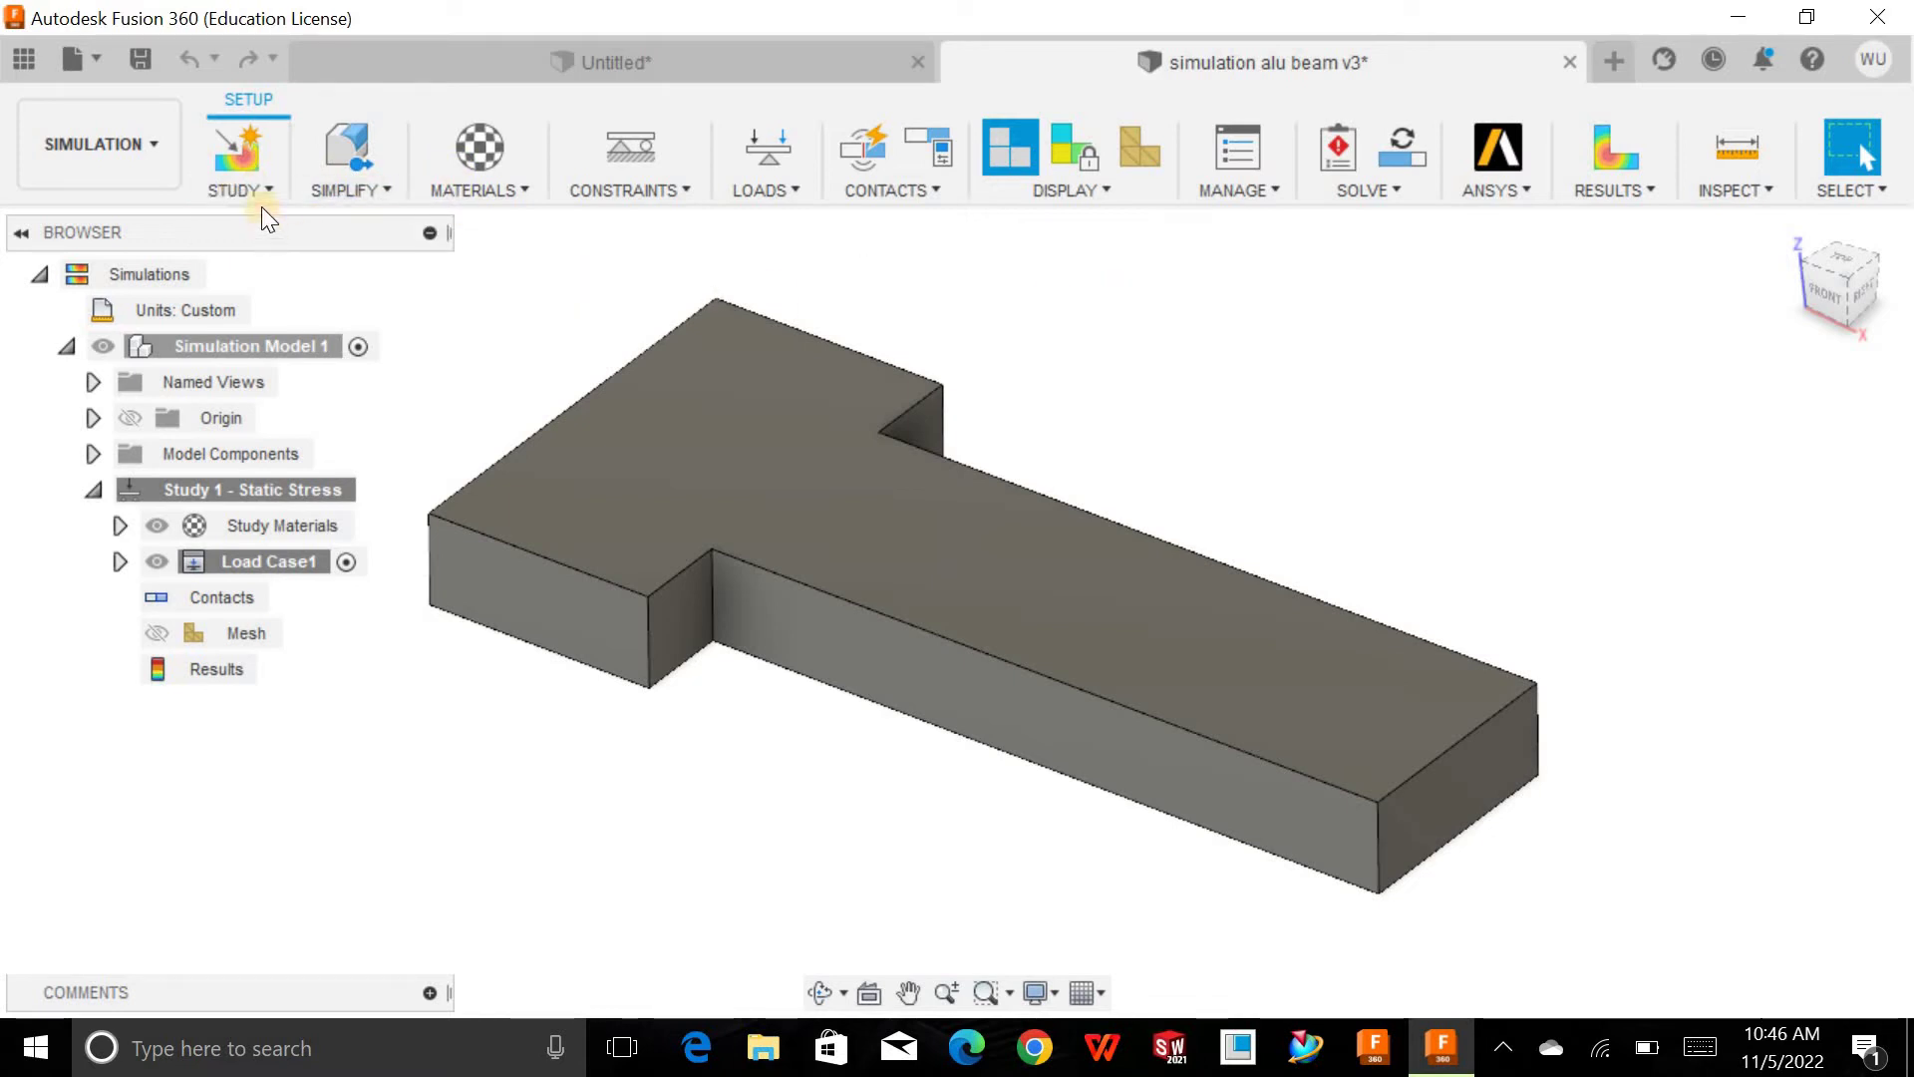
click(385, 188)
click(382, 212)
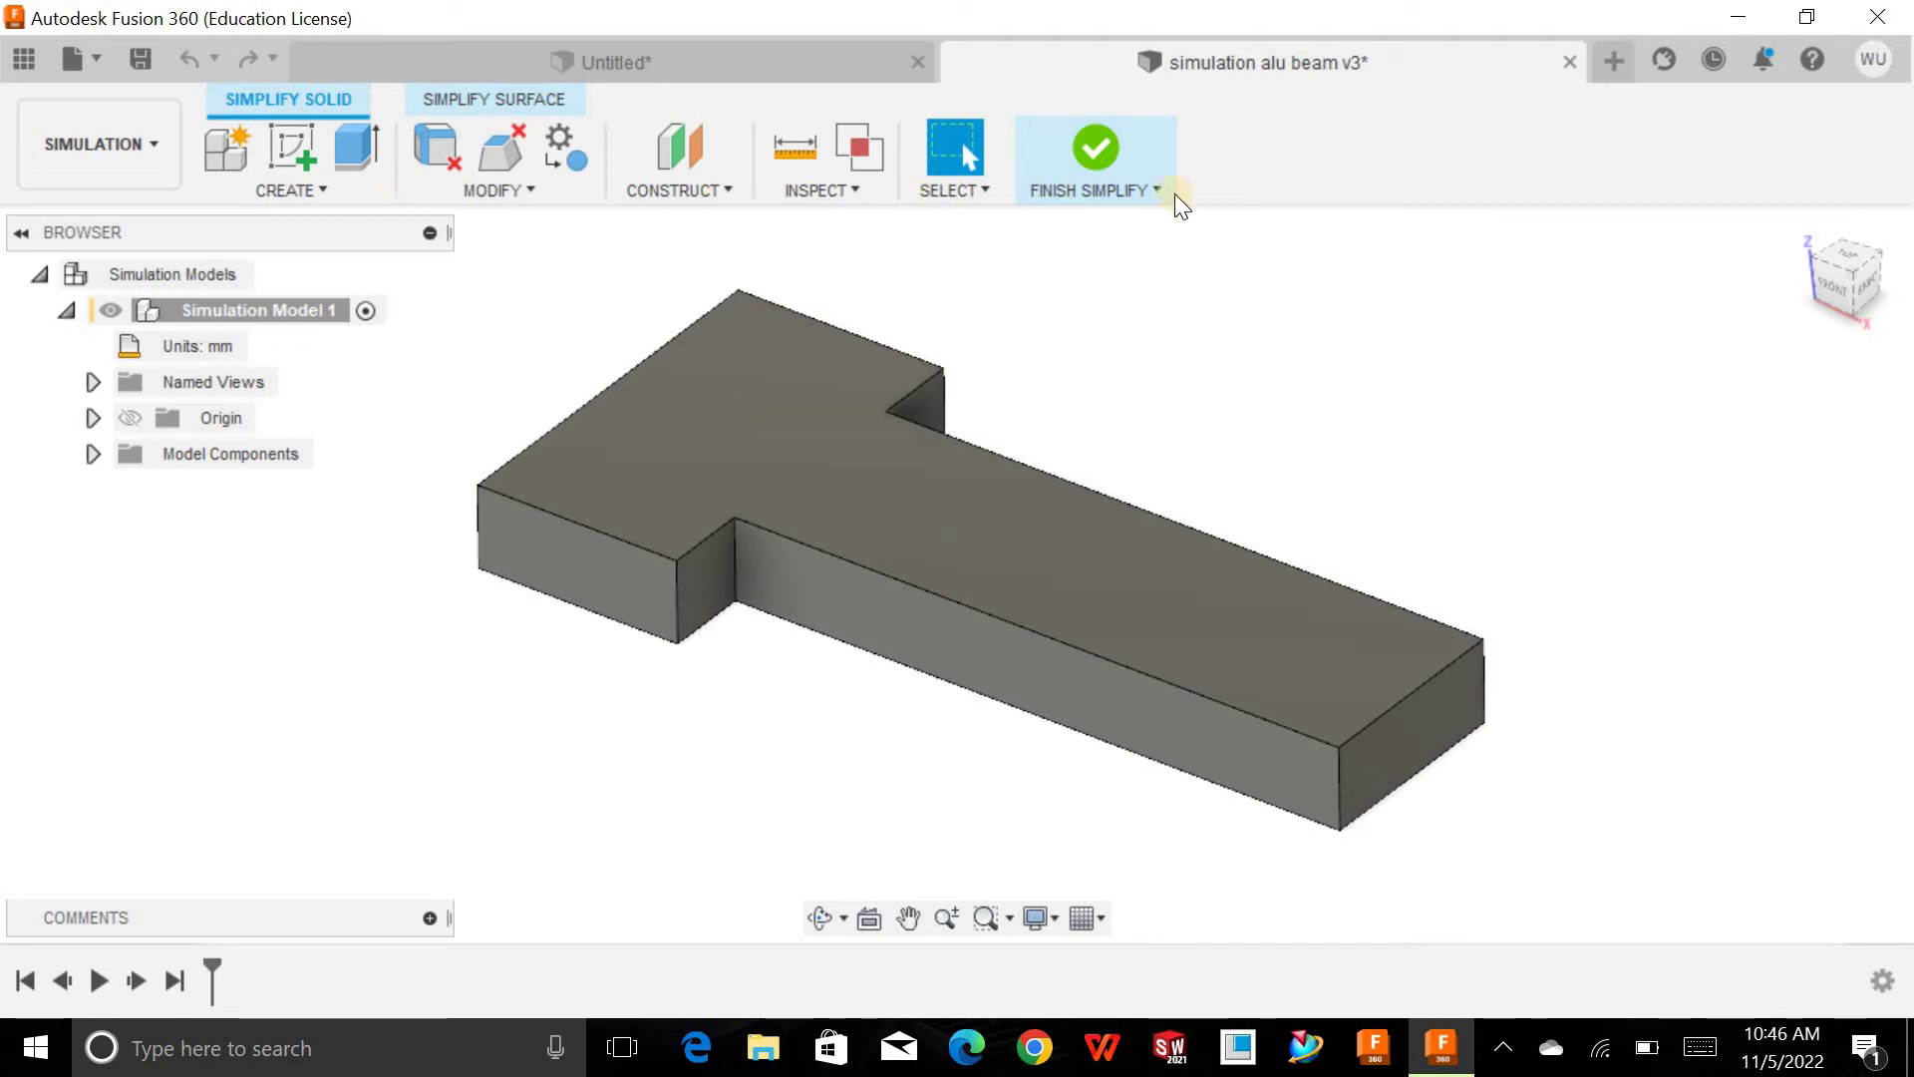
click(1111, 168)
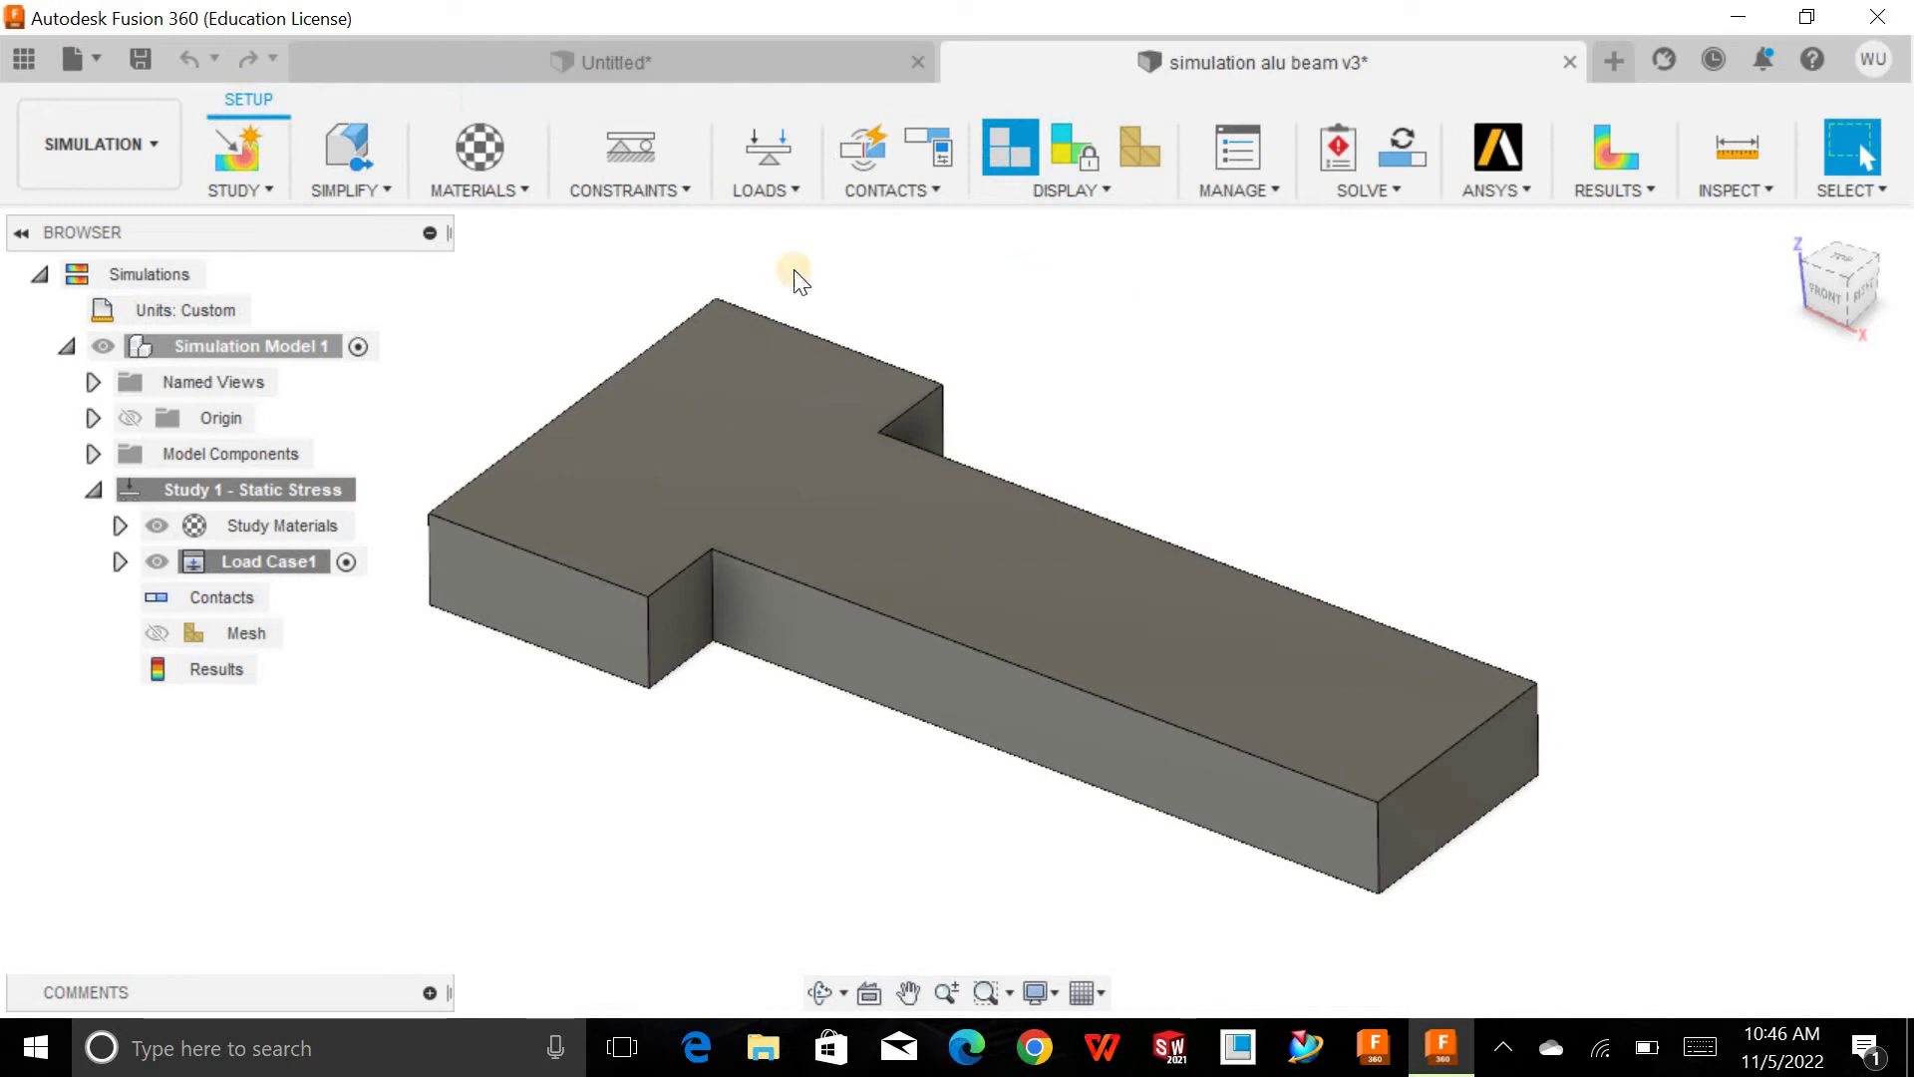
- Assign Aluminum 1100-H18 as the study material for the beam
click(495, 190)
click(502, 213)
drag(1109, 385, 1035, 261)
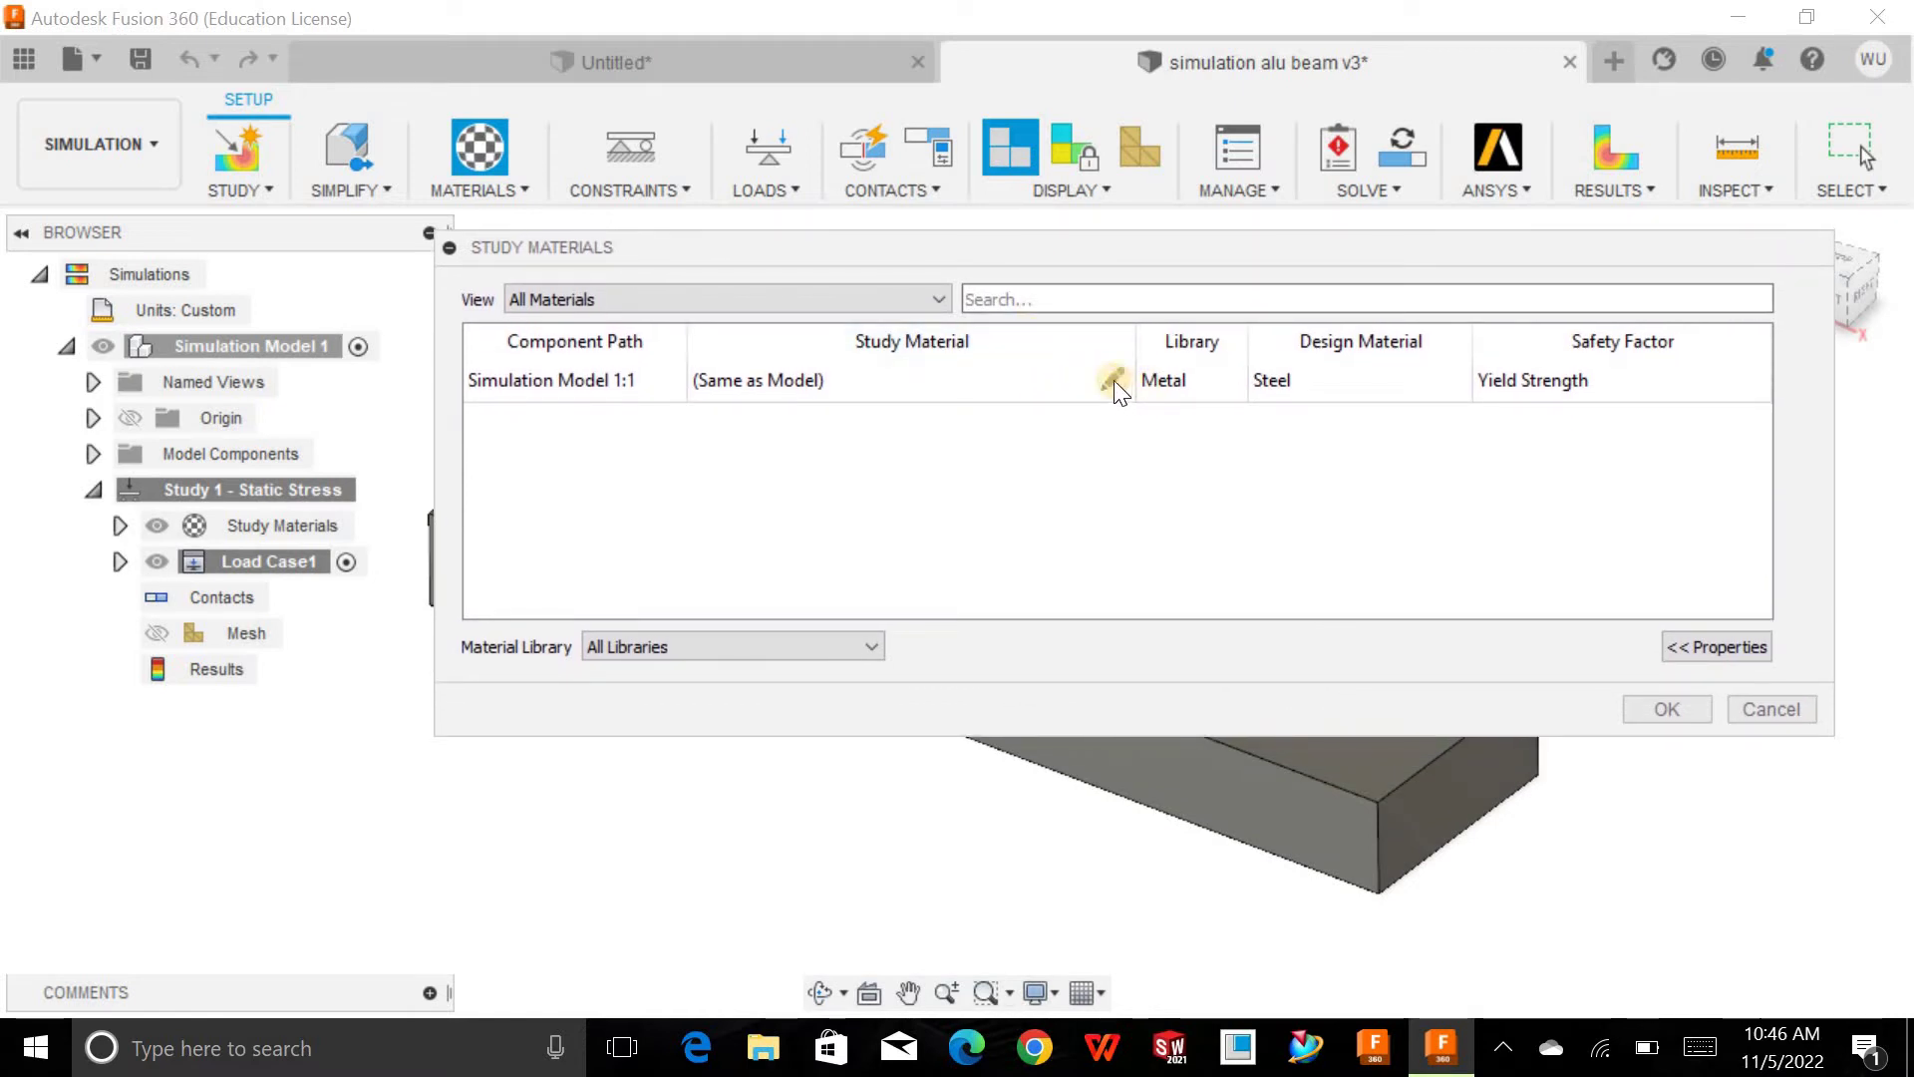
click(1115, 380)
click(1115, 380)
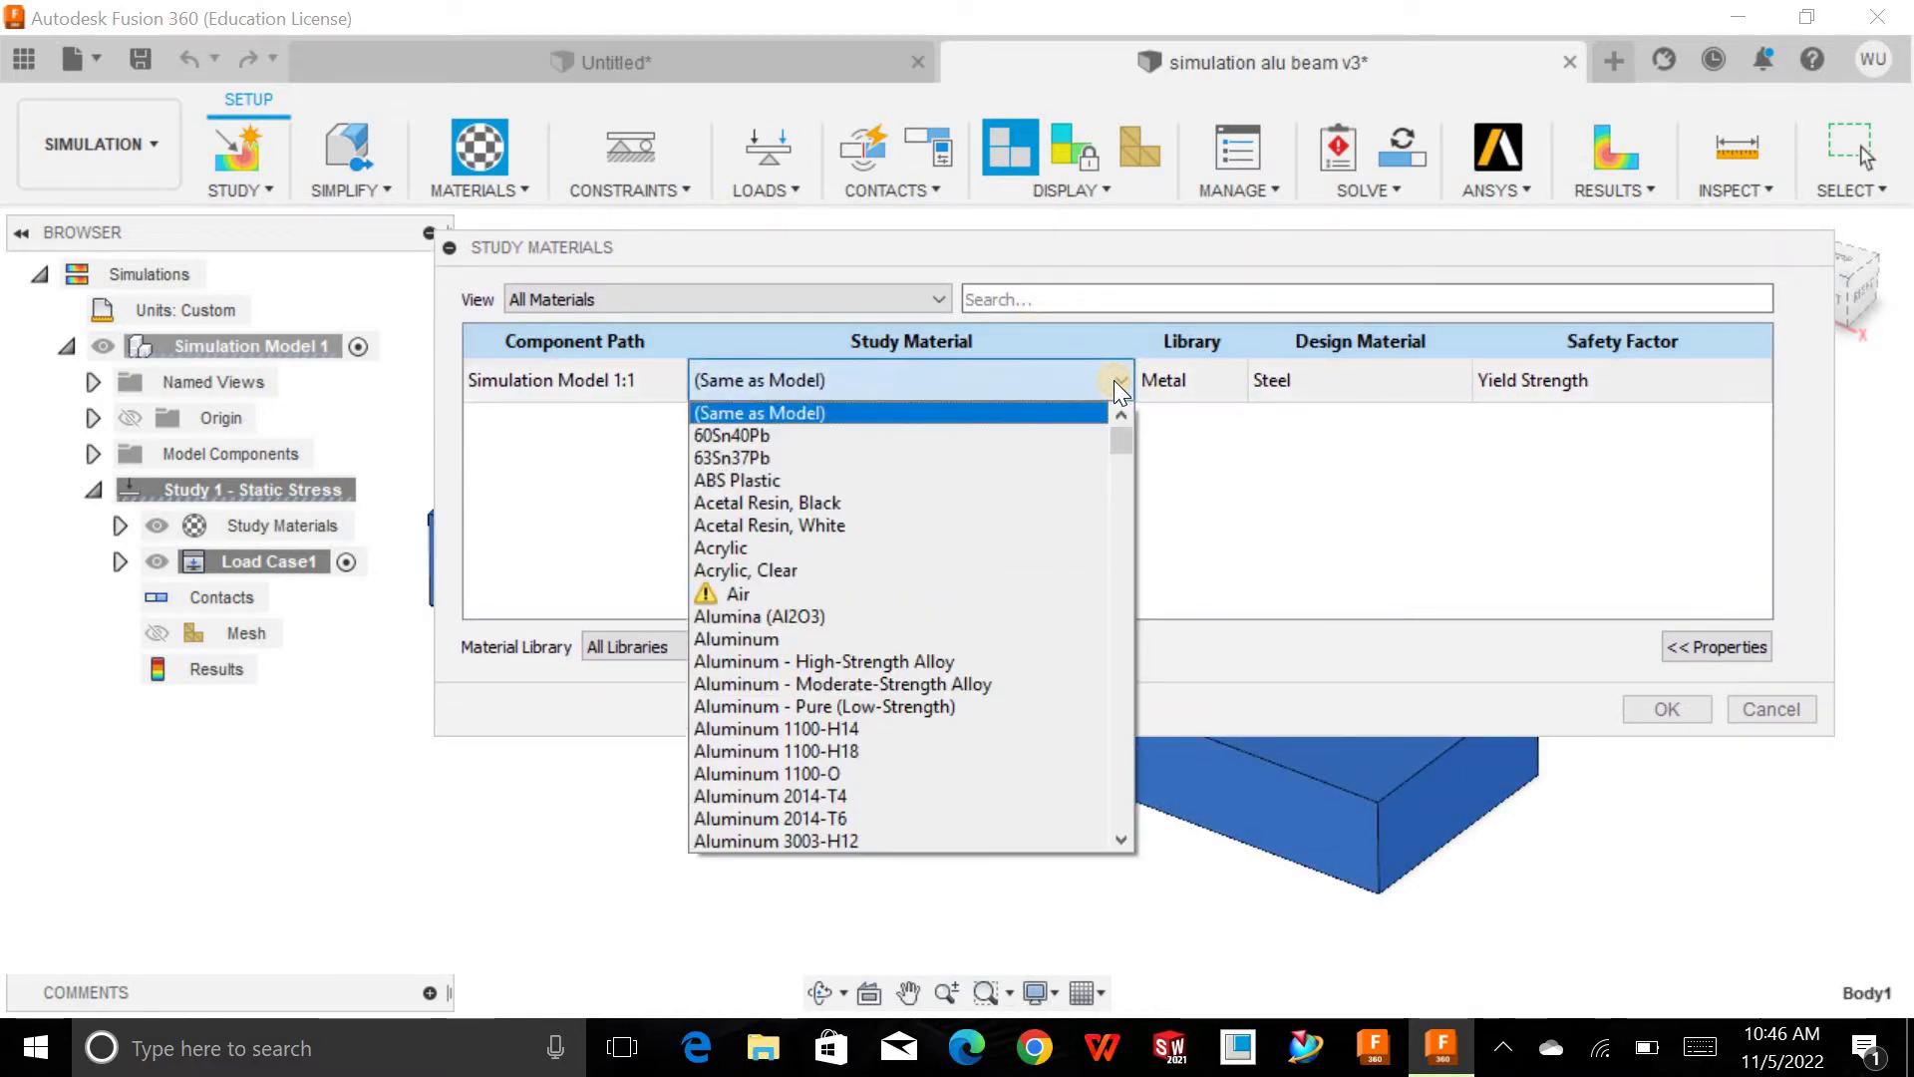
scroll(937, 527, down, 1)
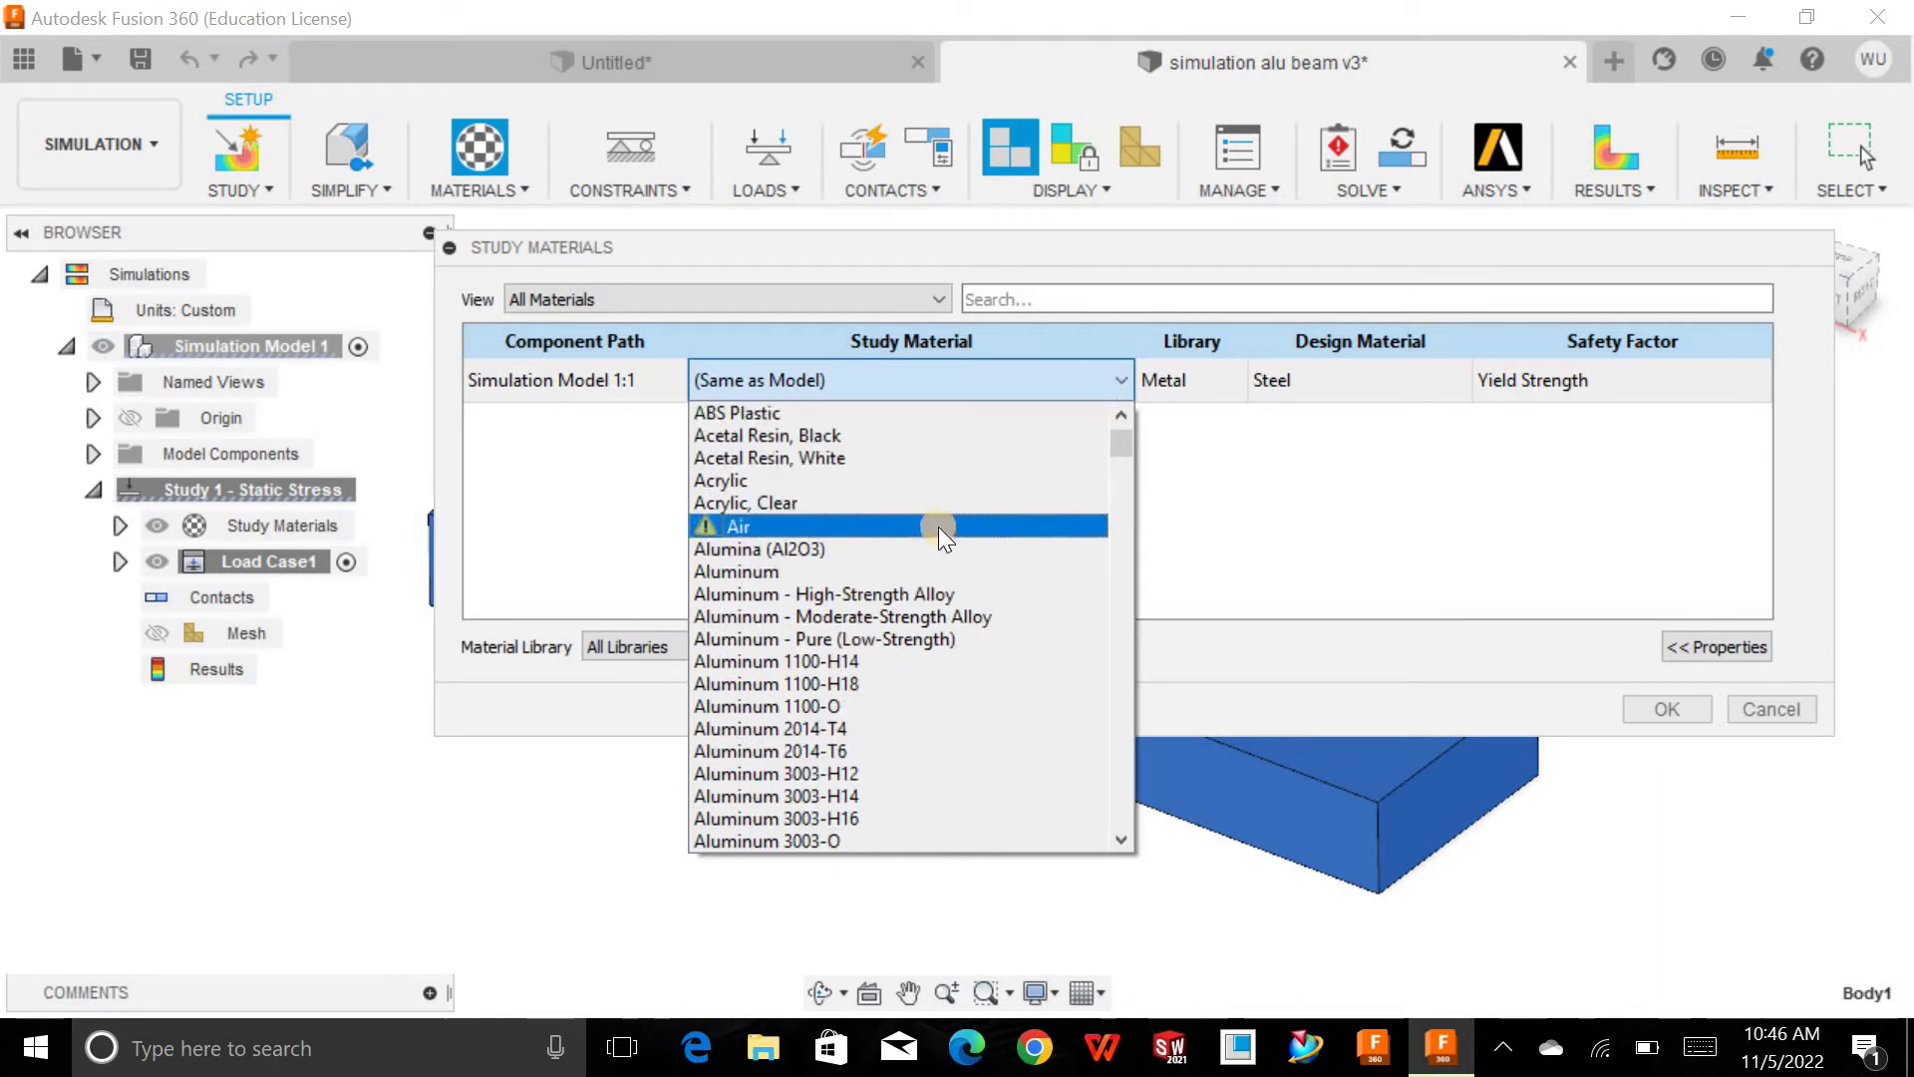
scroll(937, 526, down, 1)
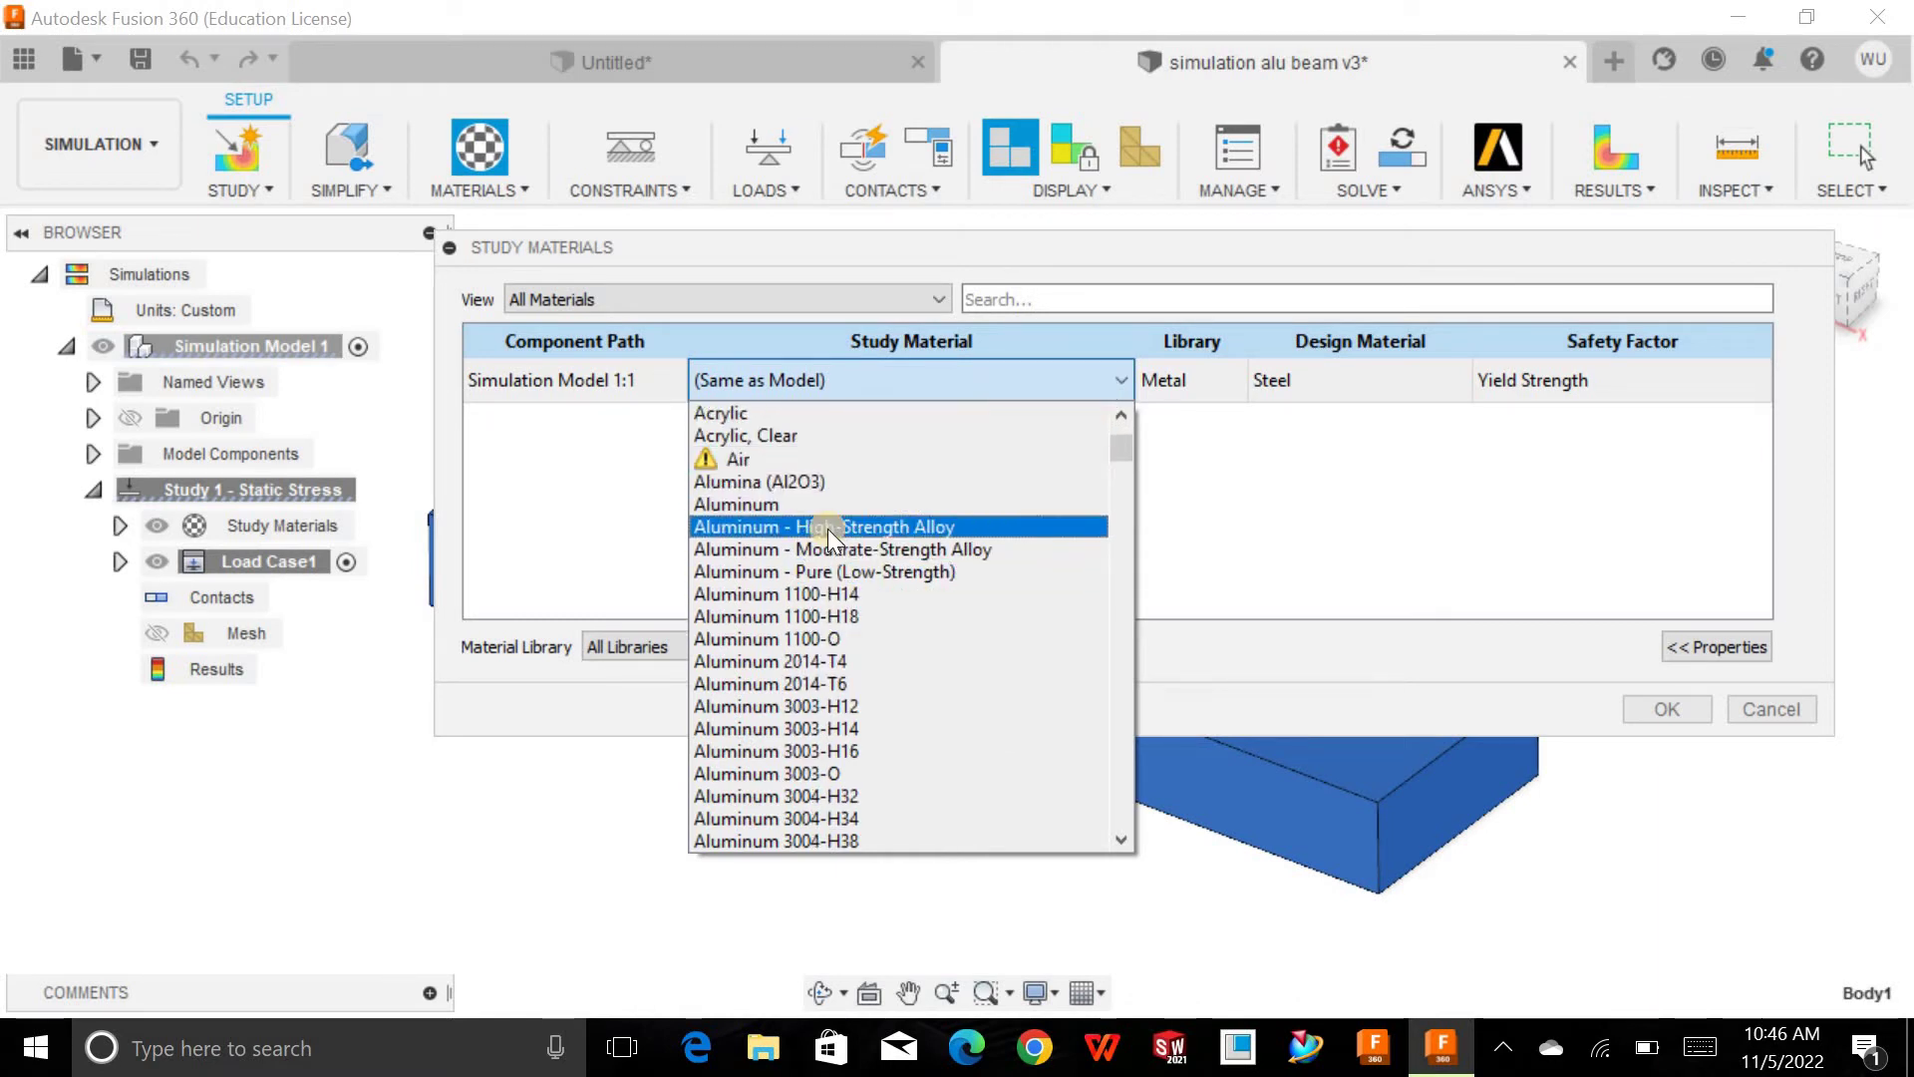
click(808, 617)
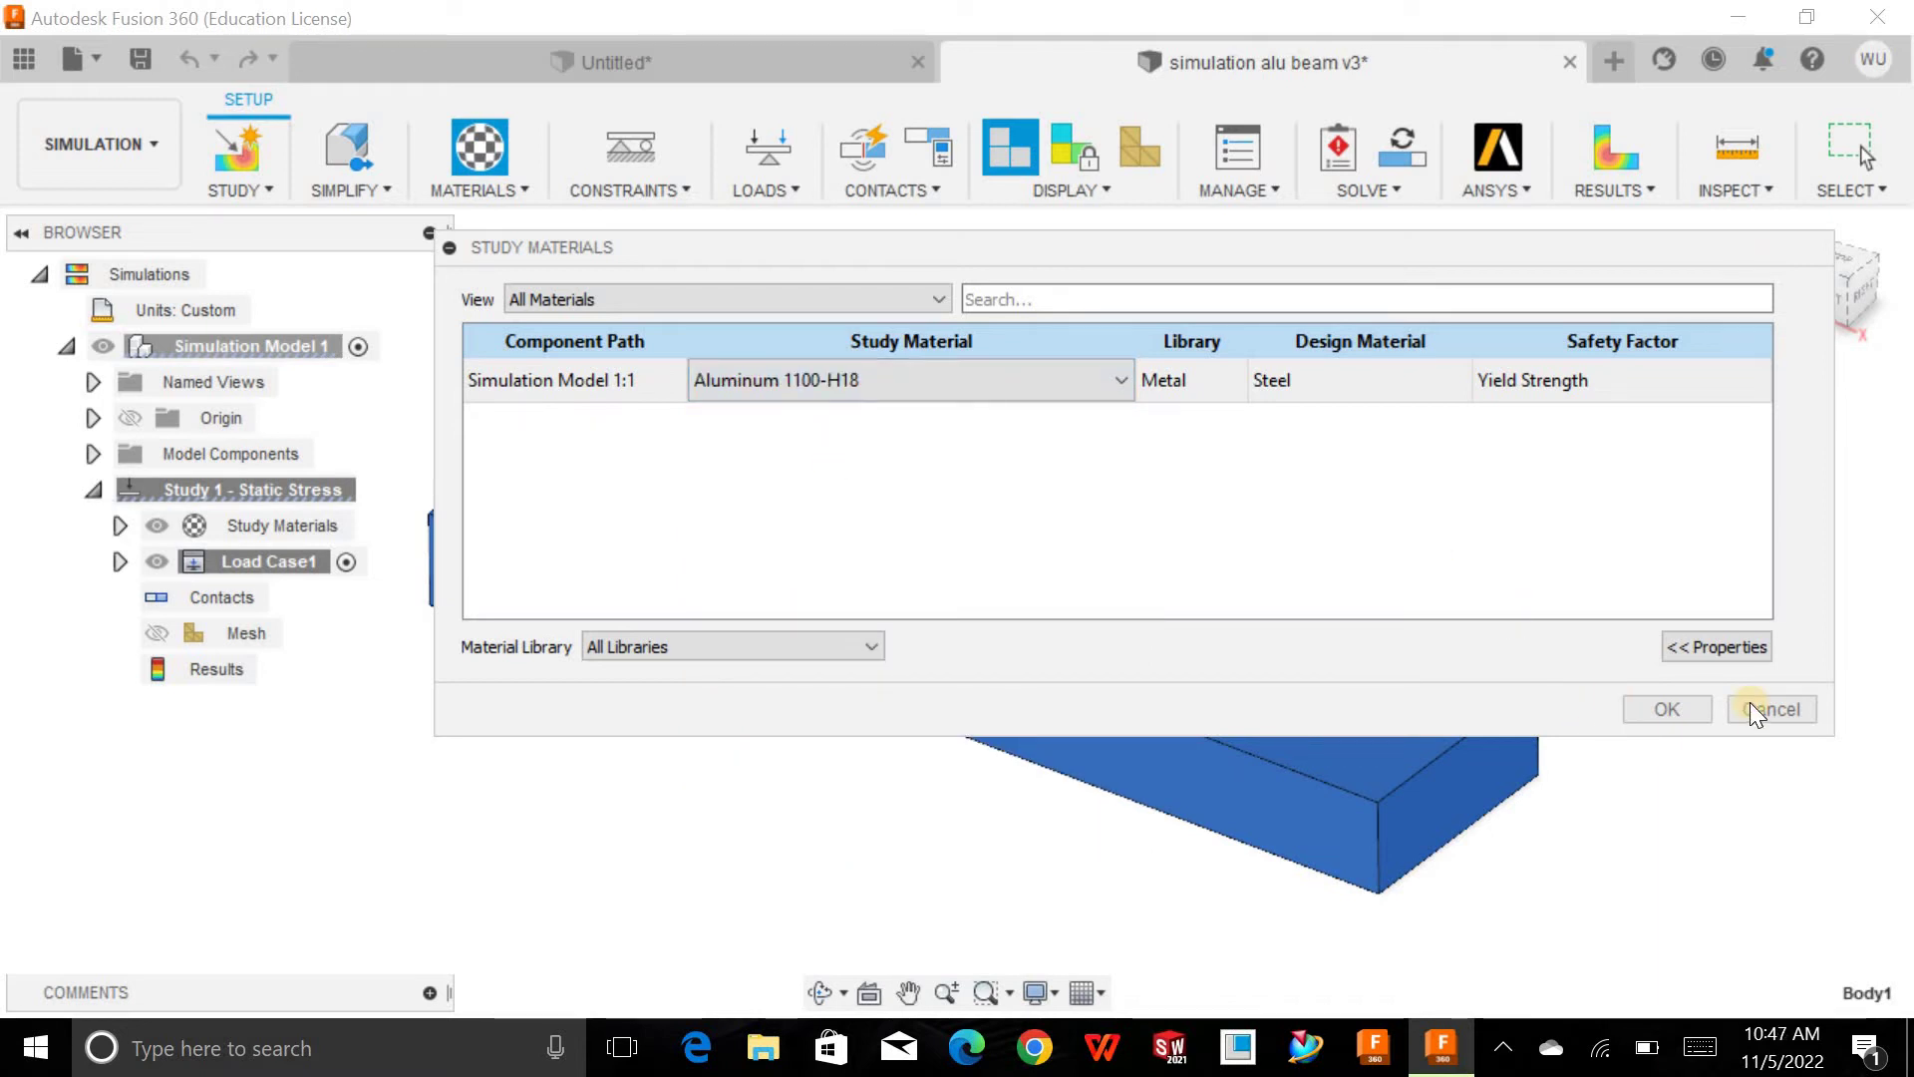
click(1649, 708)
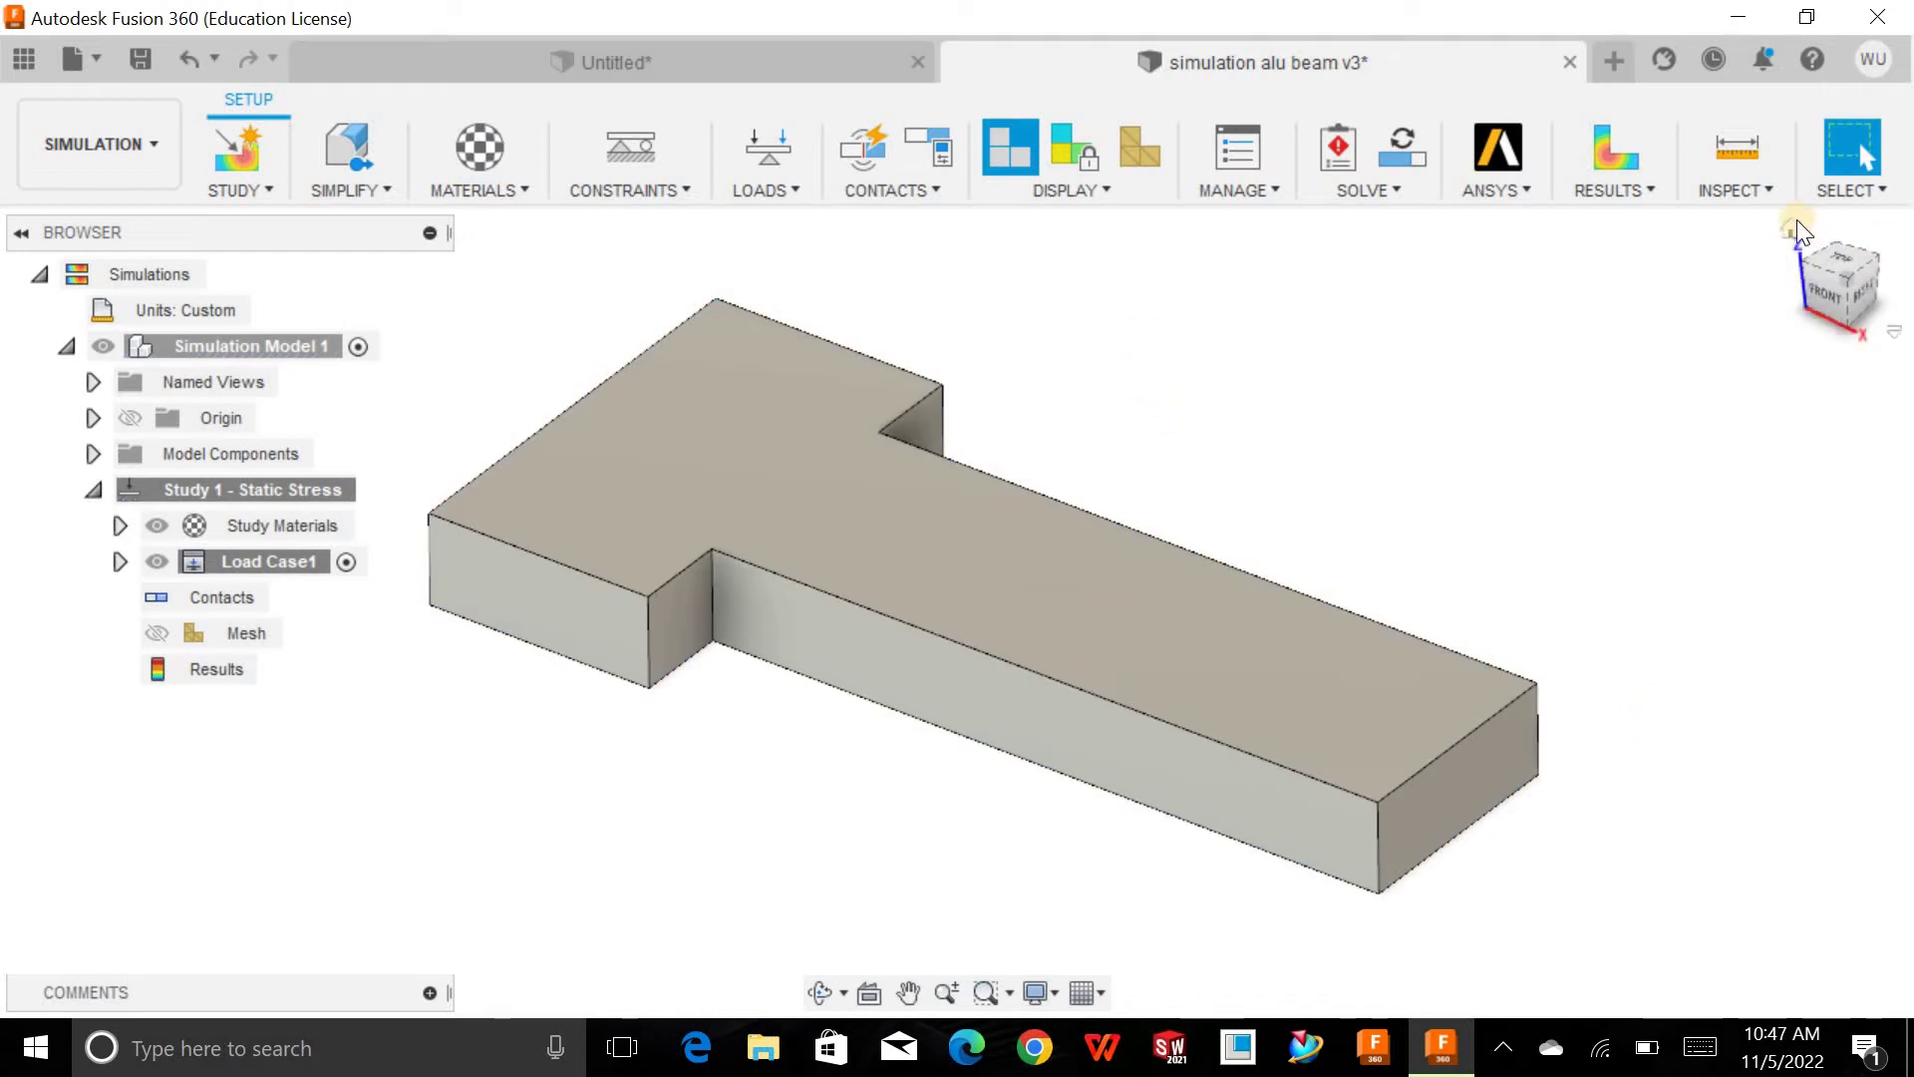
- Apply a Fixed structural constraint in all three axes to the three outer side faces of the beam's wide end
click(1792, 230)
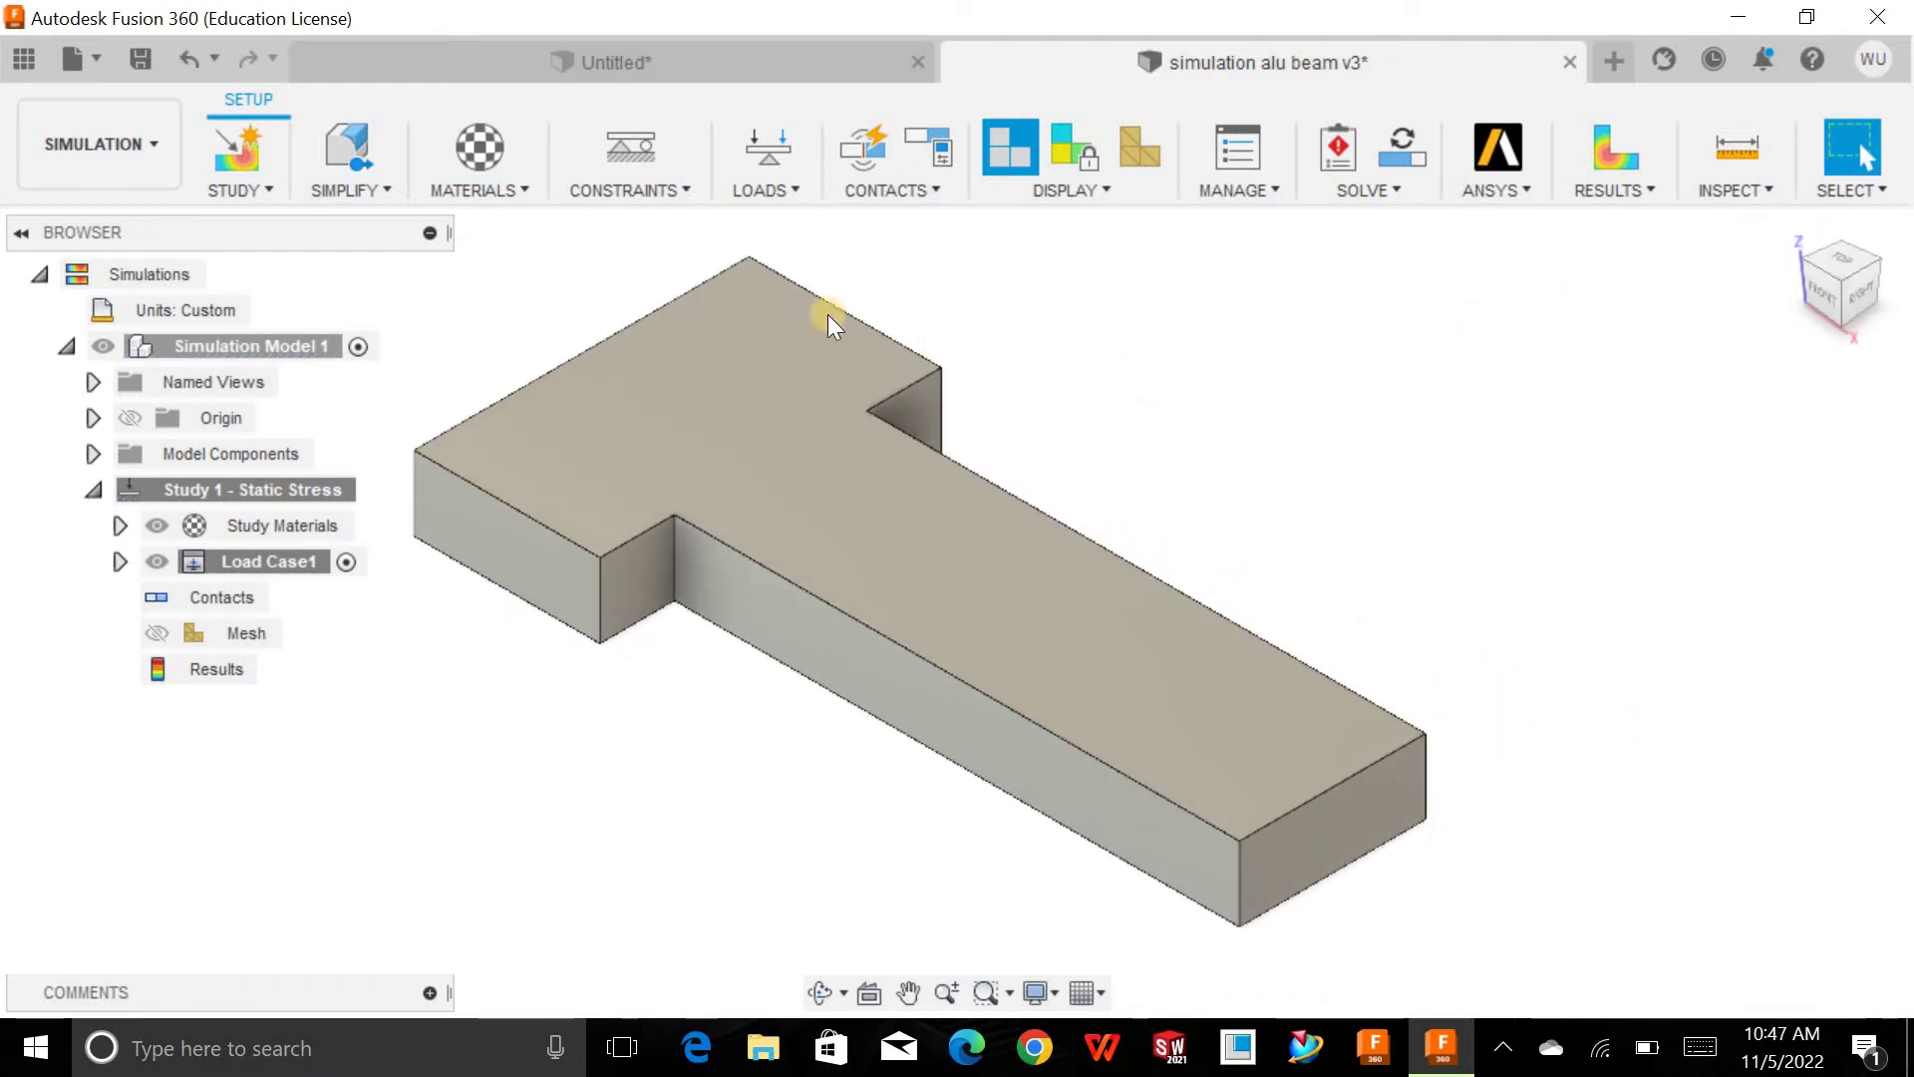
click(646, 194)
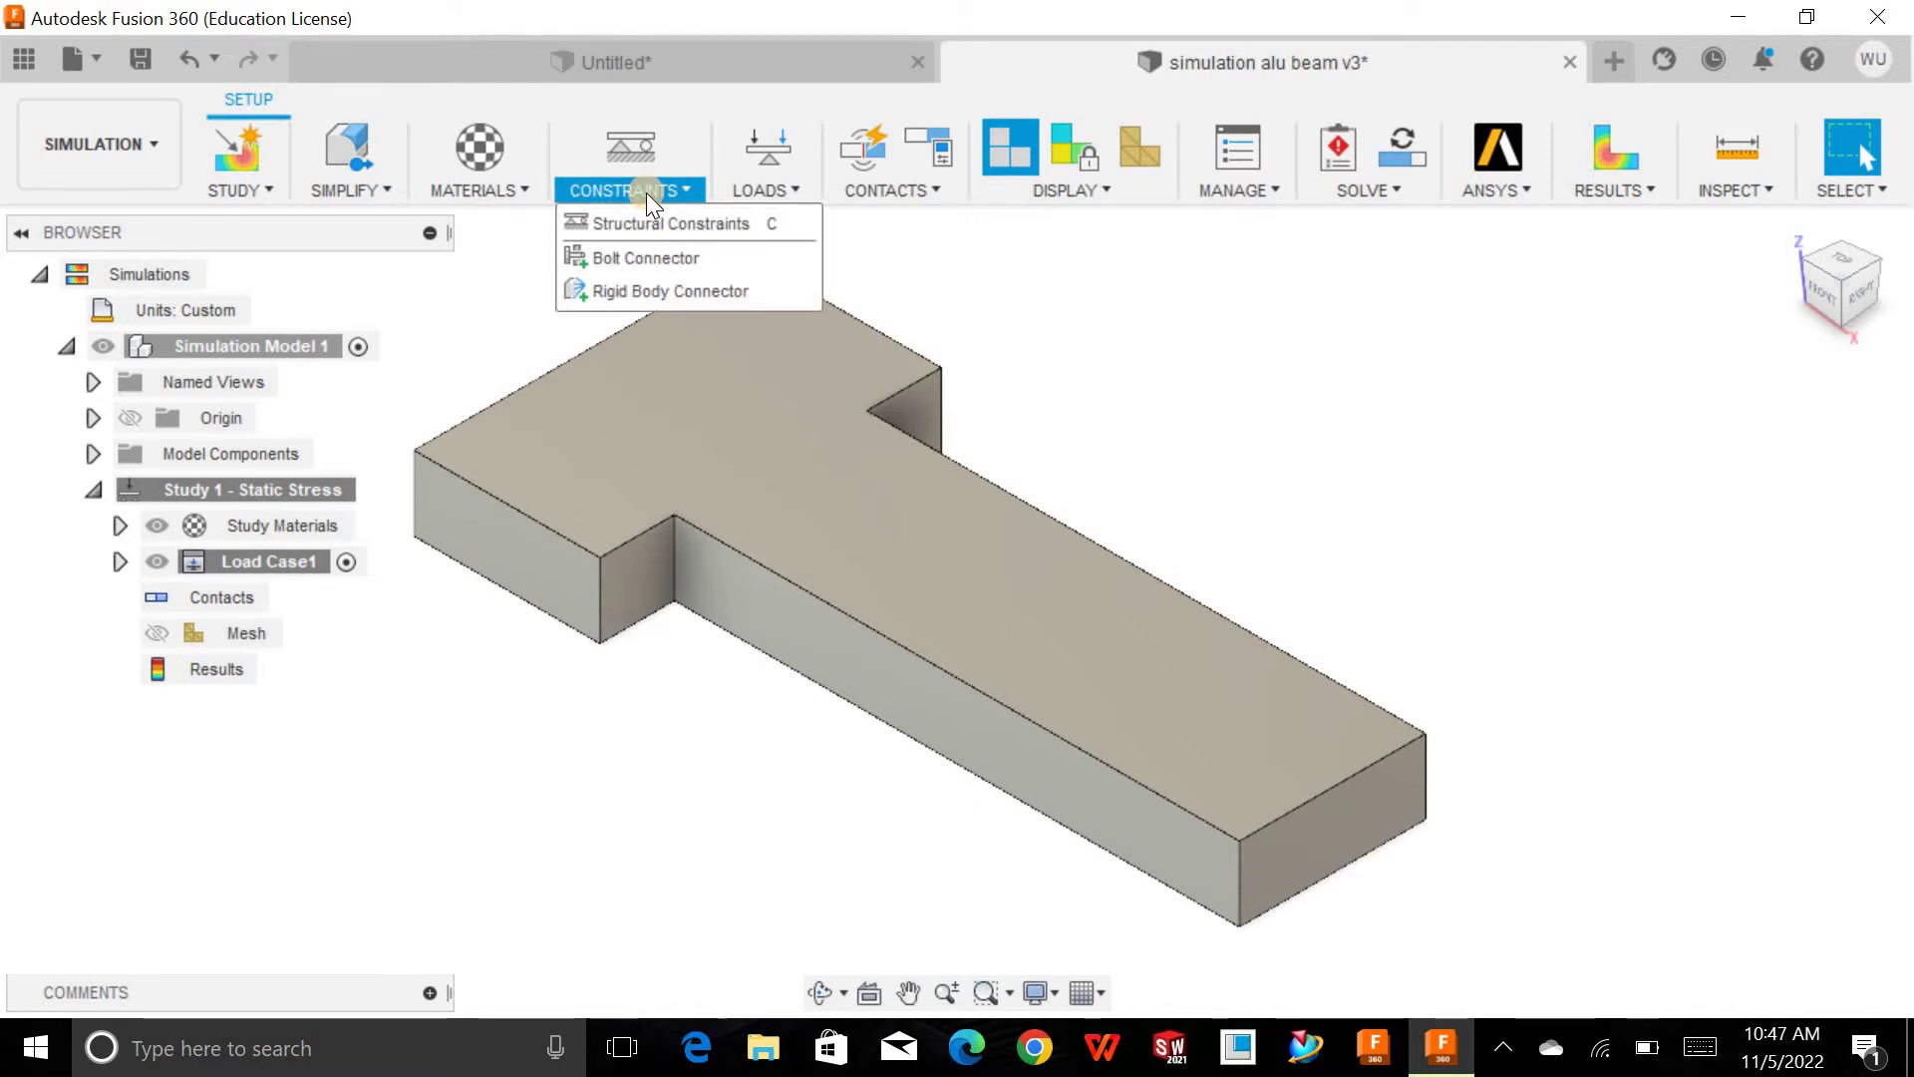
click(653, 228)
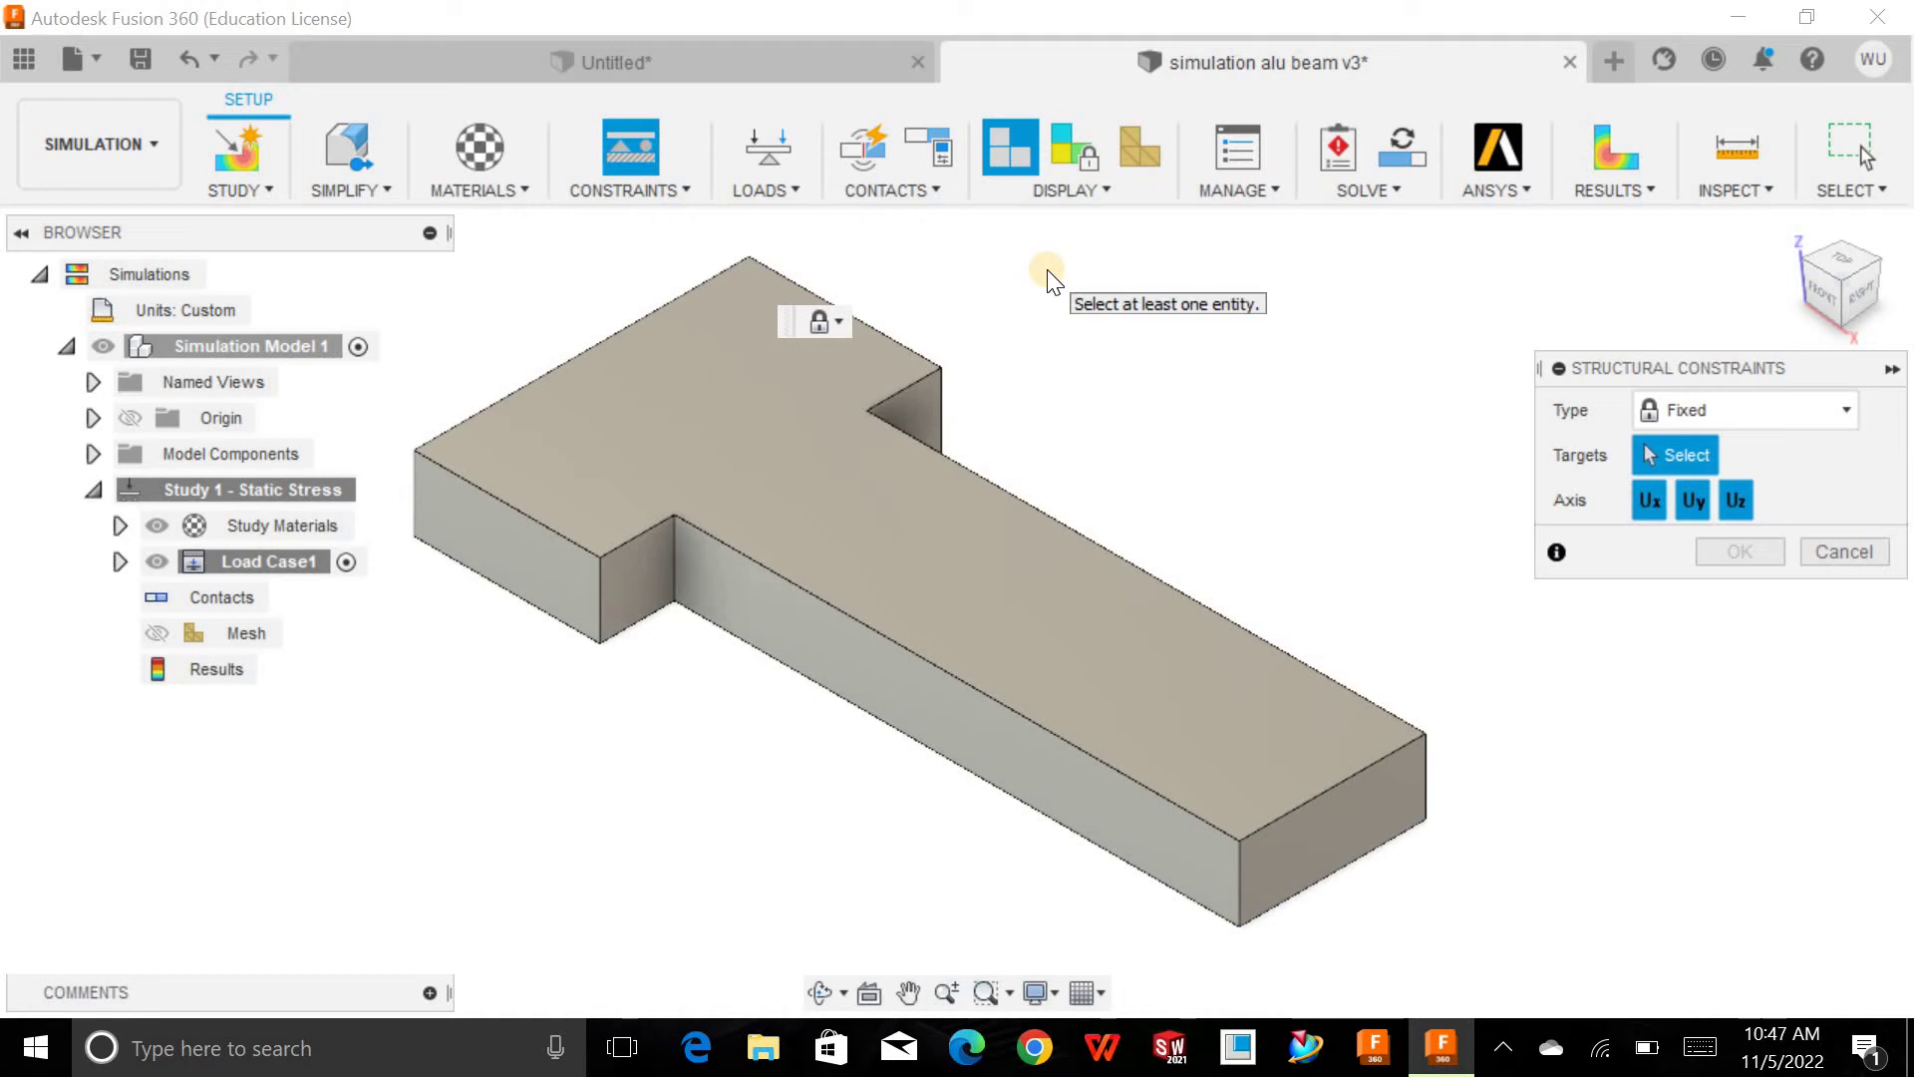
shift+middle_drag(1080, 282, 1165, 288)
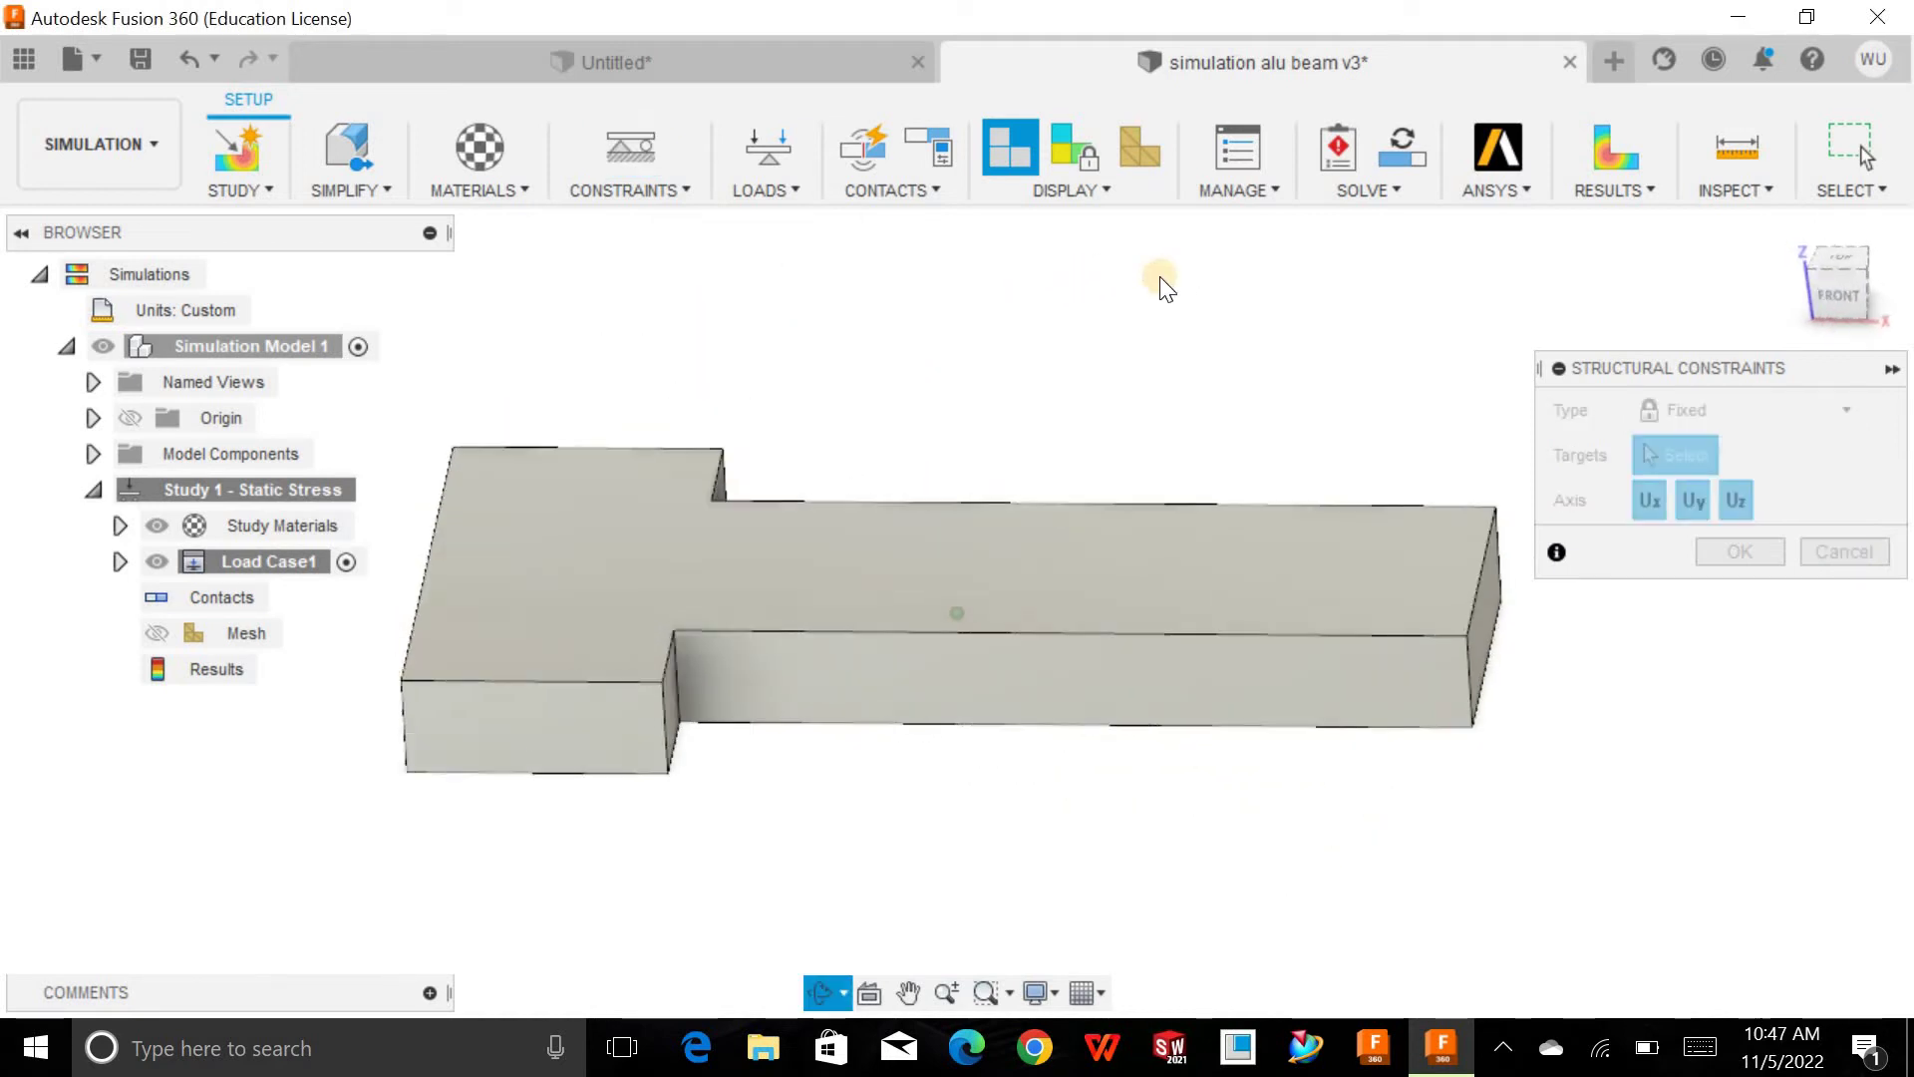
click(1696, 403)
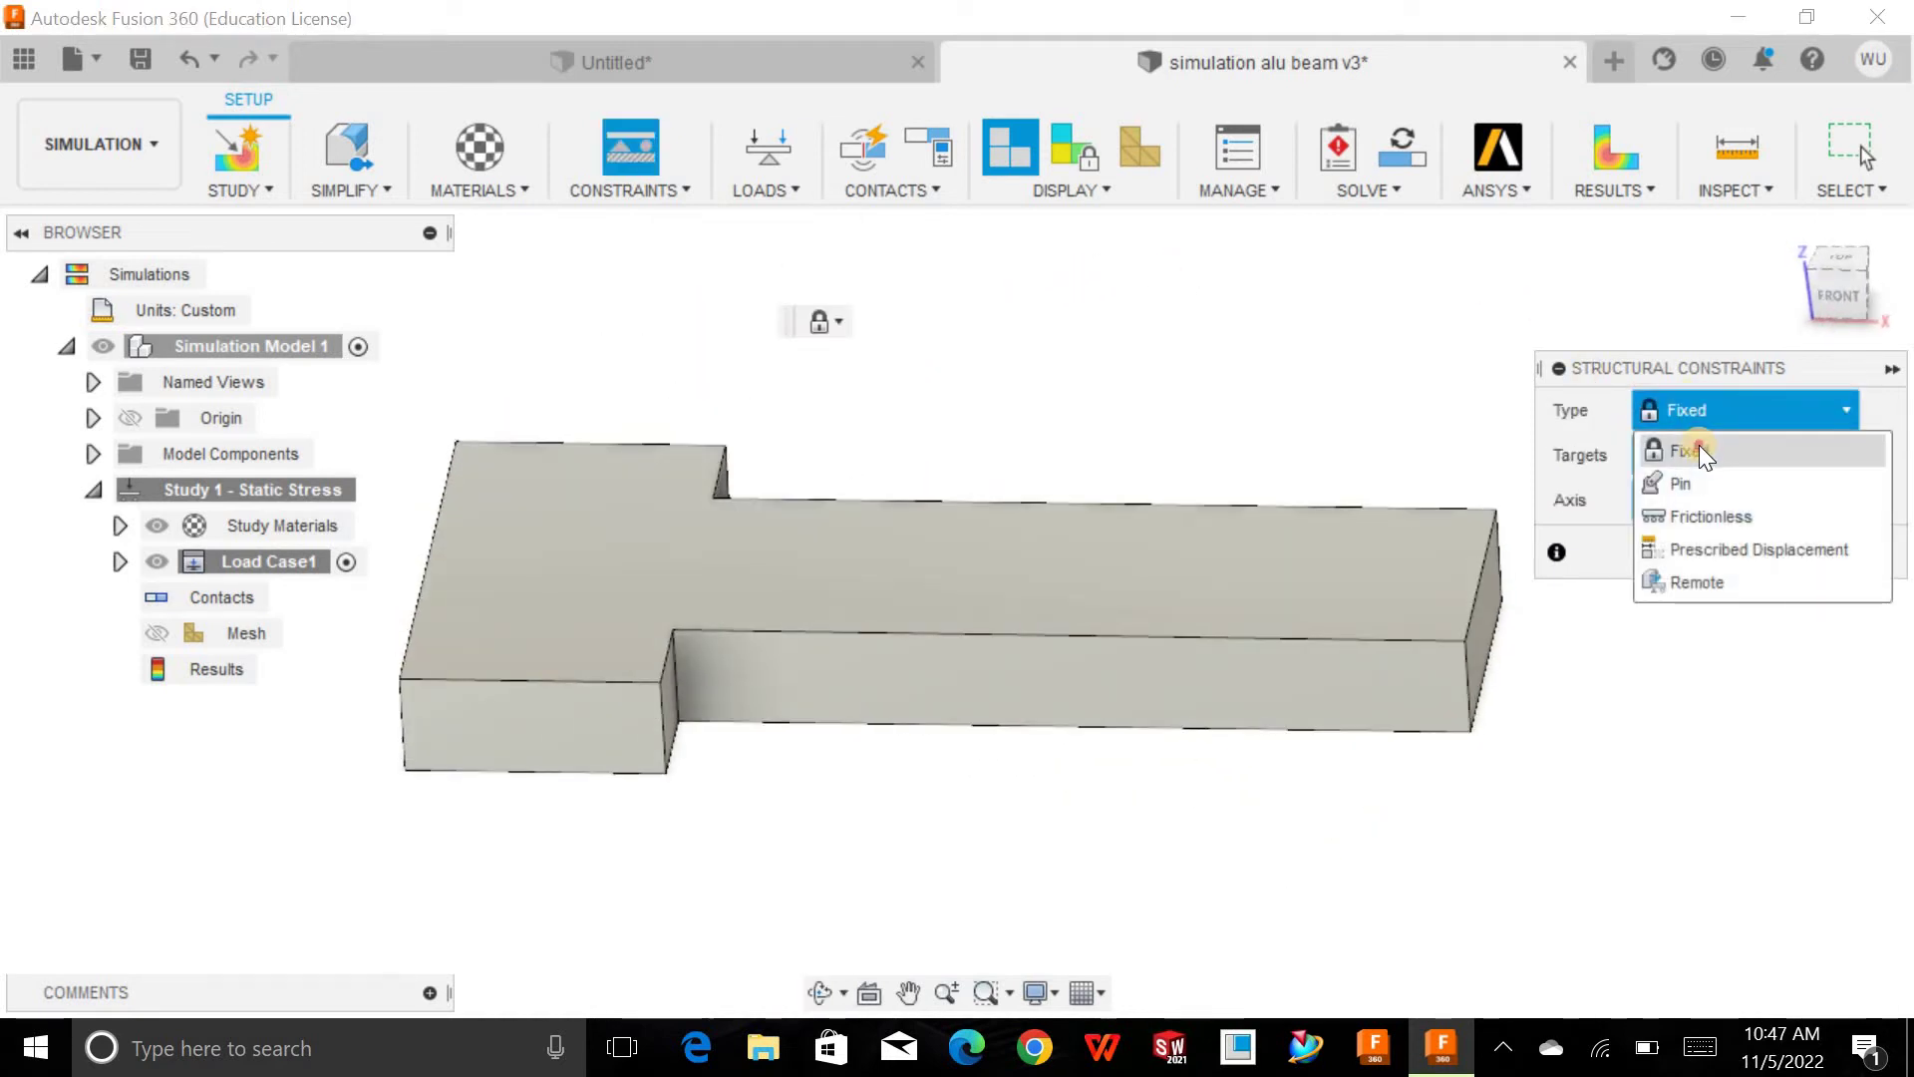
click(1699, 445)
shift+middle_drag(972, 384, 654, 742)
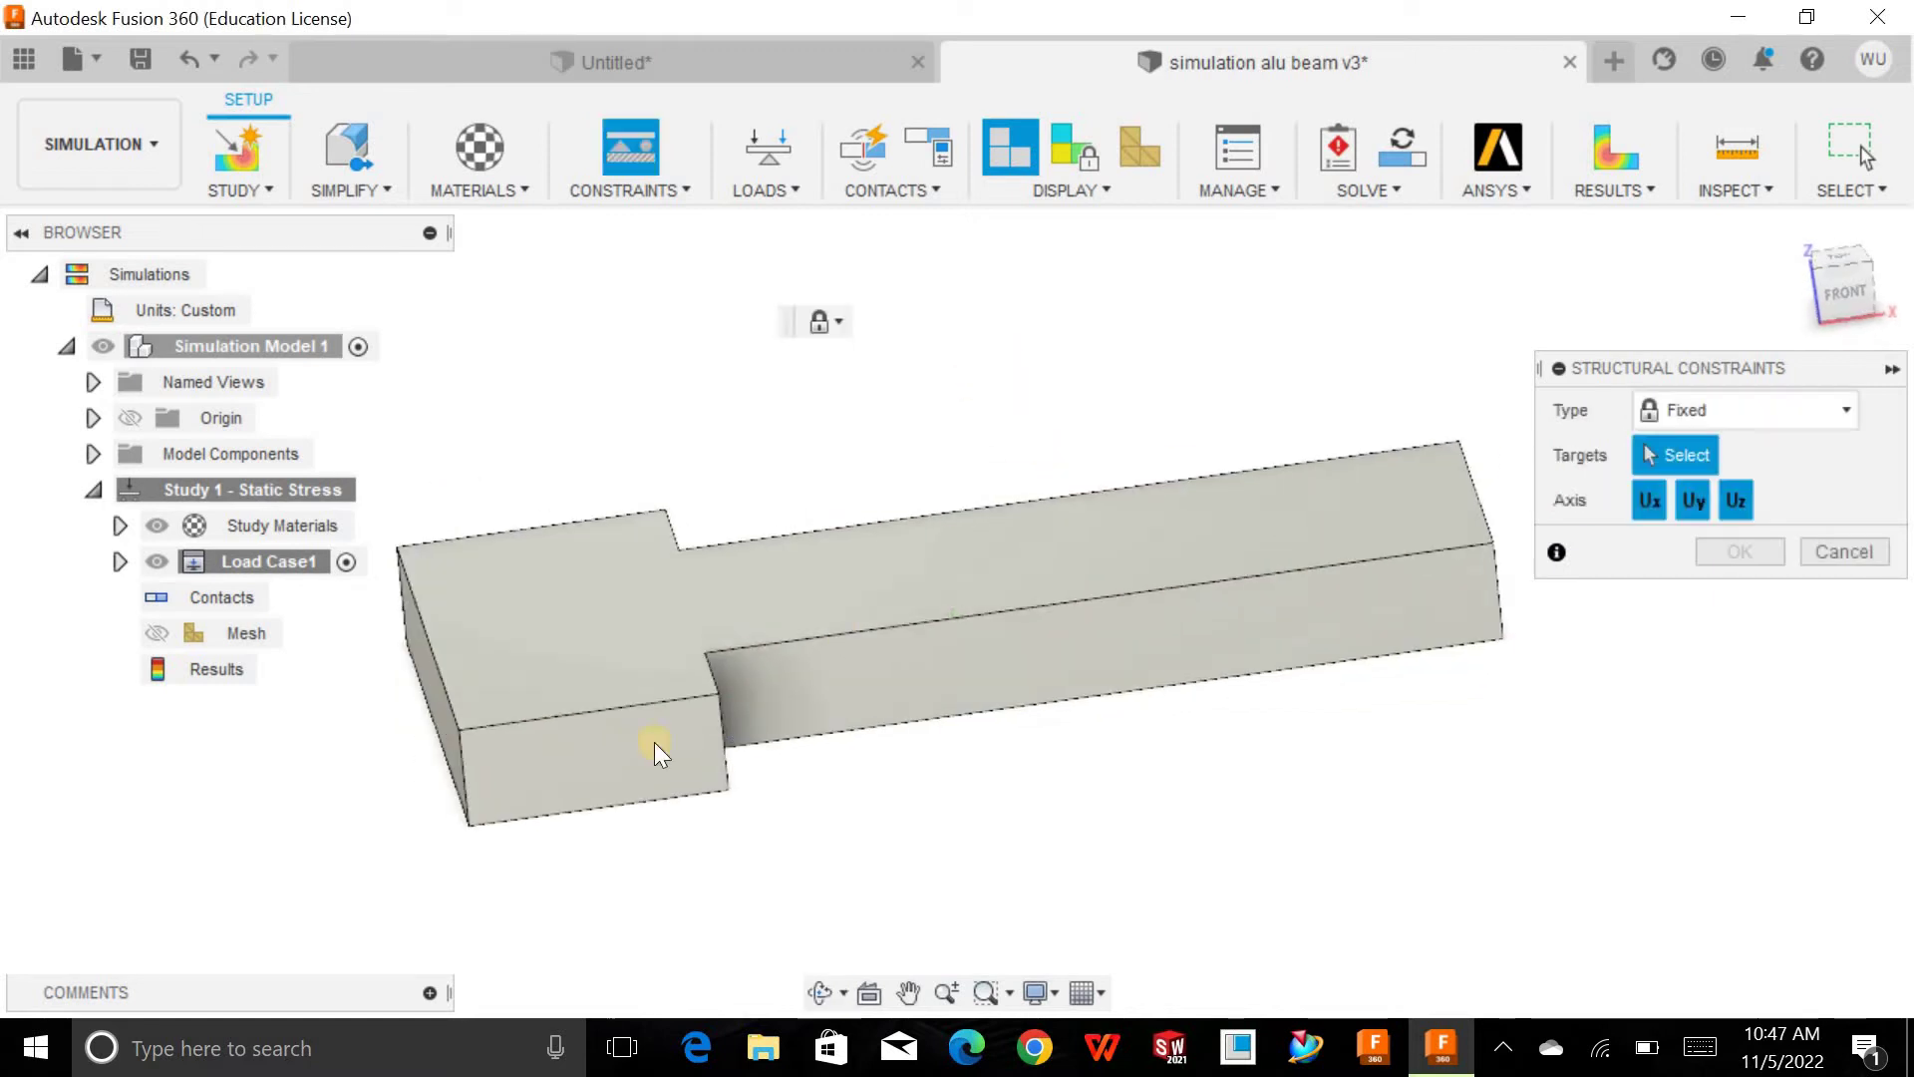
click(595, 748)
shift+middle_drag(398, 758, 453, 789)
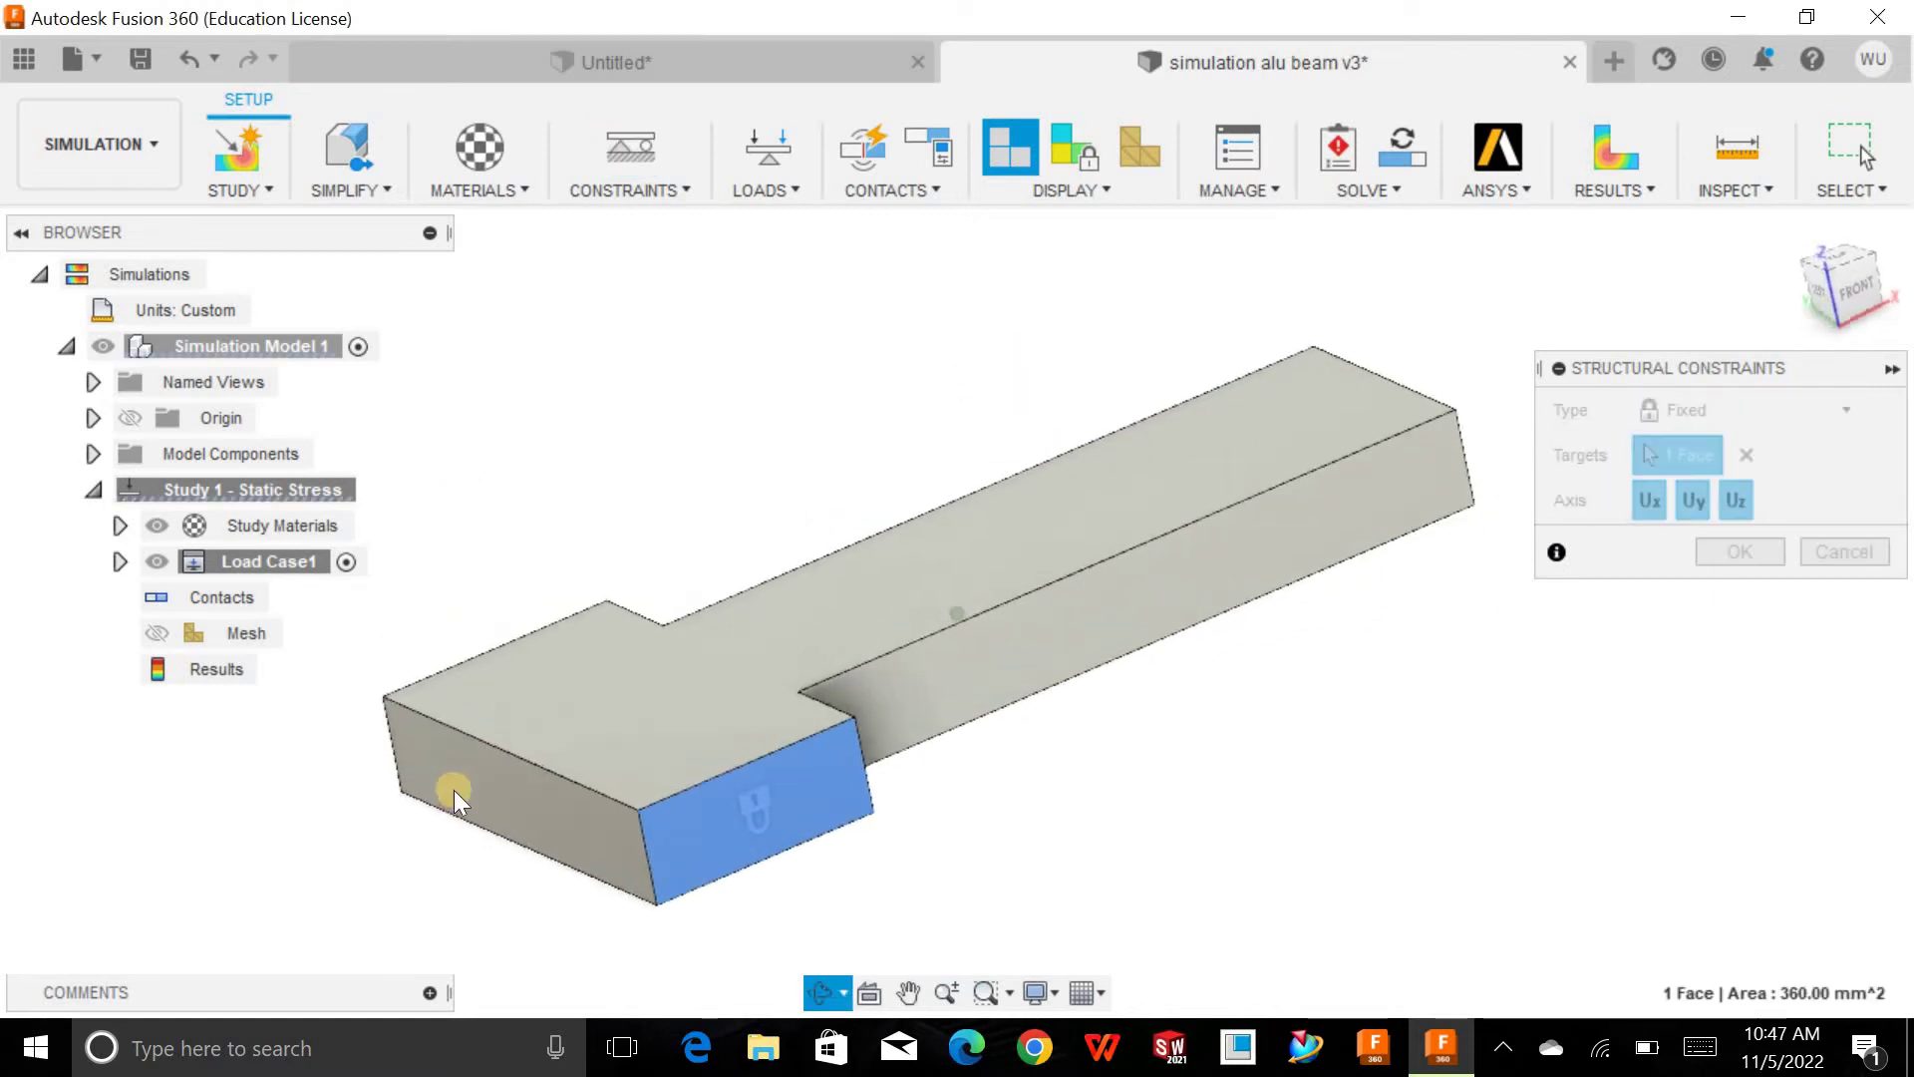
click(453, 790)
shift+middle_drag(632, 531, 756, 572)
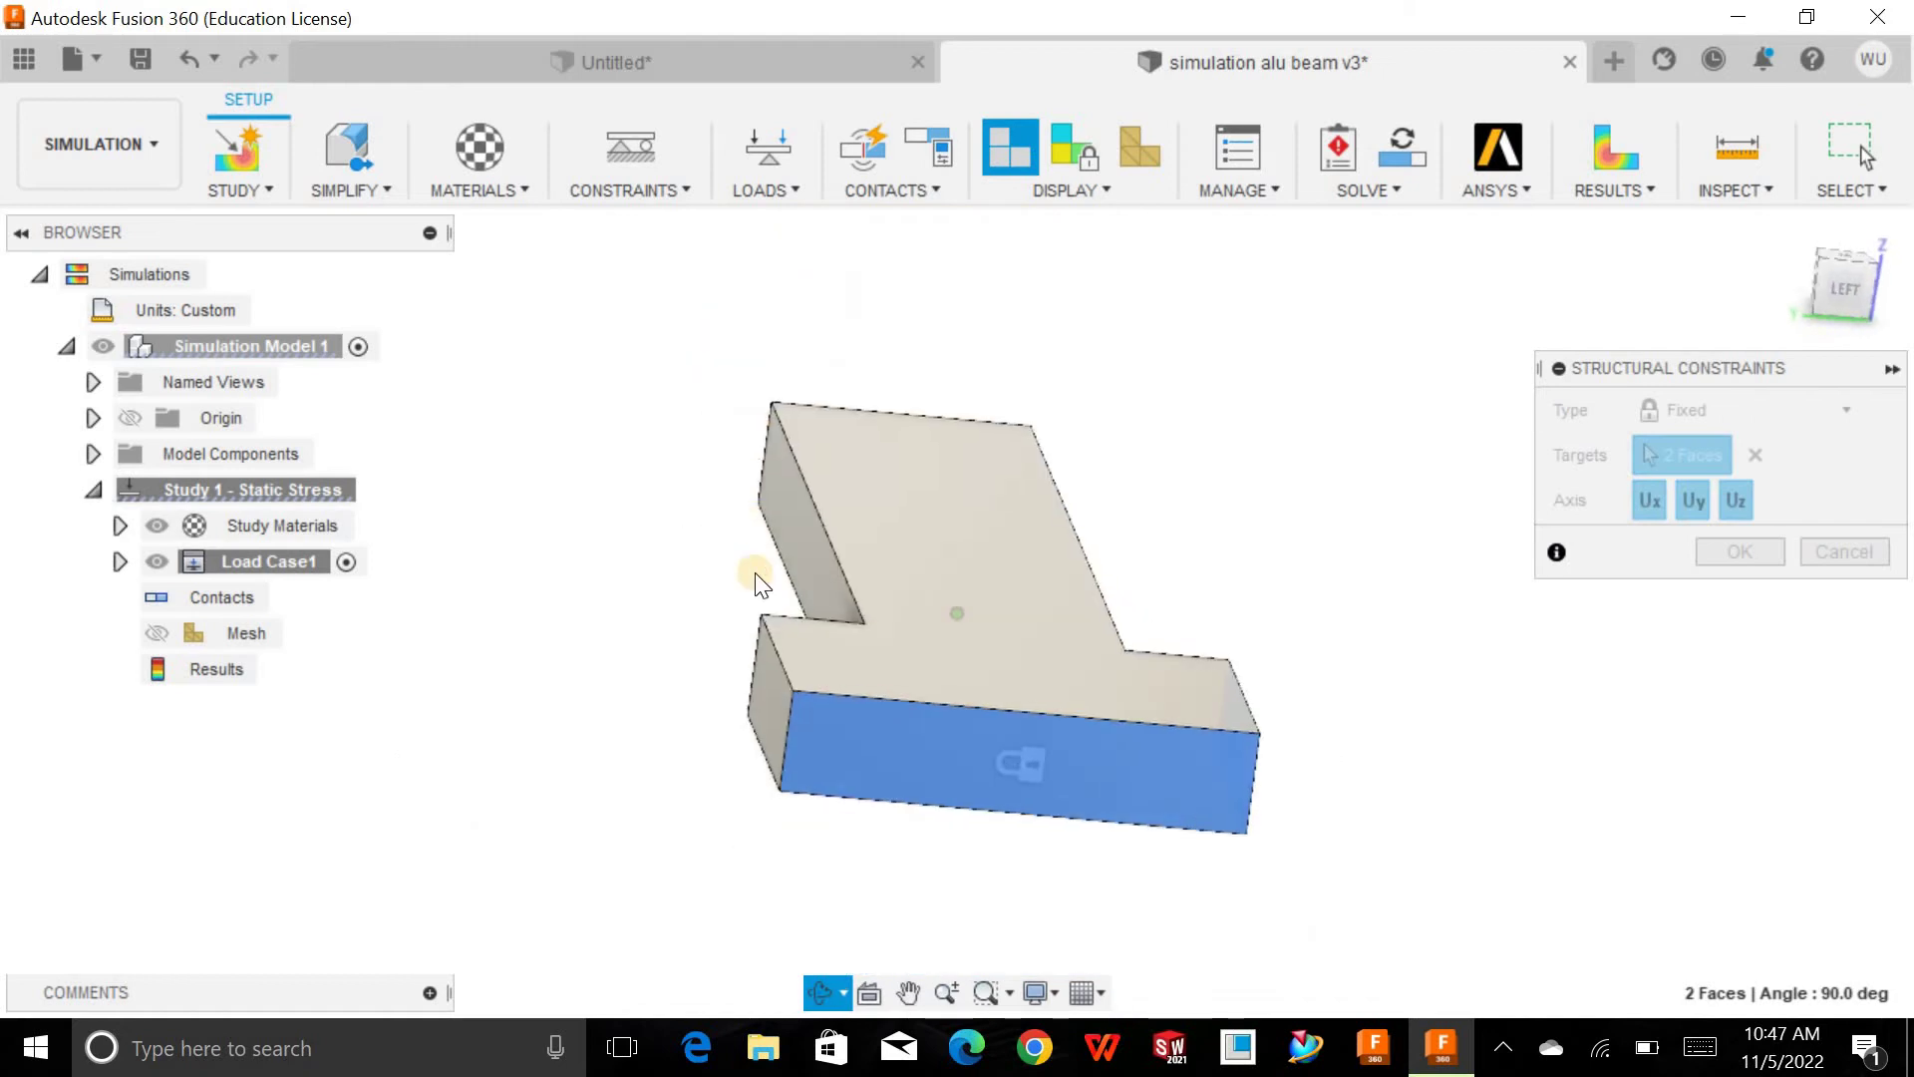
click(770, 692)
shift+middle_drag(1209, 350, 902, 265)
click(1729, 544)
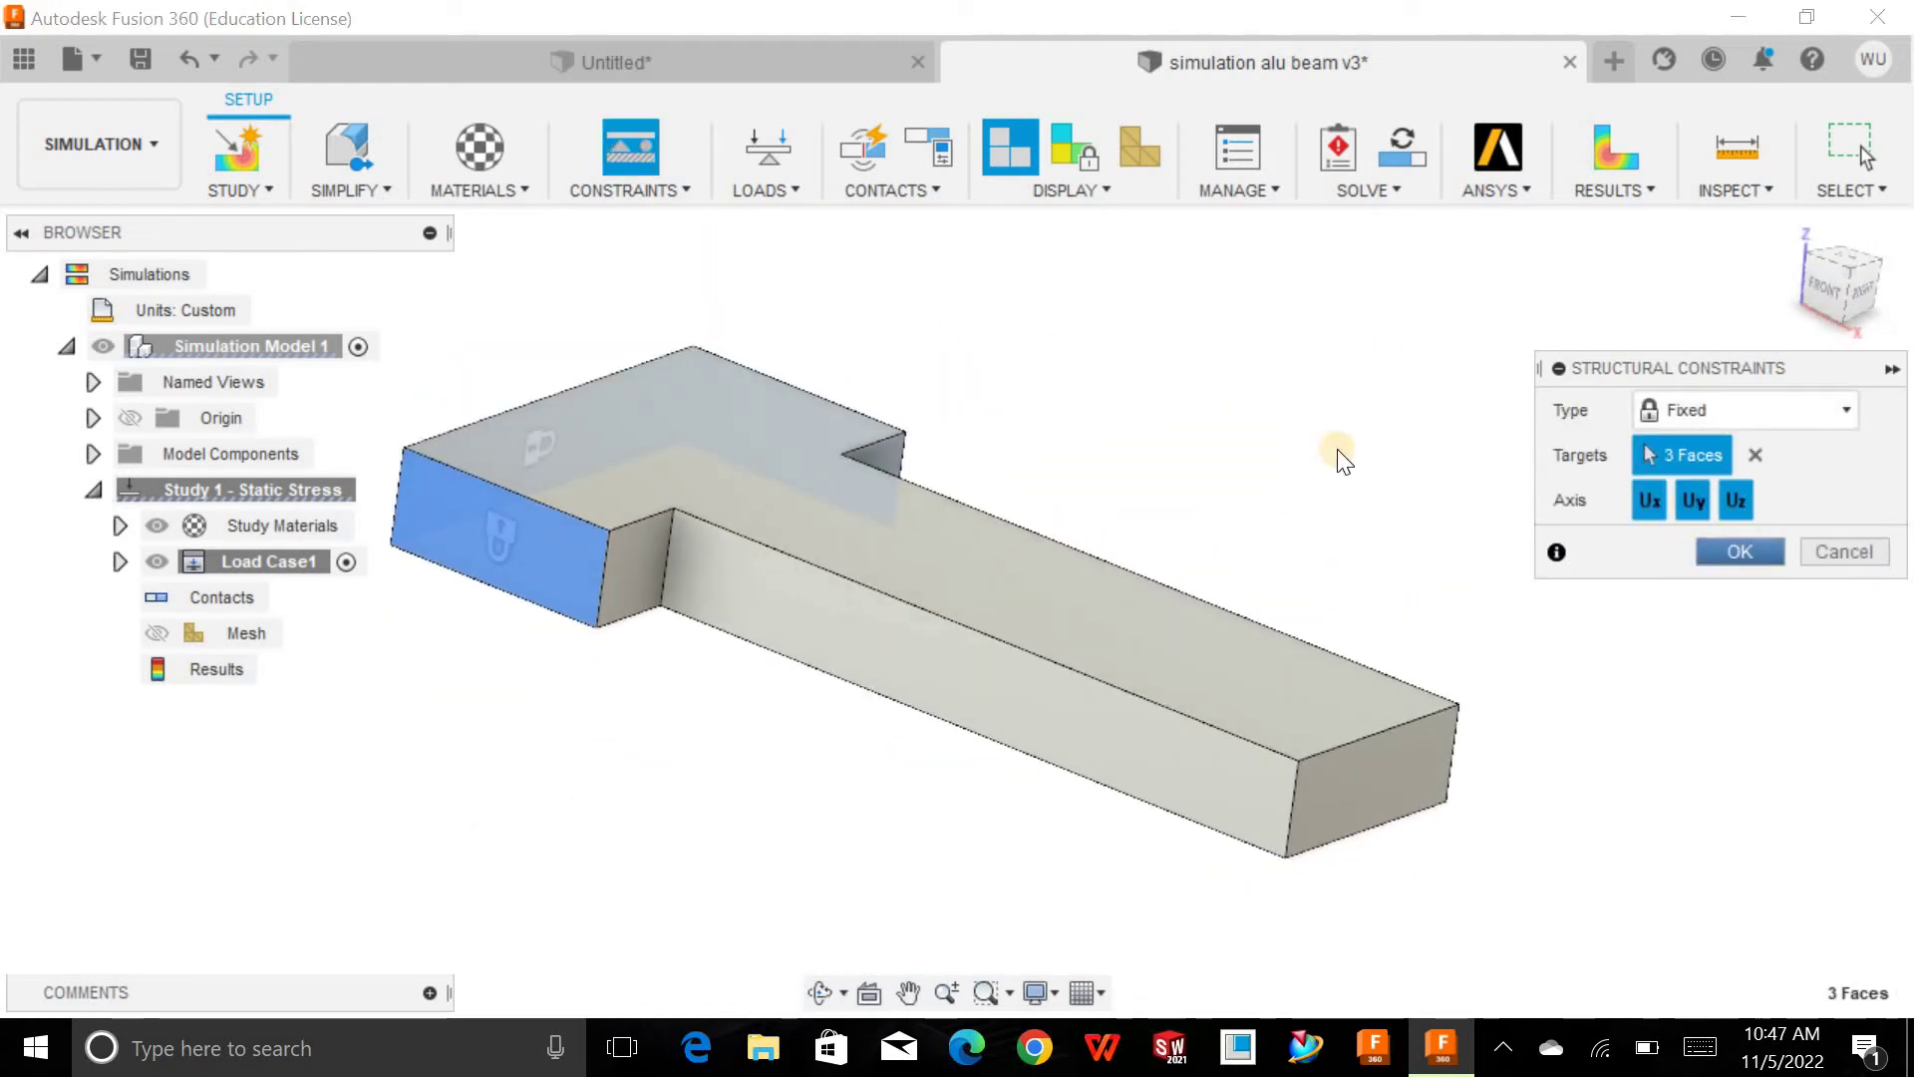
- Start a new structural load, look over the available load types, and keep Force as the type
click(1791, 232)
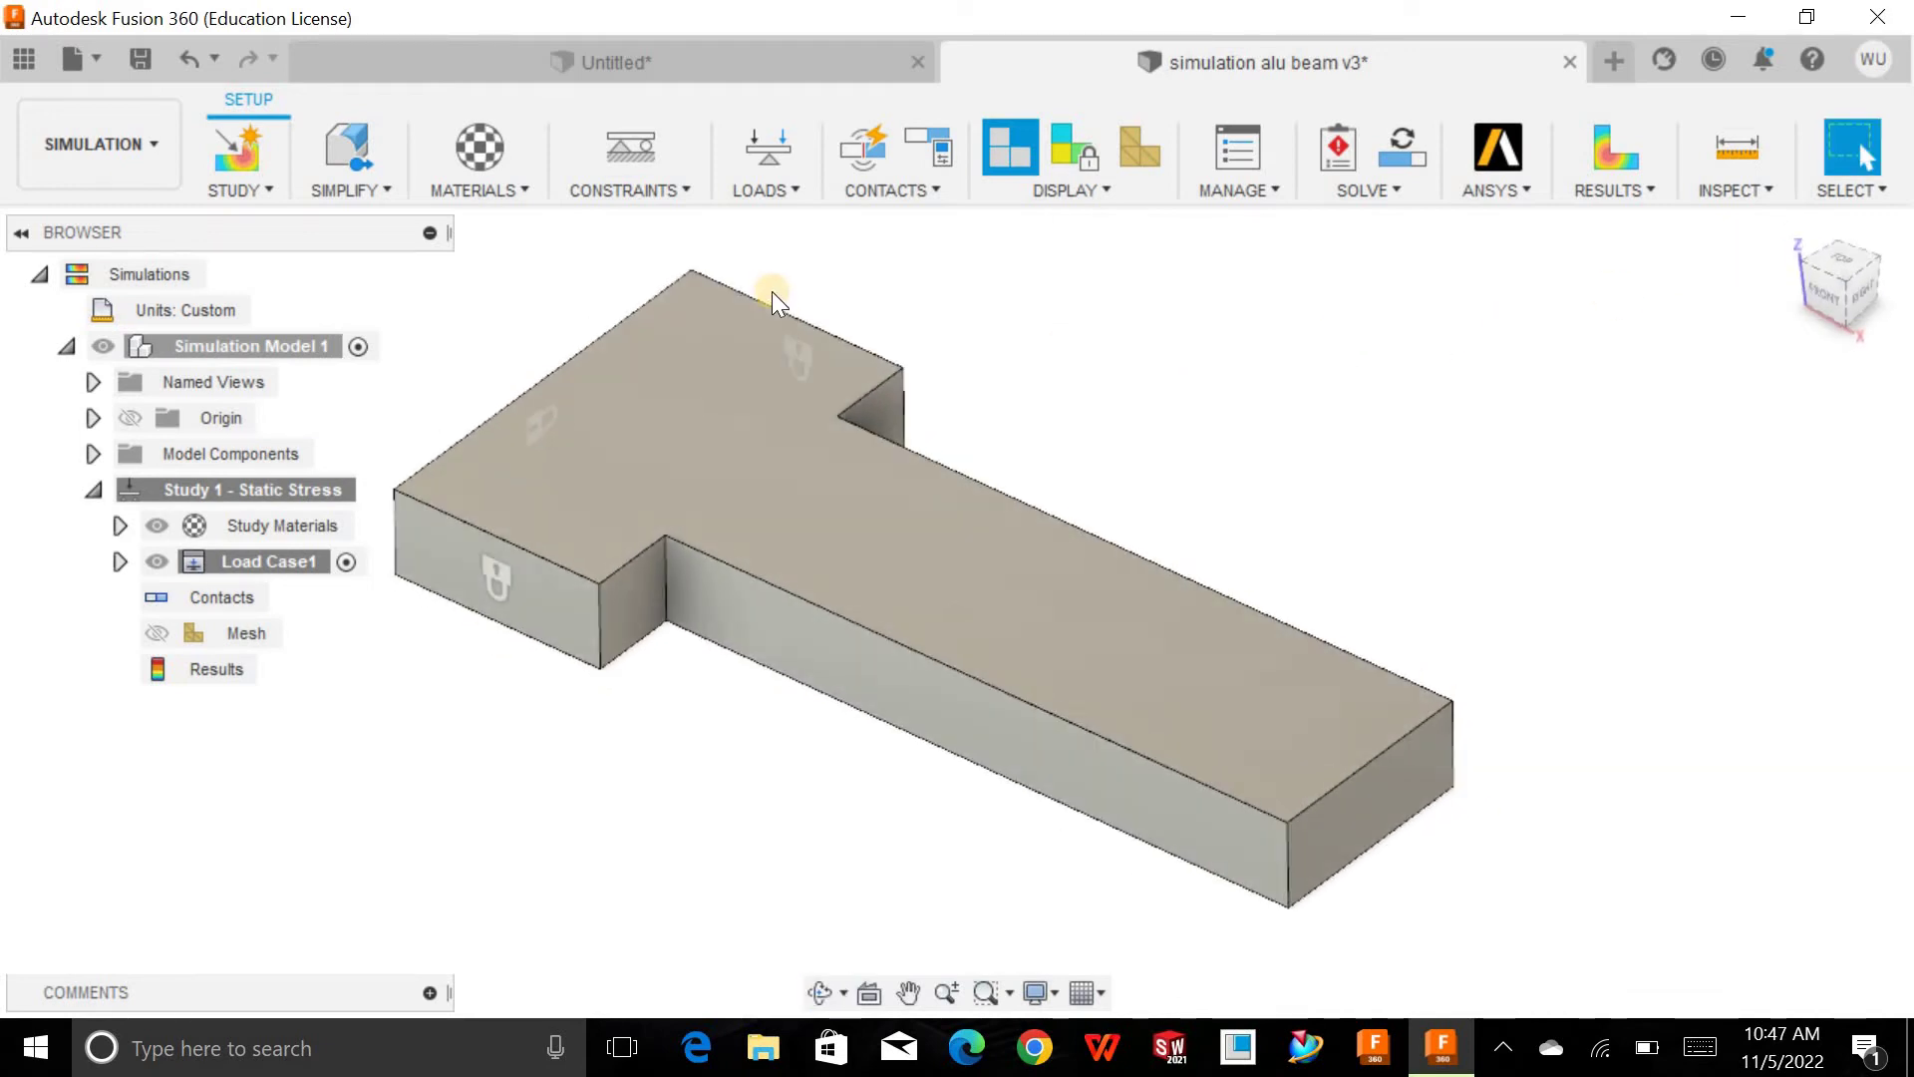
click(776, 197)
click(781, 221)
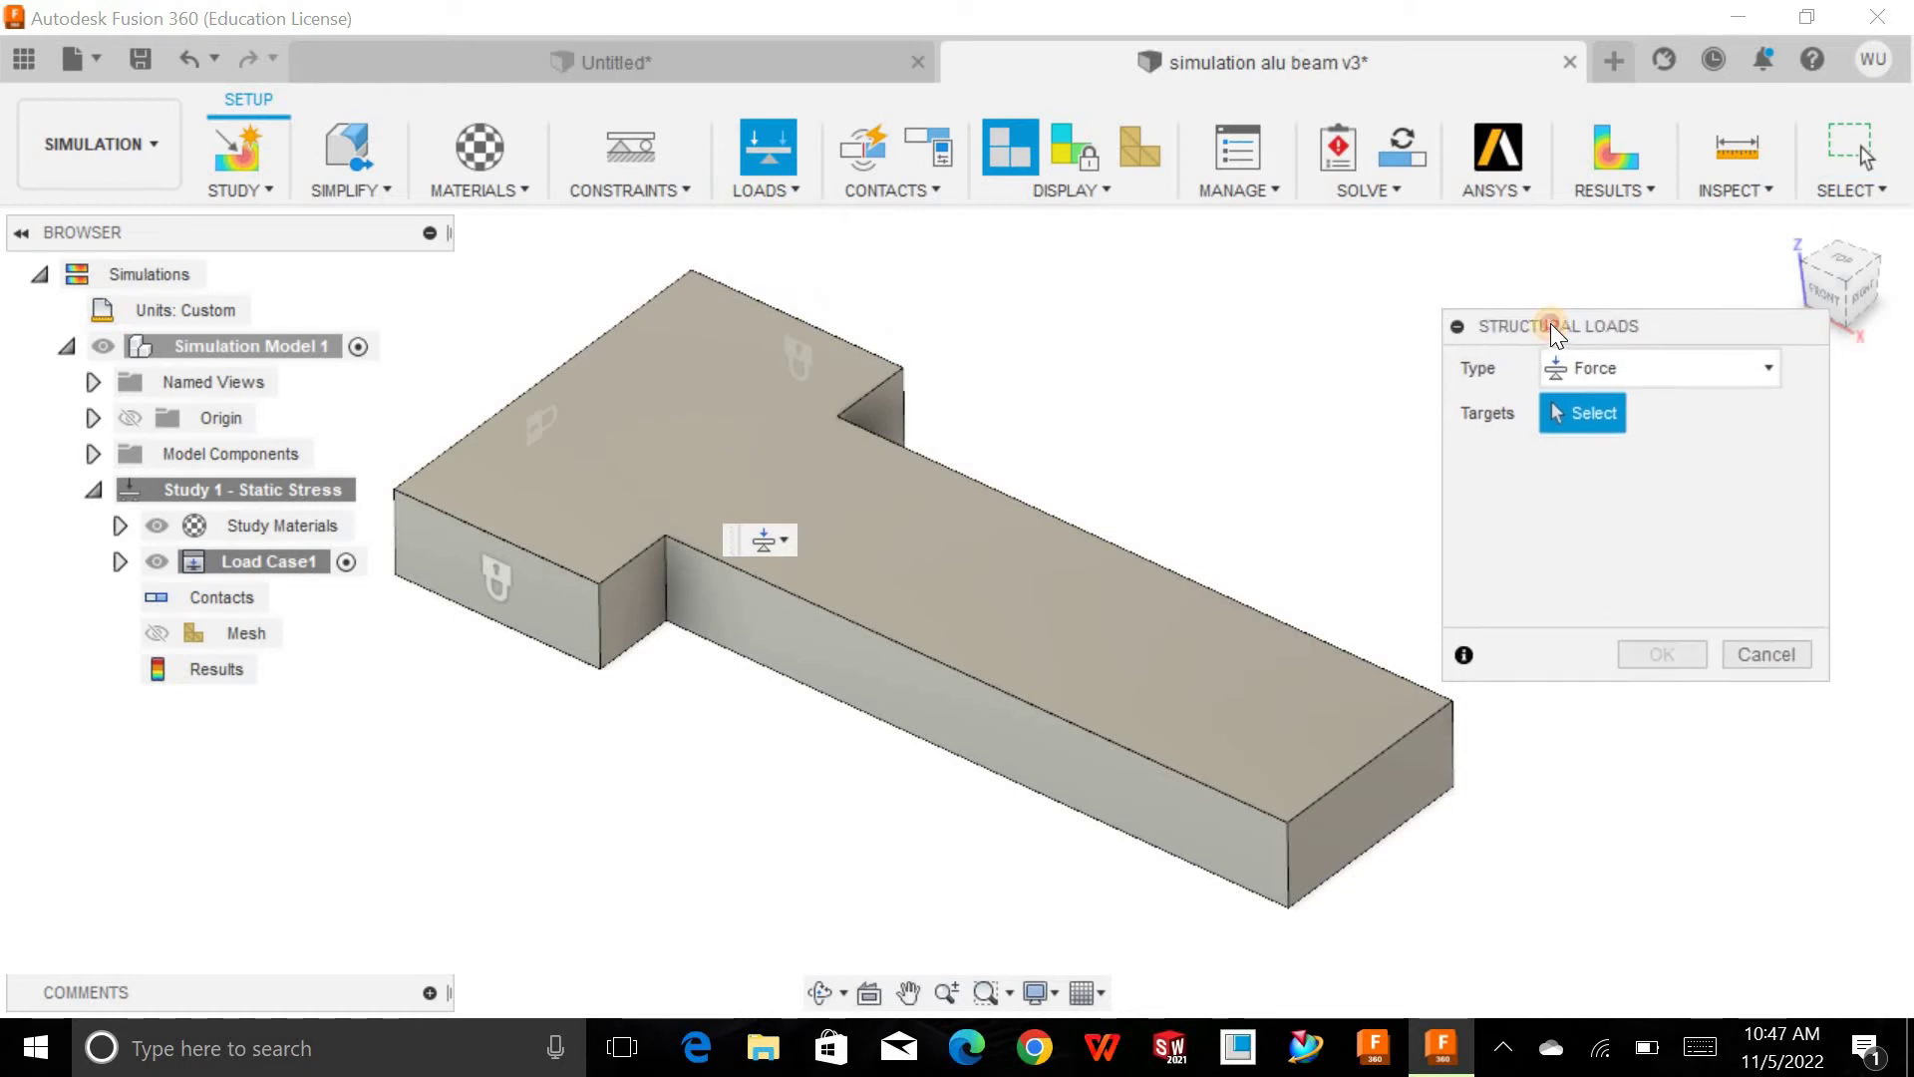
drag(1552, 326, 1557, 303)
click(1681, 347)
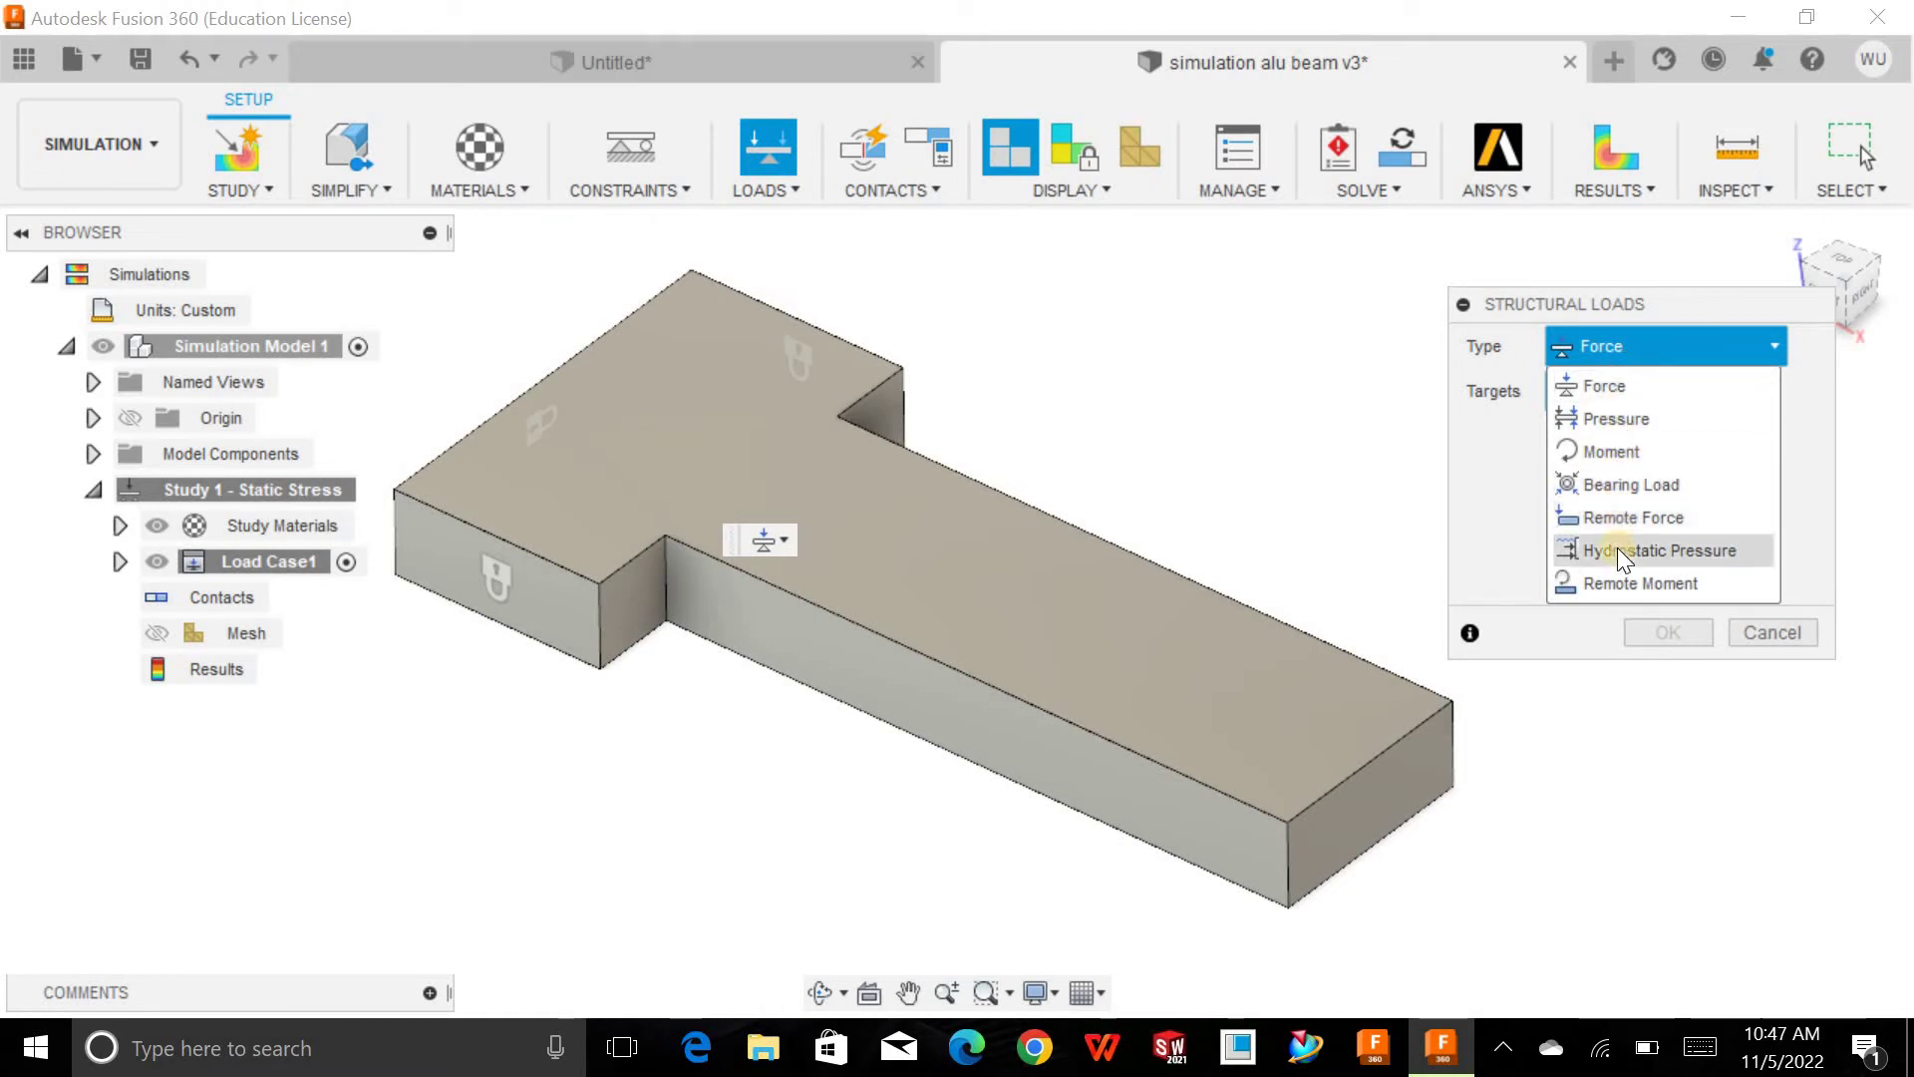
click(1621, 349)
drag(1615, 305, 1623, 279)
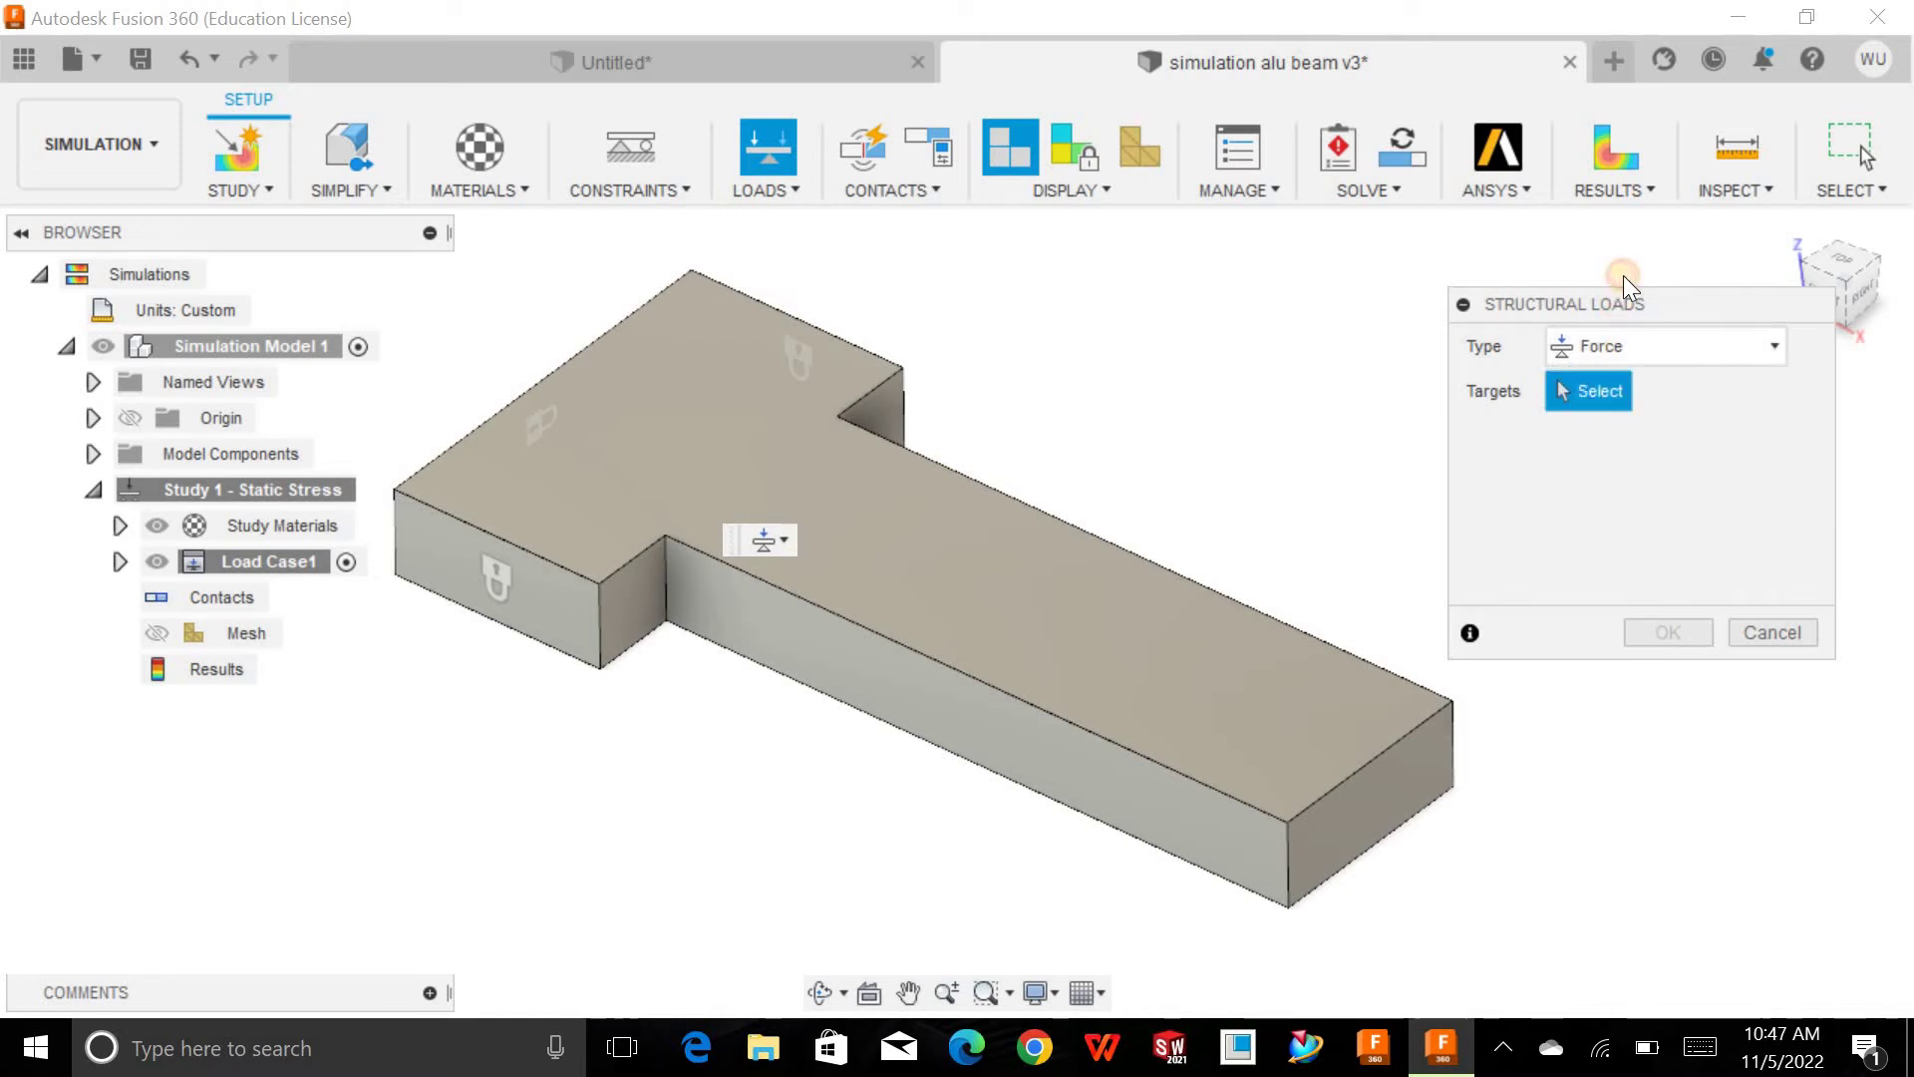
click(1599, 371)
- Try a force on the beam's whole top face with the angle direction type, tilting its X angle to -35 degrees
shift+middle_drag(1209, 363, 1171, 481)
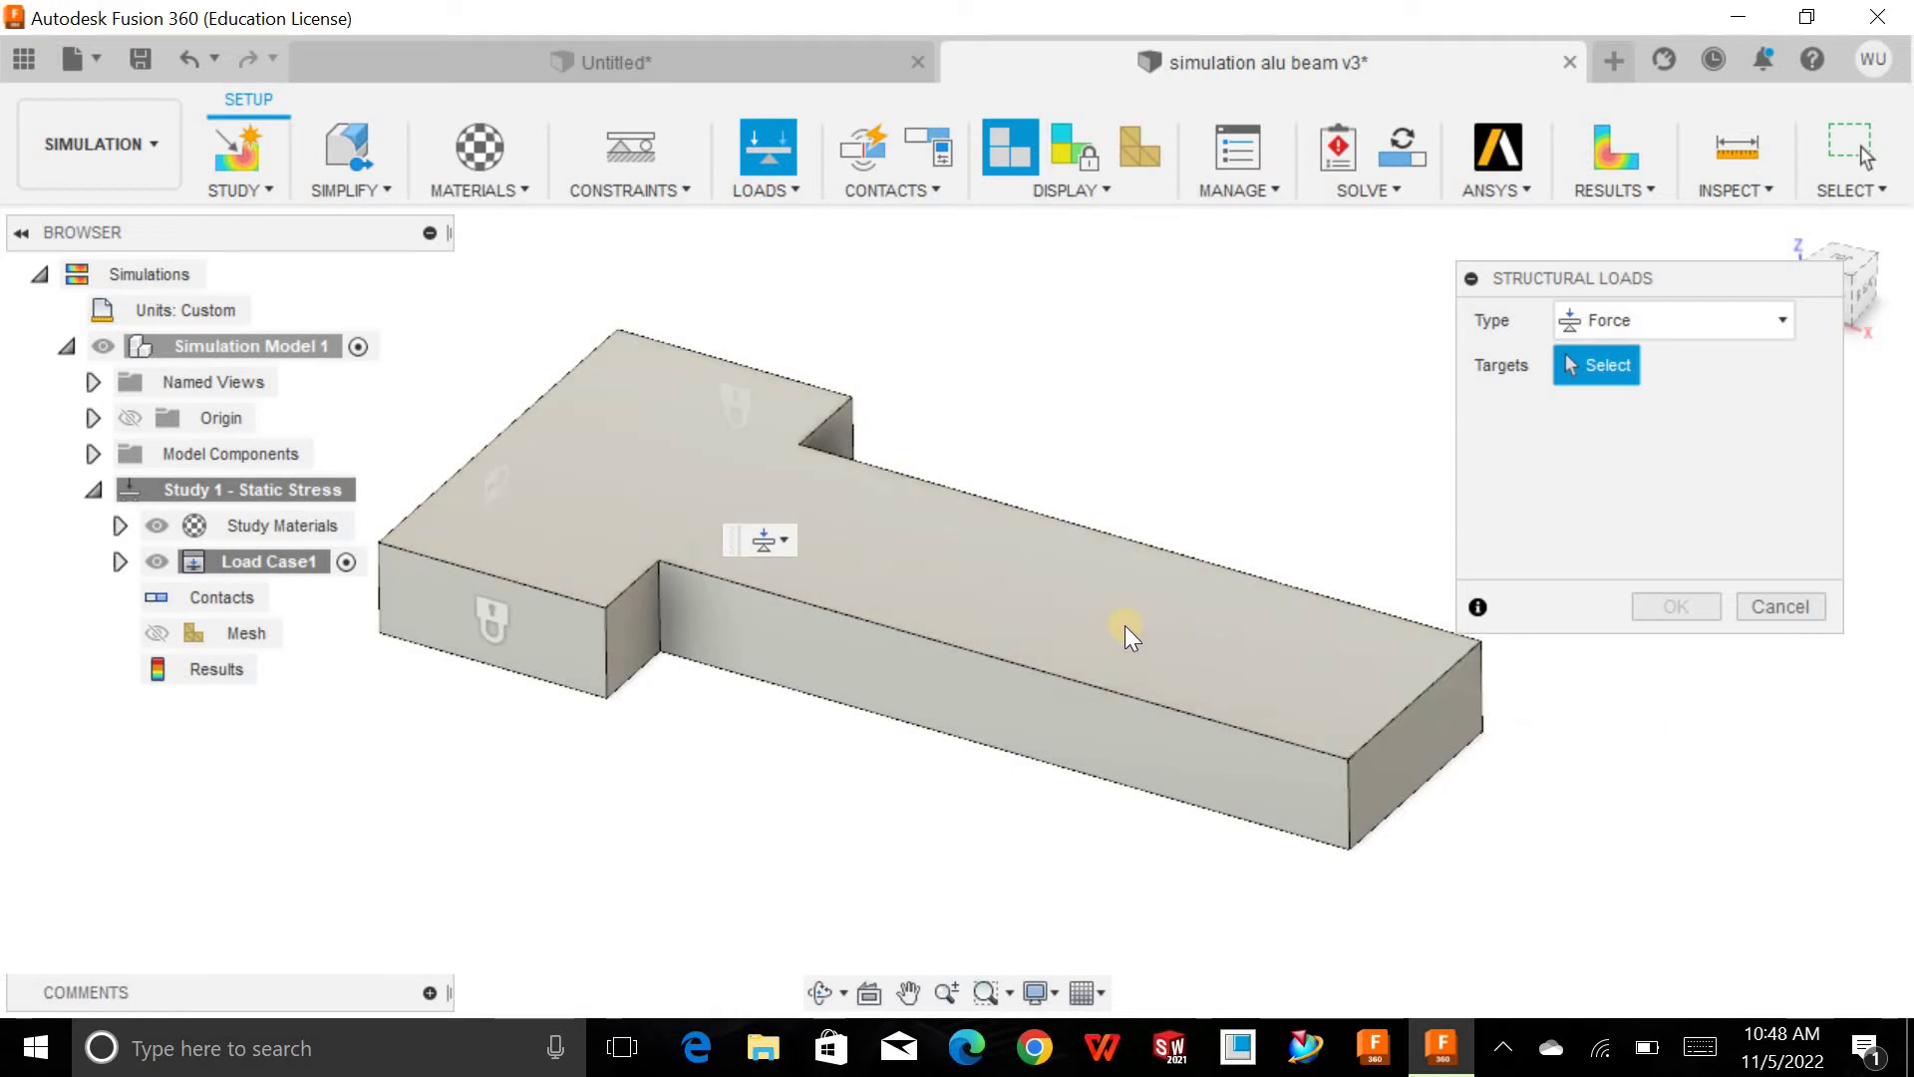
click(1013, 590)
shift+middle_drag(1090, 445, 1094, 406)
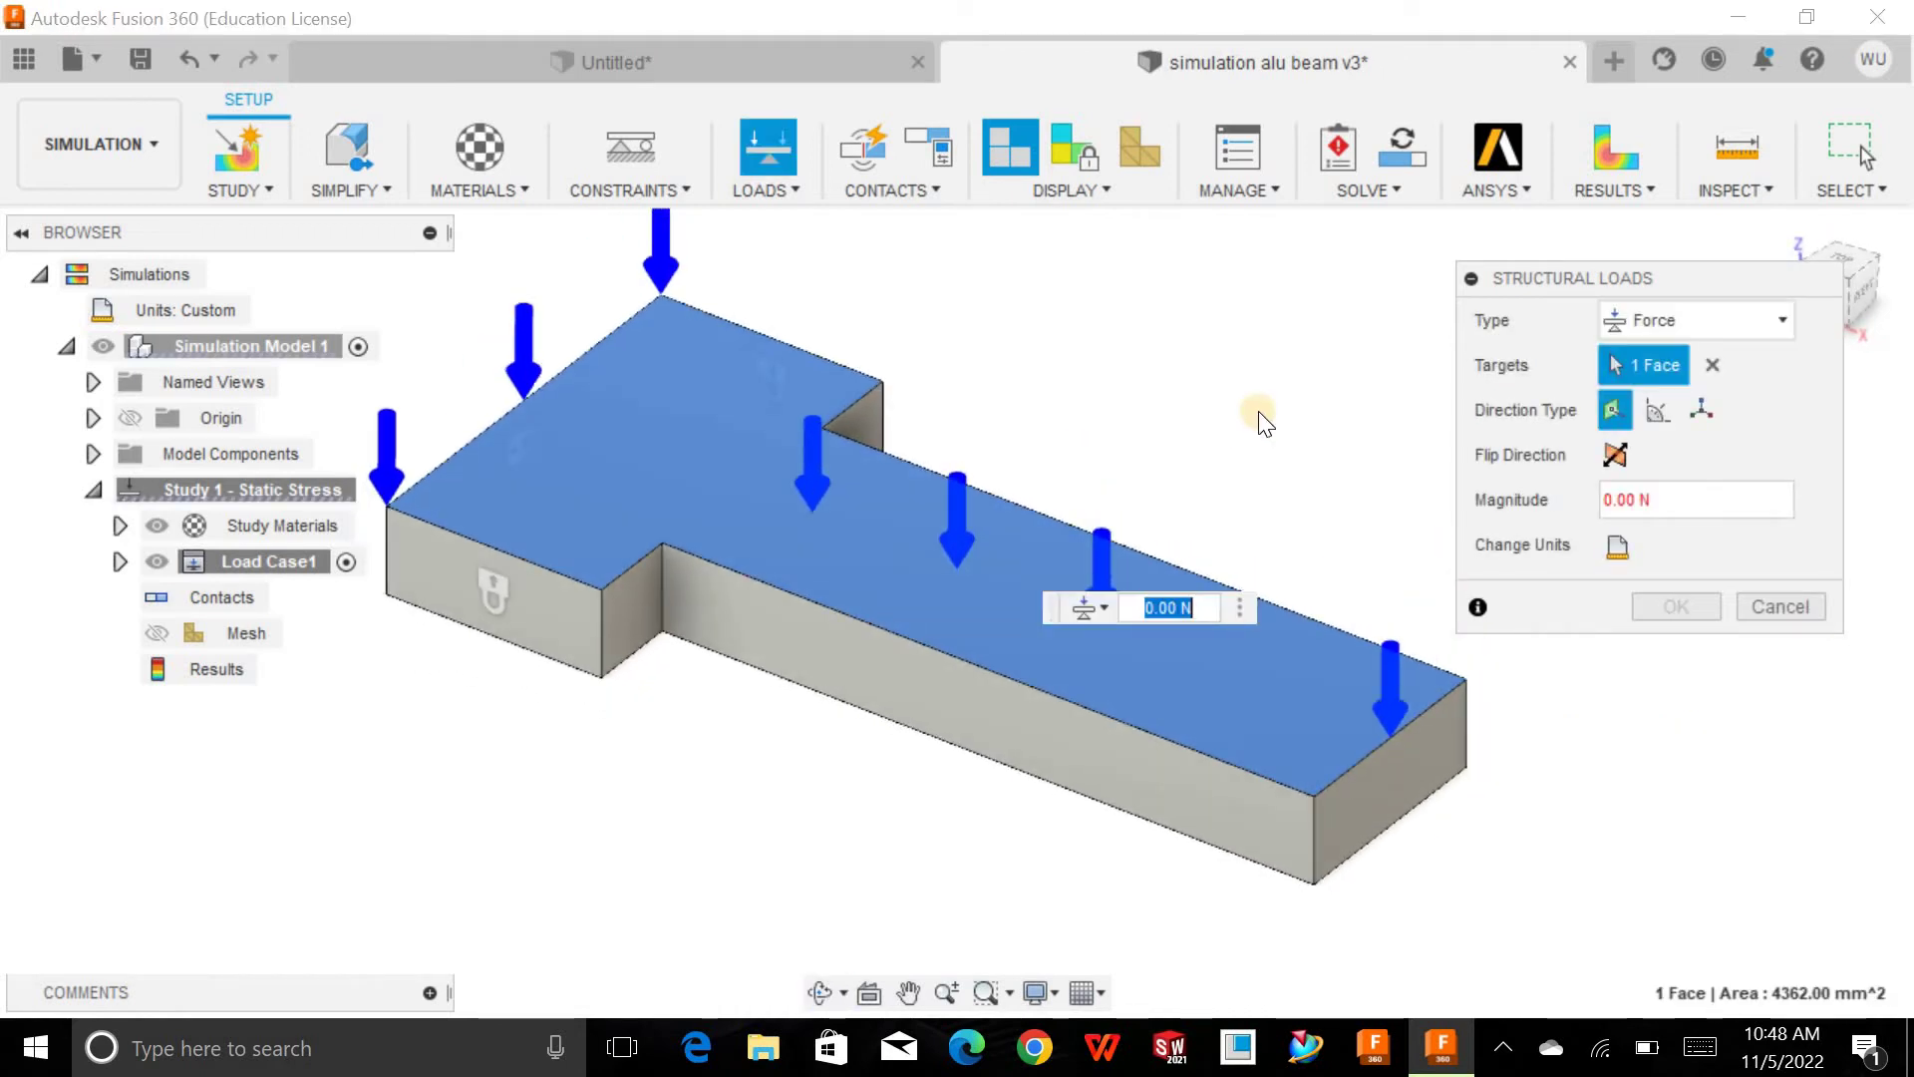
click(1653, 410)
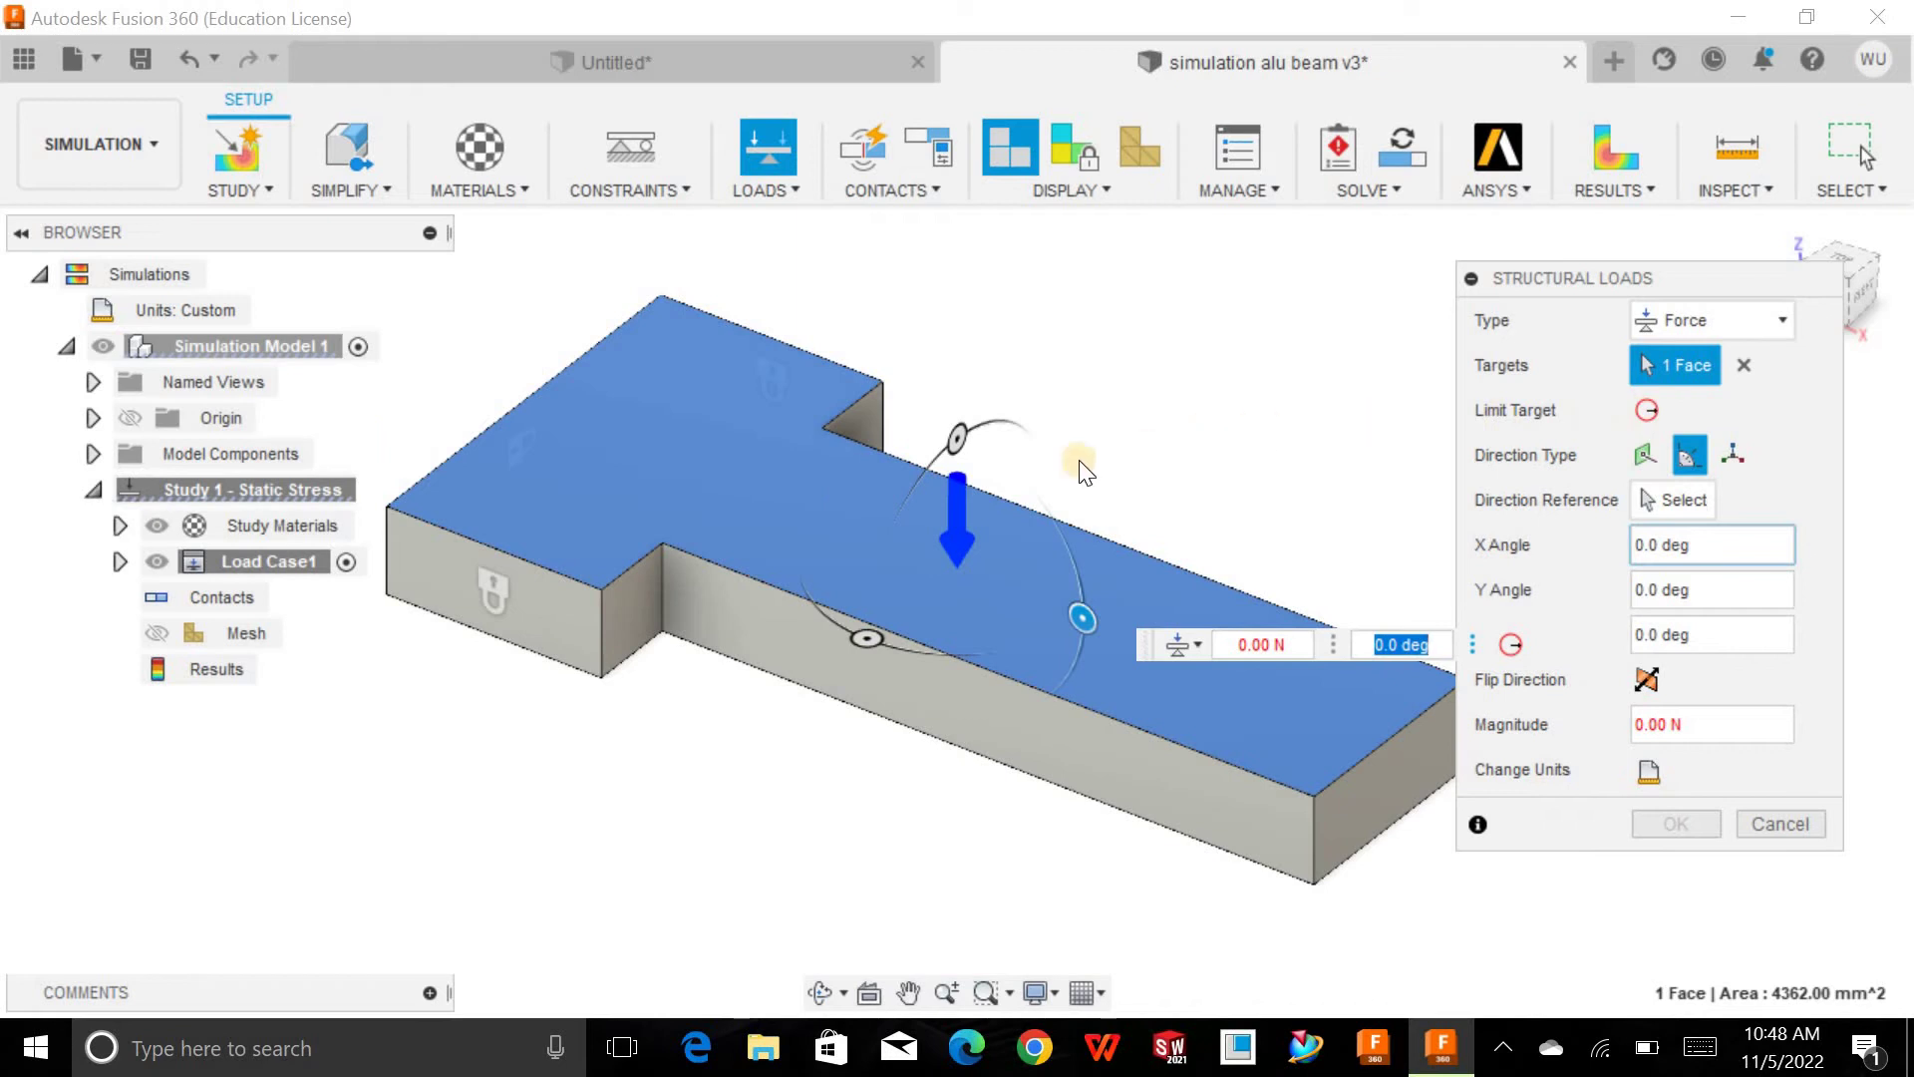
drag(1083, 628, 1060, 682)
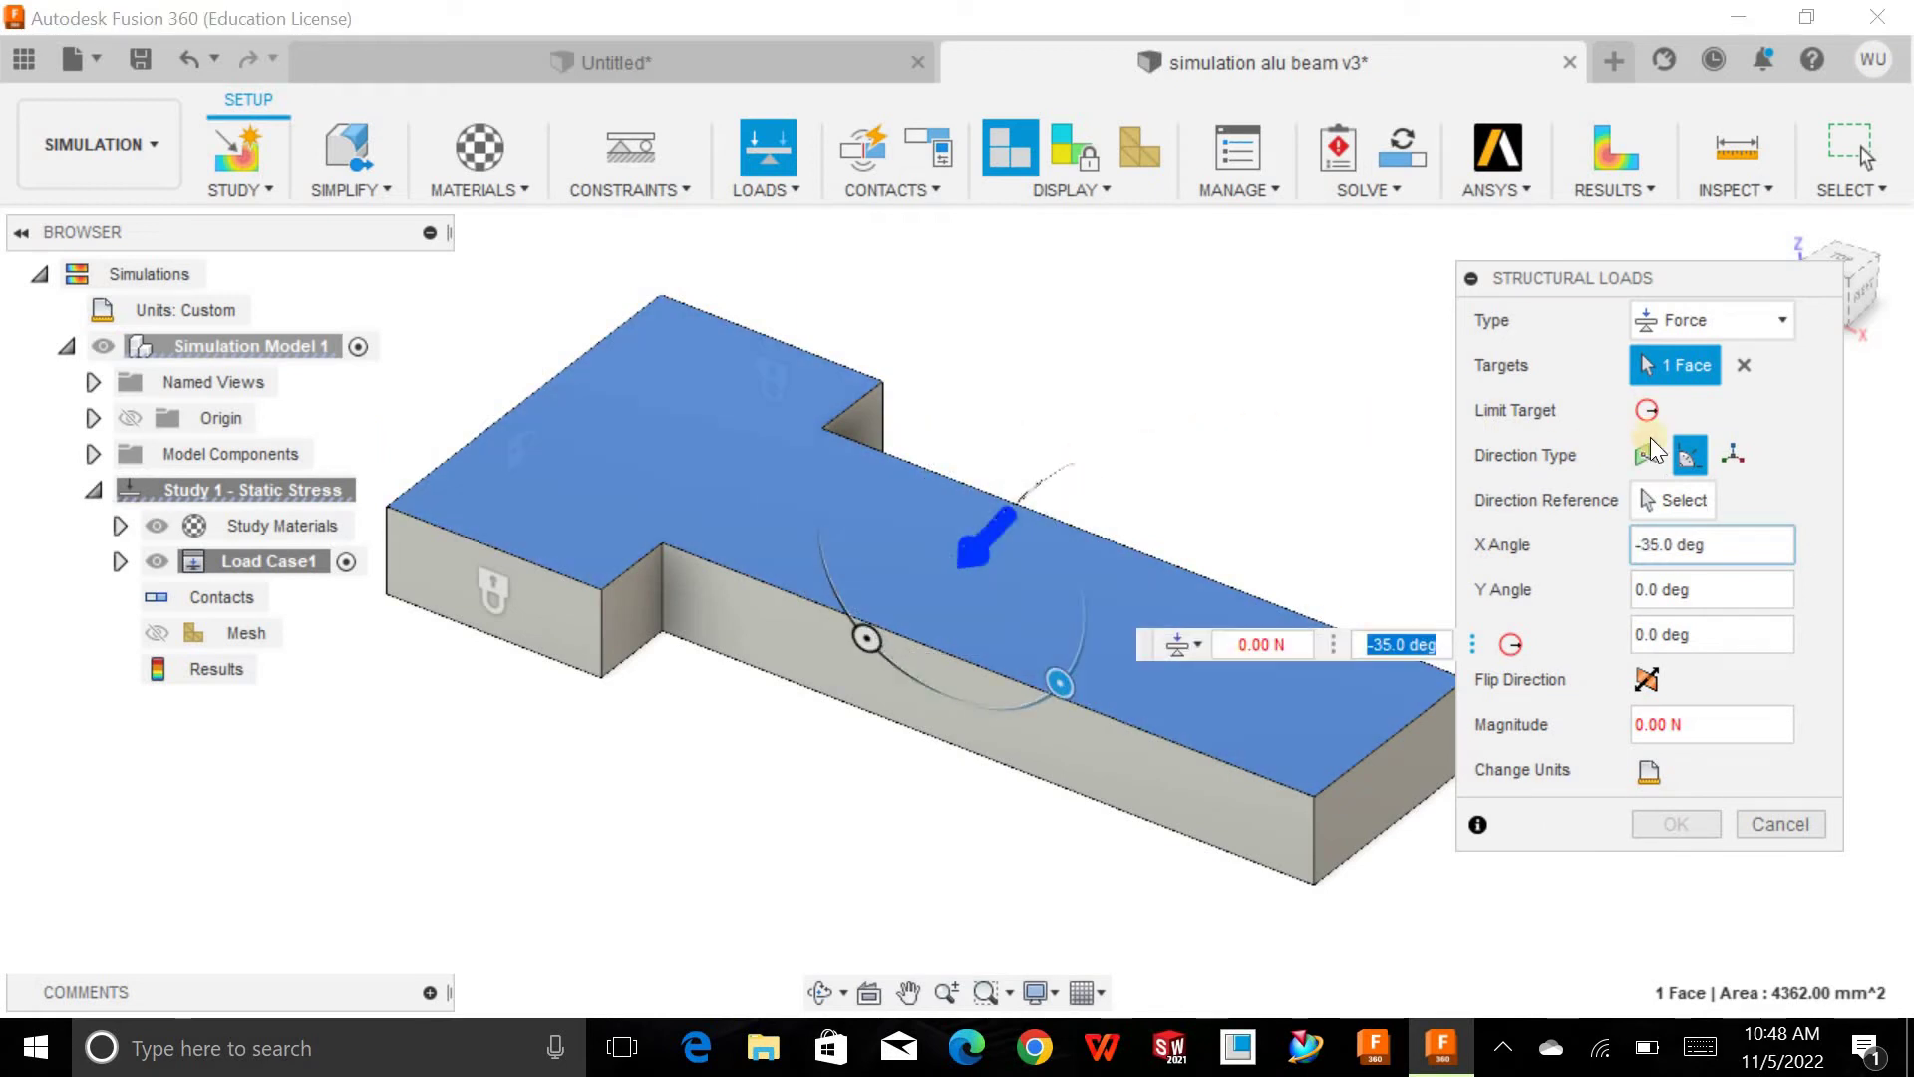
- Try the vector direction type with its Fx, Fy and Fz components, return to the normal direction, and remove the top face from the load
click(1733, 455)
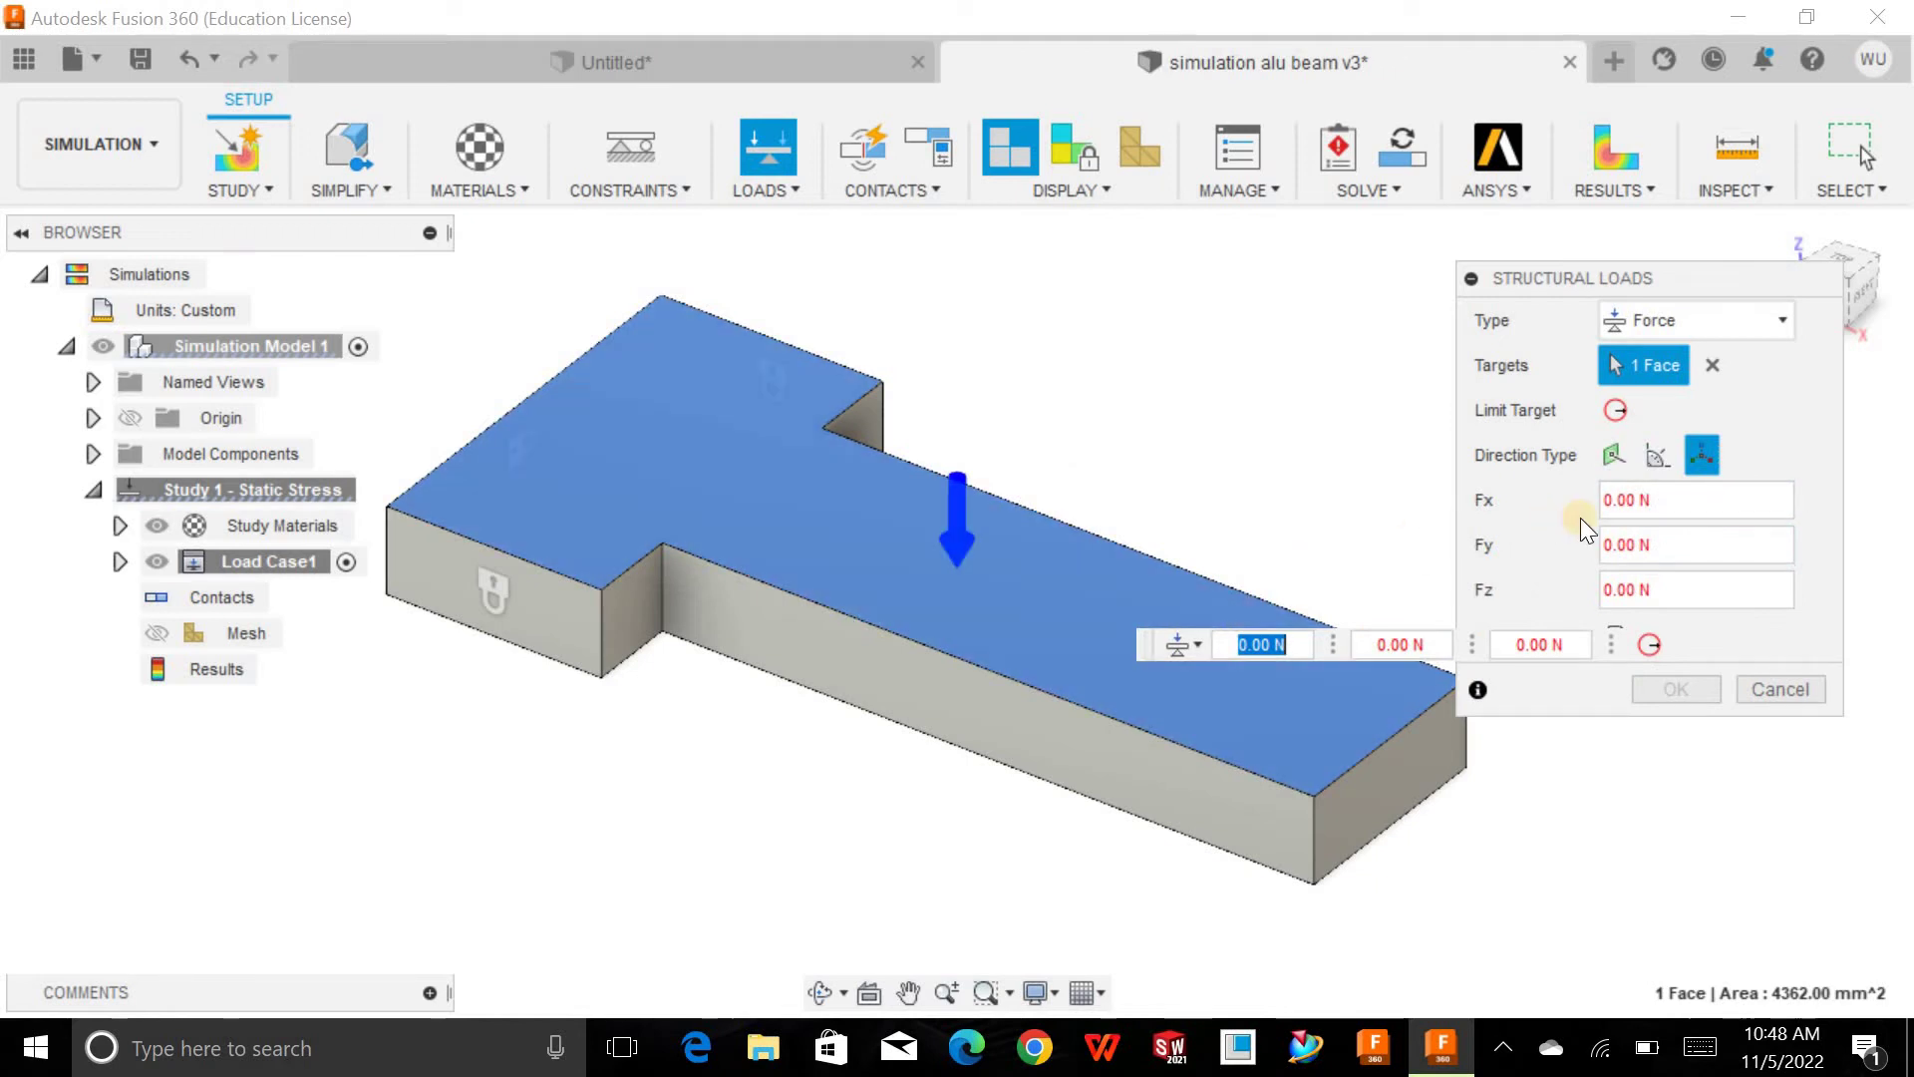
click(1607, 502)
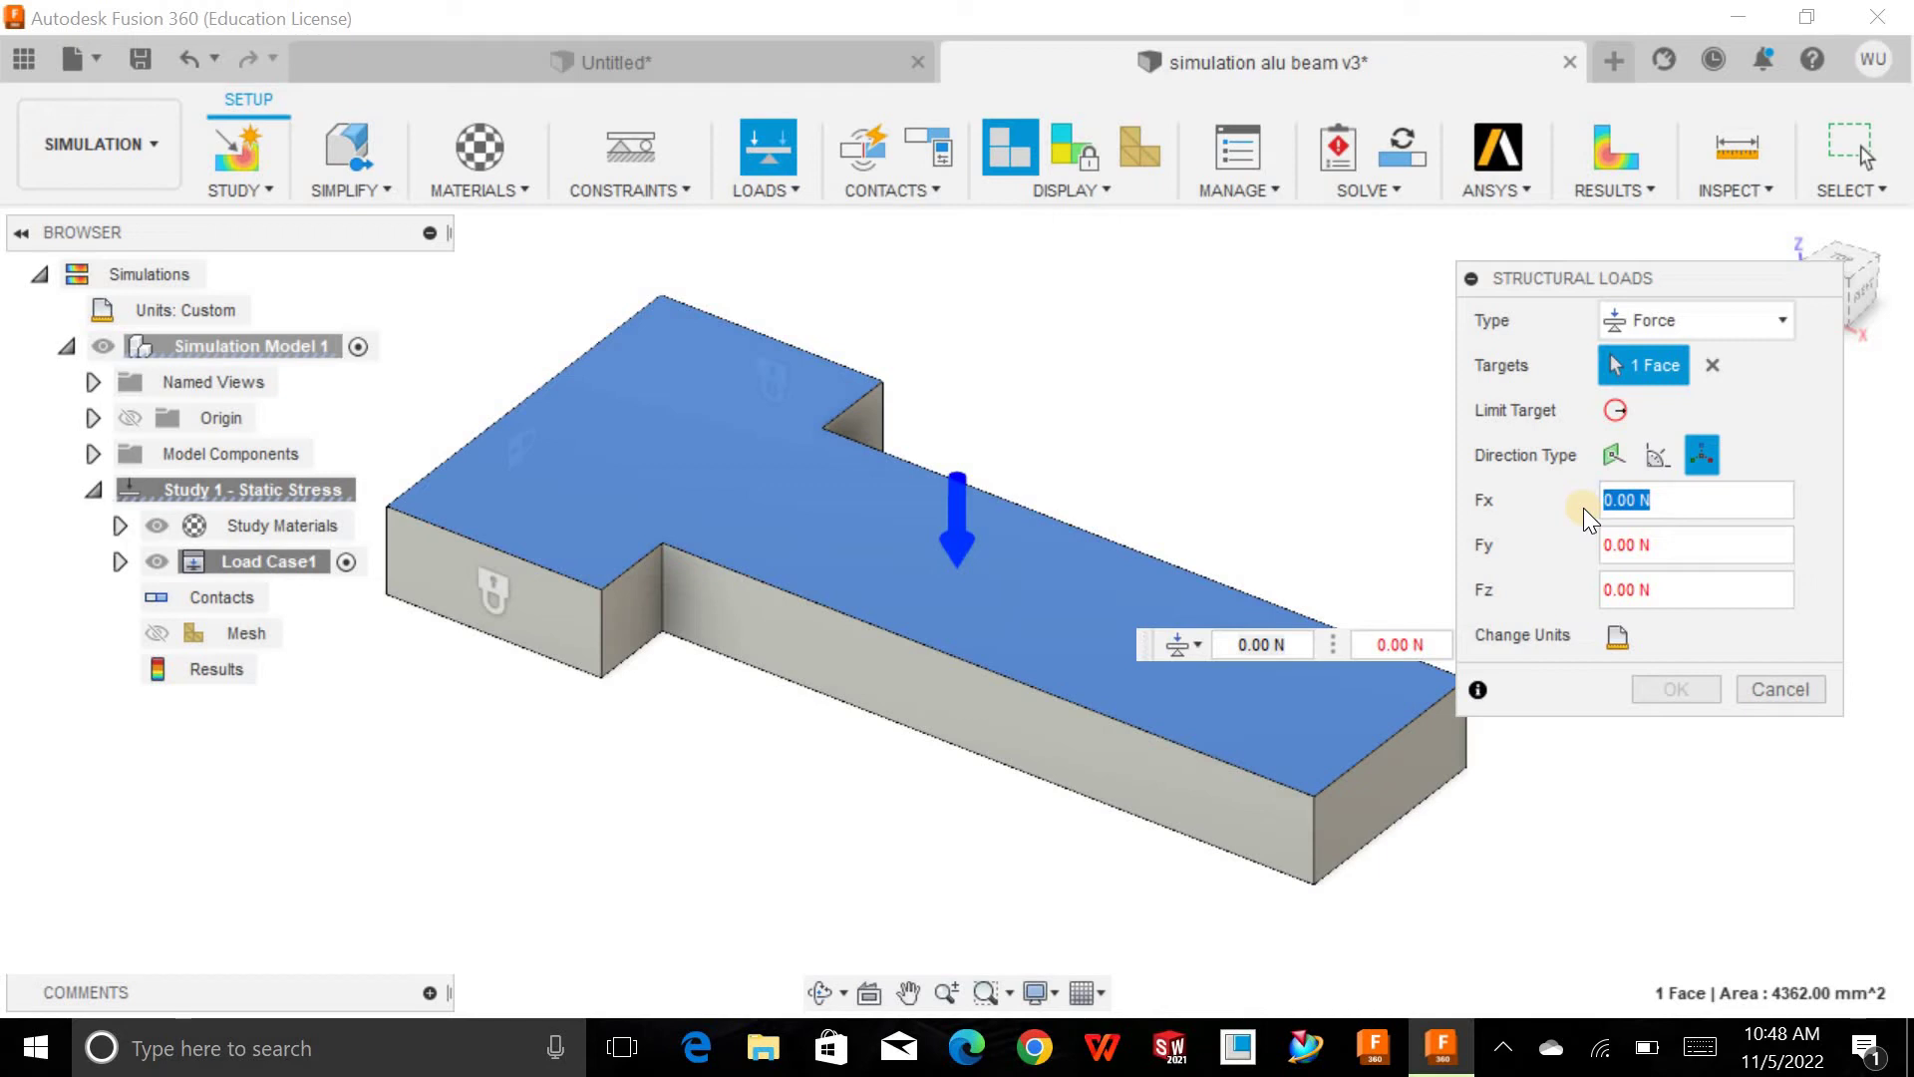
click(1676, 499)
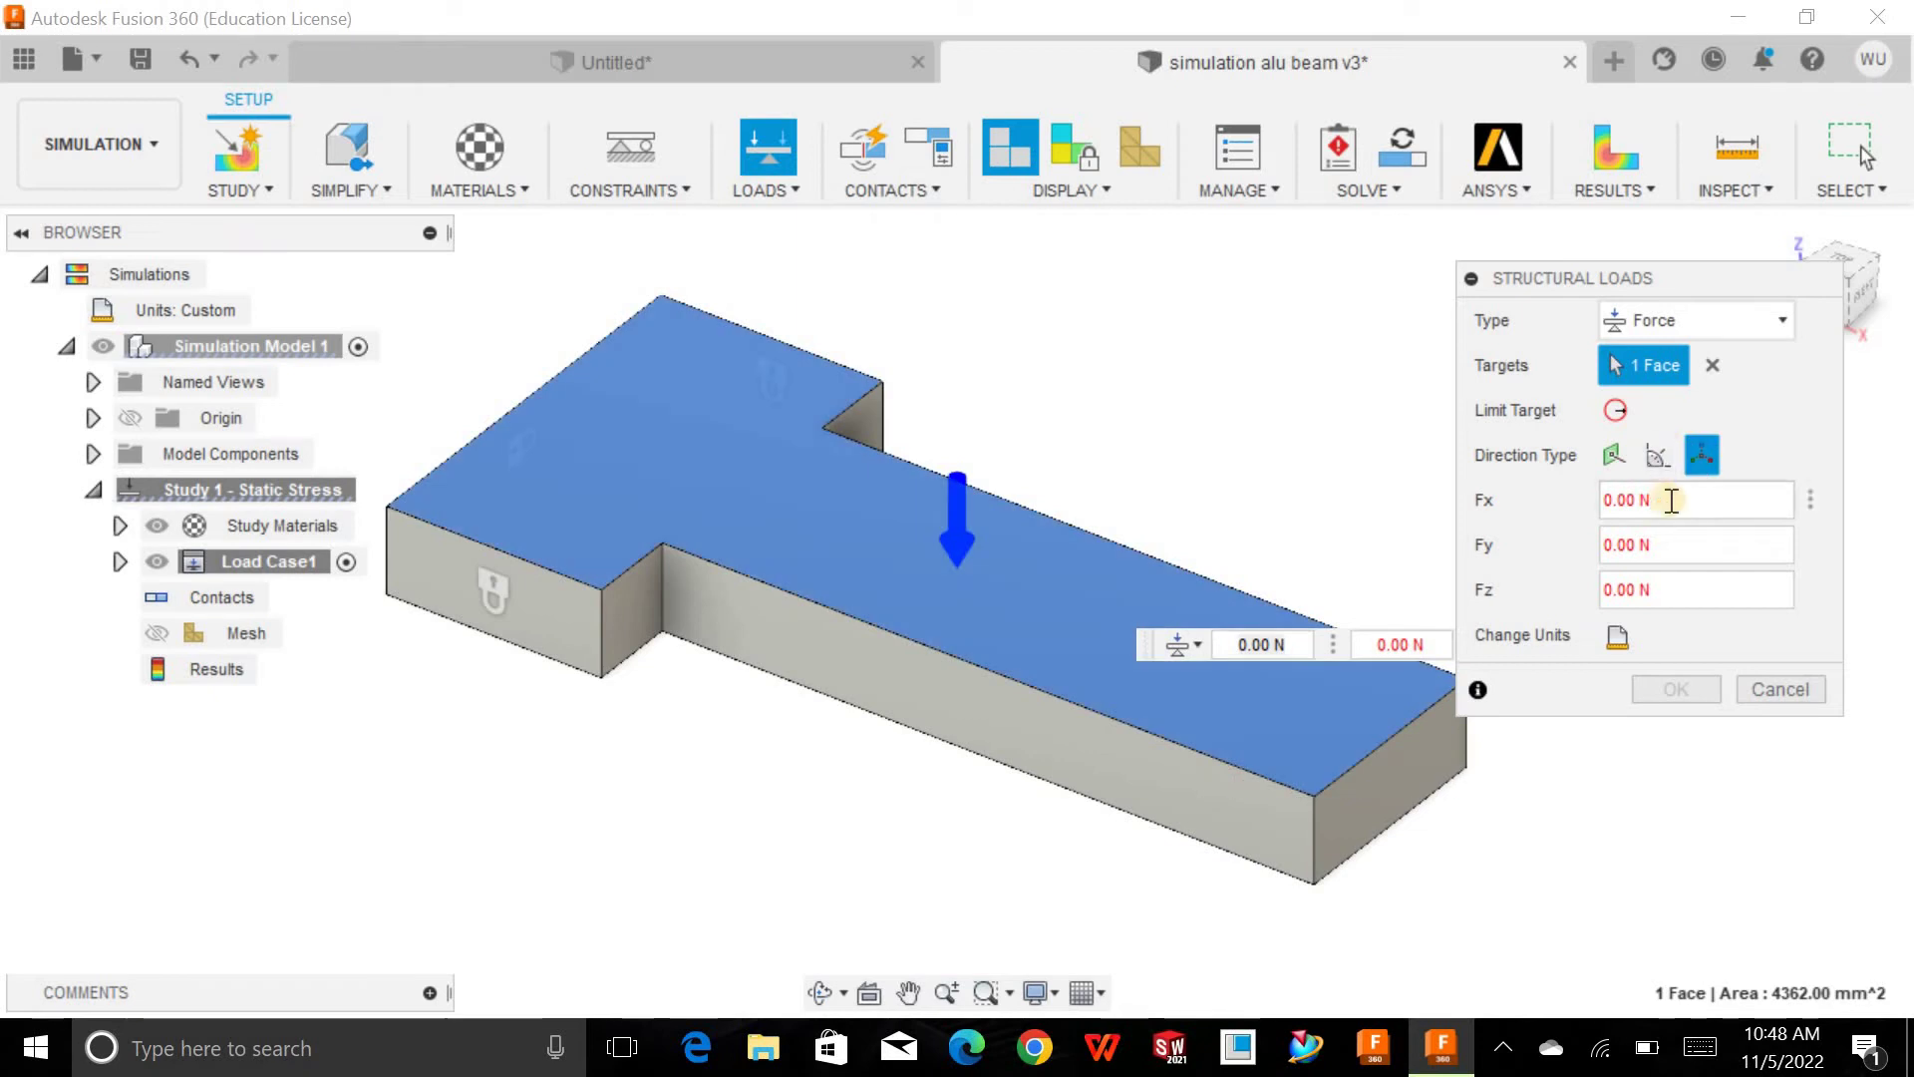
click(1669, 499)
click(1683, 538)
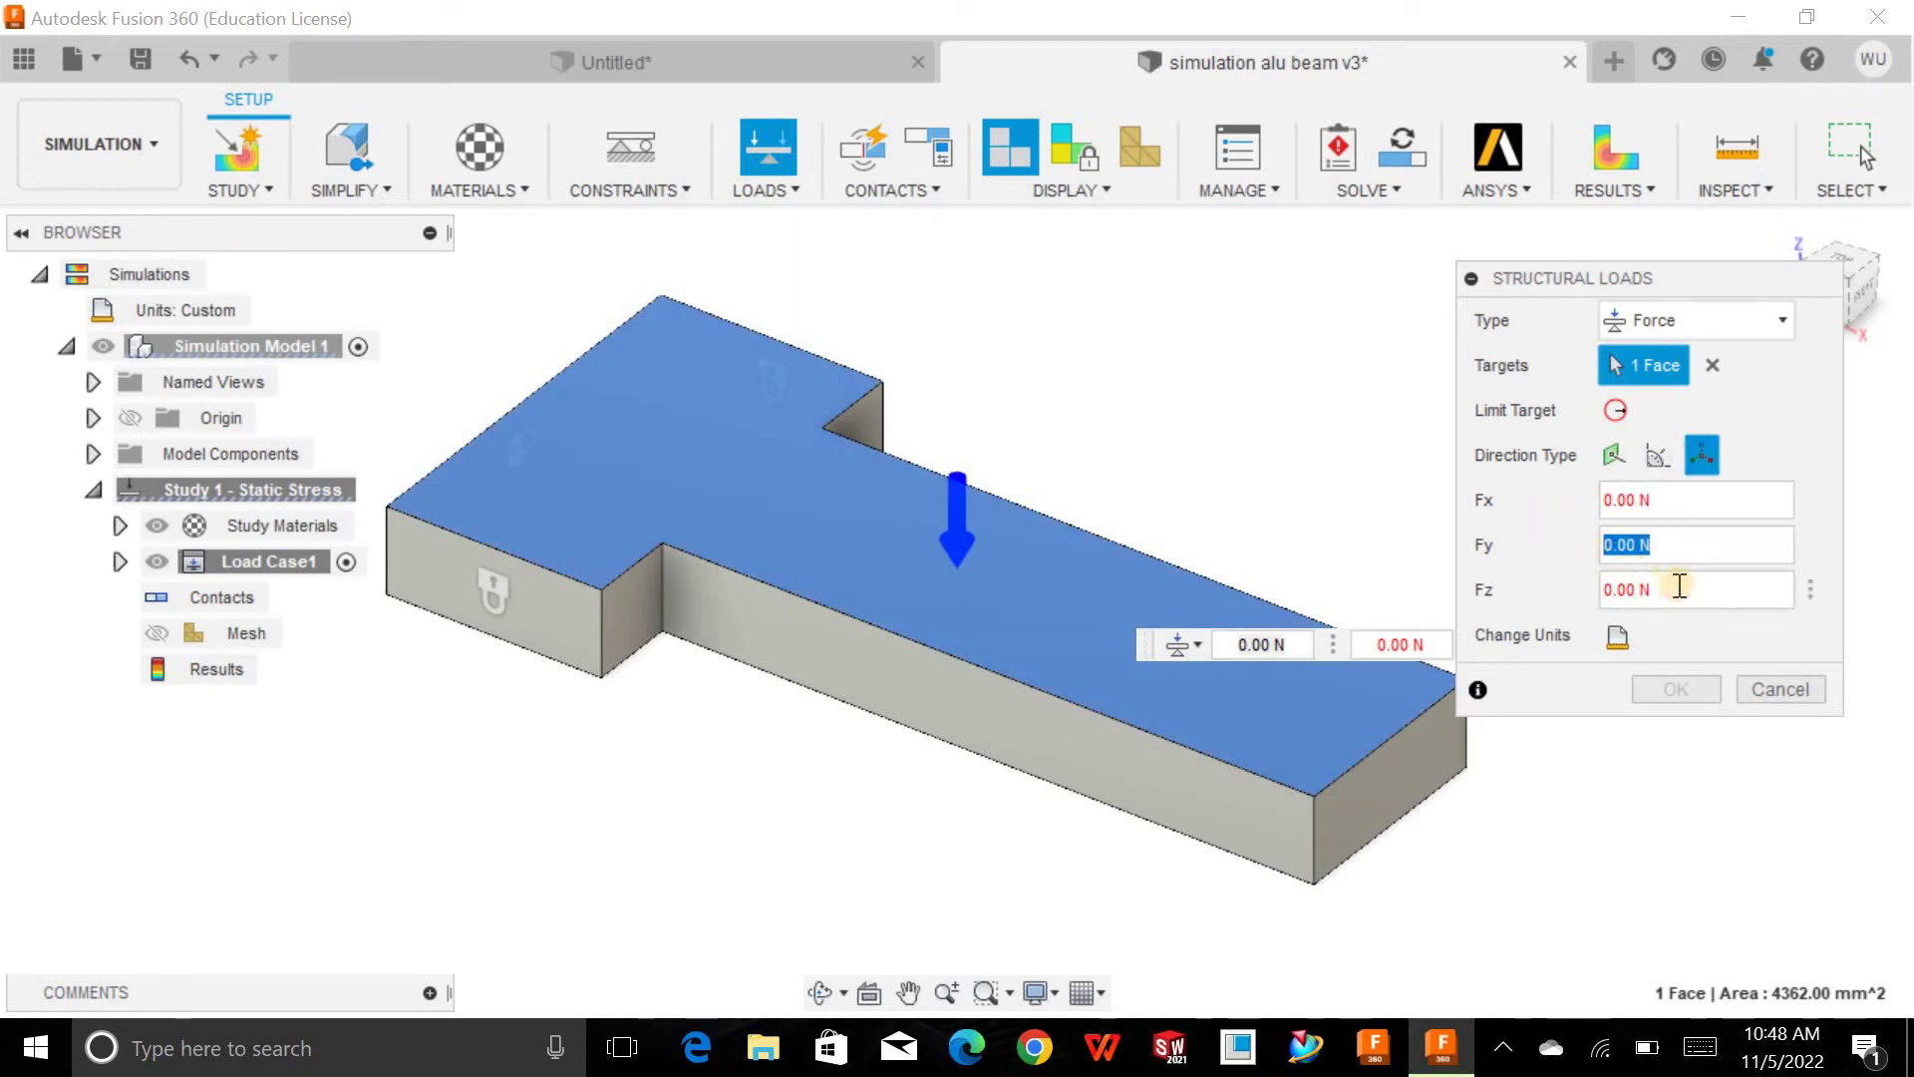
click(1548, 589)
click(1617, 453)
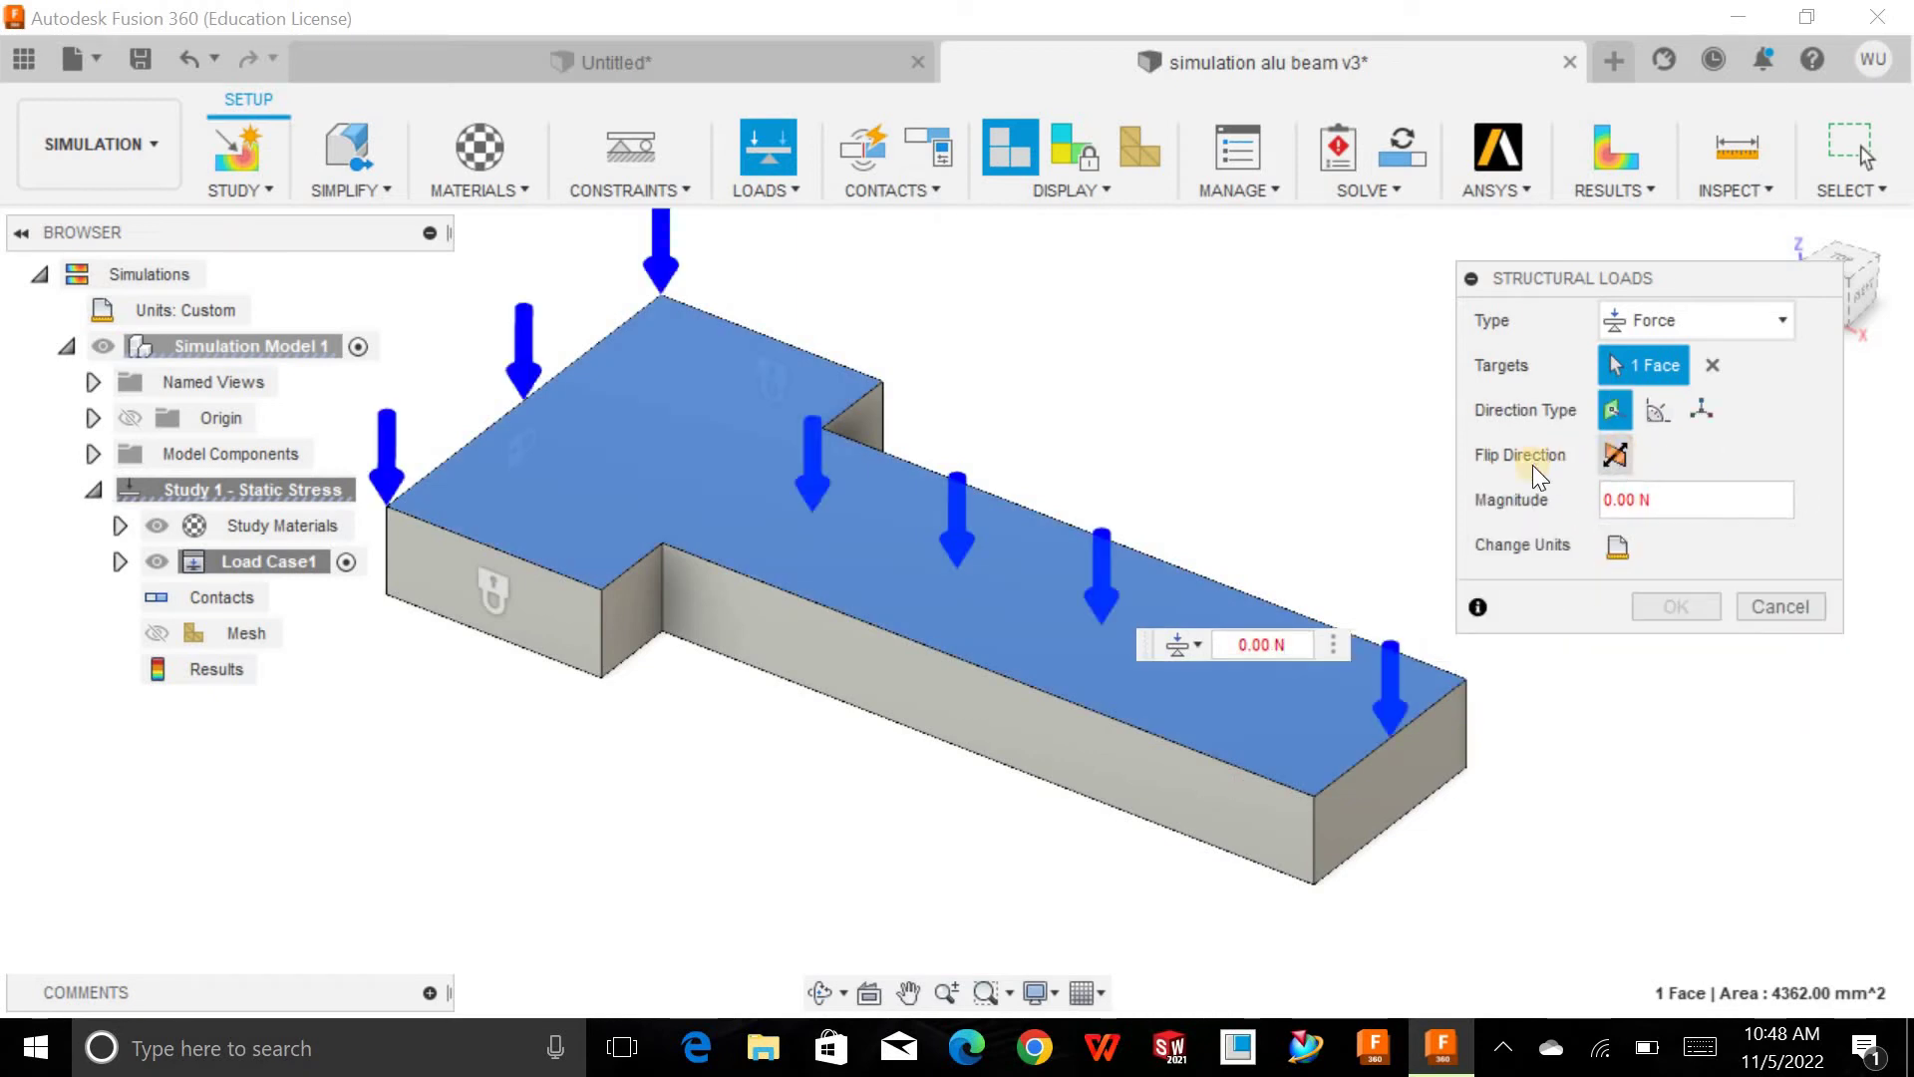
shift+middle_drag(1303, 476, 1308, 500)
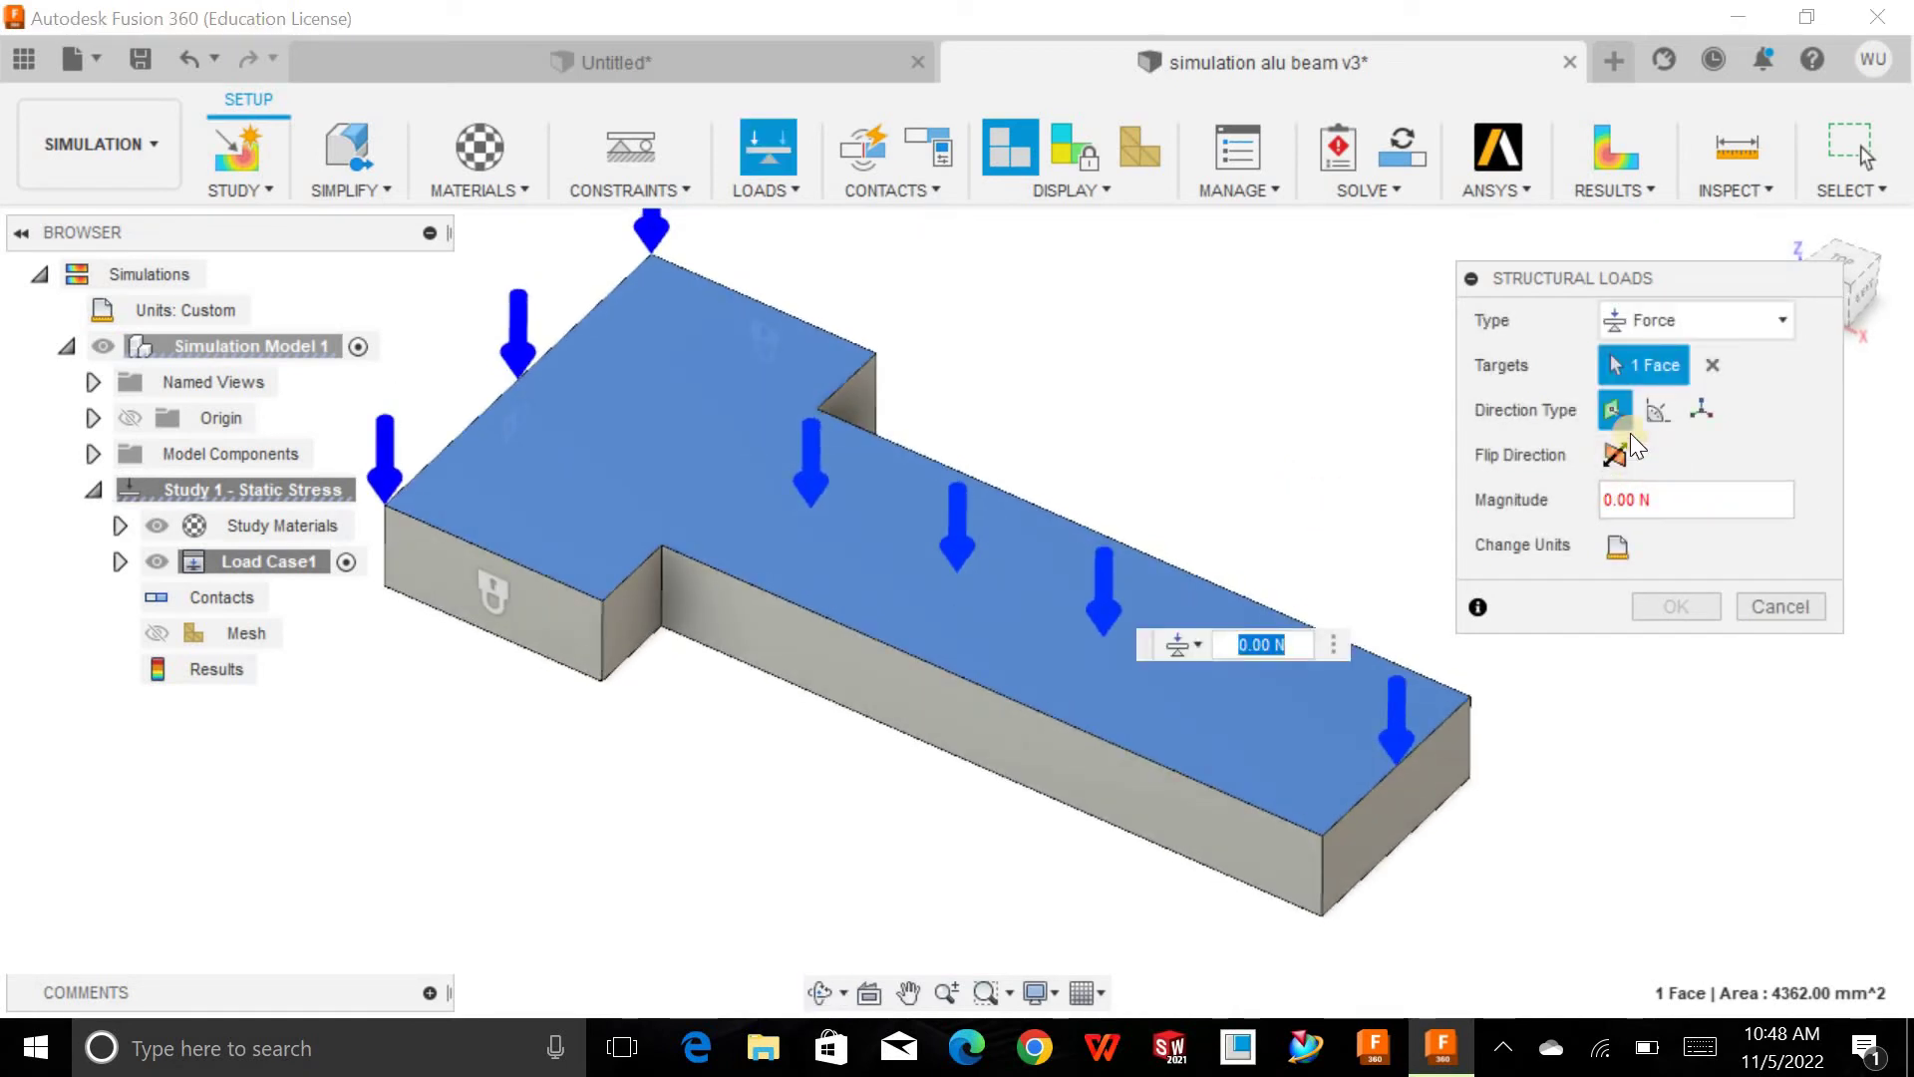
click(1615, 410)
click(1711, 366)
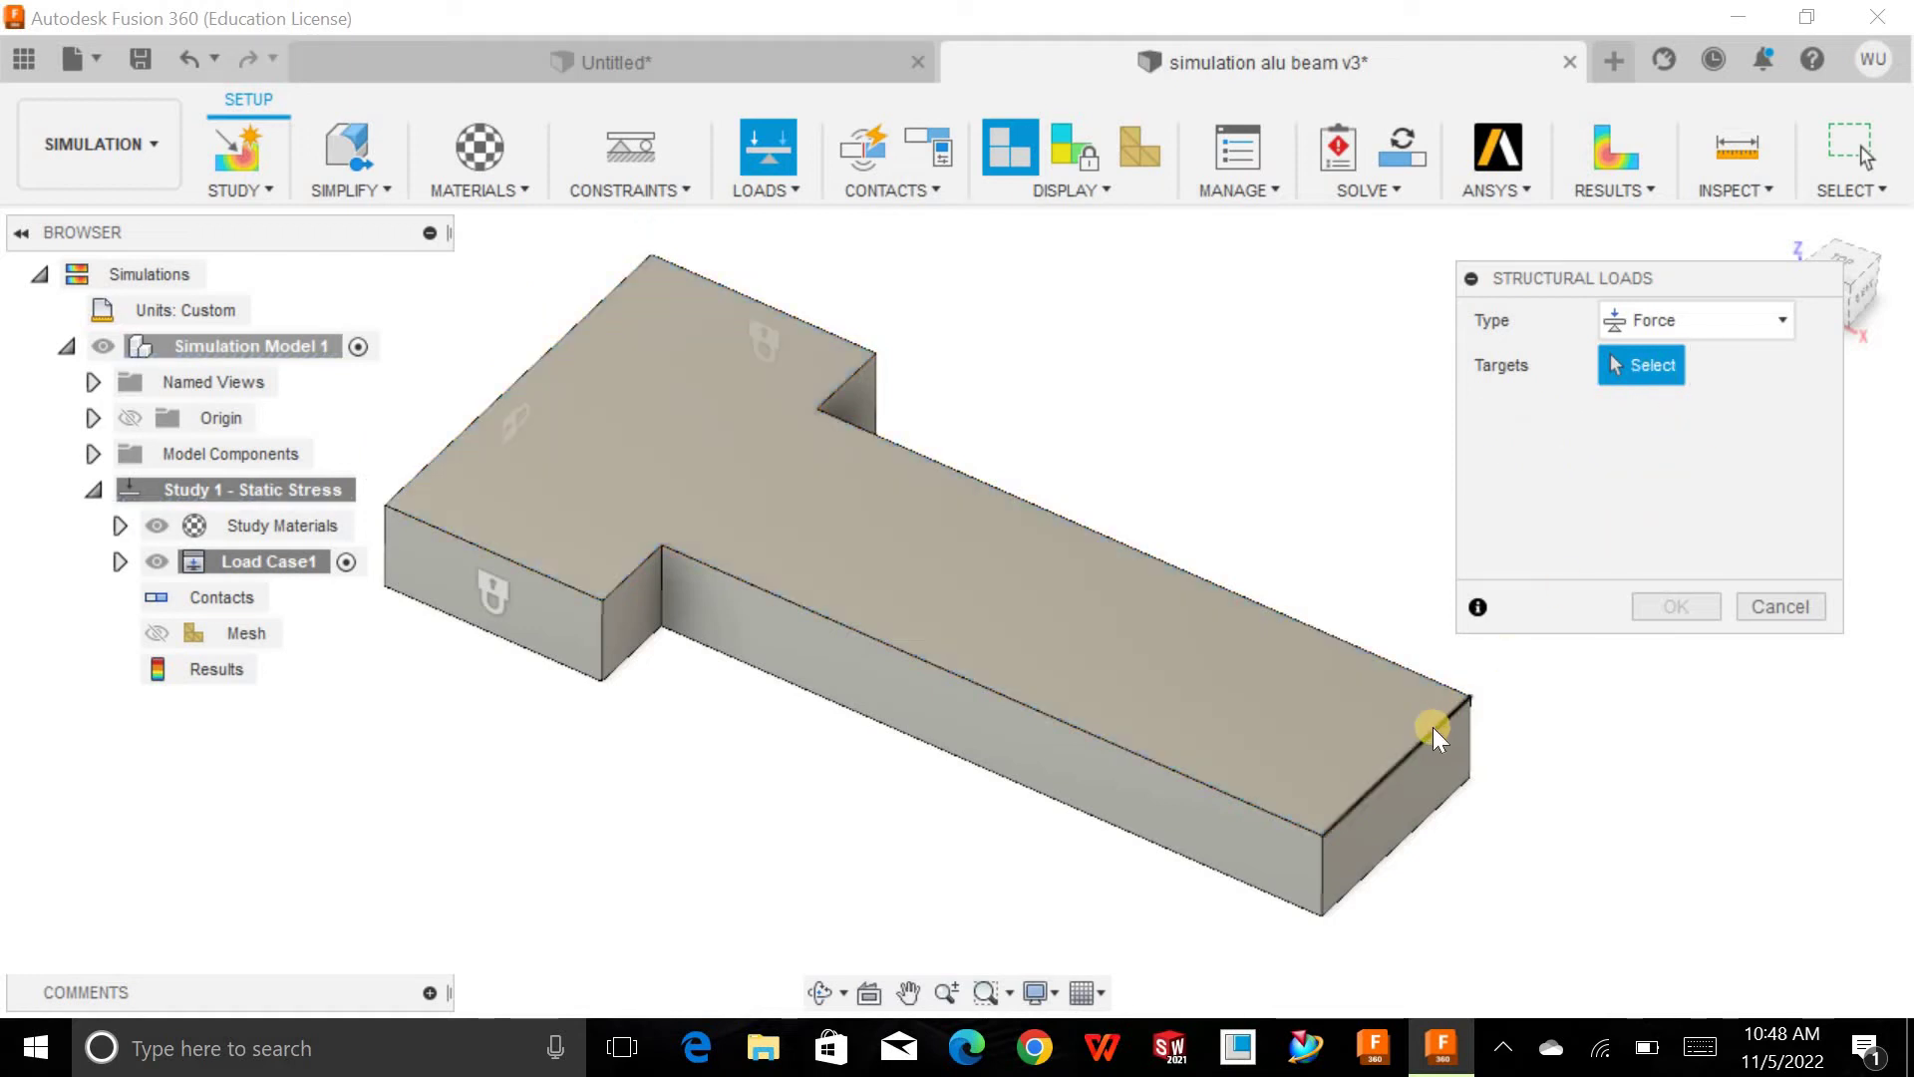
- Apply a 120 N force with the normal direction type to the top edge at the beam's narrow free end, keeping N as the unit
shift+middle_drag(1214, 441, 1596, 489)
click(1686, 496)
text(120)
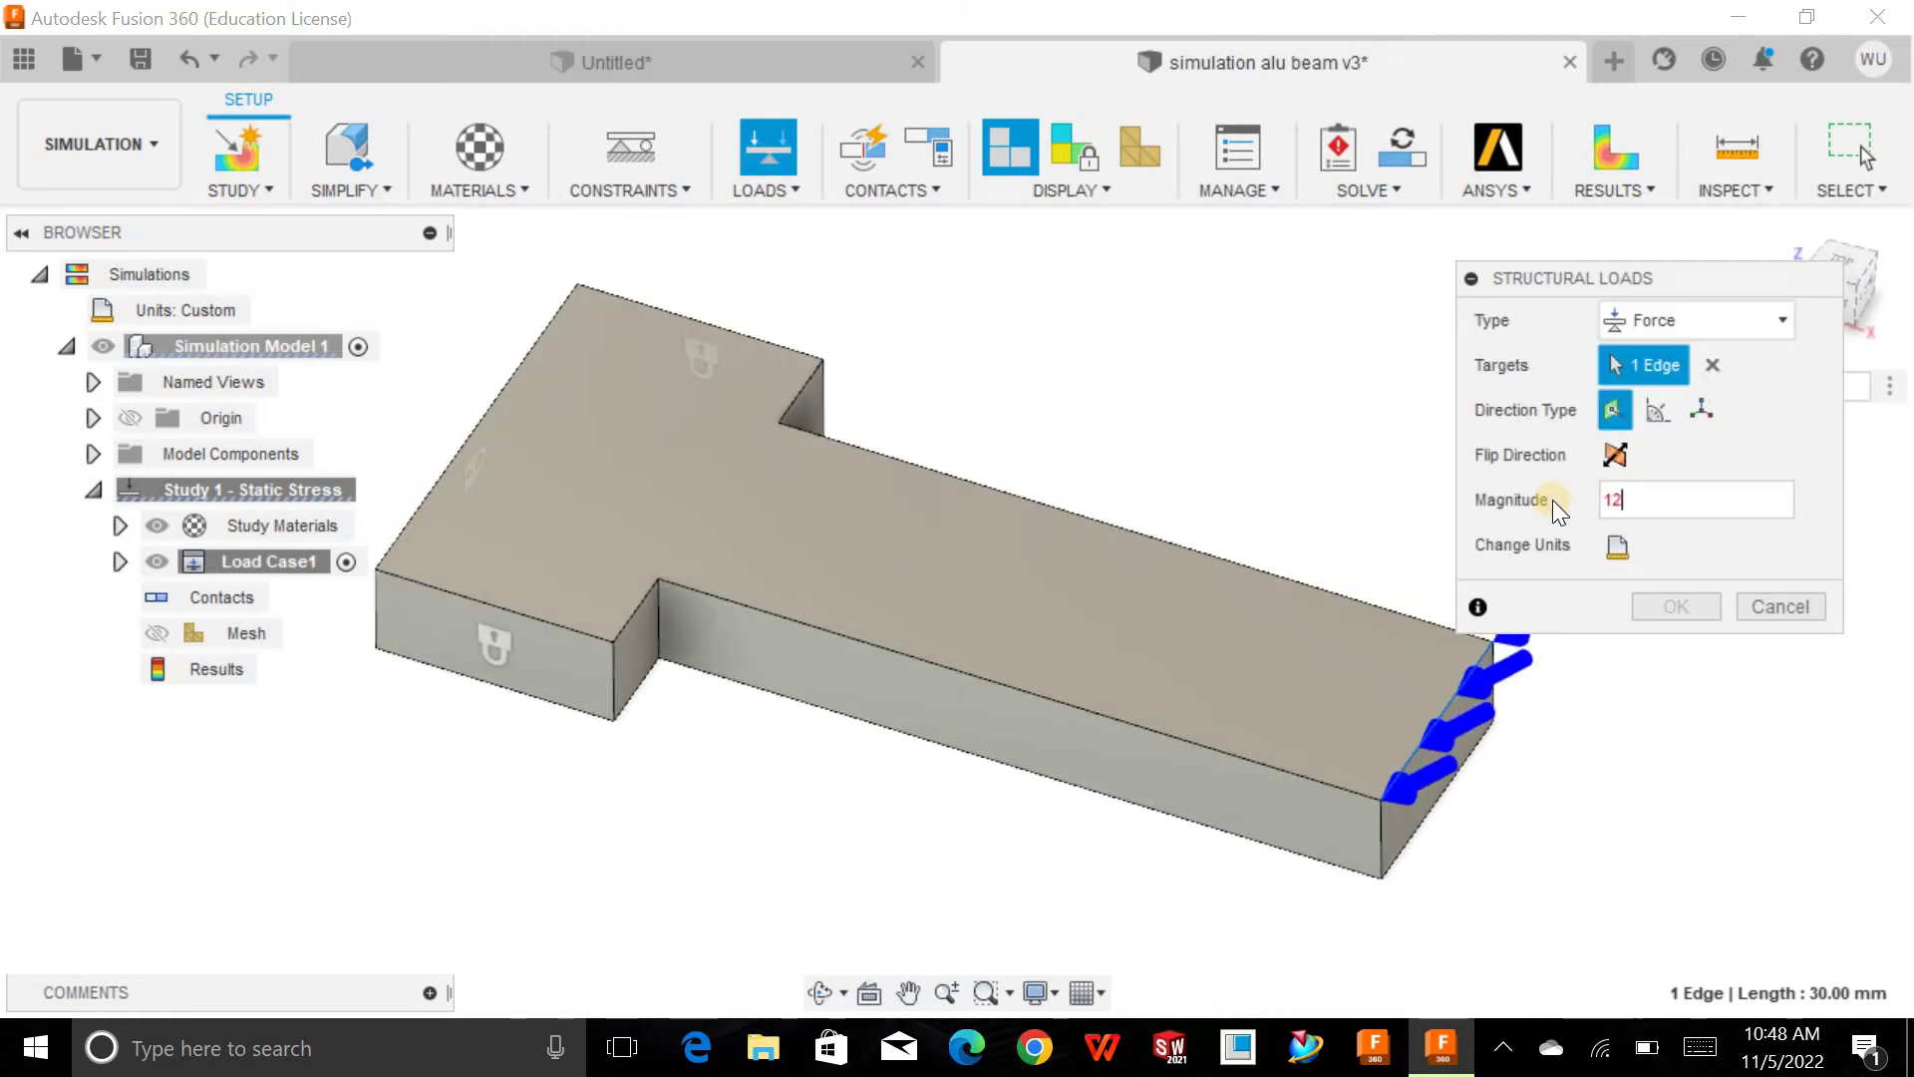
click(1615, 548)
click(1678, 554)
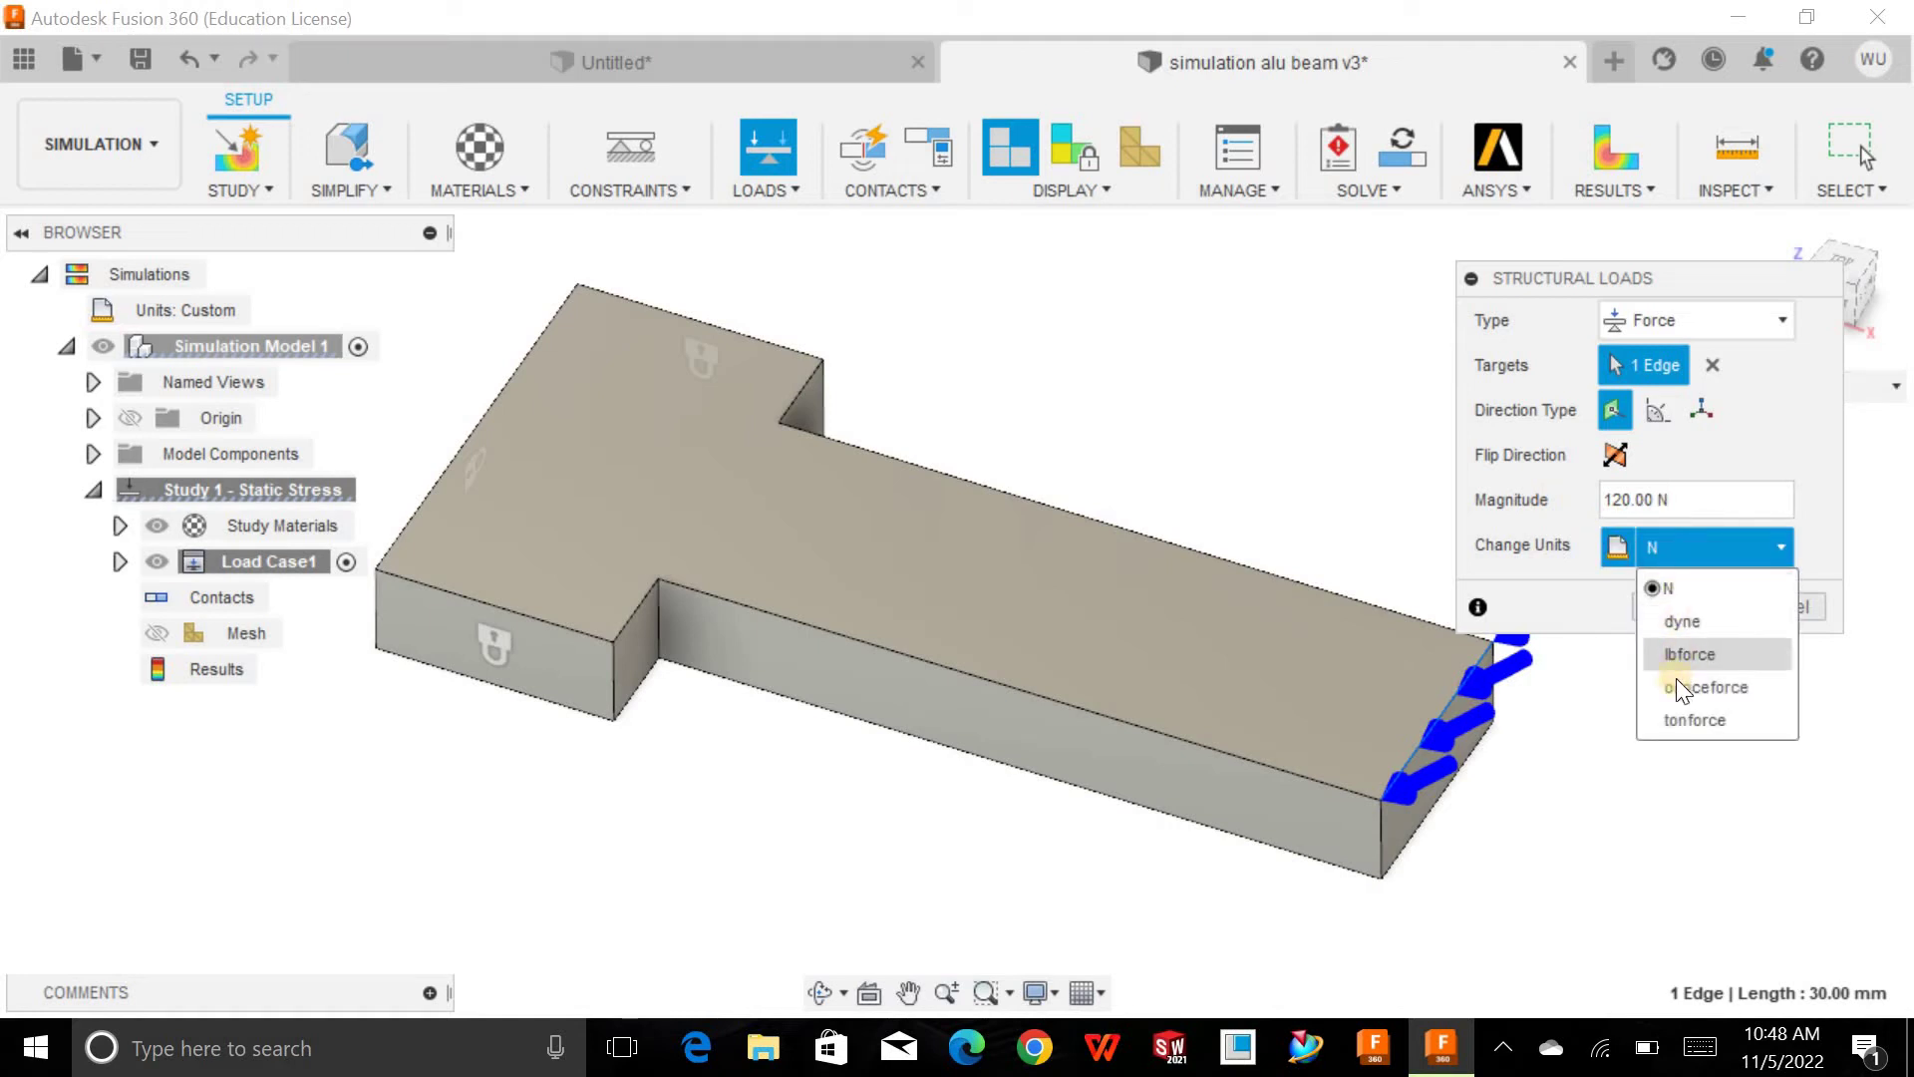
click(1683, 589)
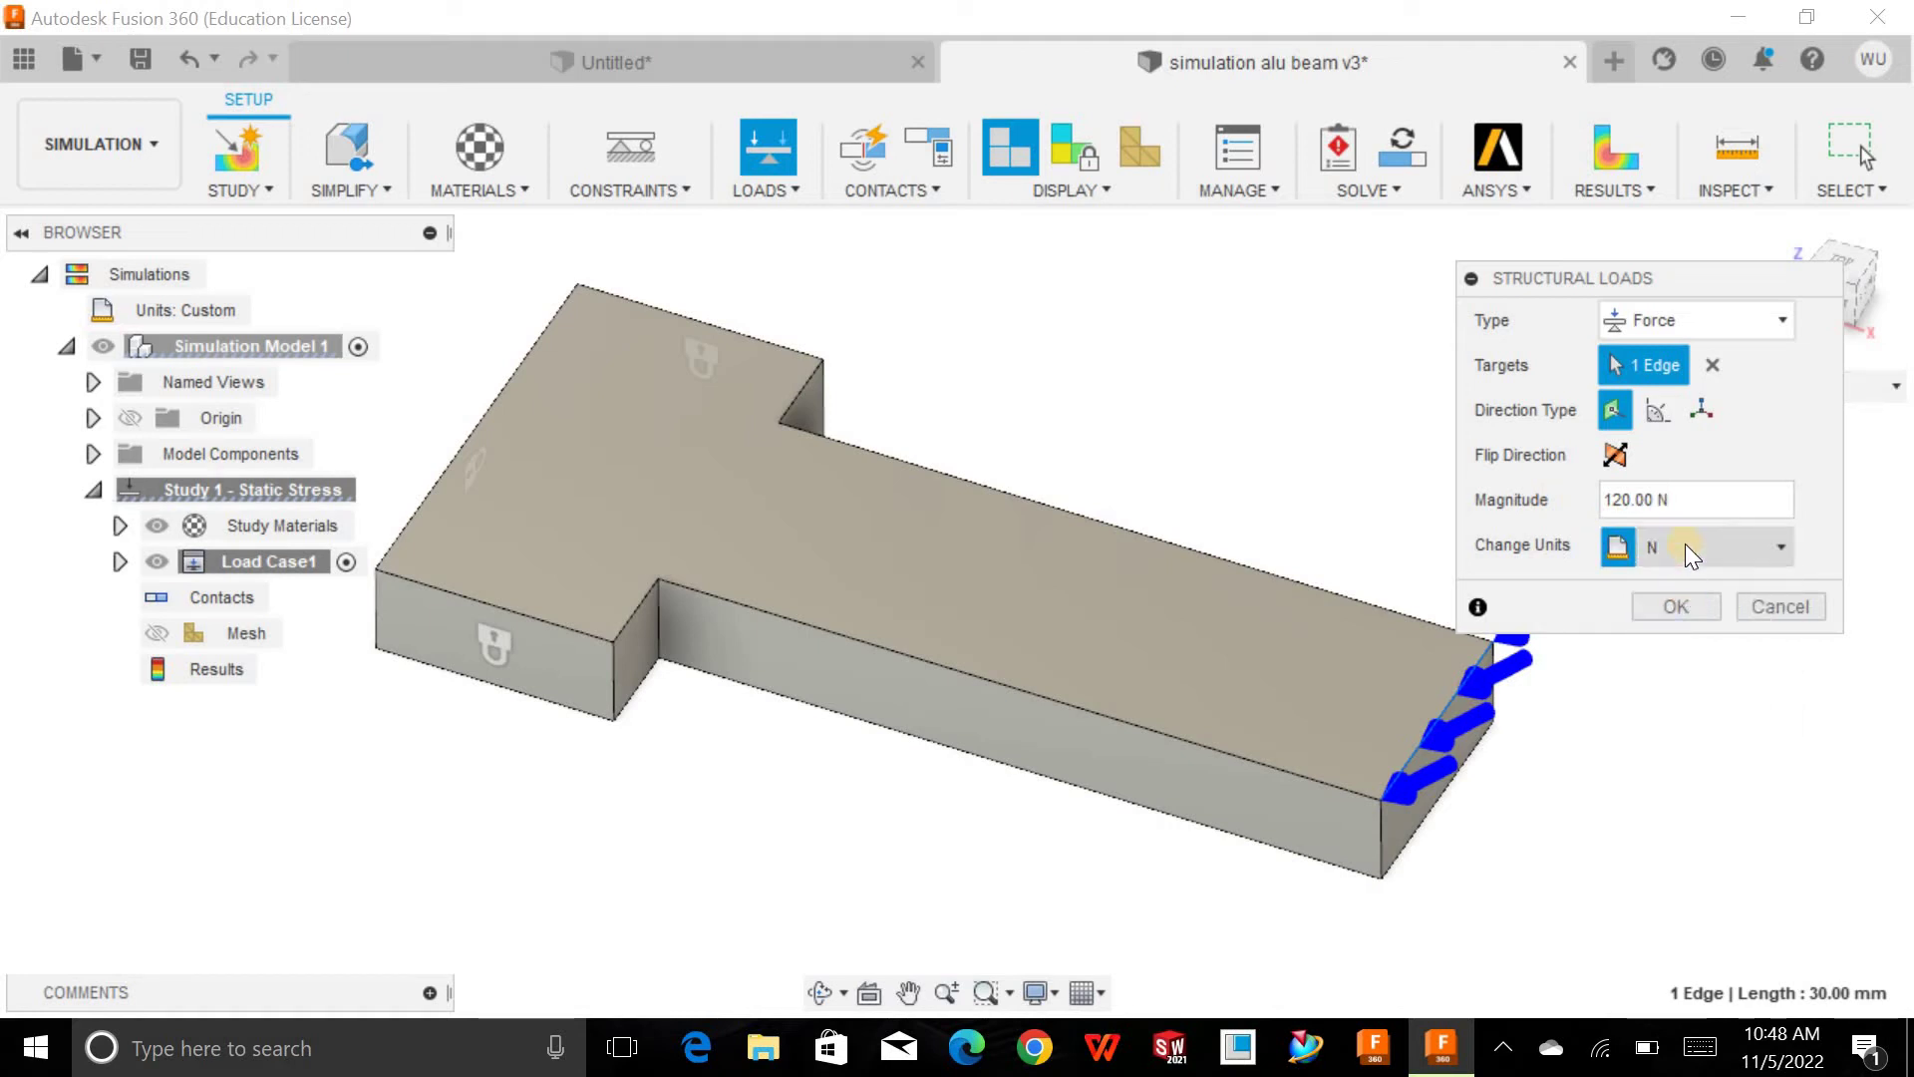
click(1682, 598)
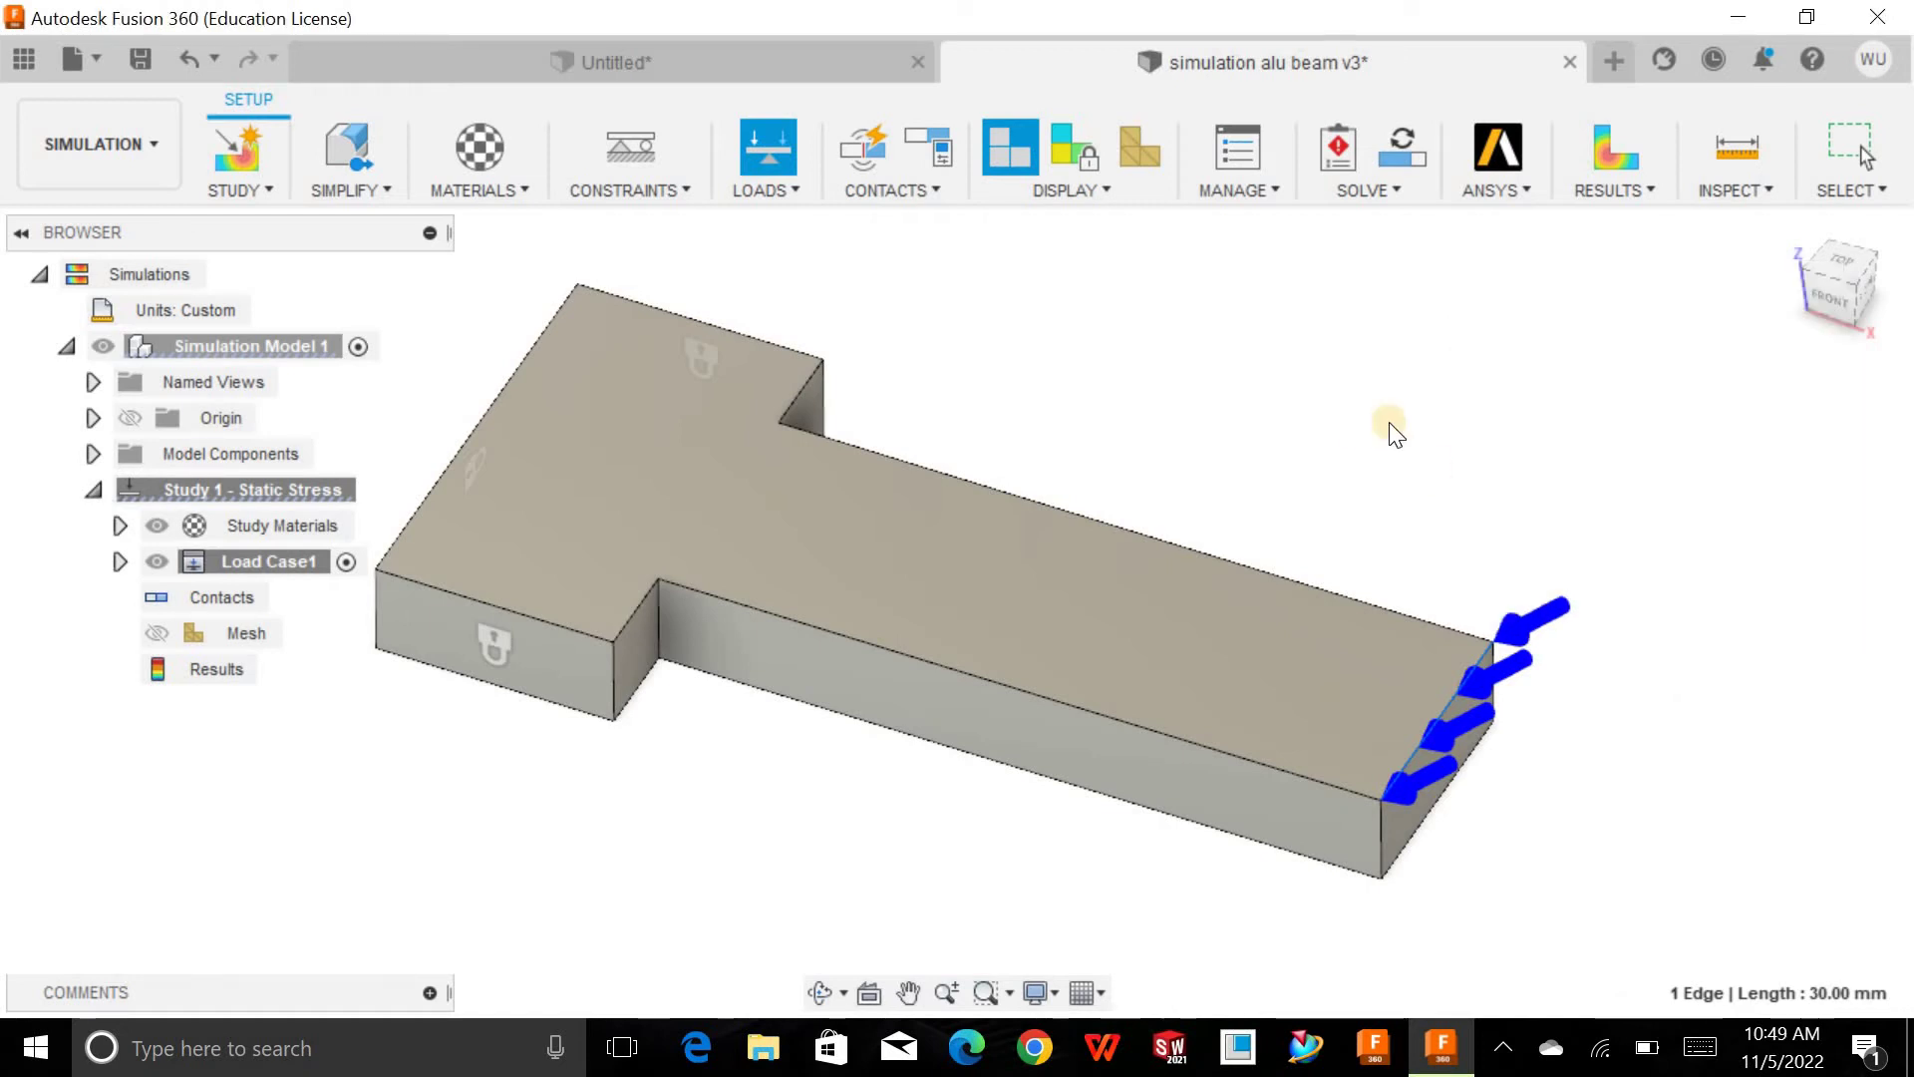
mouse_move(1355, 422)
shift+middle_down()
mouse_move(1376, 379)
mouse_move(1321, 372)
mouse_move(1345, 409)
shift+middle_up()
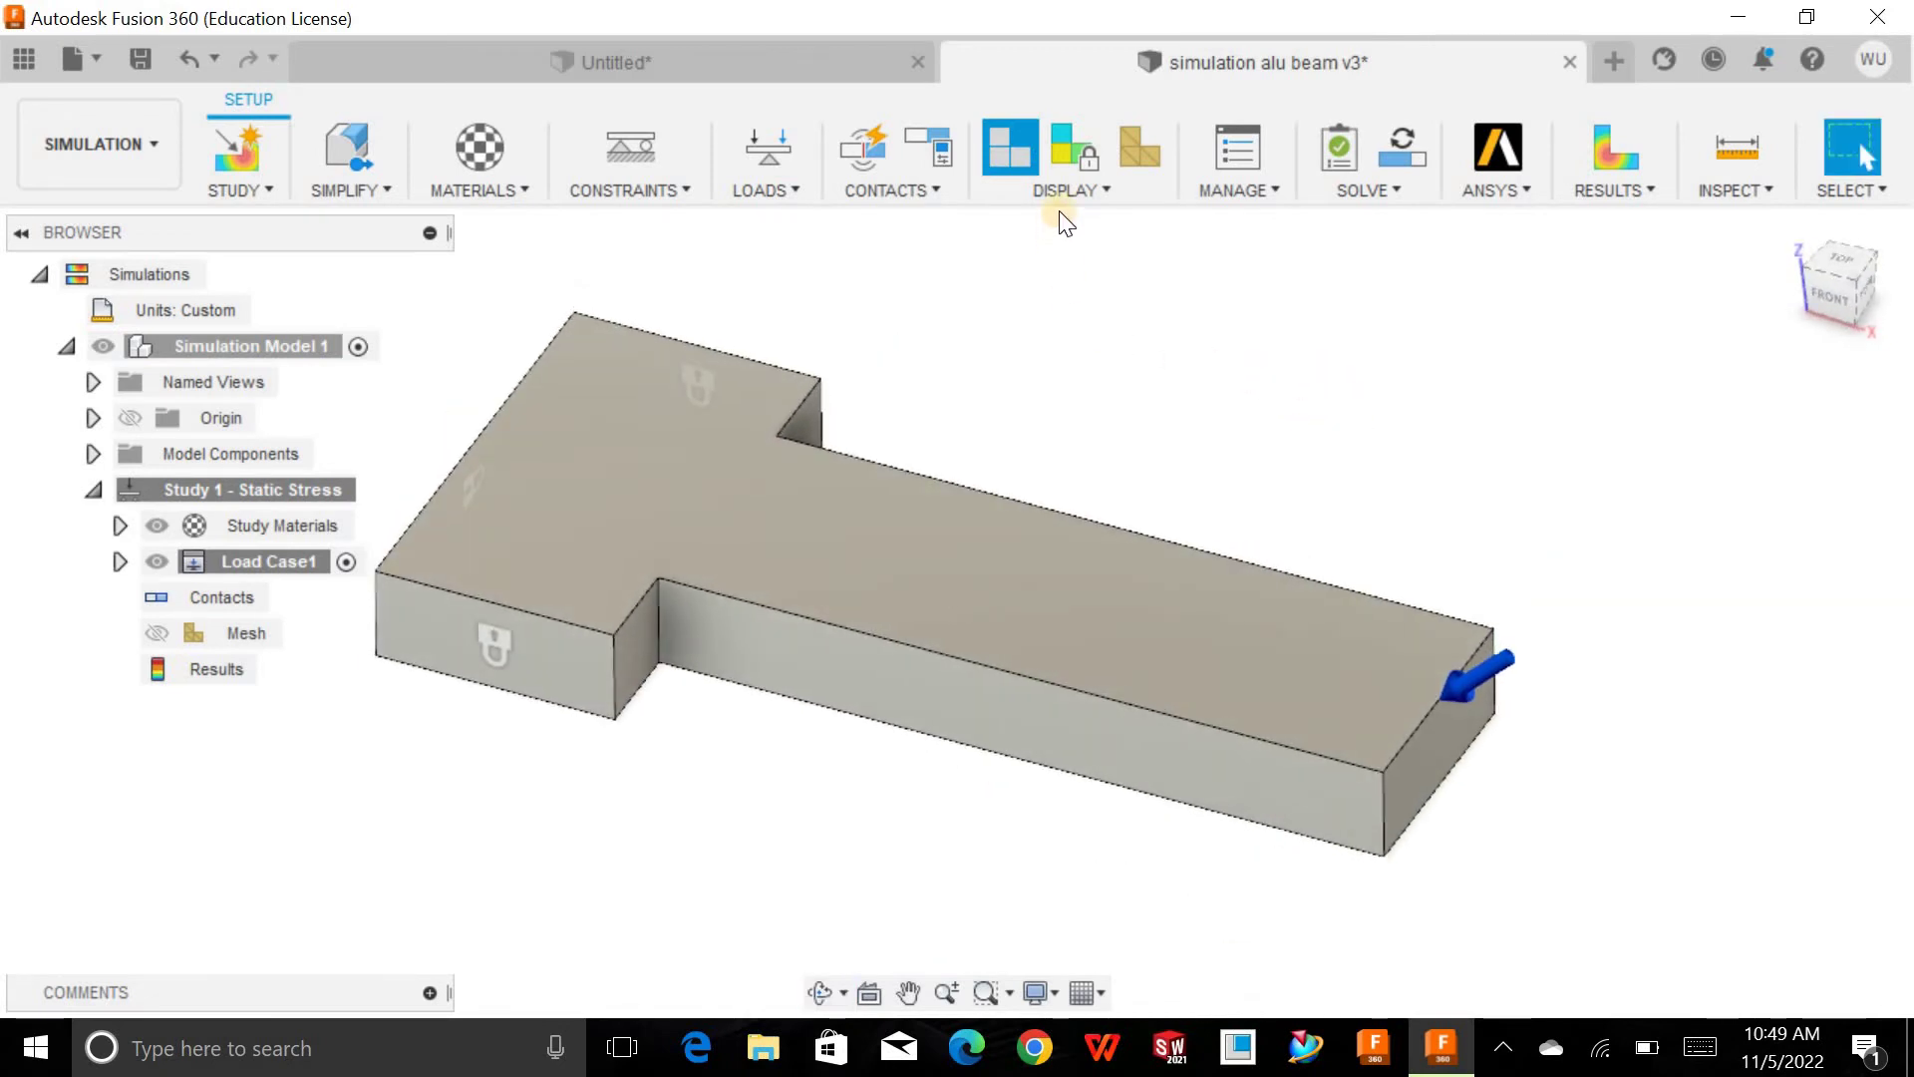
- Run the pre-check on the static stress study and dismiss its report
click(1364, 193)
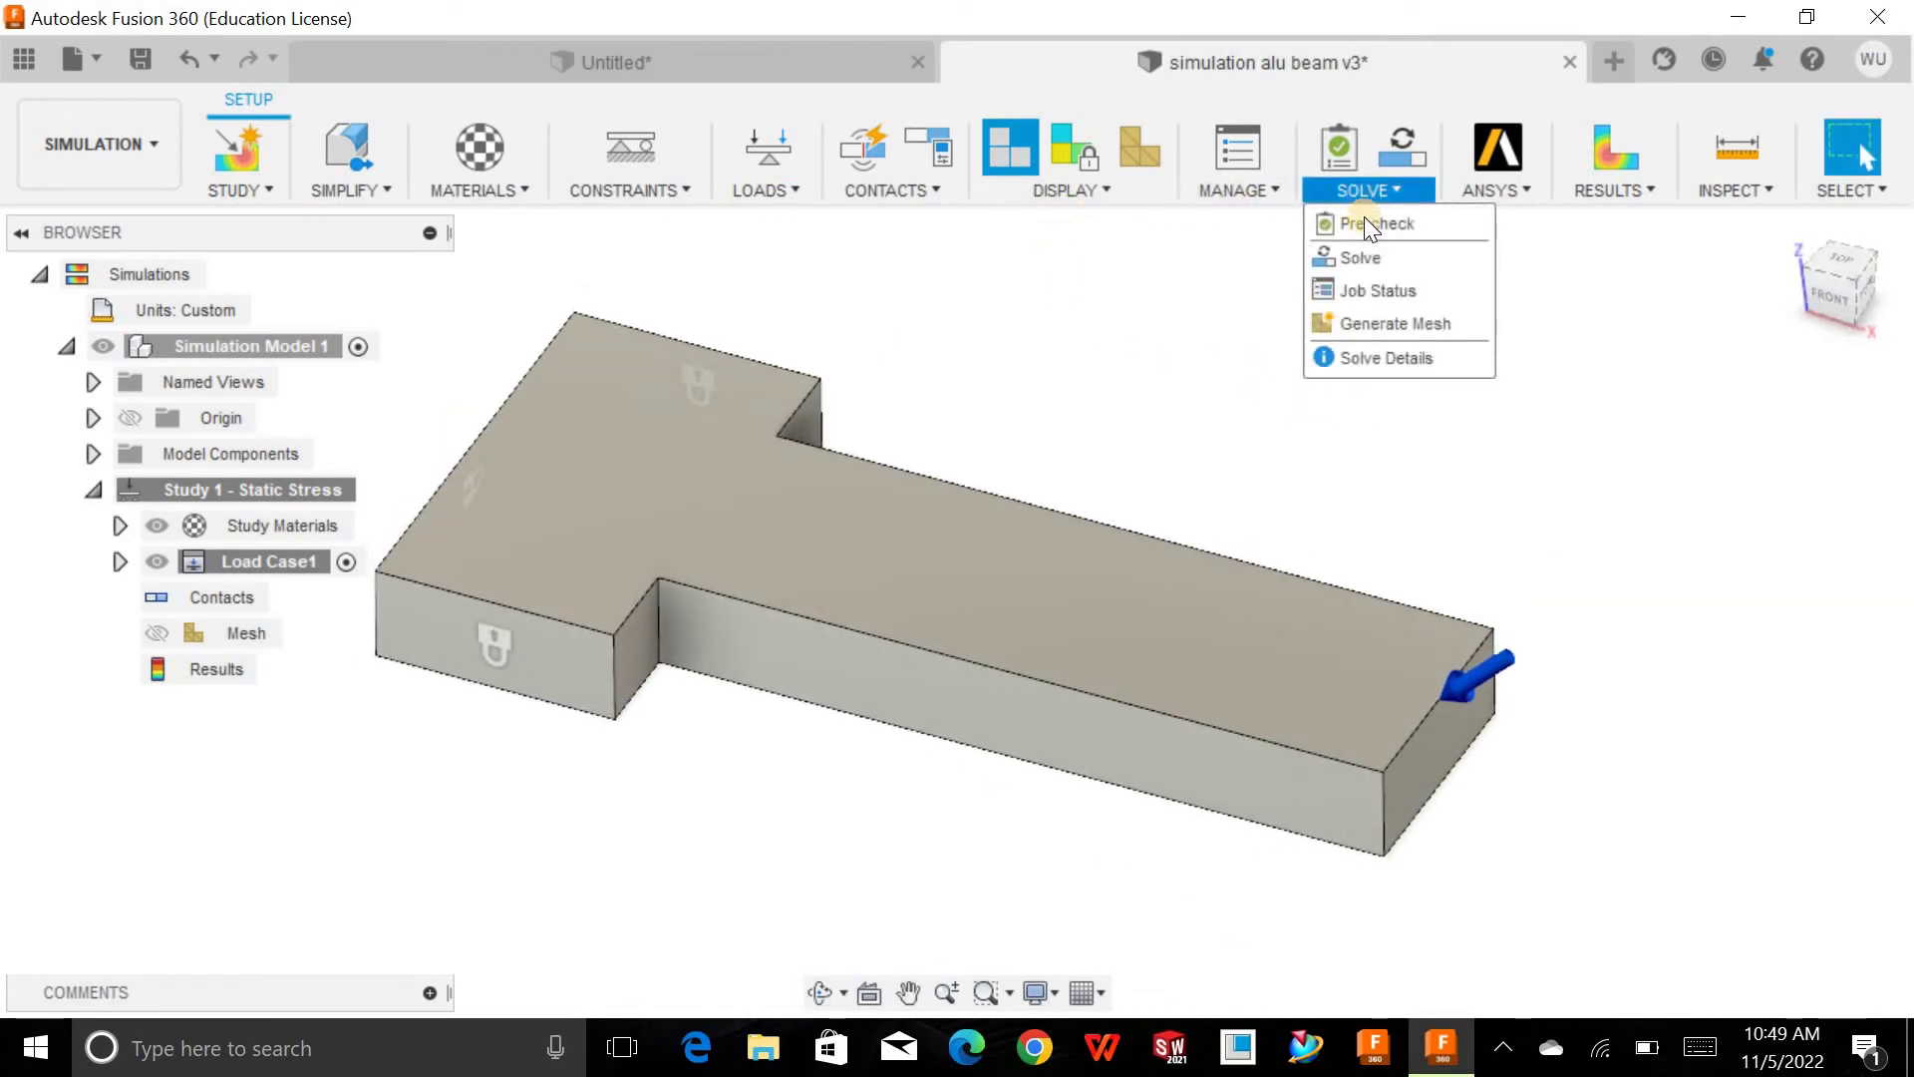
click(1338, 259)
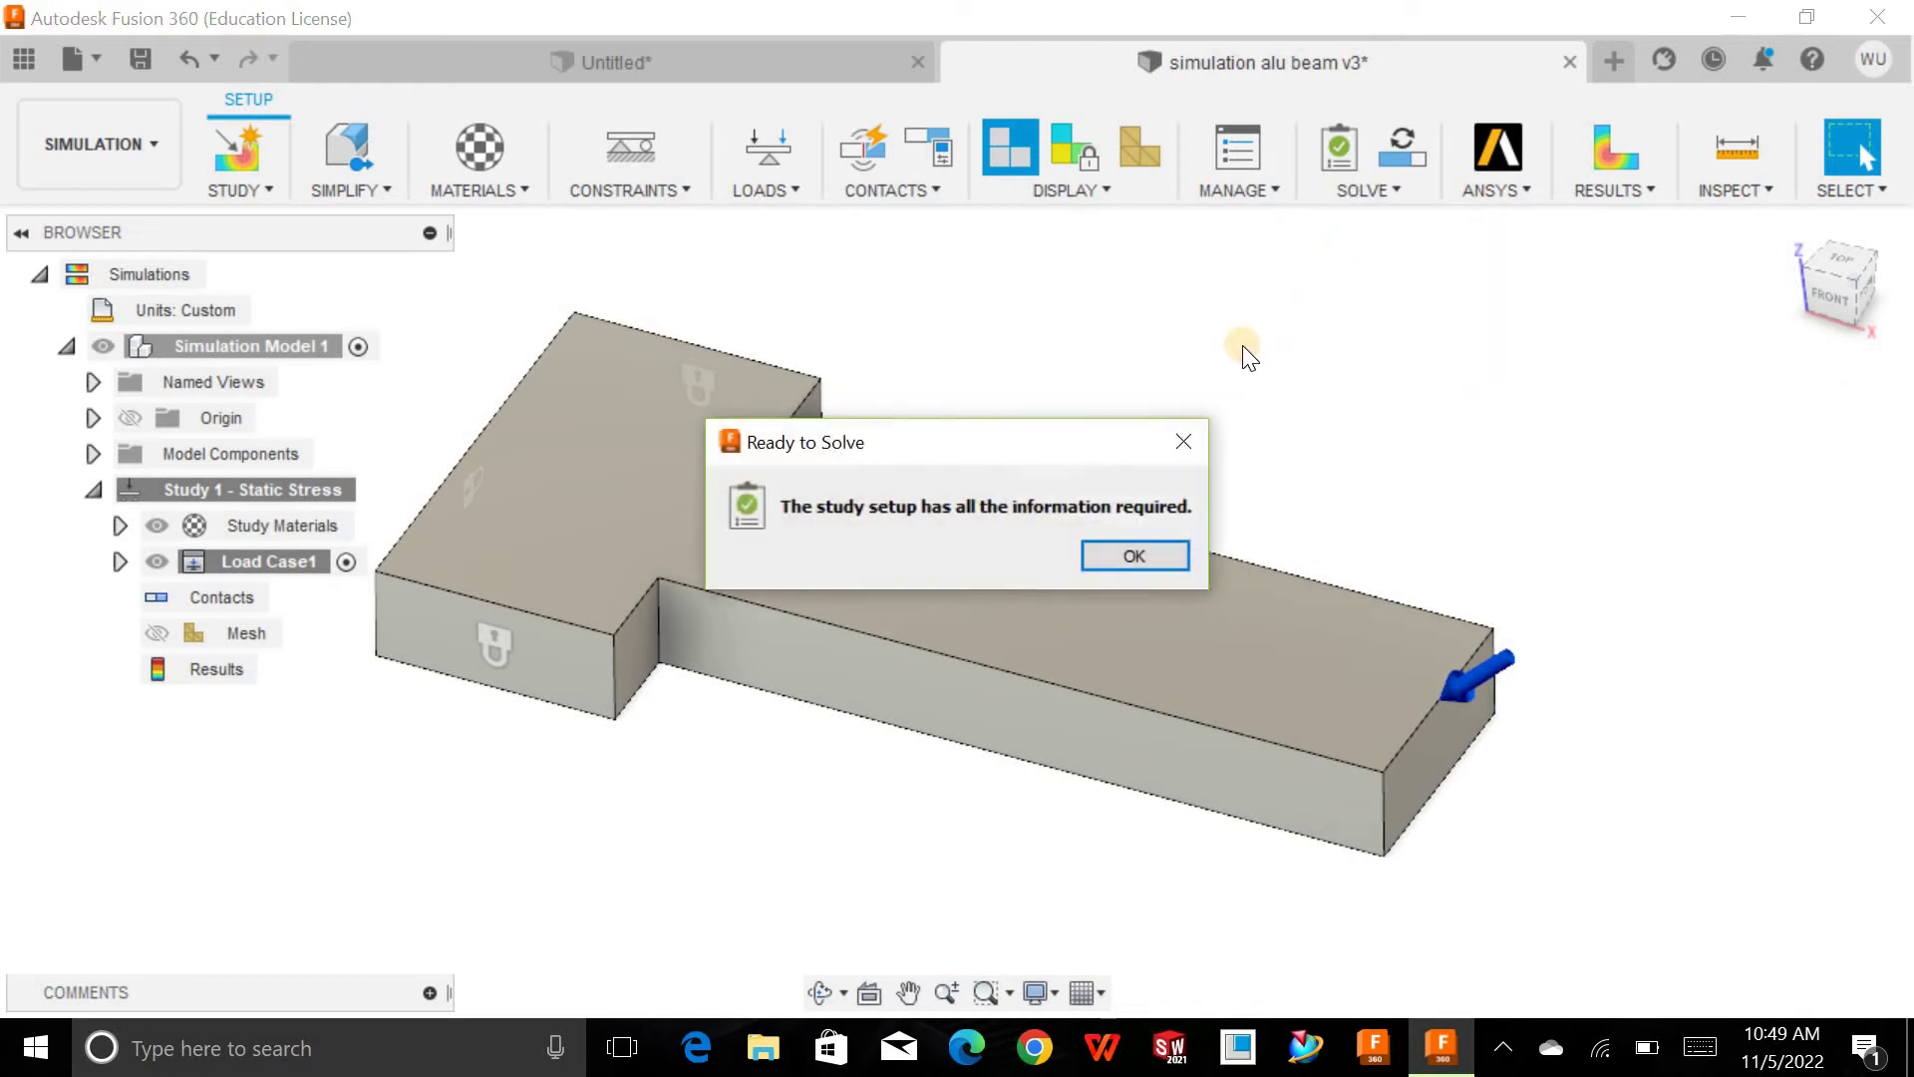
drag(1077, 453, 1248, 315)
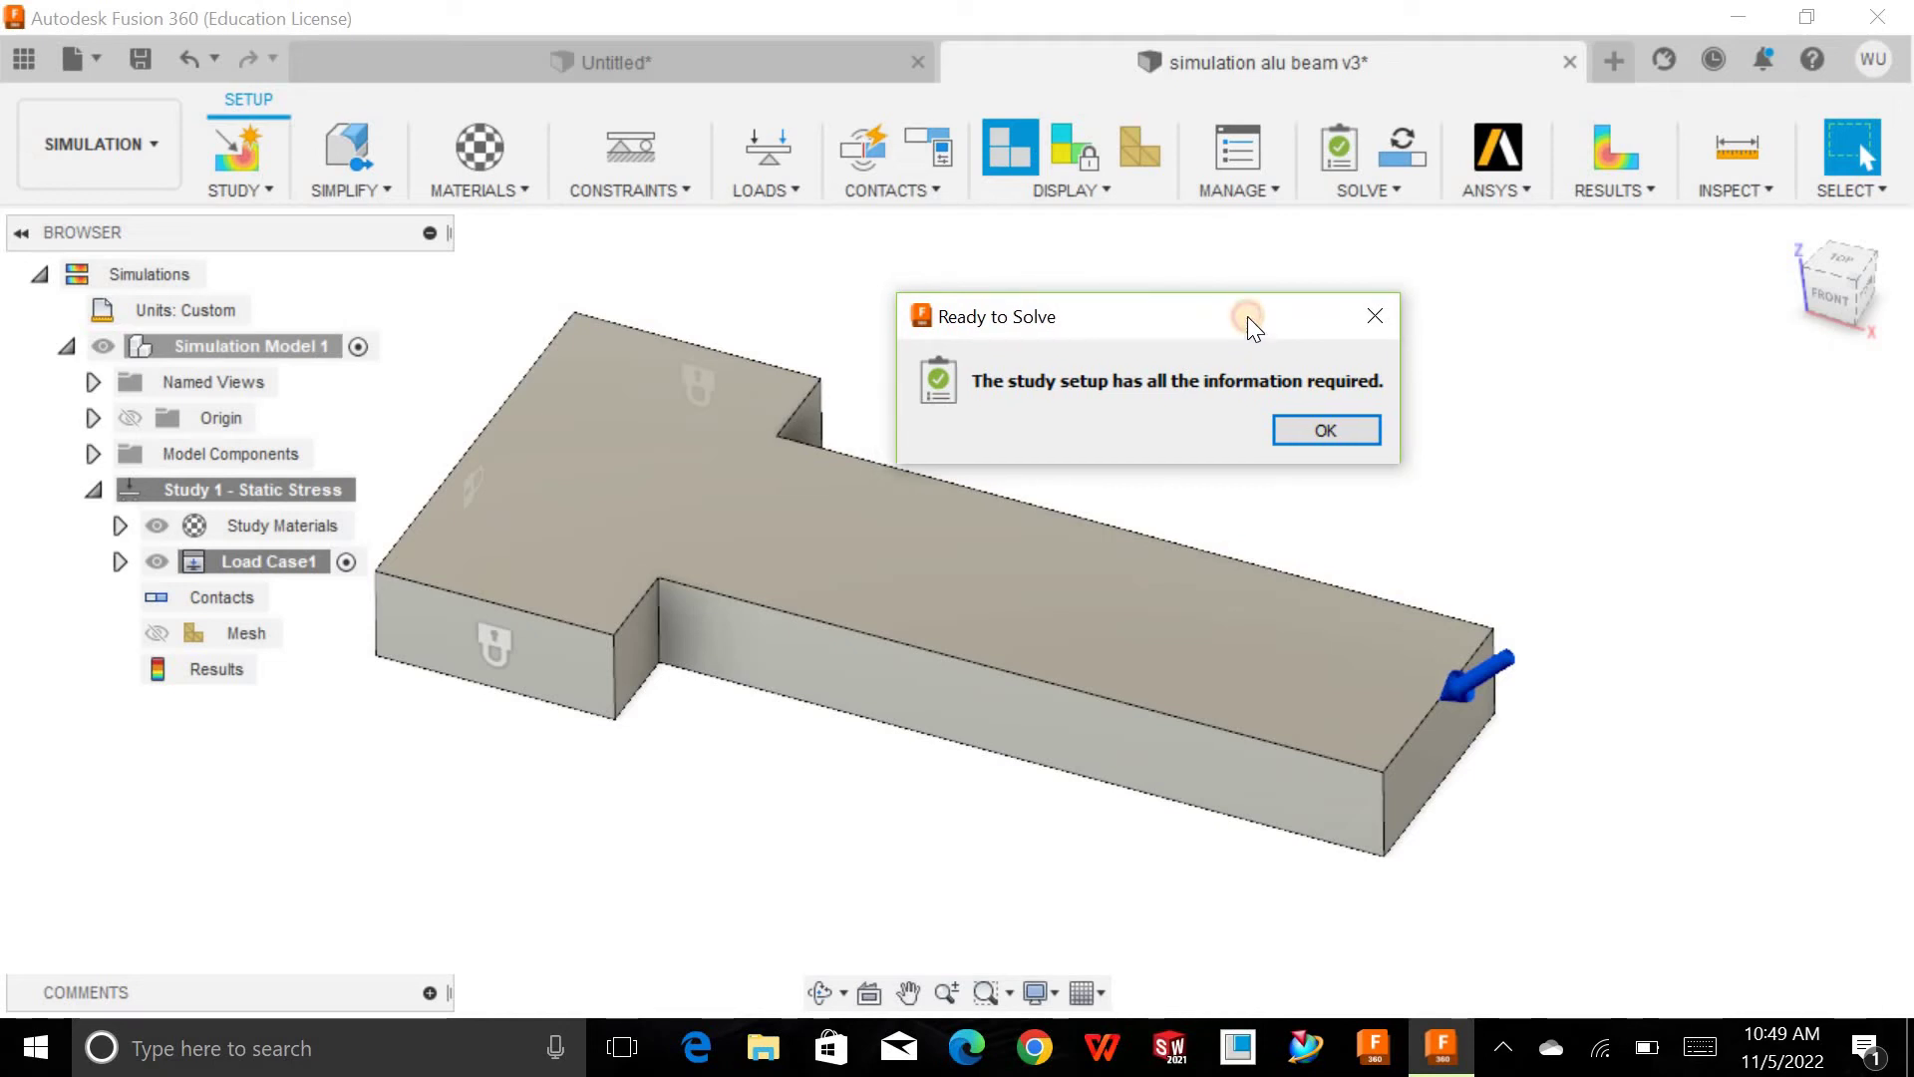
click(1316, 423)
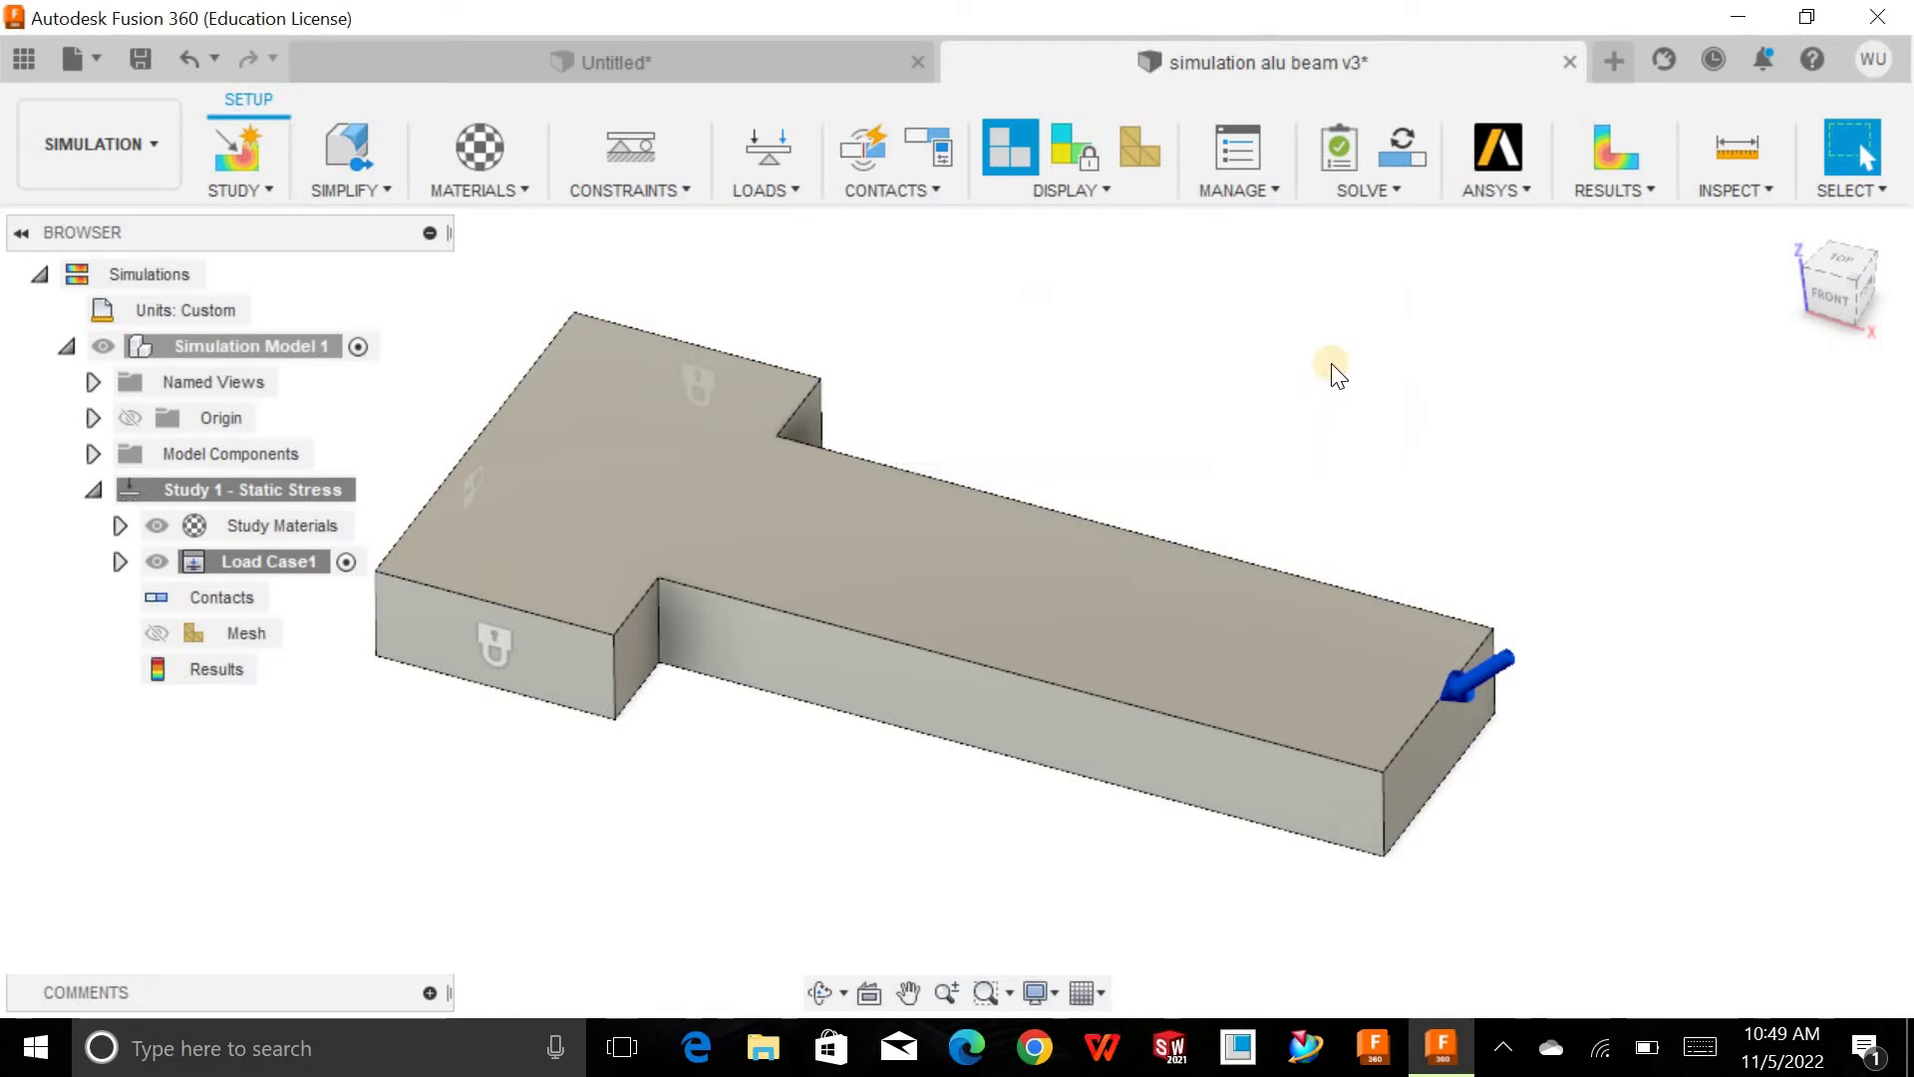
- Solve Study 1 - Static Stress of Simulation Model 1 on the cloud
click(1358, 190)
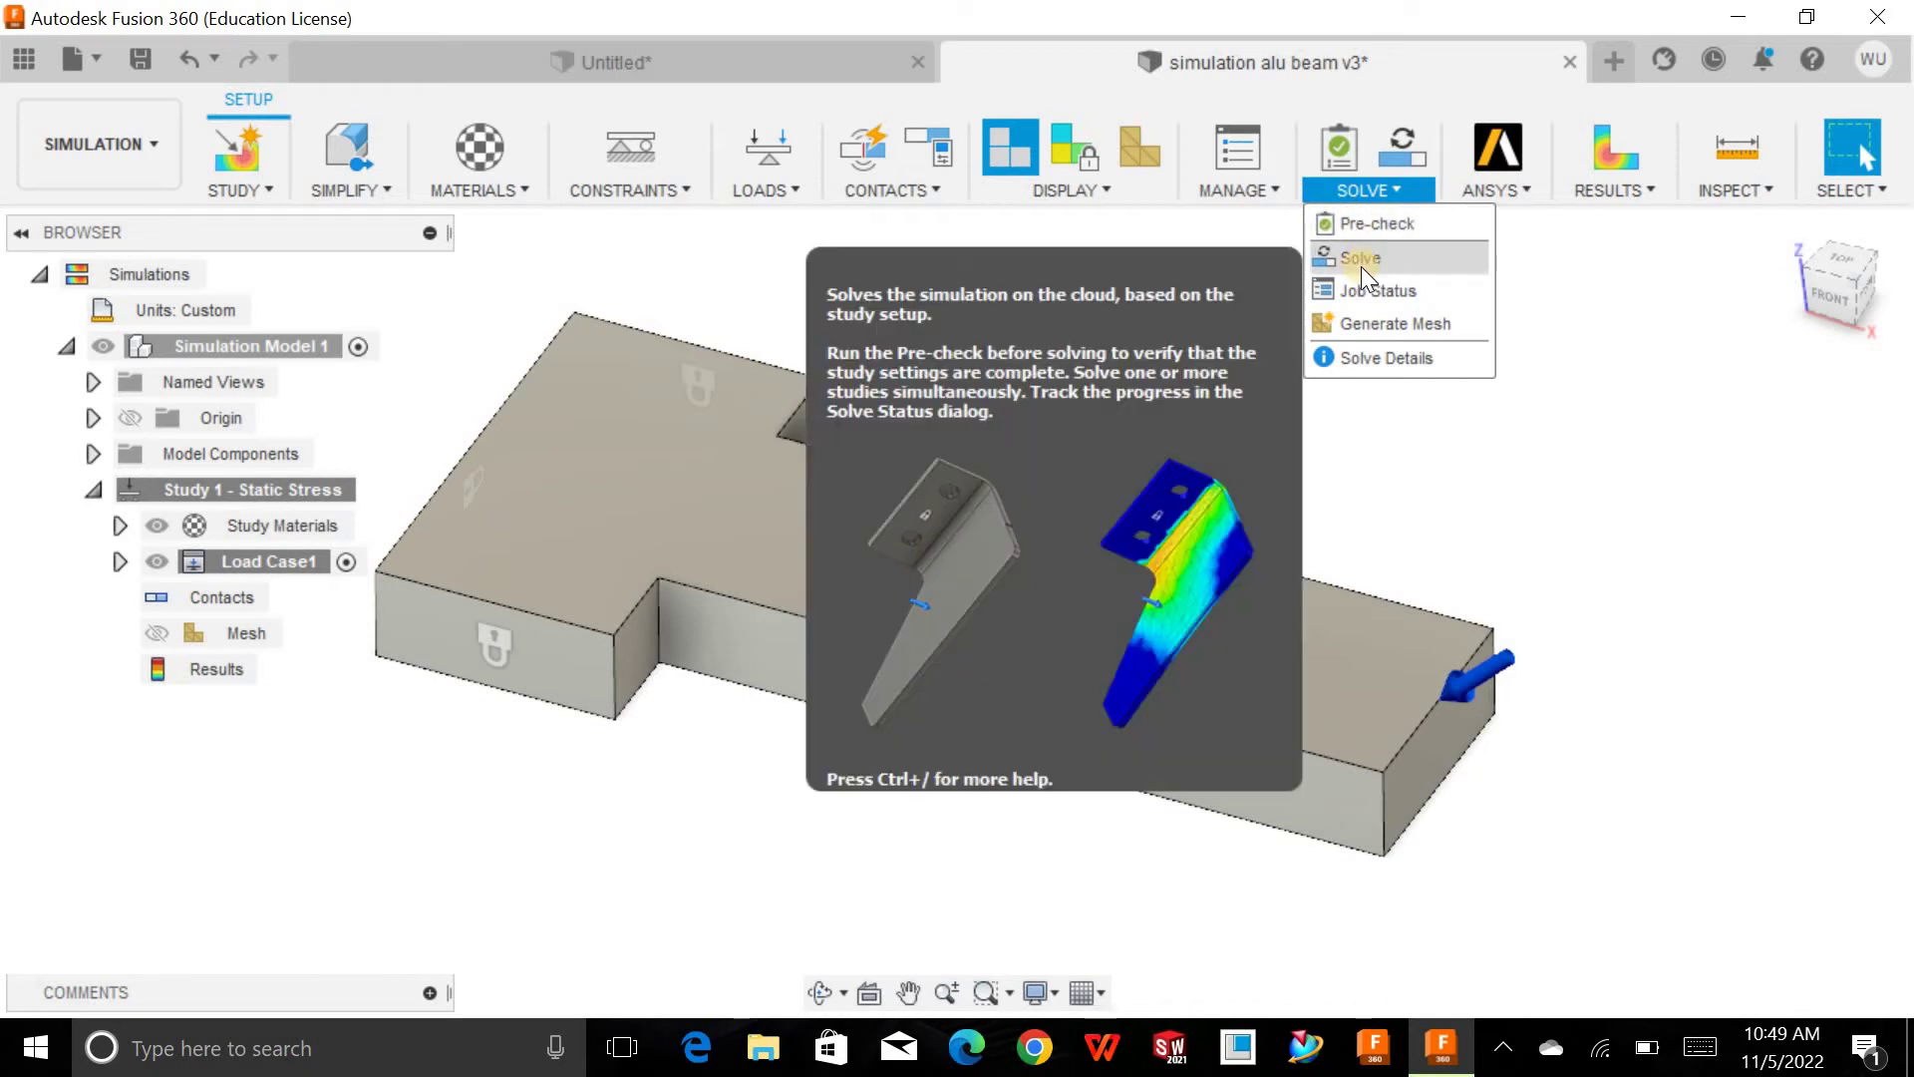
click(1361, 262)
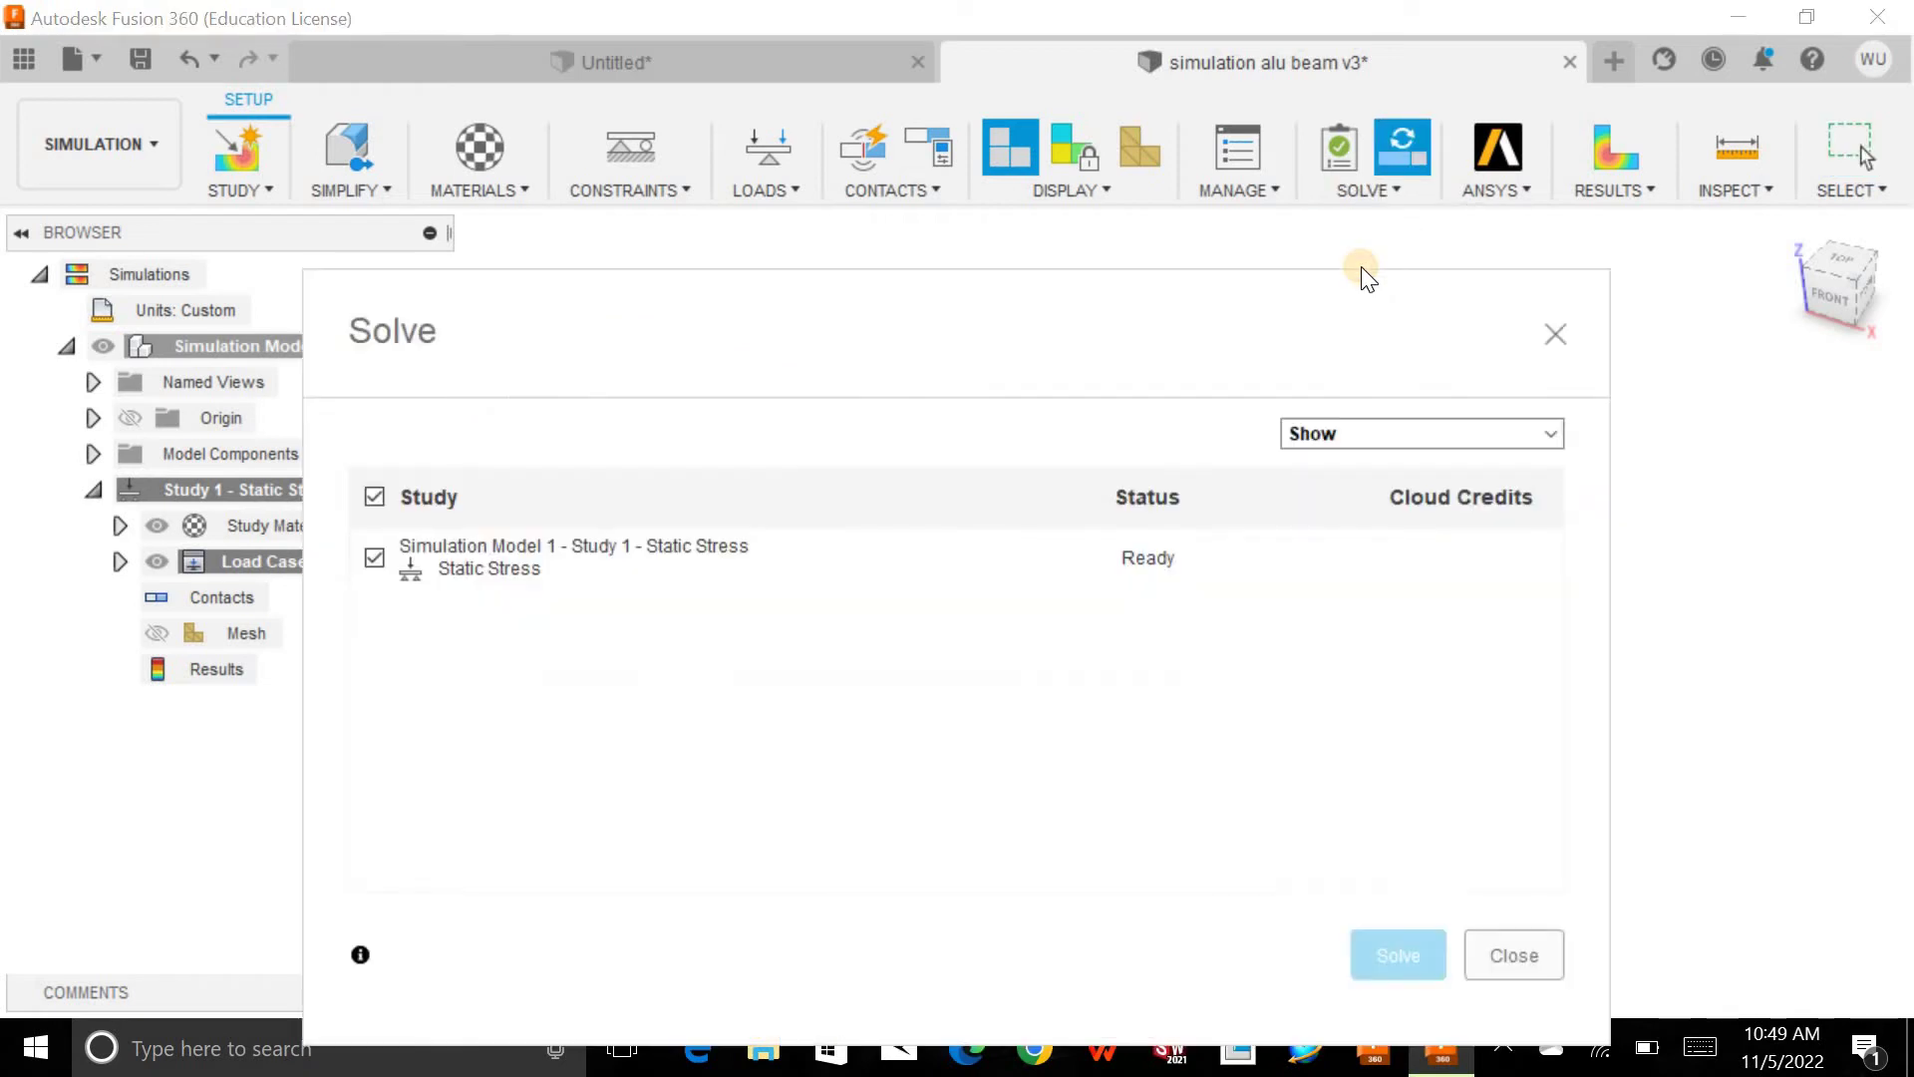
drag(1051, 297, 1087, 158)
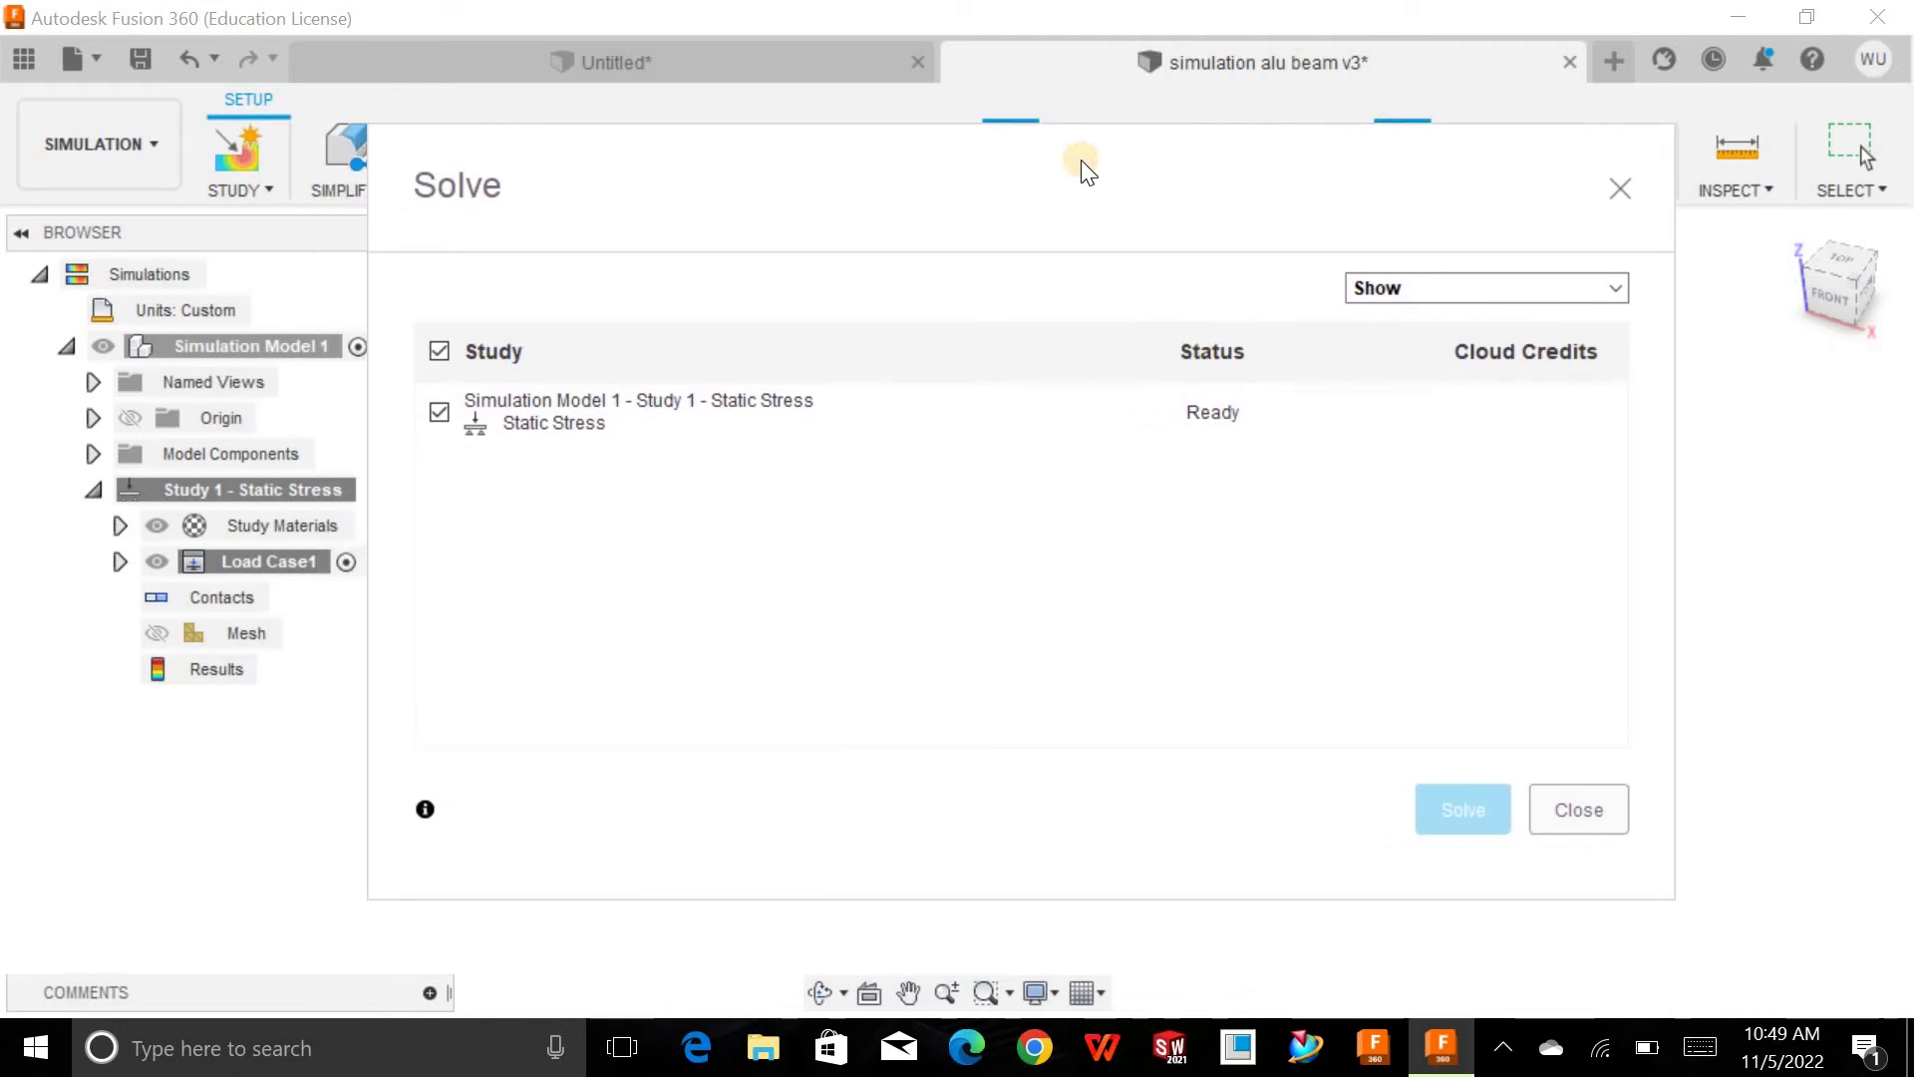
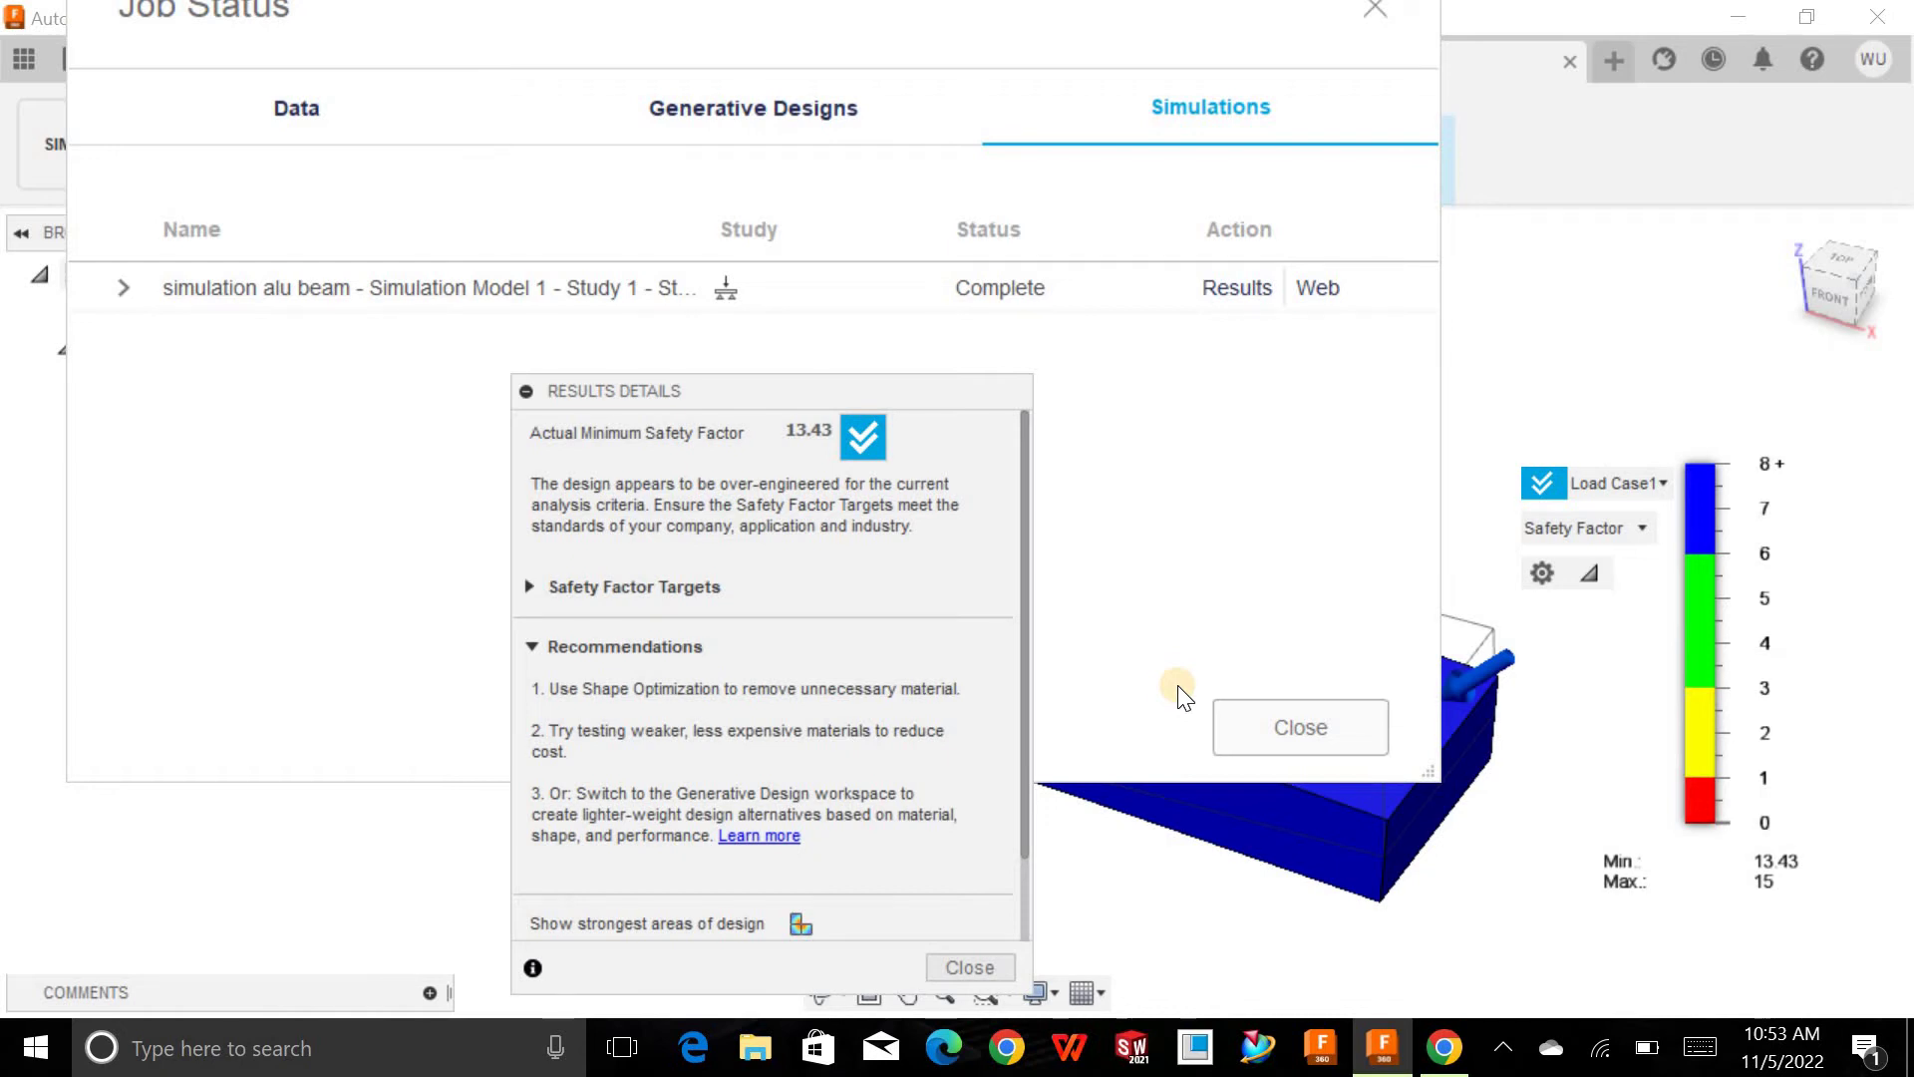
- Read the results details with the minimum safety factor, and close them together with the job status window
drag(803, 389, 715, 329)
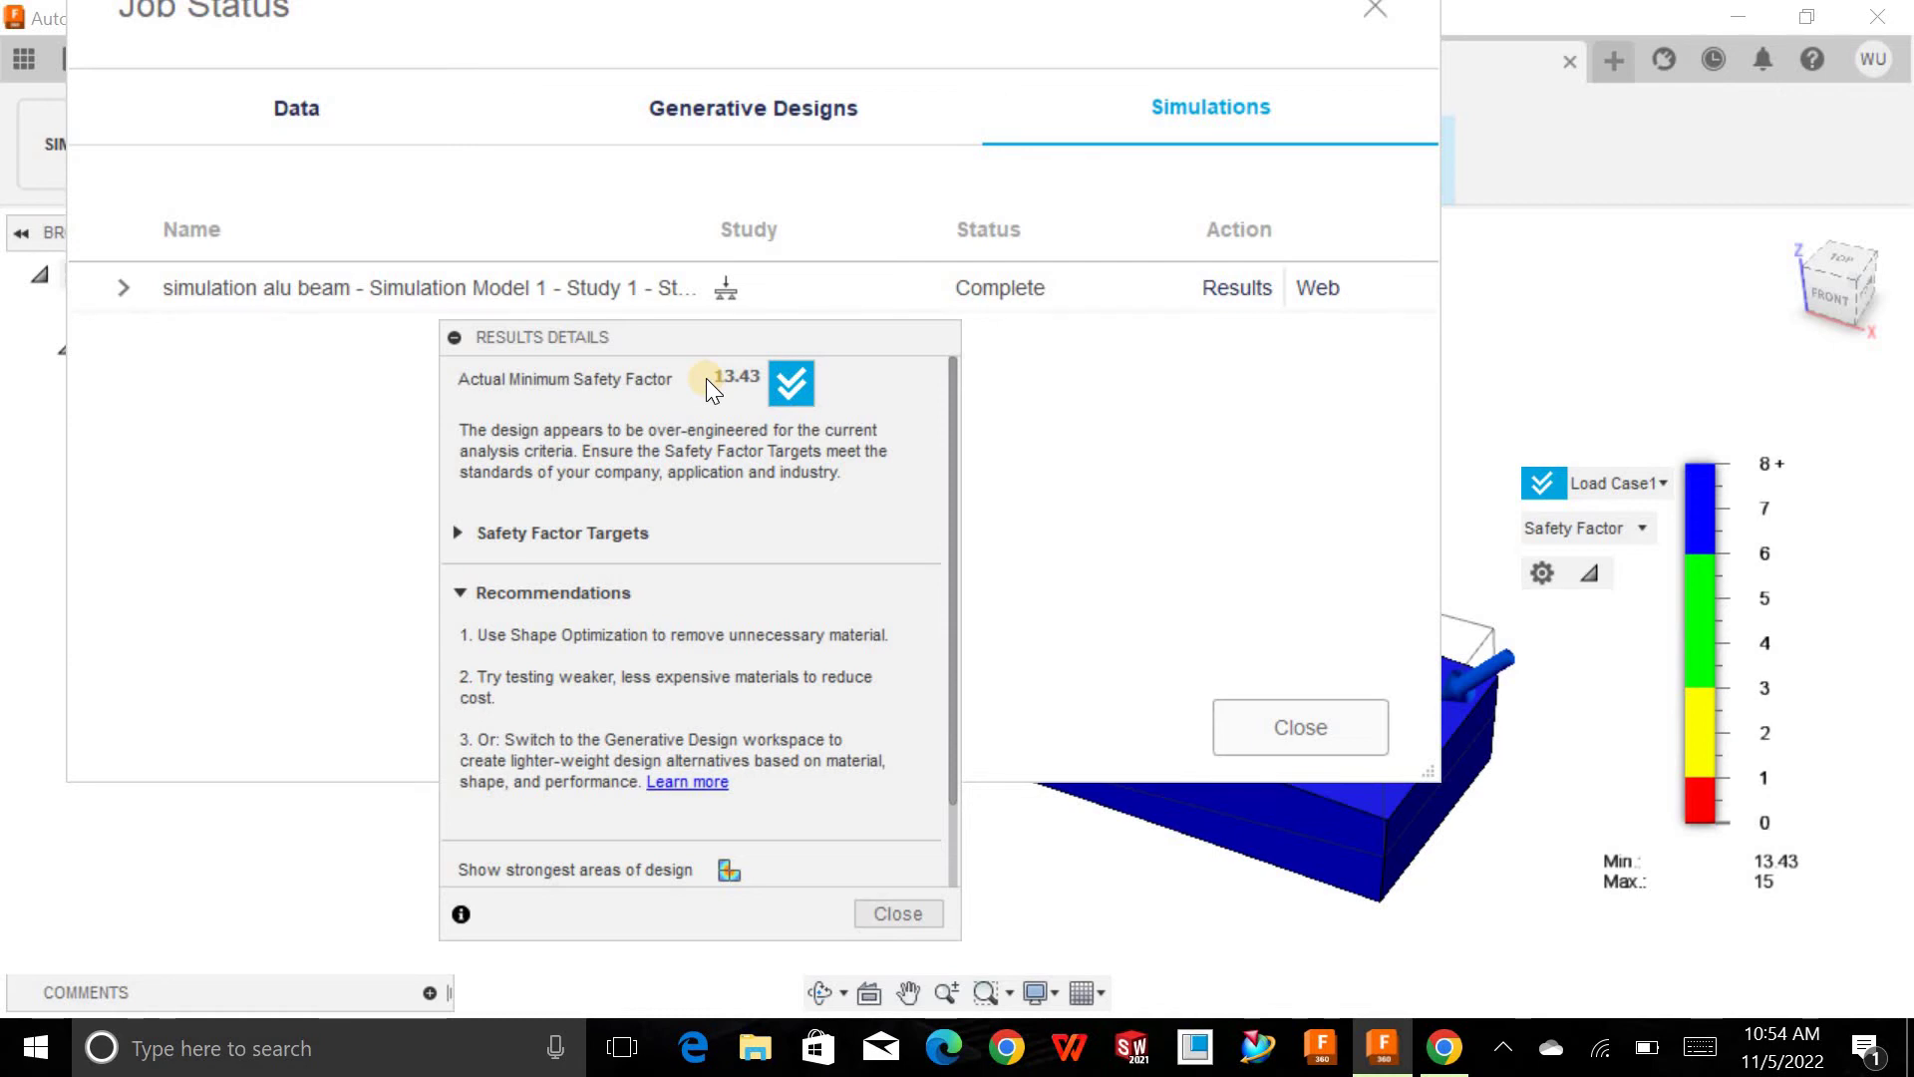
drag(692, 337, 658, 264)
click(829, 860)
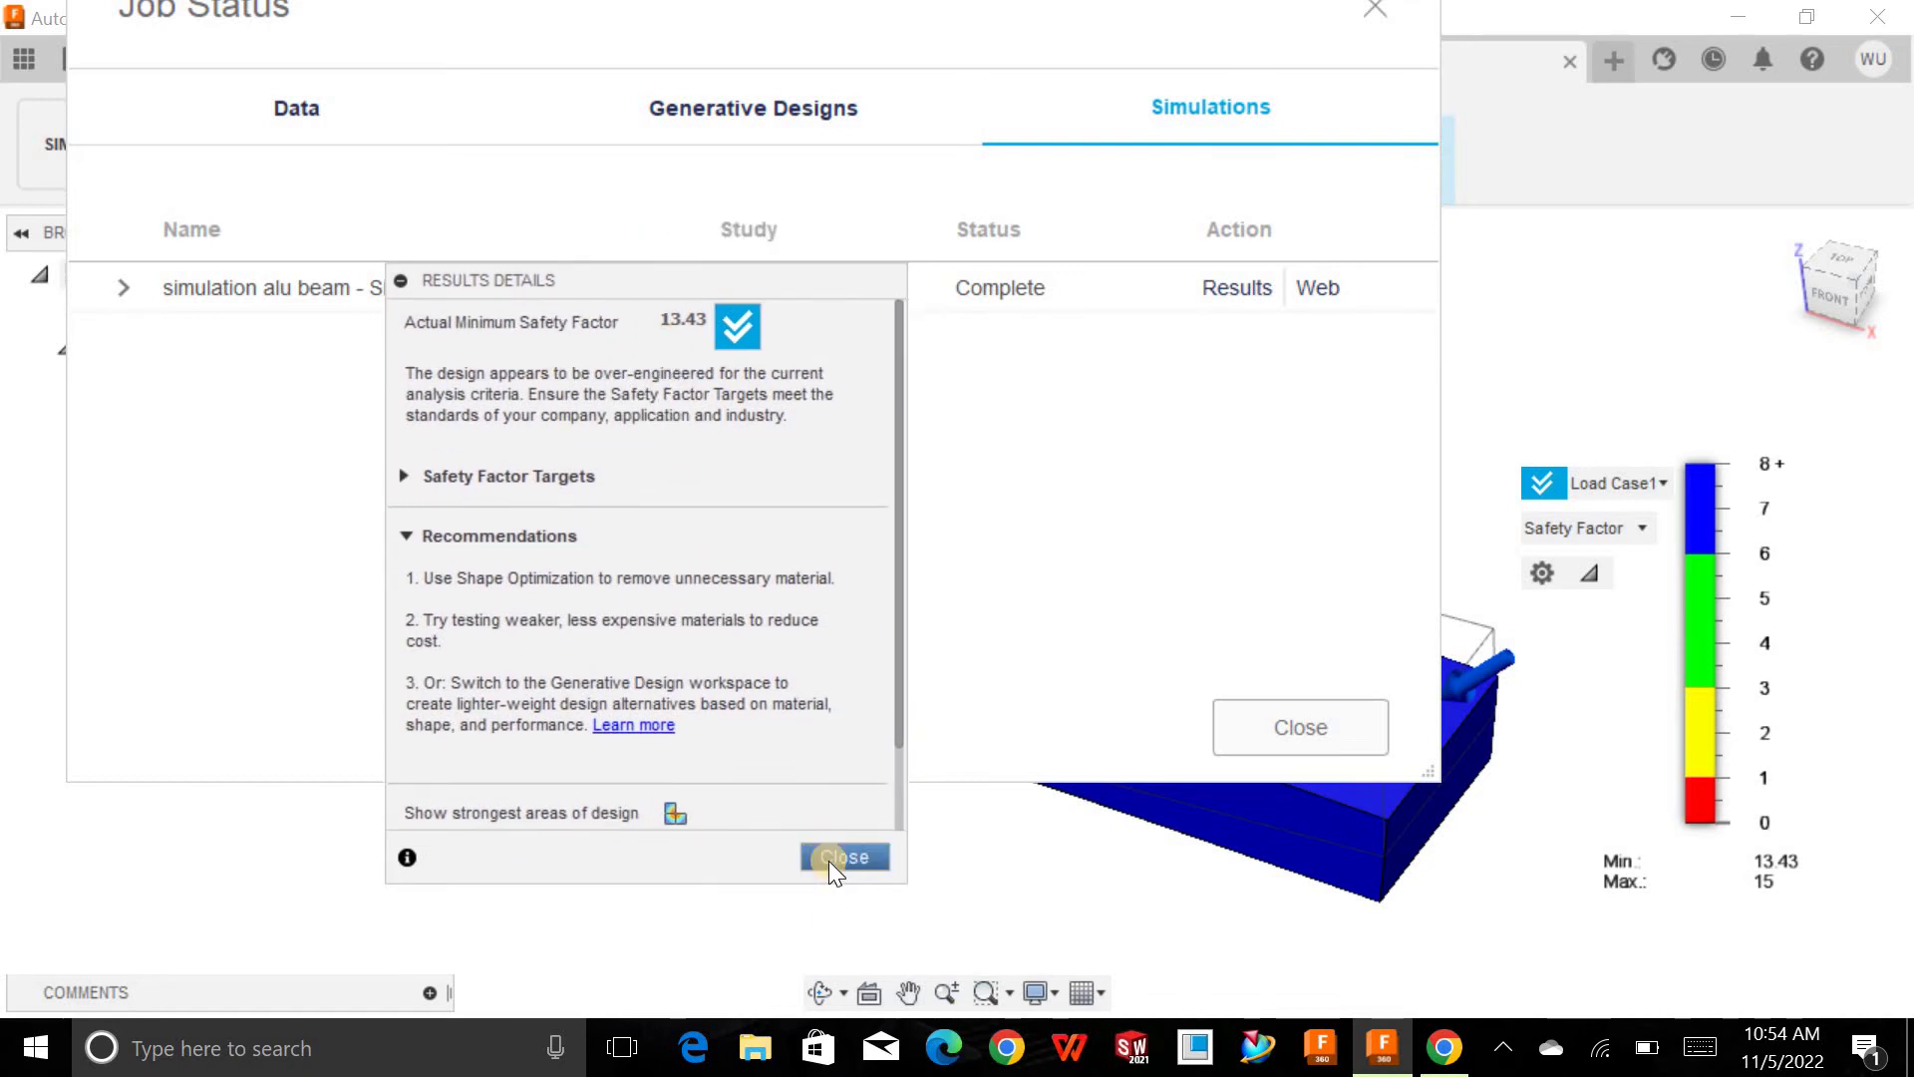
click(850, 117)
click(1391, 760)
- Place the minimum and maximum safety factor labels clear of the beam and keep Load Case1 as the displayed load case
shift+middle_drag(1381, 369, 1283, 345)
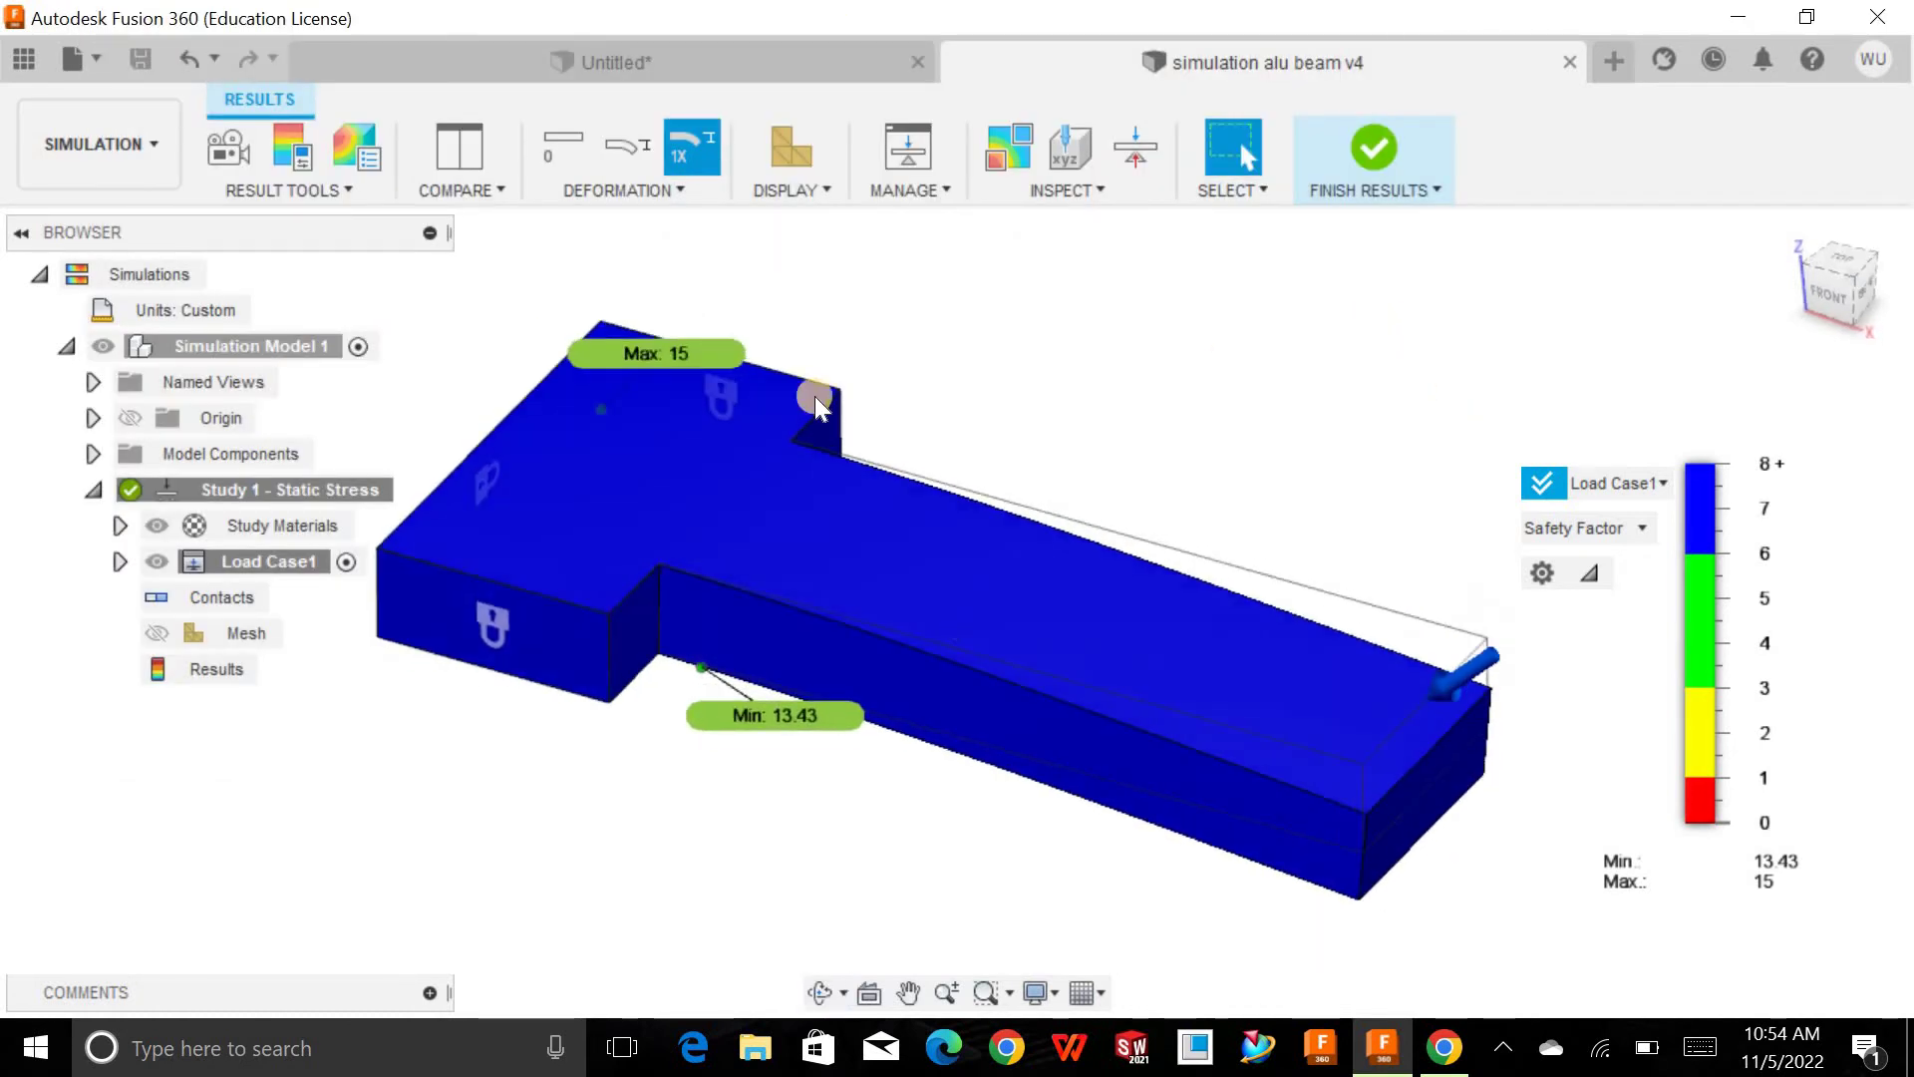
drag(786, 722, 698, 810)
drag(1205, 436, 1246, 439)
key(Escape)
click(1612, 483)
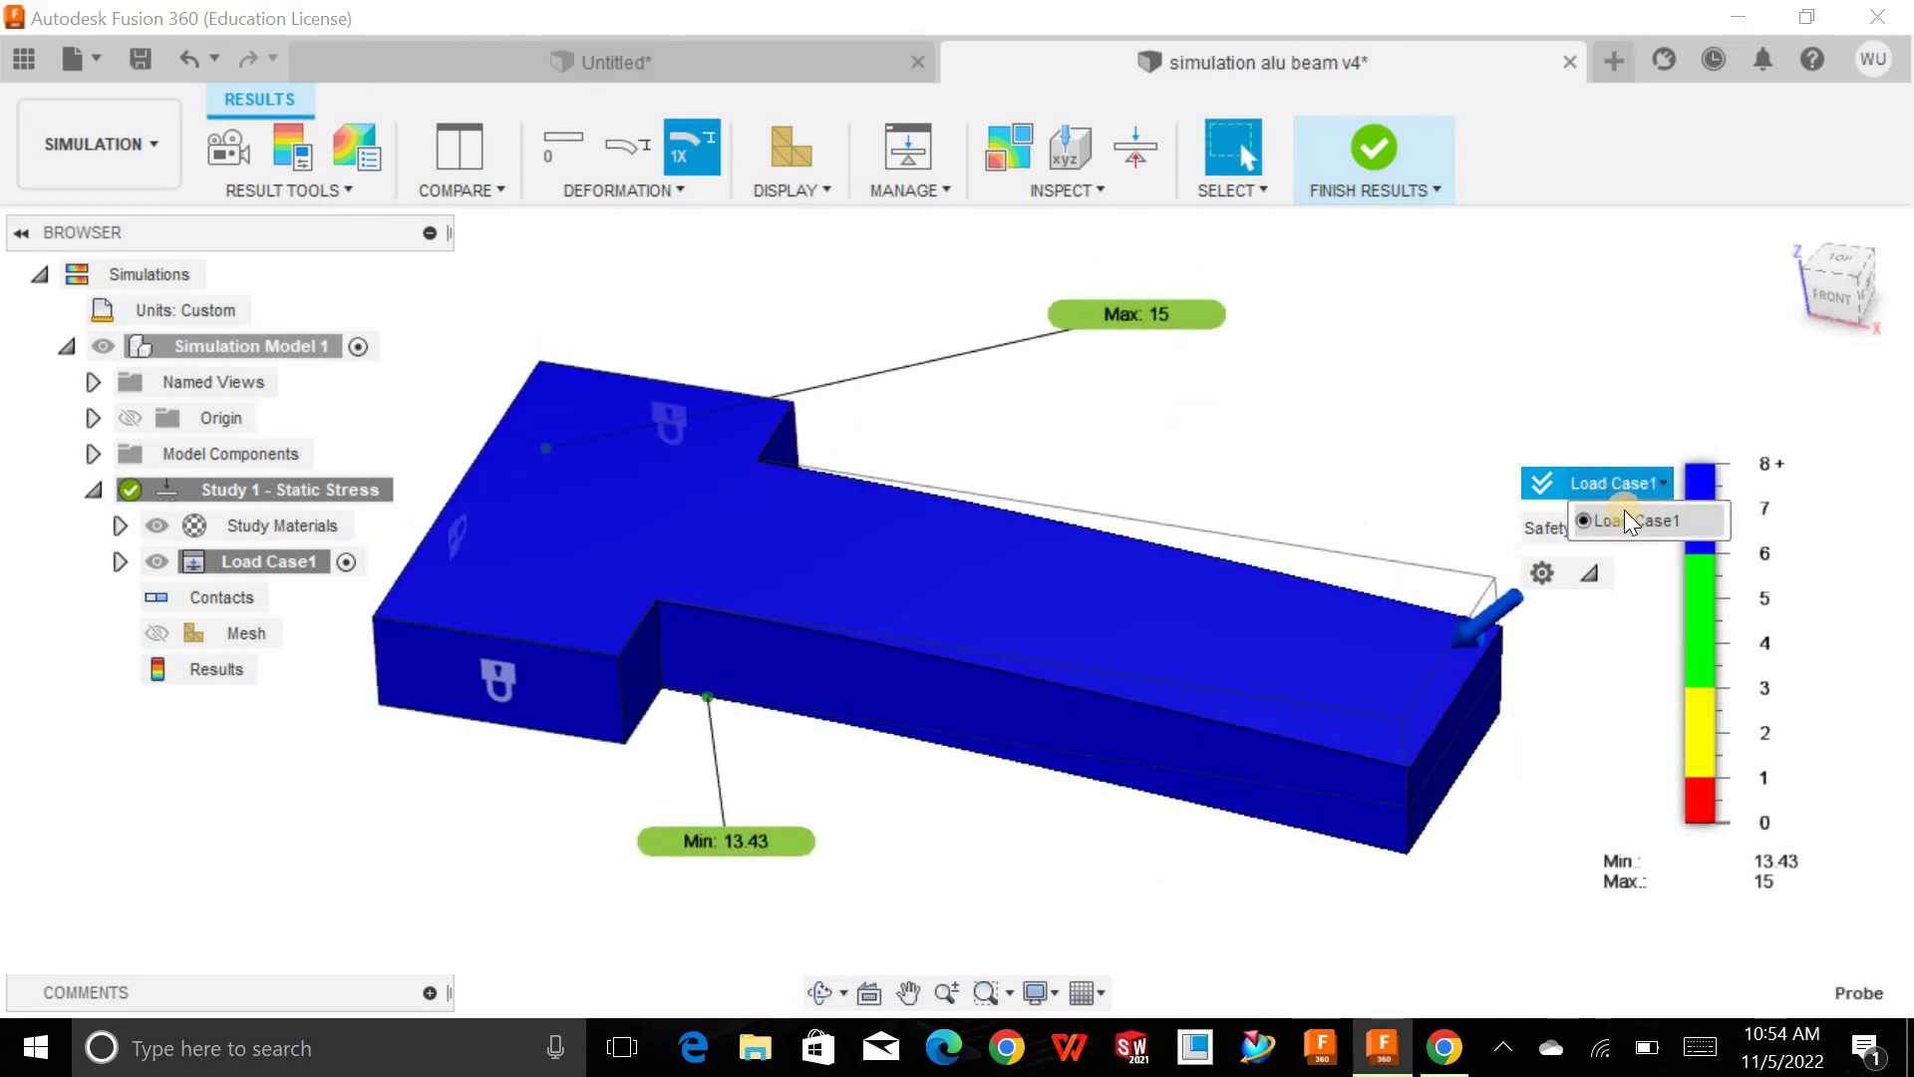
click(1624, 513)
- Display the beam's stress result and compare it with the displacement result
click(1620, 529)
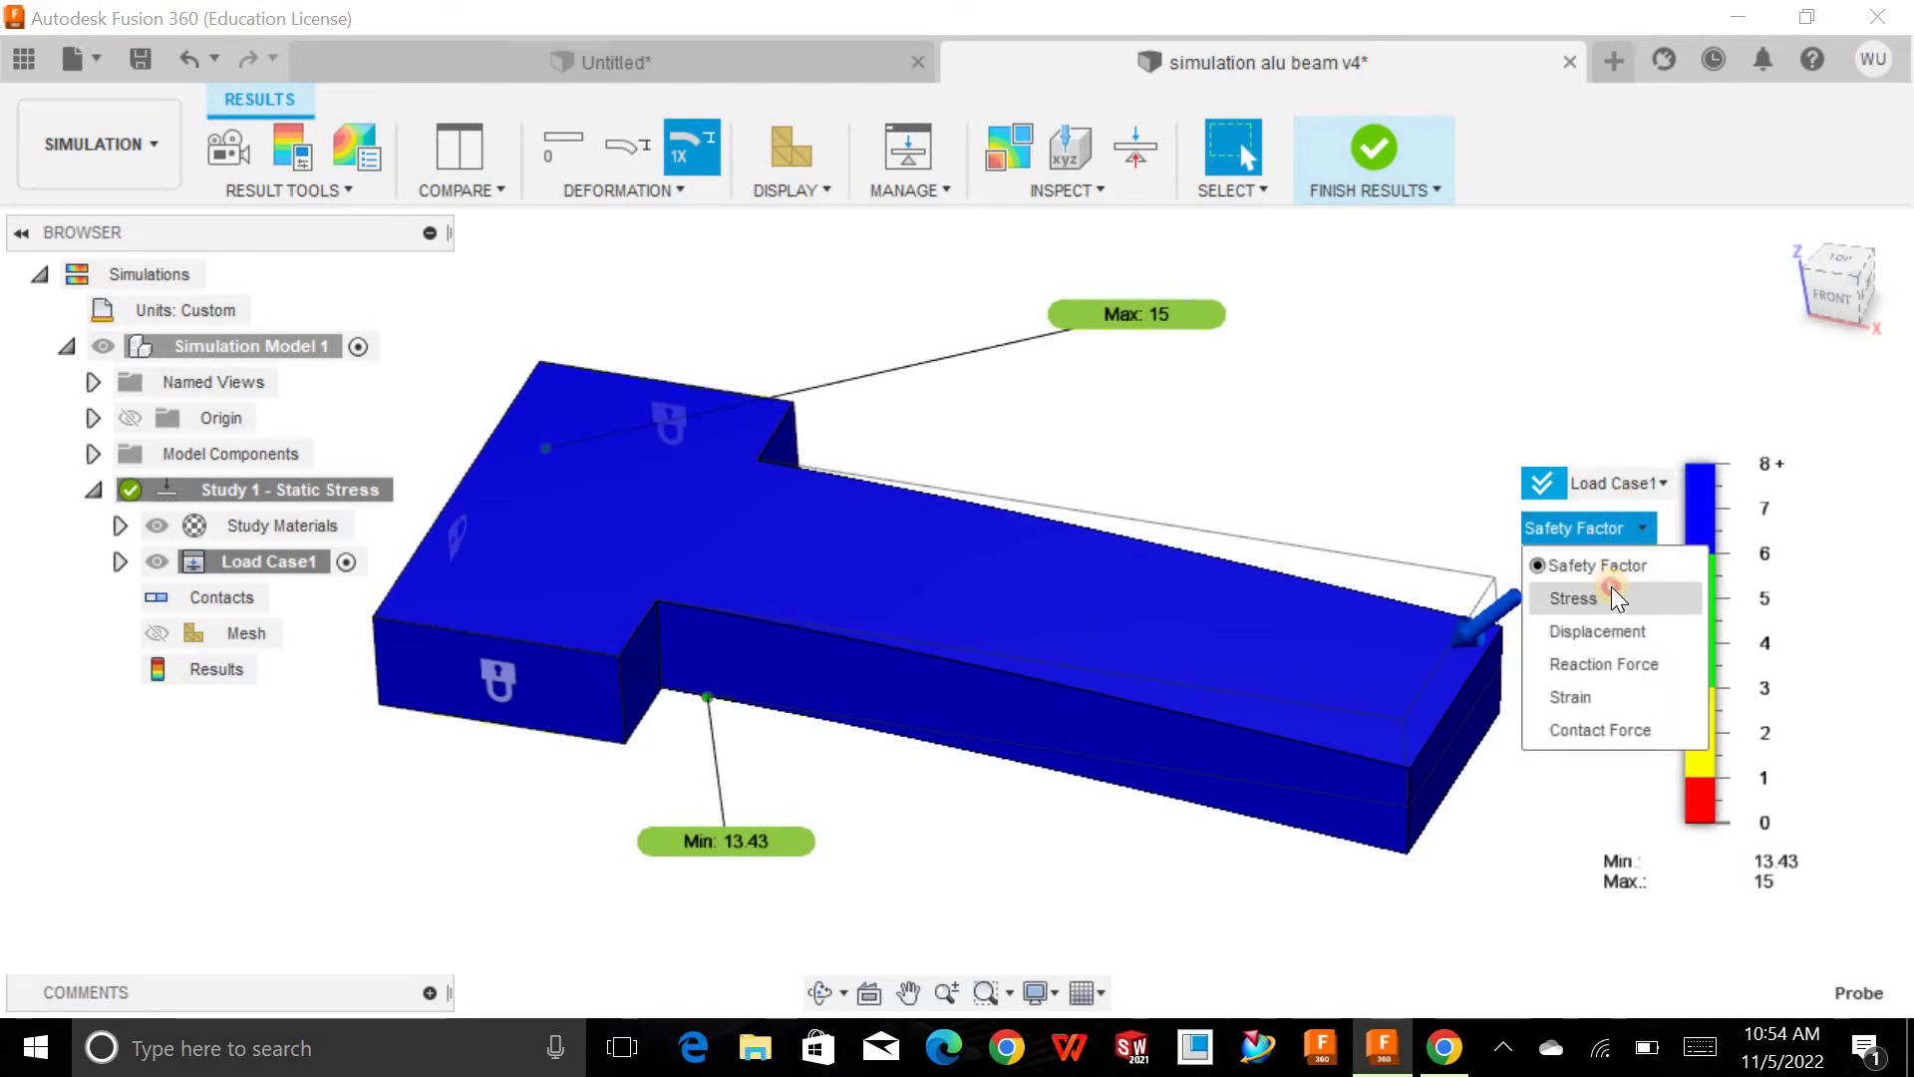
click(1612, 590)
shift+middle_drag(1338, 351, 1326, 352)
click(1612, 530)
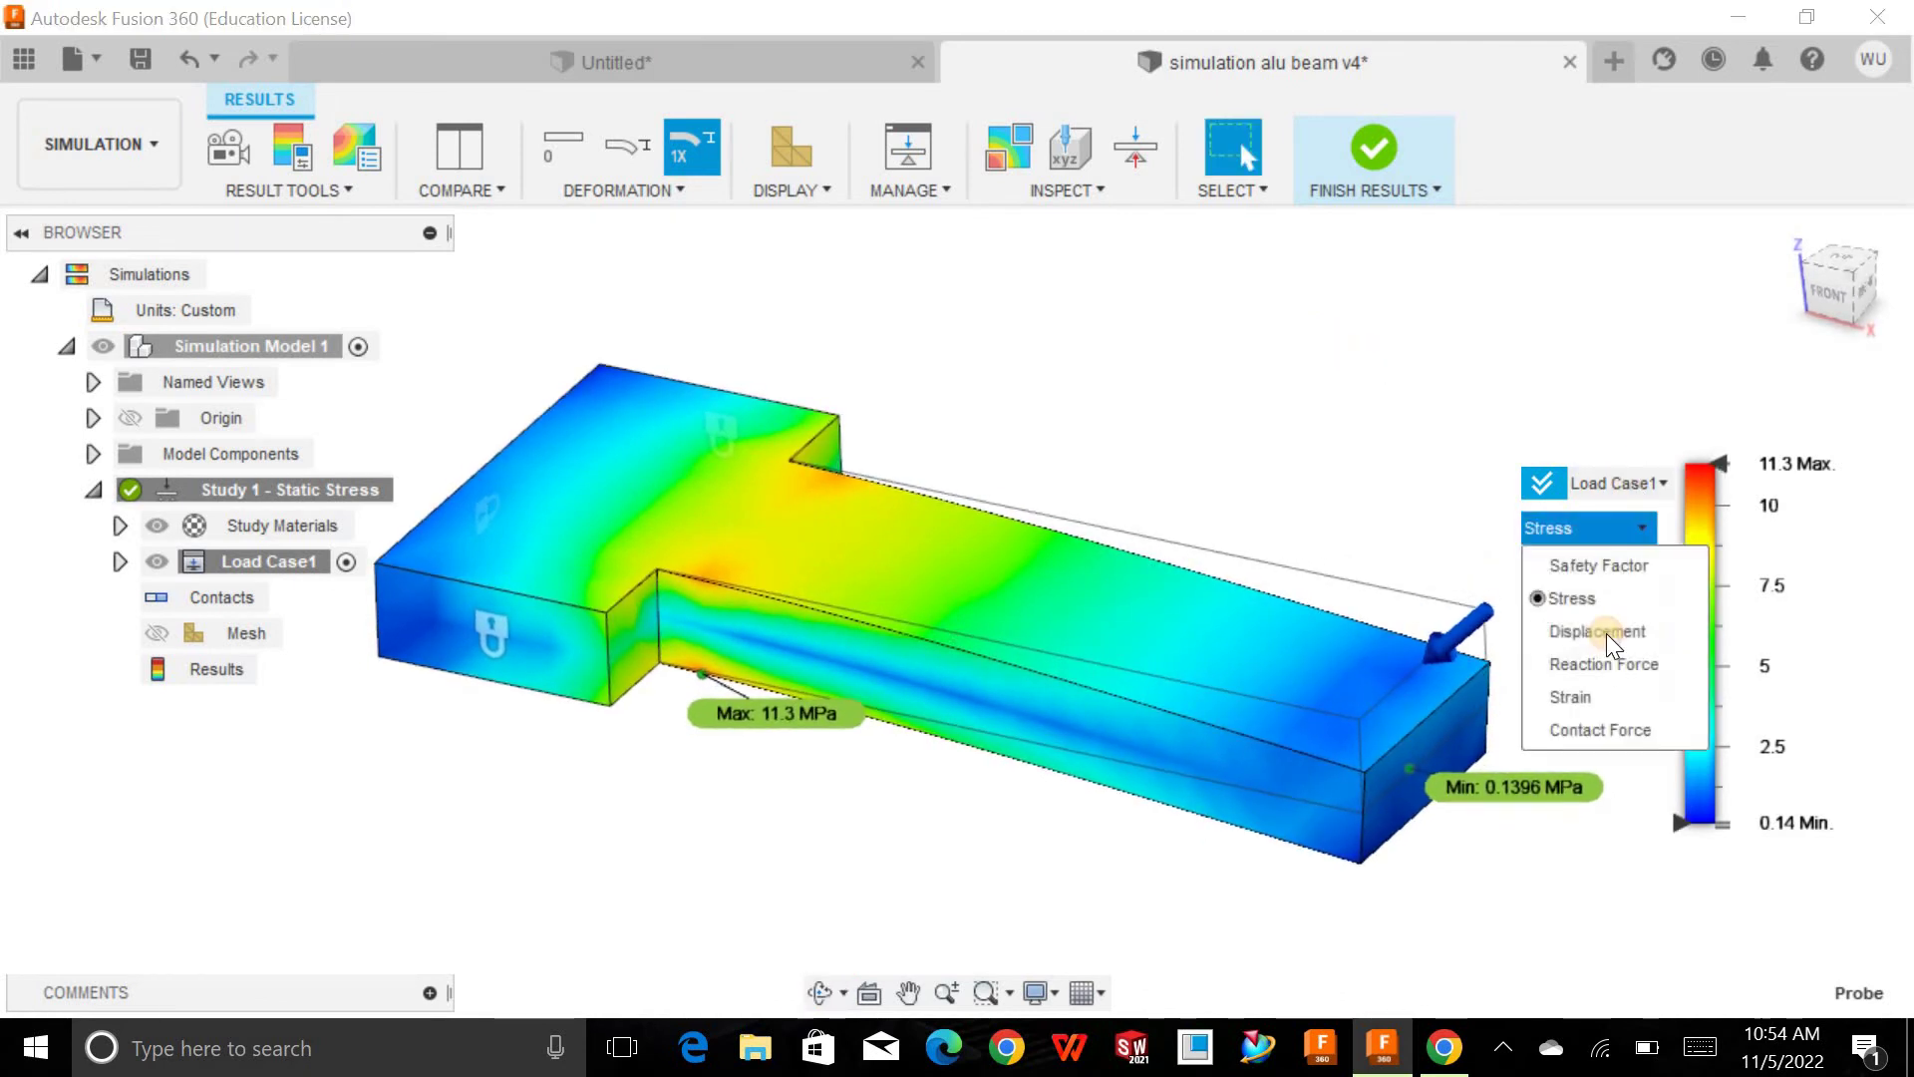
click(1607, 628)
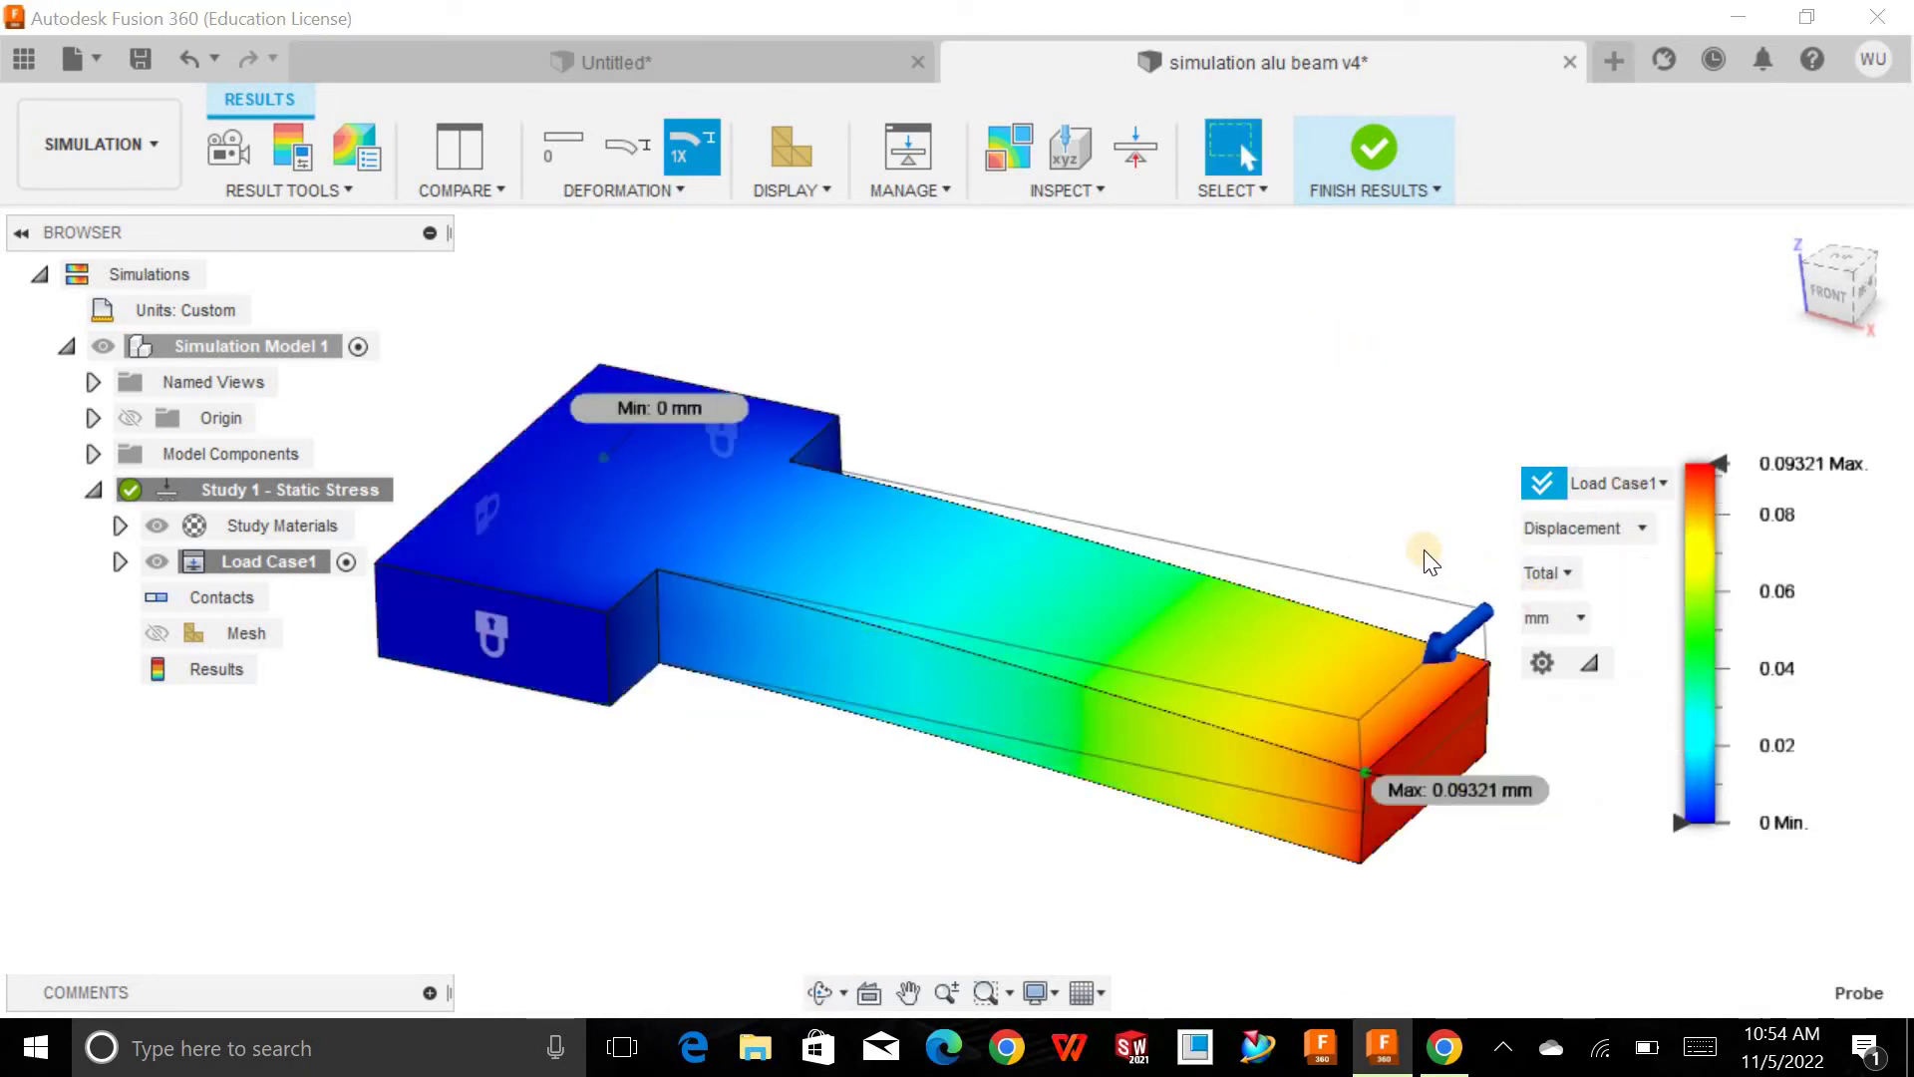
- Return to the Von Mises stress result and examine the distribution around the inner corners and along the beam
click(1561, 526)
click(1556, 599)
shift+middle_drag(1262, 395, 676, 622)
key(Escape)
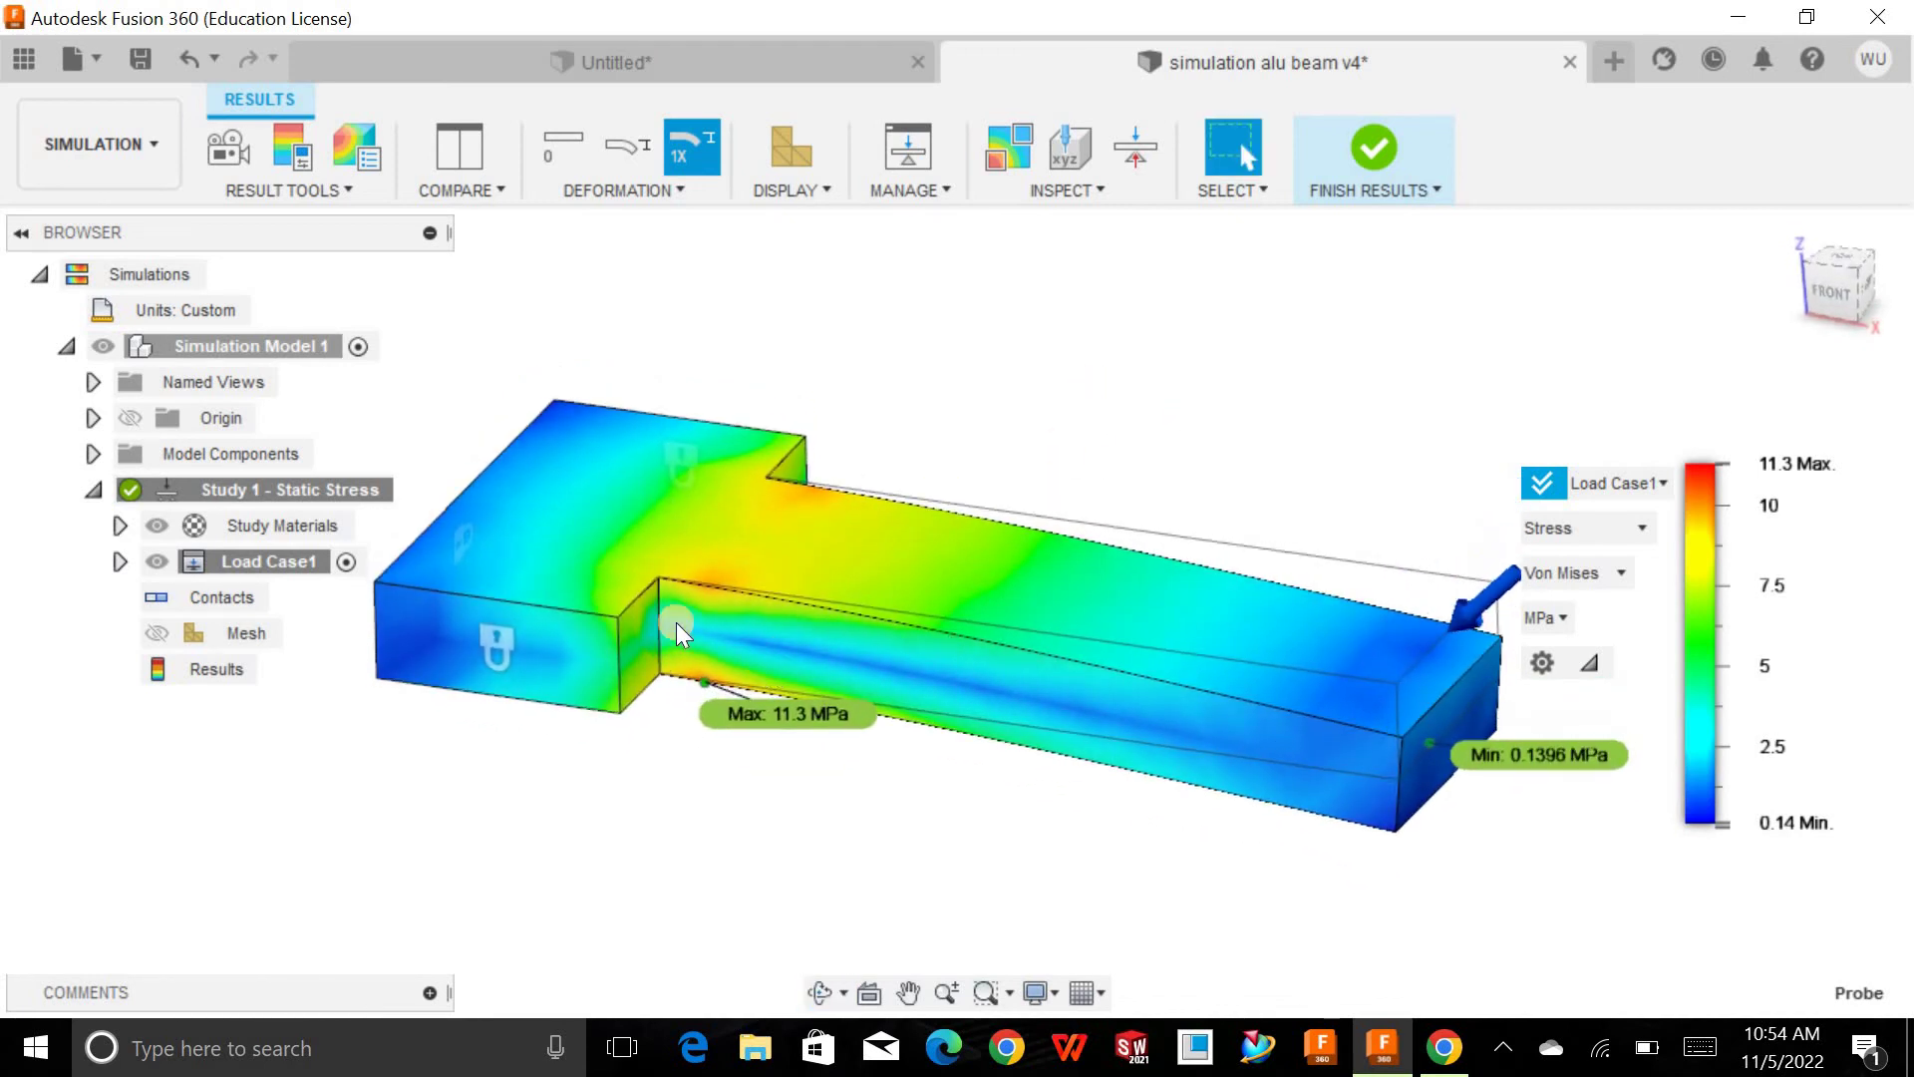
shift+middle_drag(1116, 333, 1416, 439)
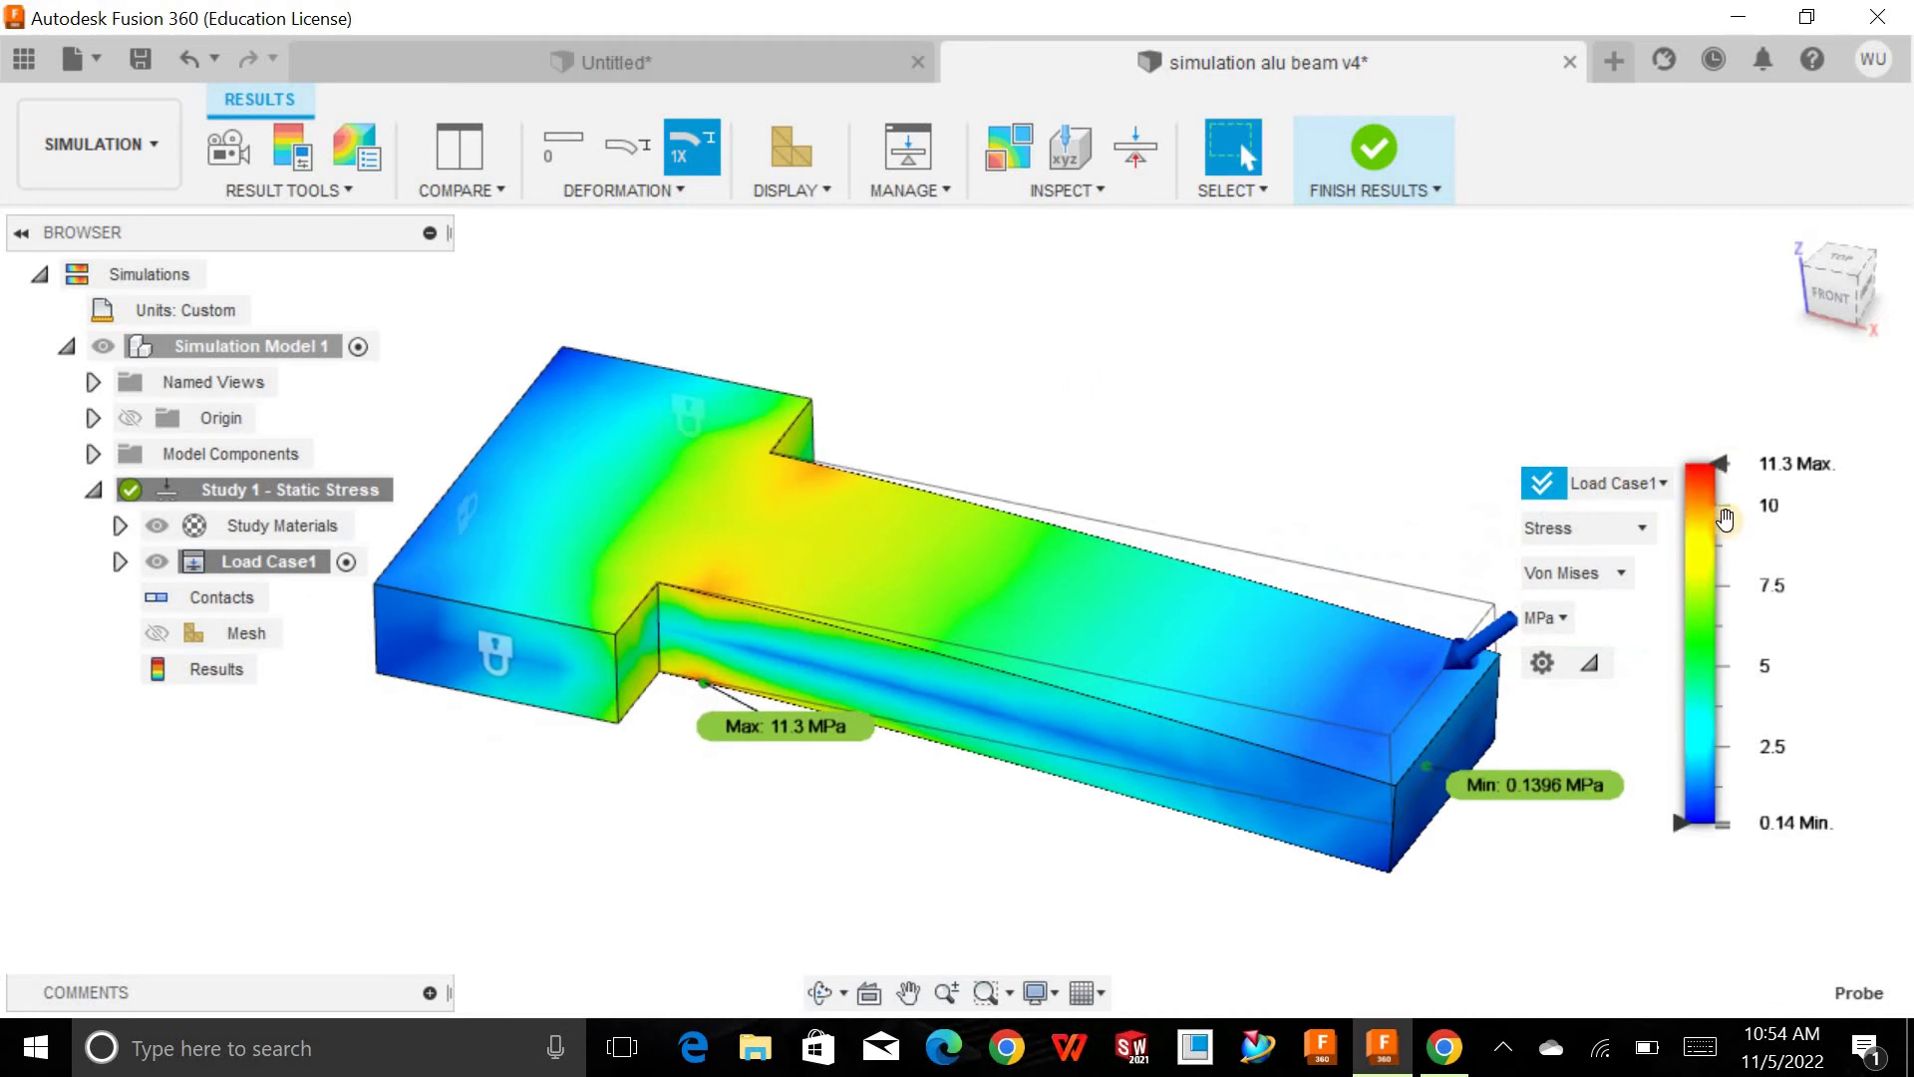
- Display the total displacement result and pull the maximum label below the beam's free end to read it
click(1600, 531)
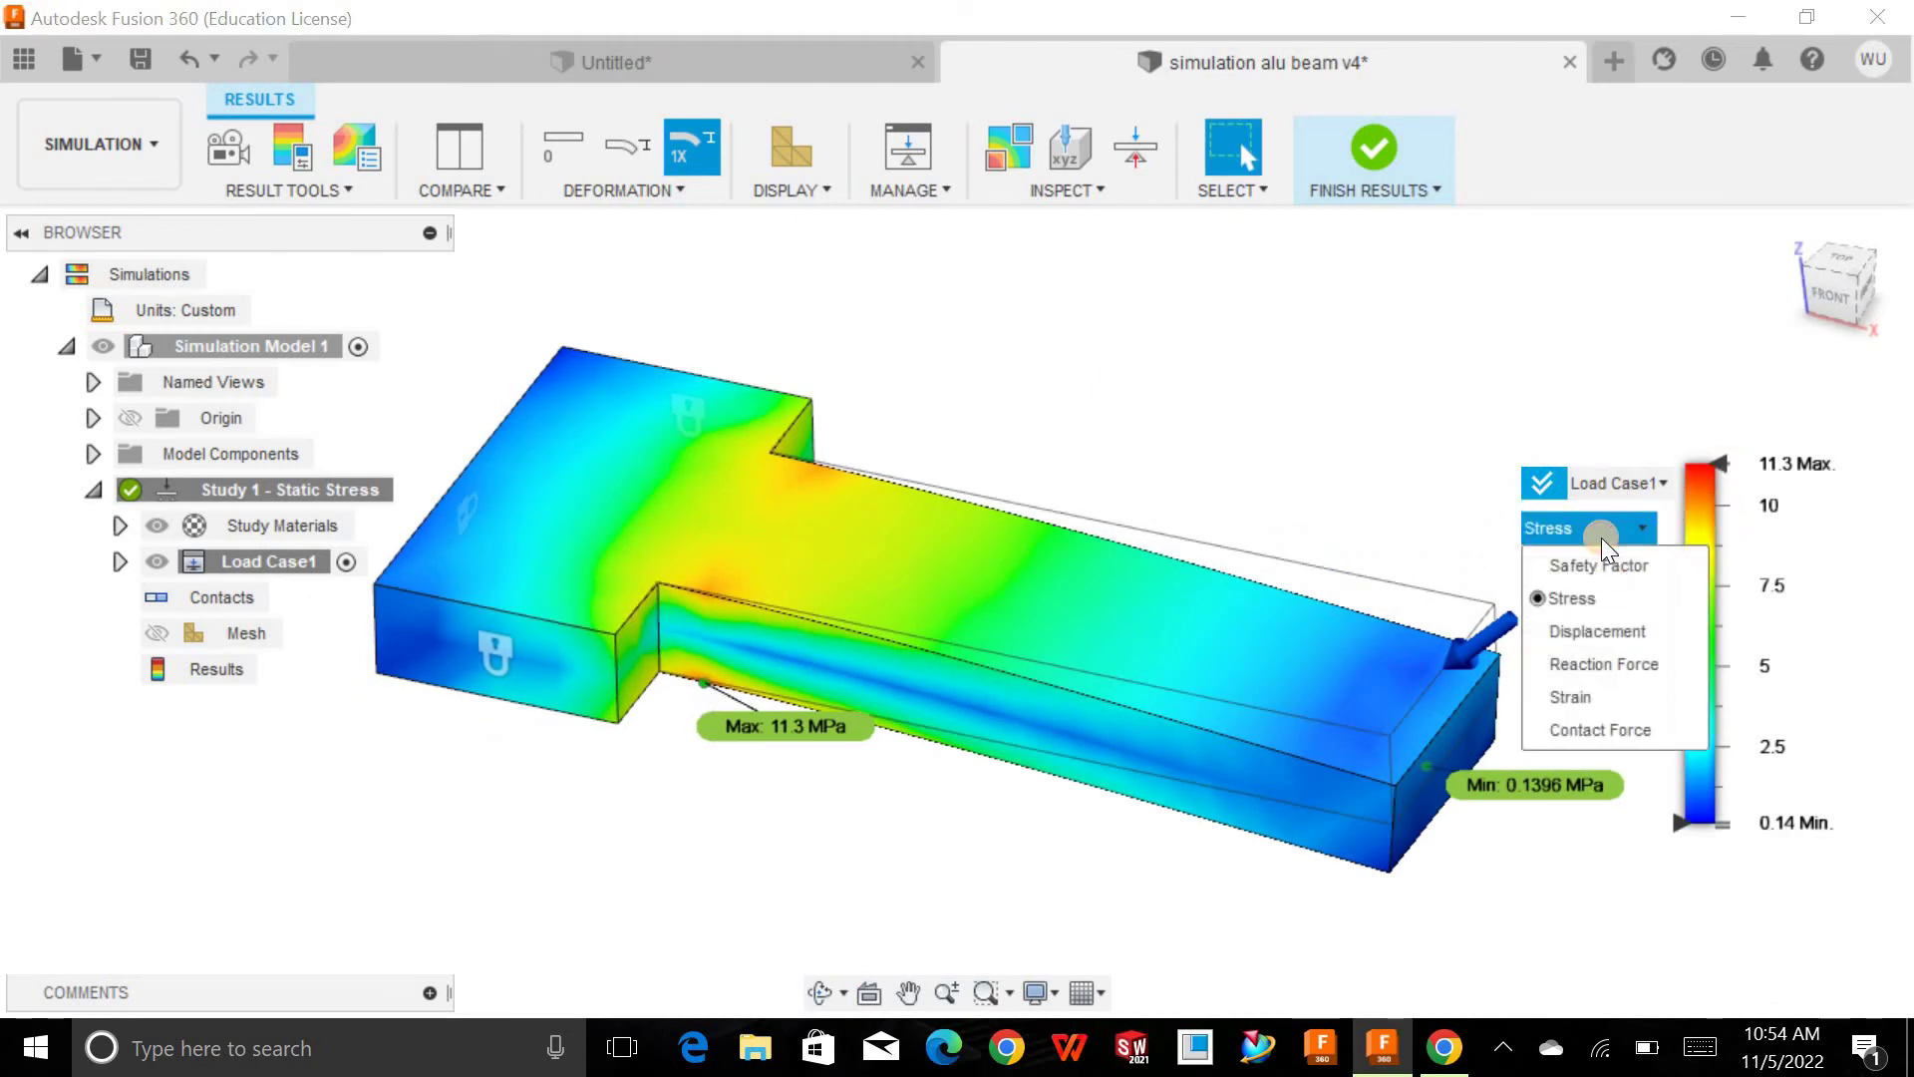
click(1597, 631)
shift+middle_drag(1299, 419, 1396, 474)
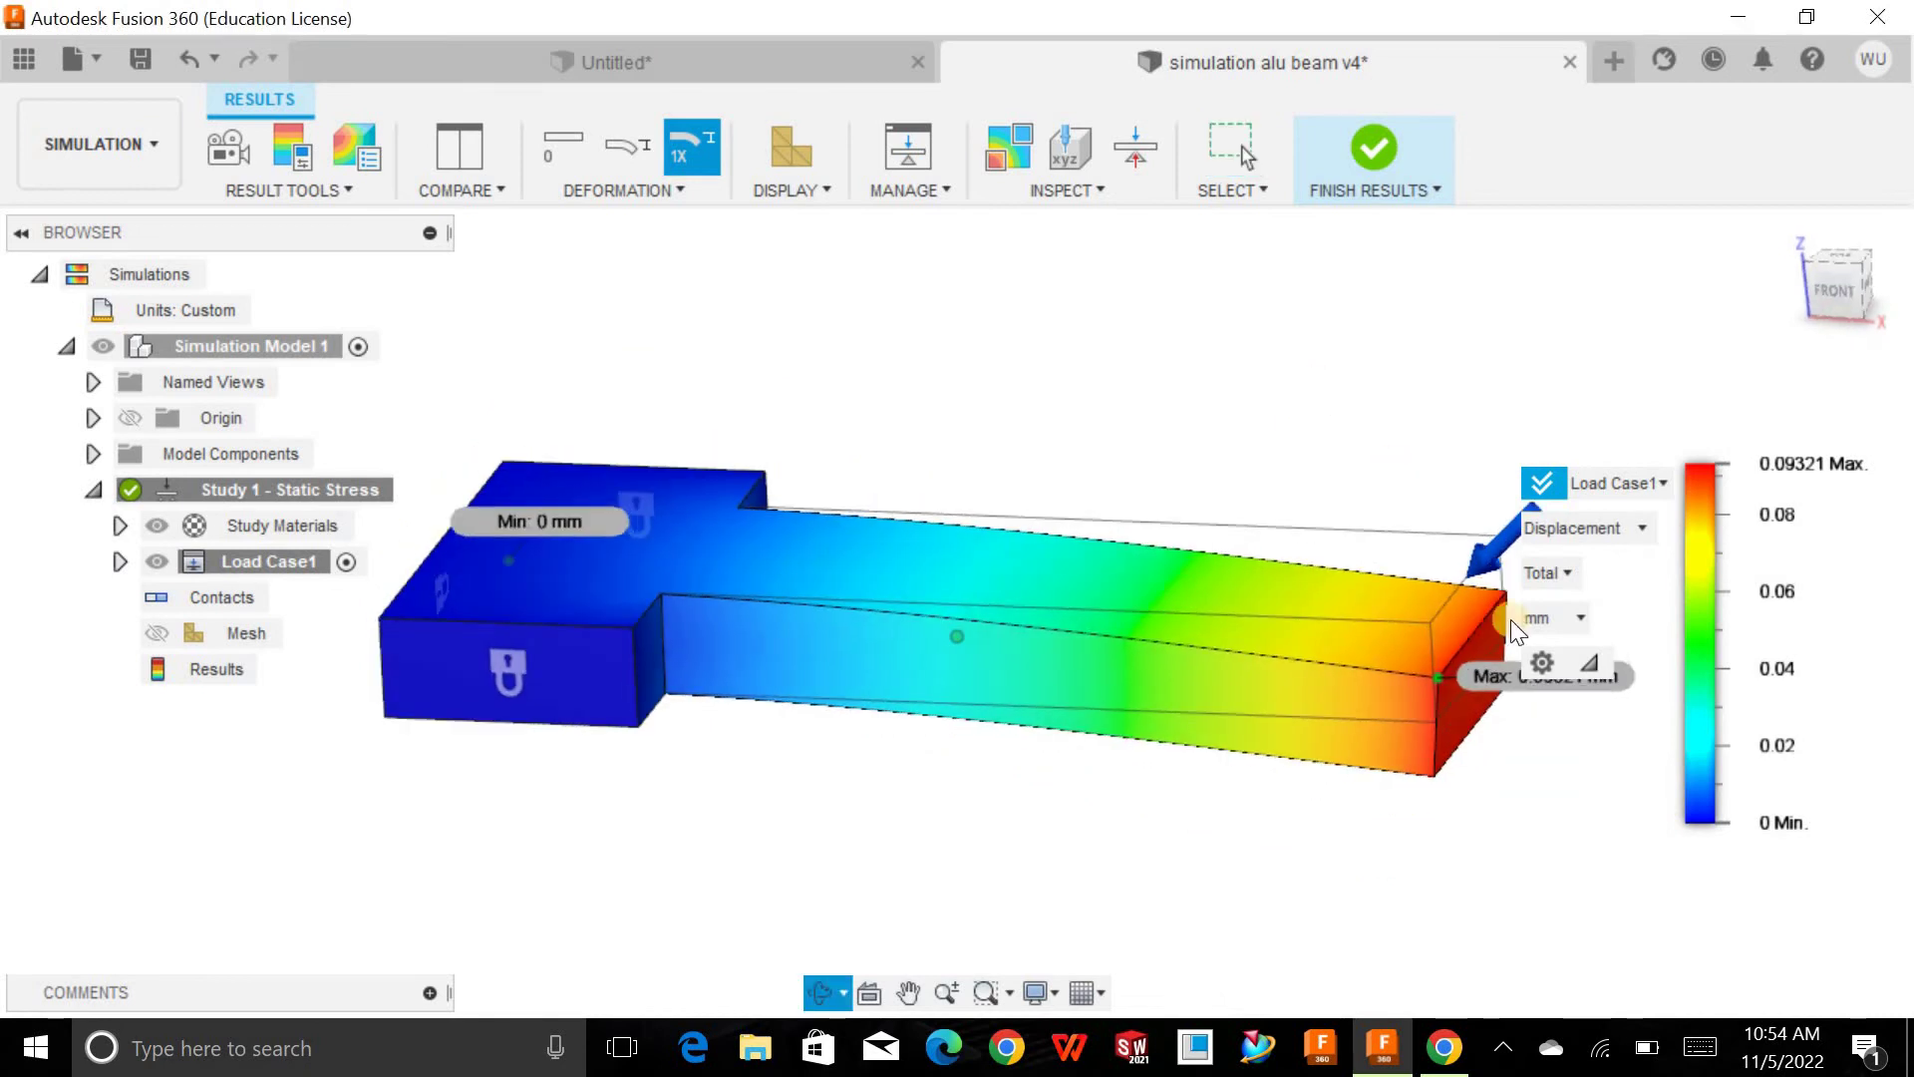
key(Escape)
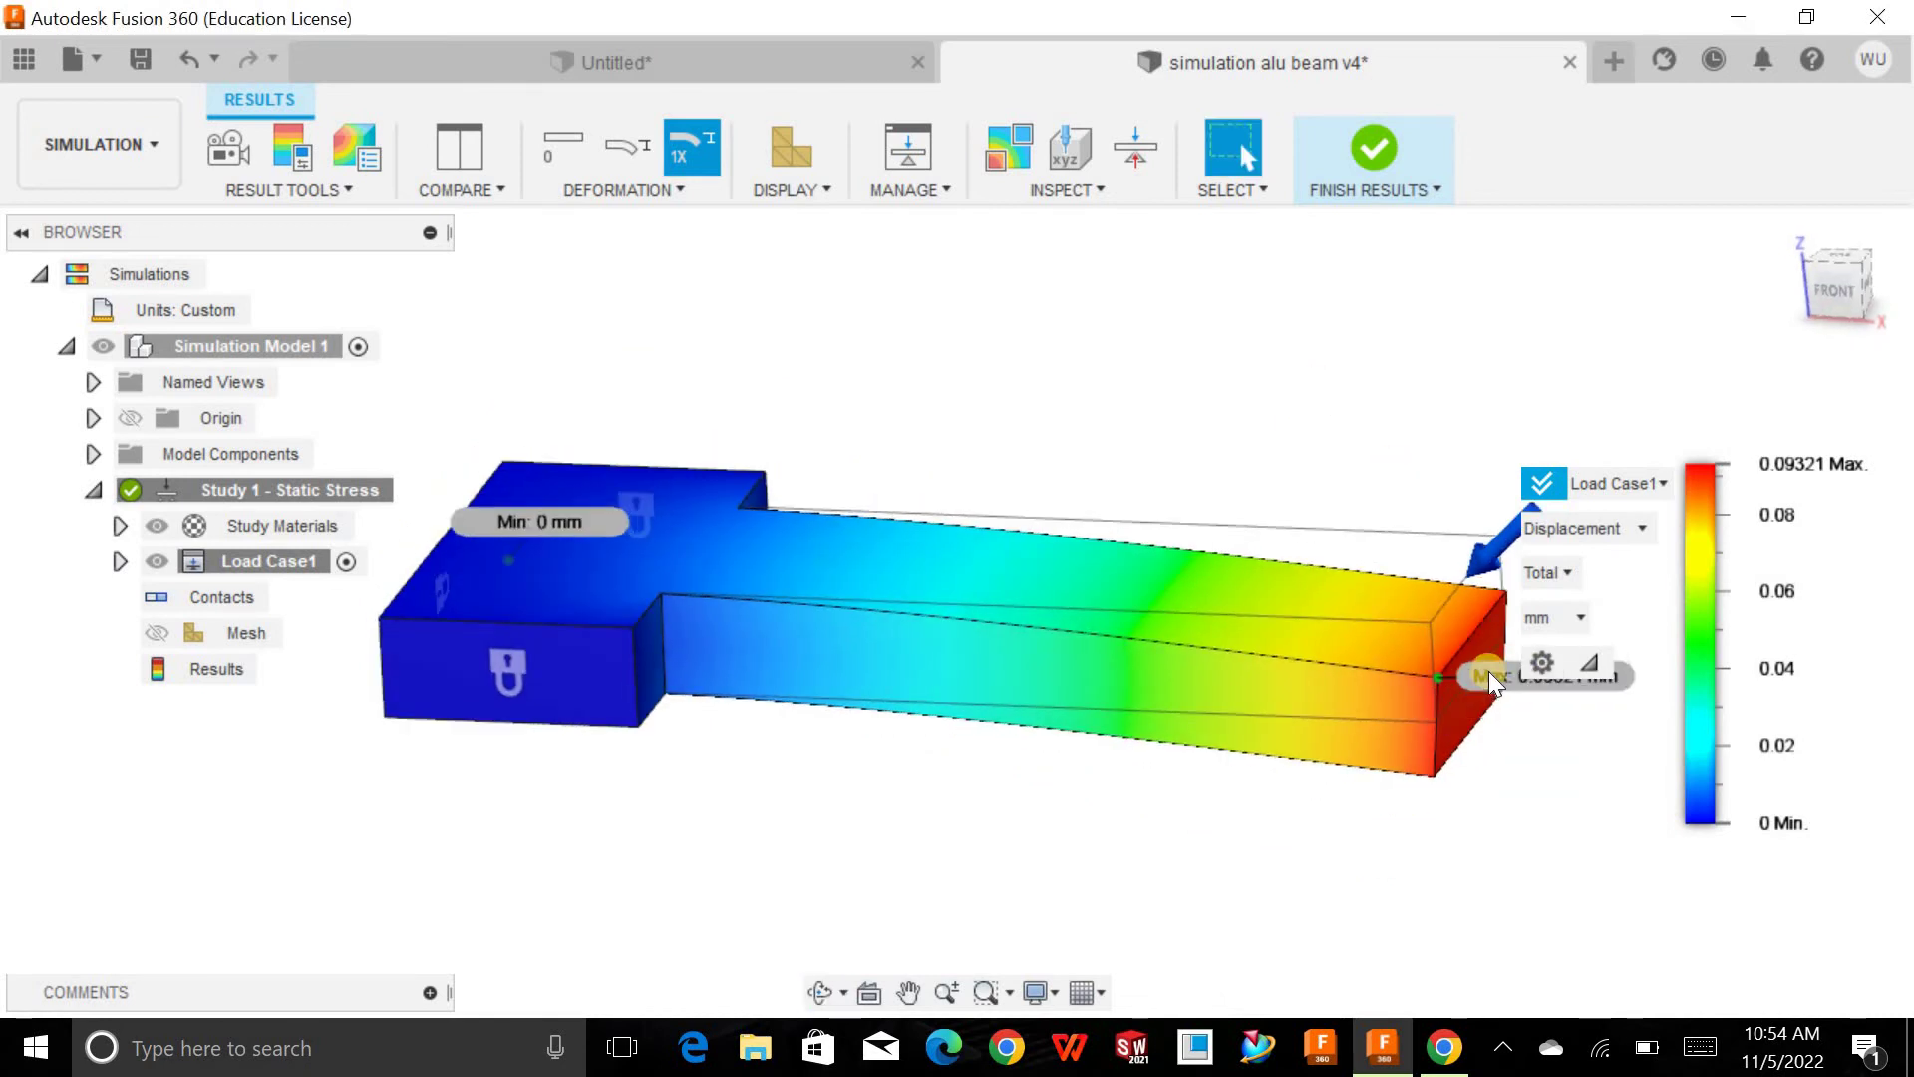
drag(1488, 672, 1483, 835)
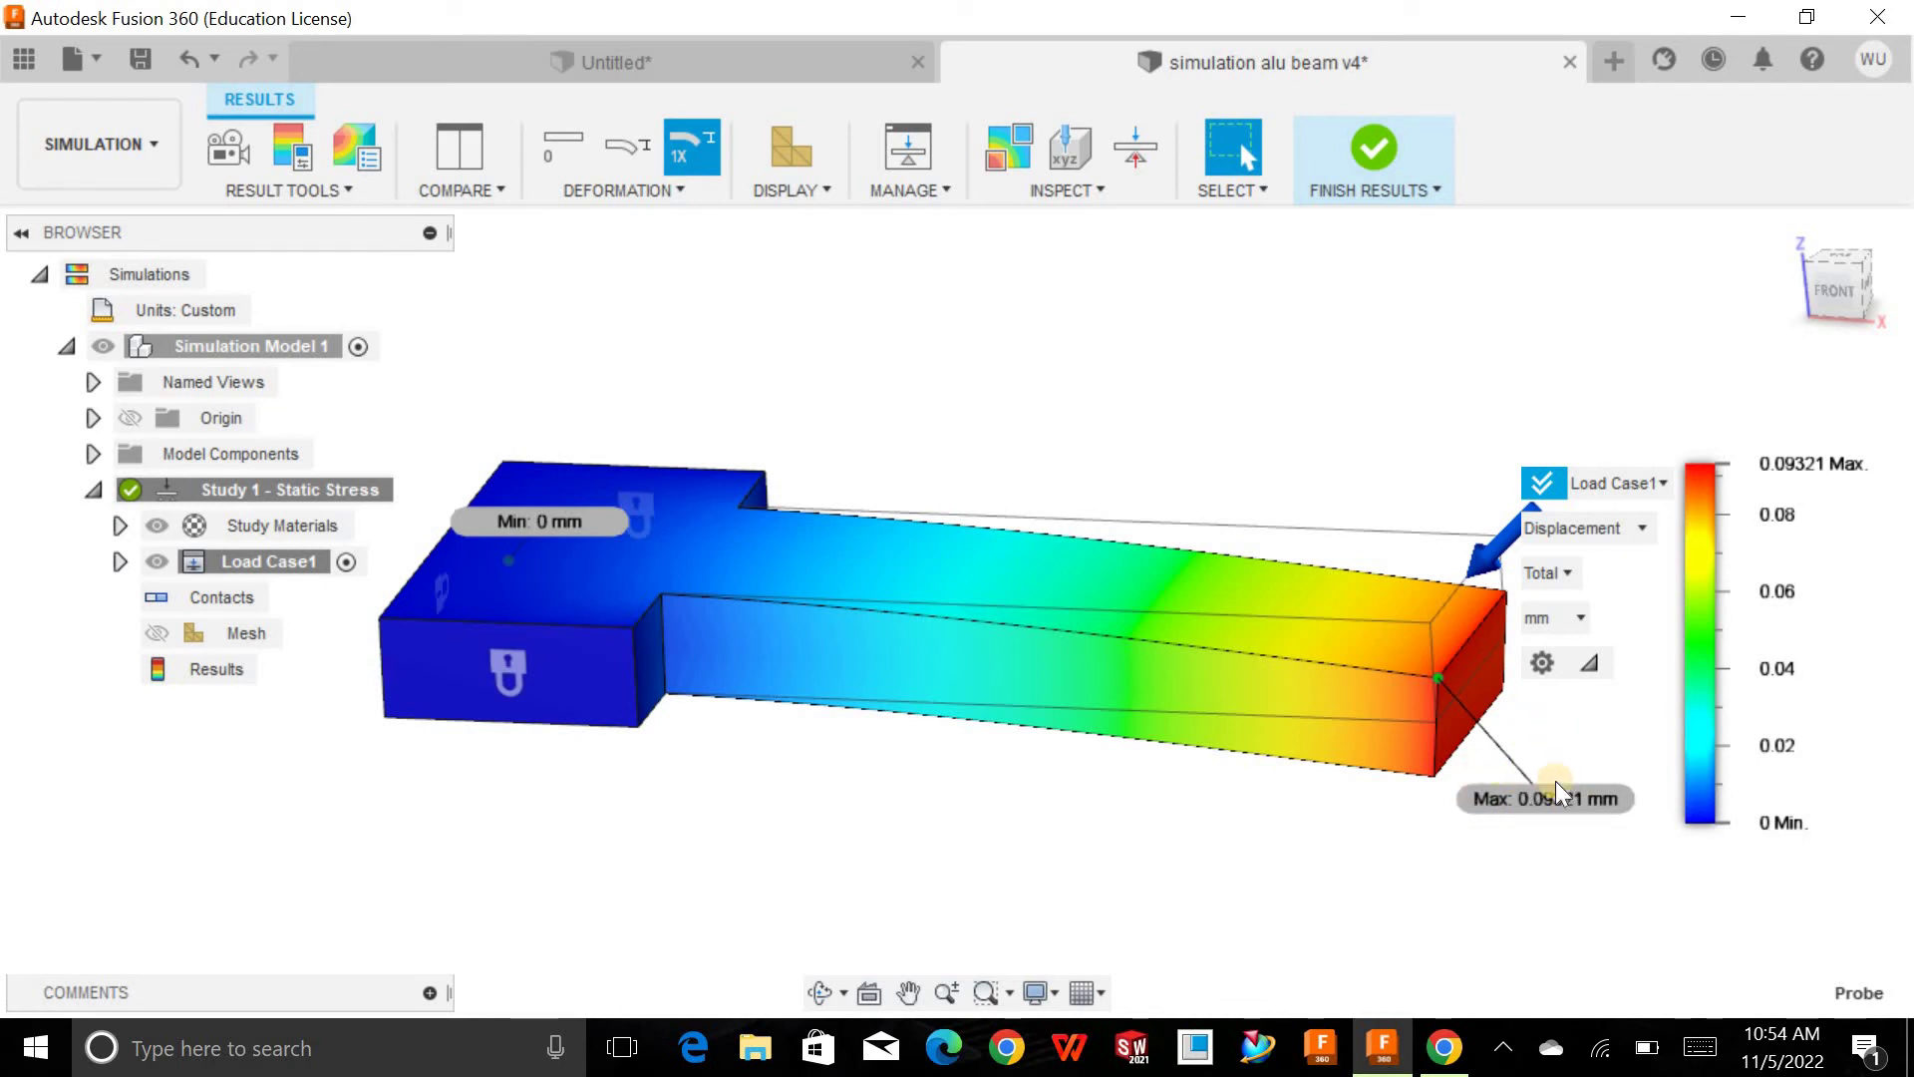
drag(1551, 808, 1547, 815)
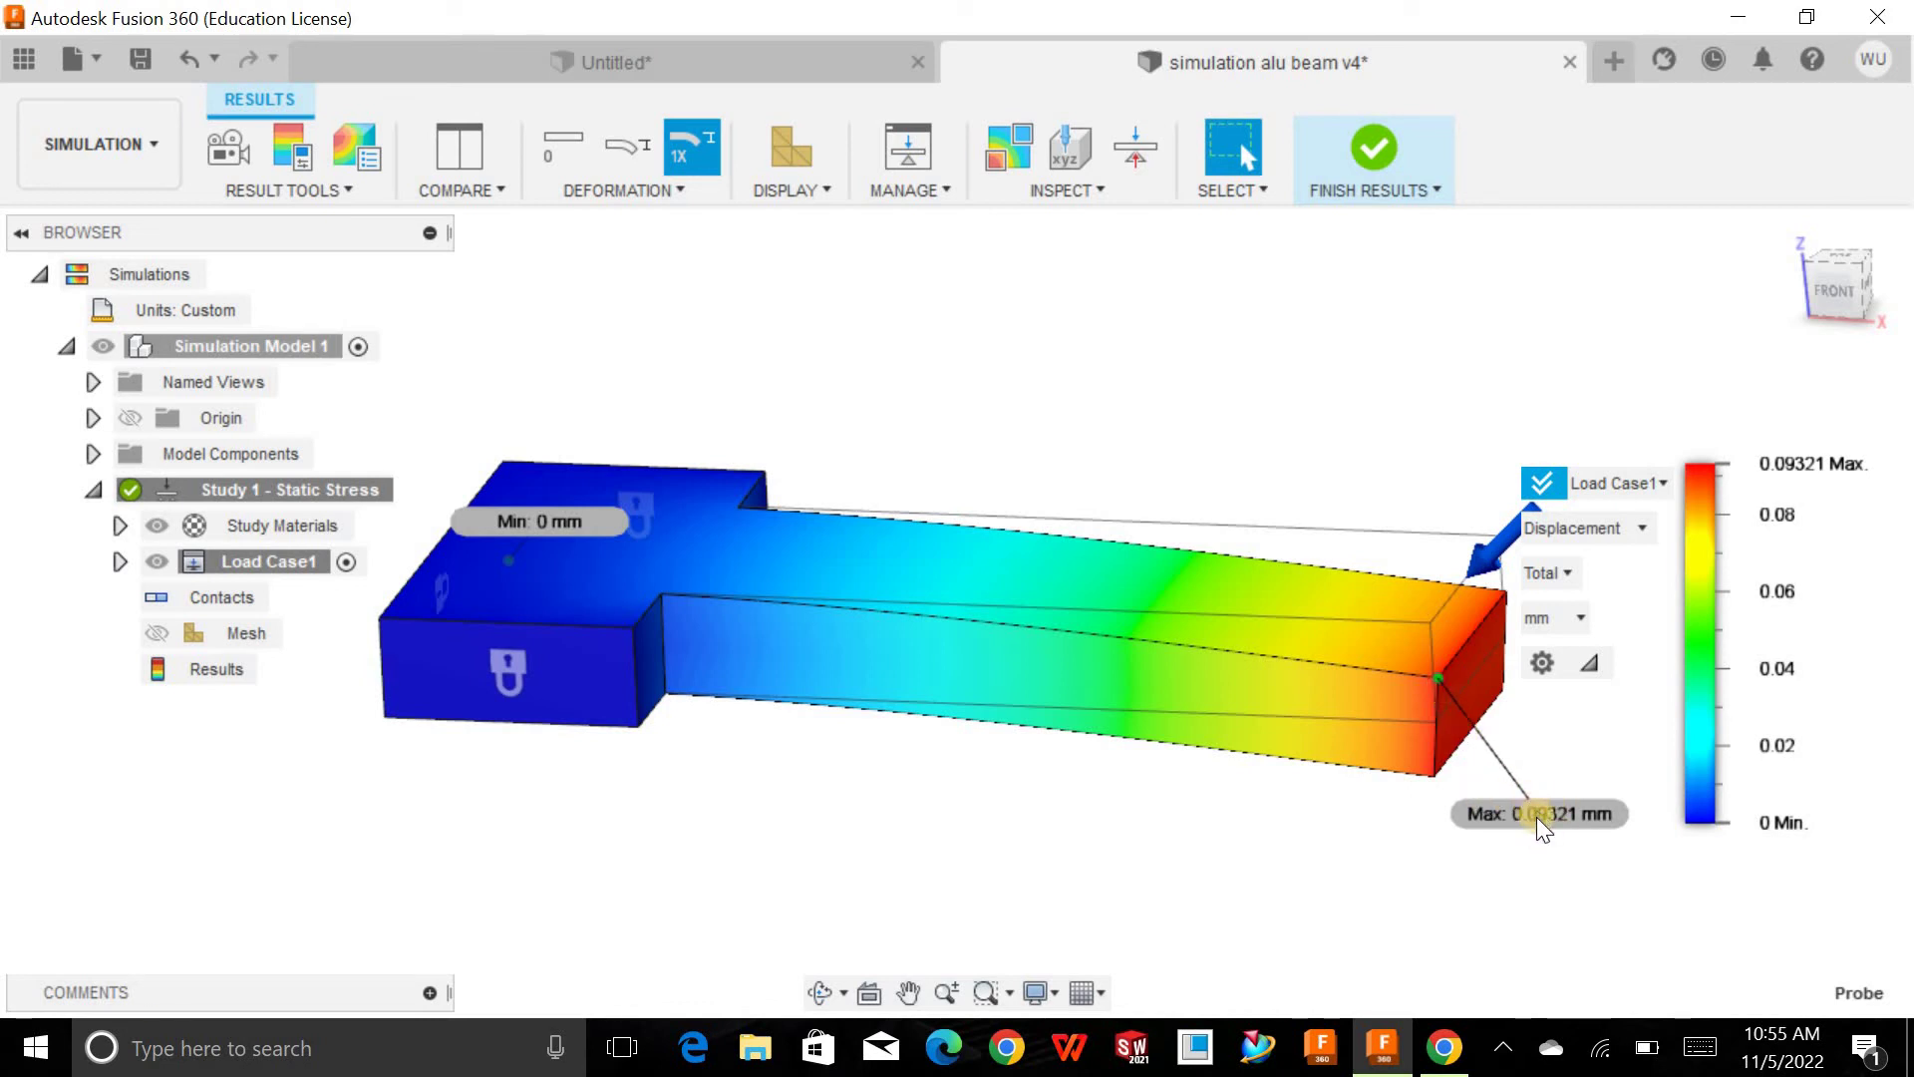
drag(1565, 810, 1563, 837)
mouse_move(1588, 781)
shift+middle_down()
mouse_move(1581, 761)
mouse_move(1590, 794)
mouse_move(1573, 793)
shift+middle_up()
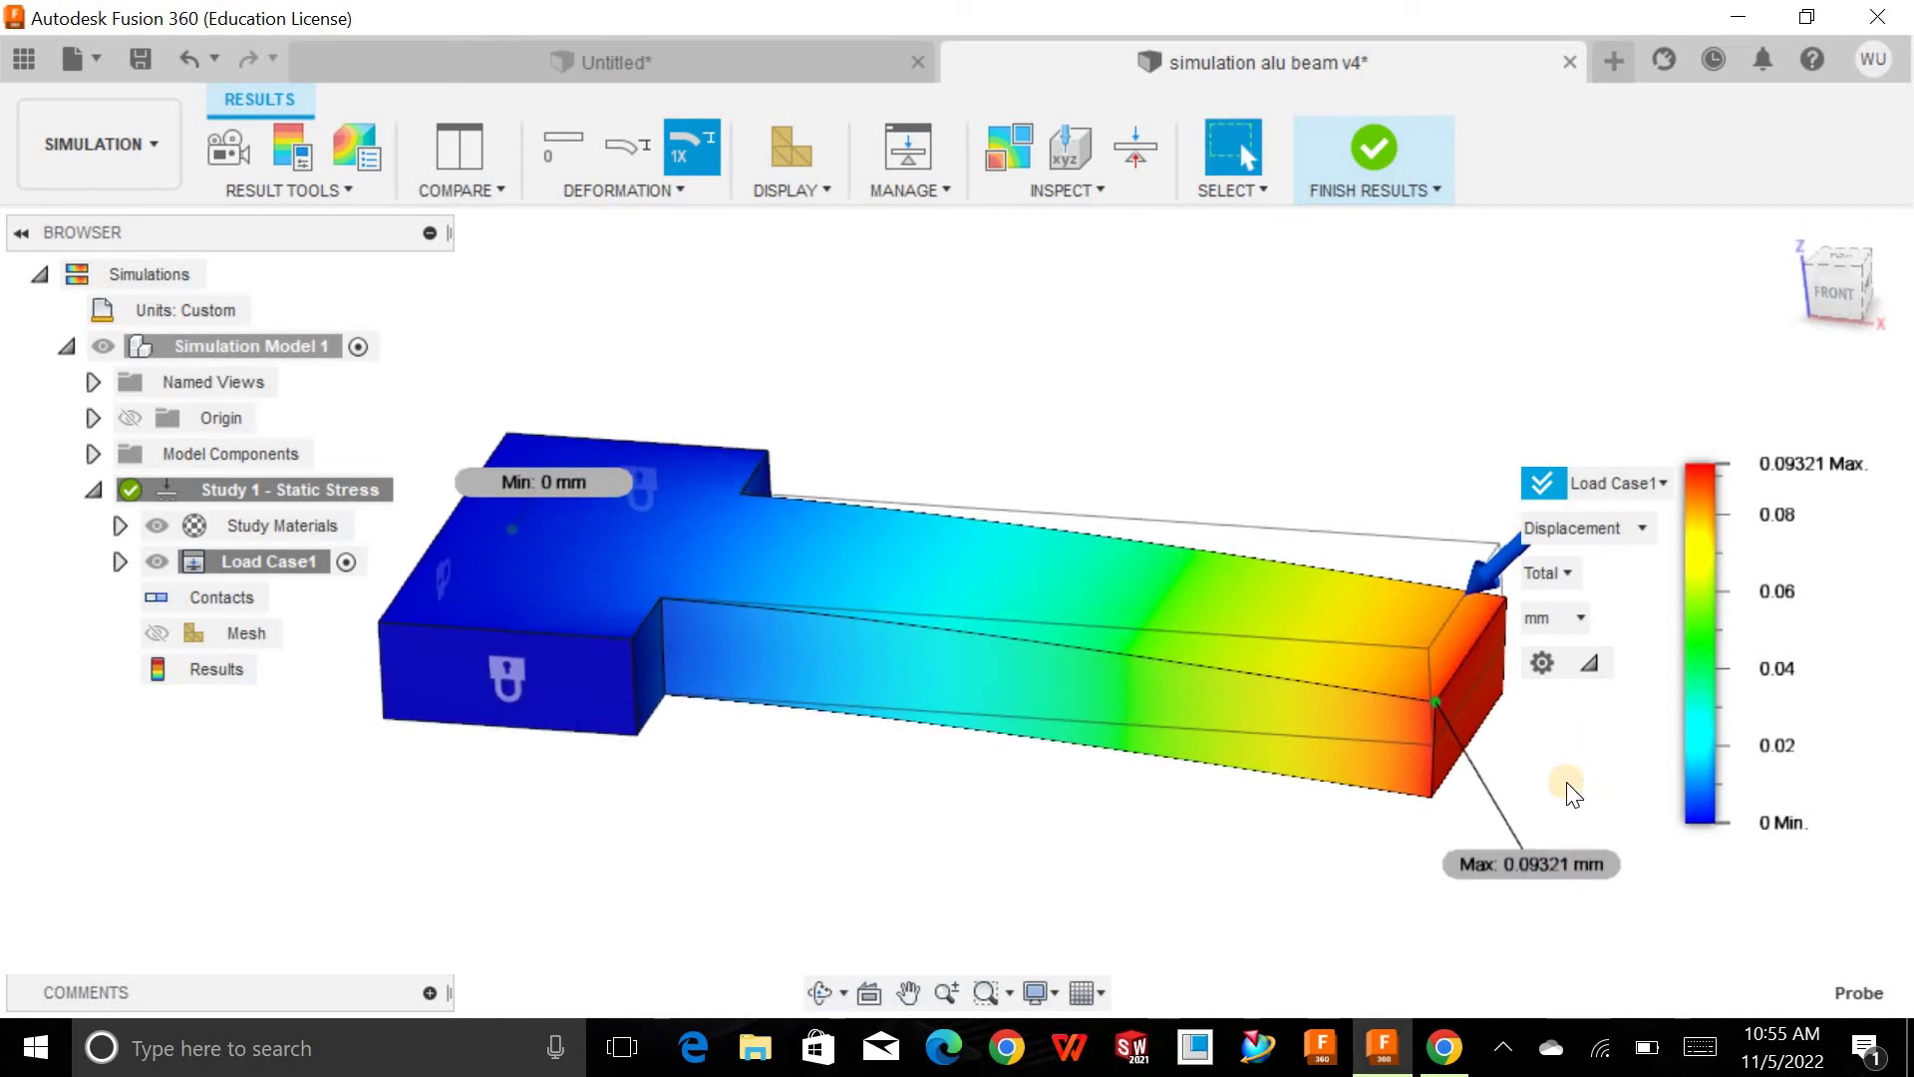
shift+middle_drag(1268, 439, 1583, 519)
- Display the total reaction force result and move its maximum label below the fixed end of the beam
click(1583, 522)
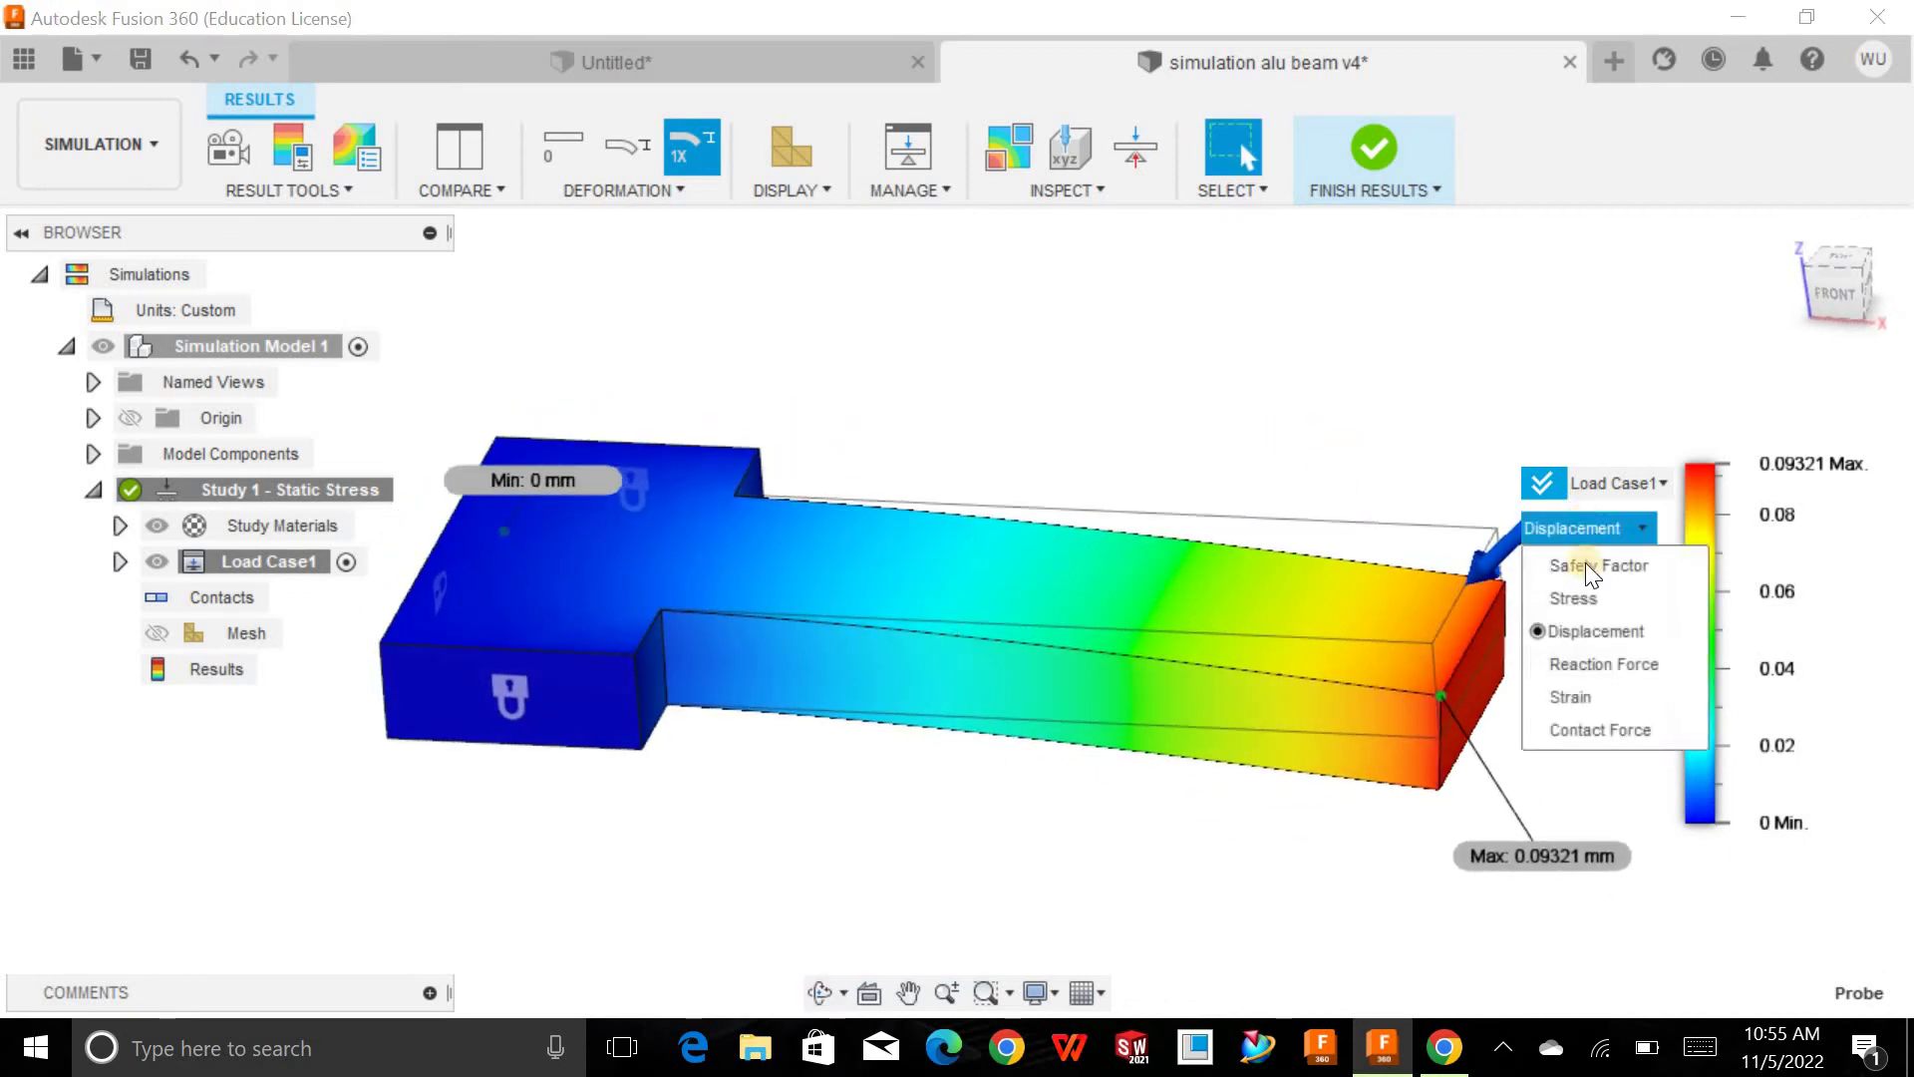
click(1583, 655)
shift+middle_drag(1246, 417, 1015, 435)
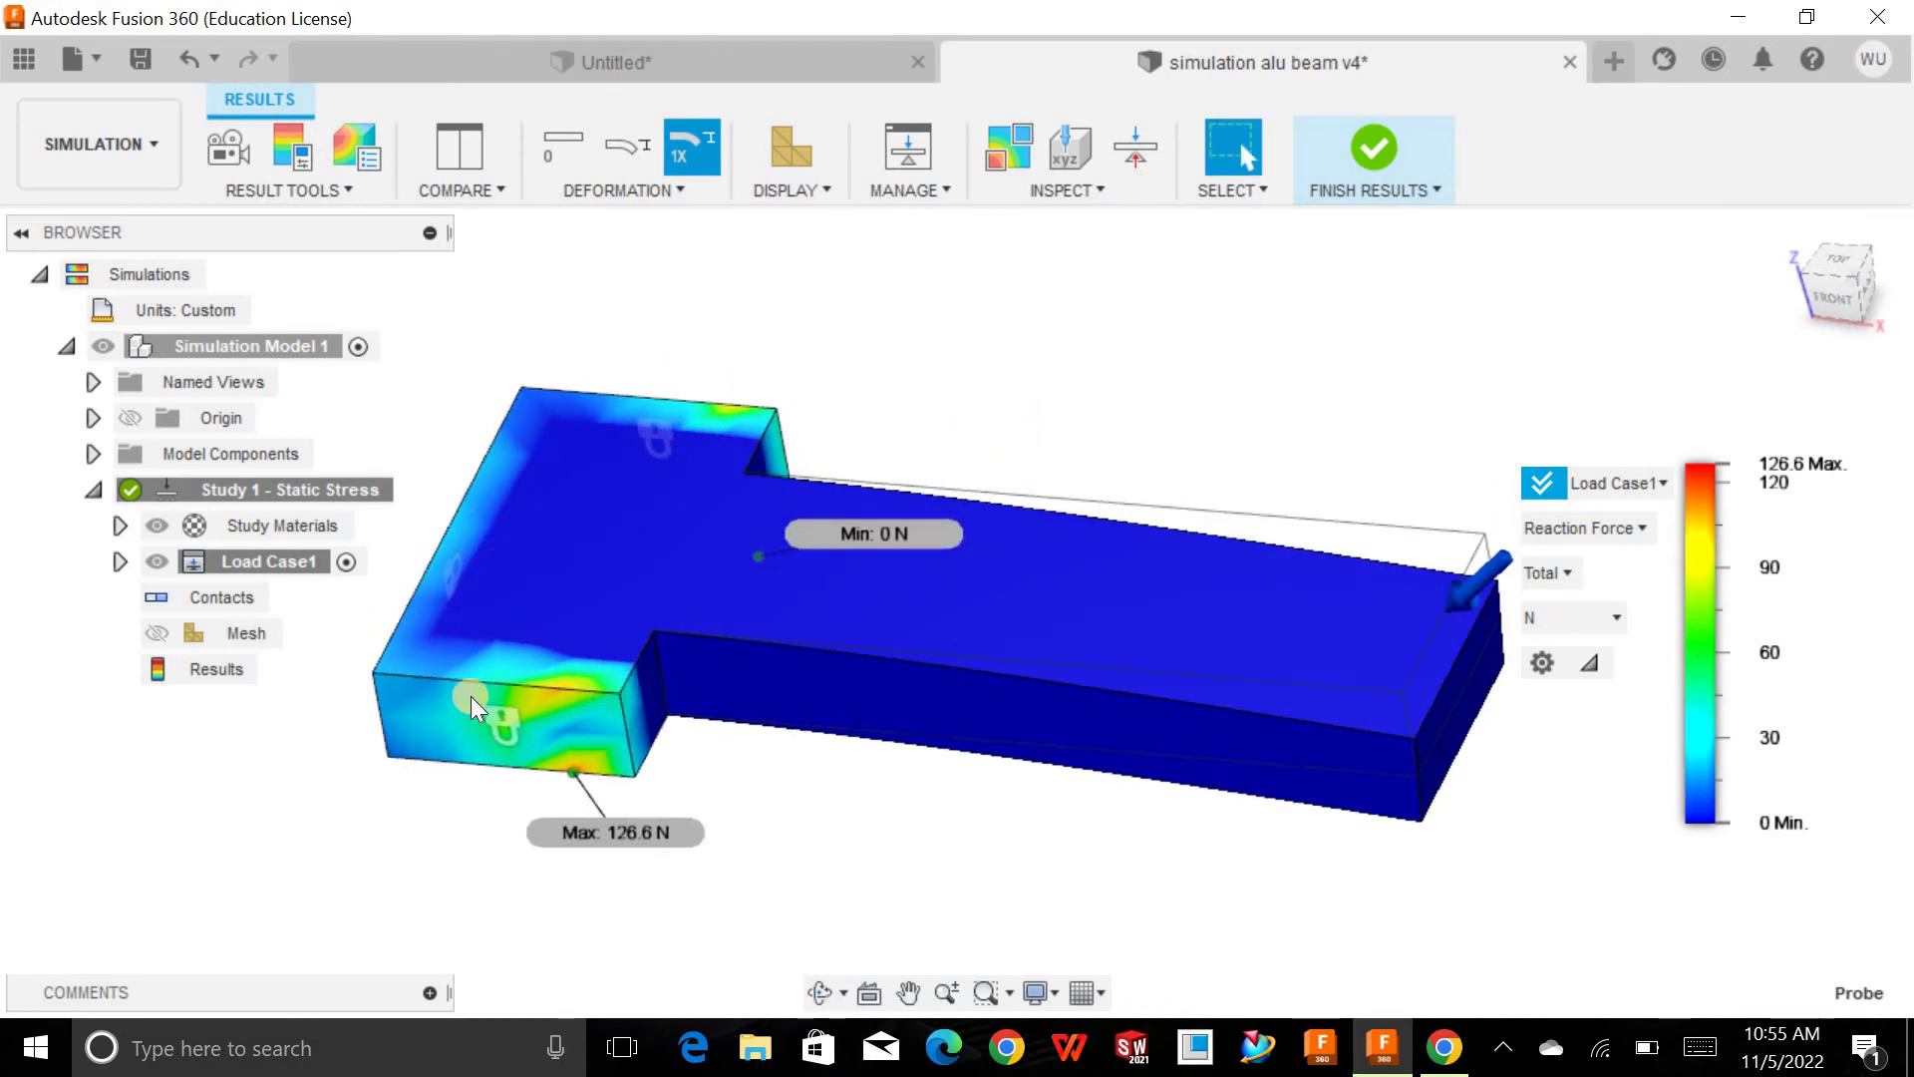
shift+middle_drag(1281, 269, 604, 800)
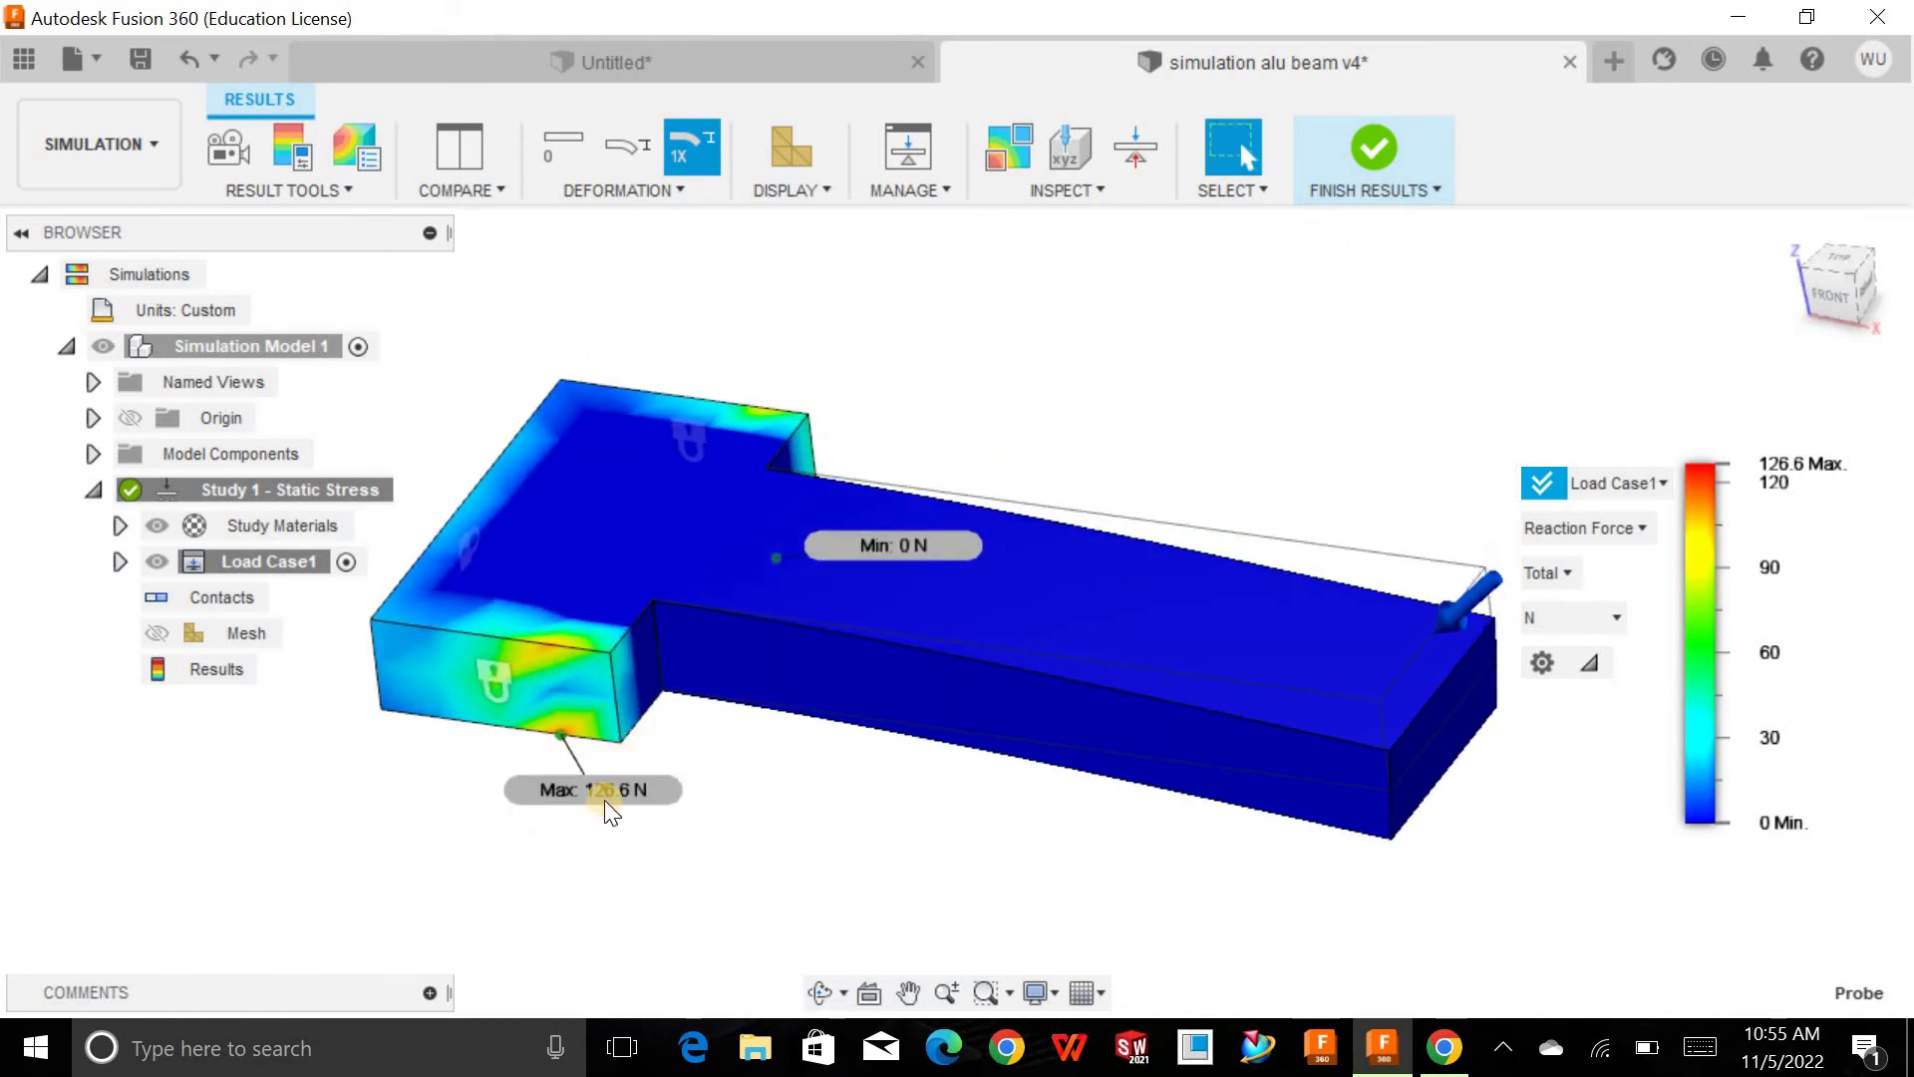
drag(604, 800, 656, 841)
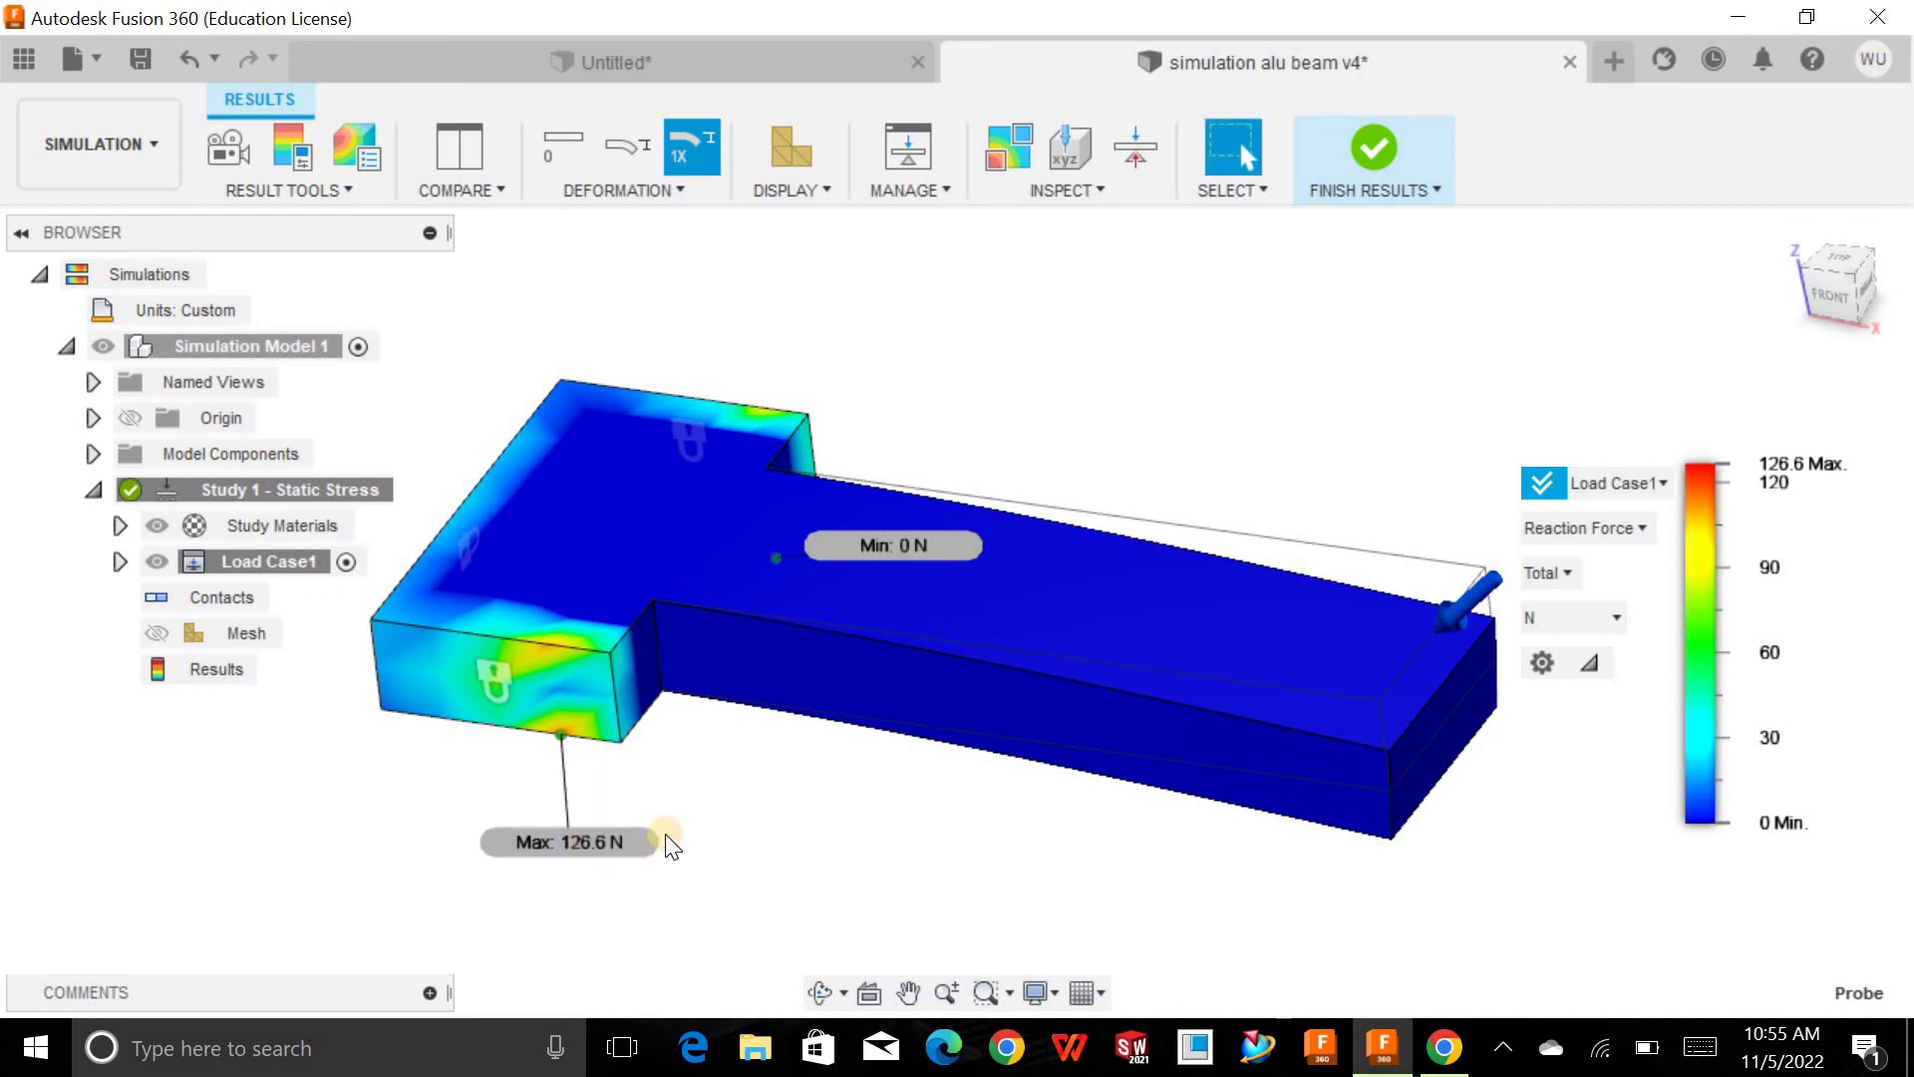
shift+middle_drag(901, 447, 1546, 636)
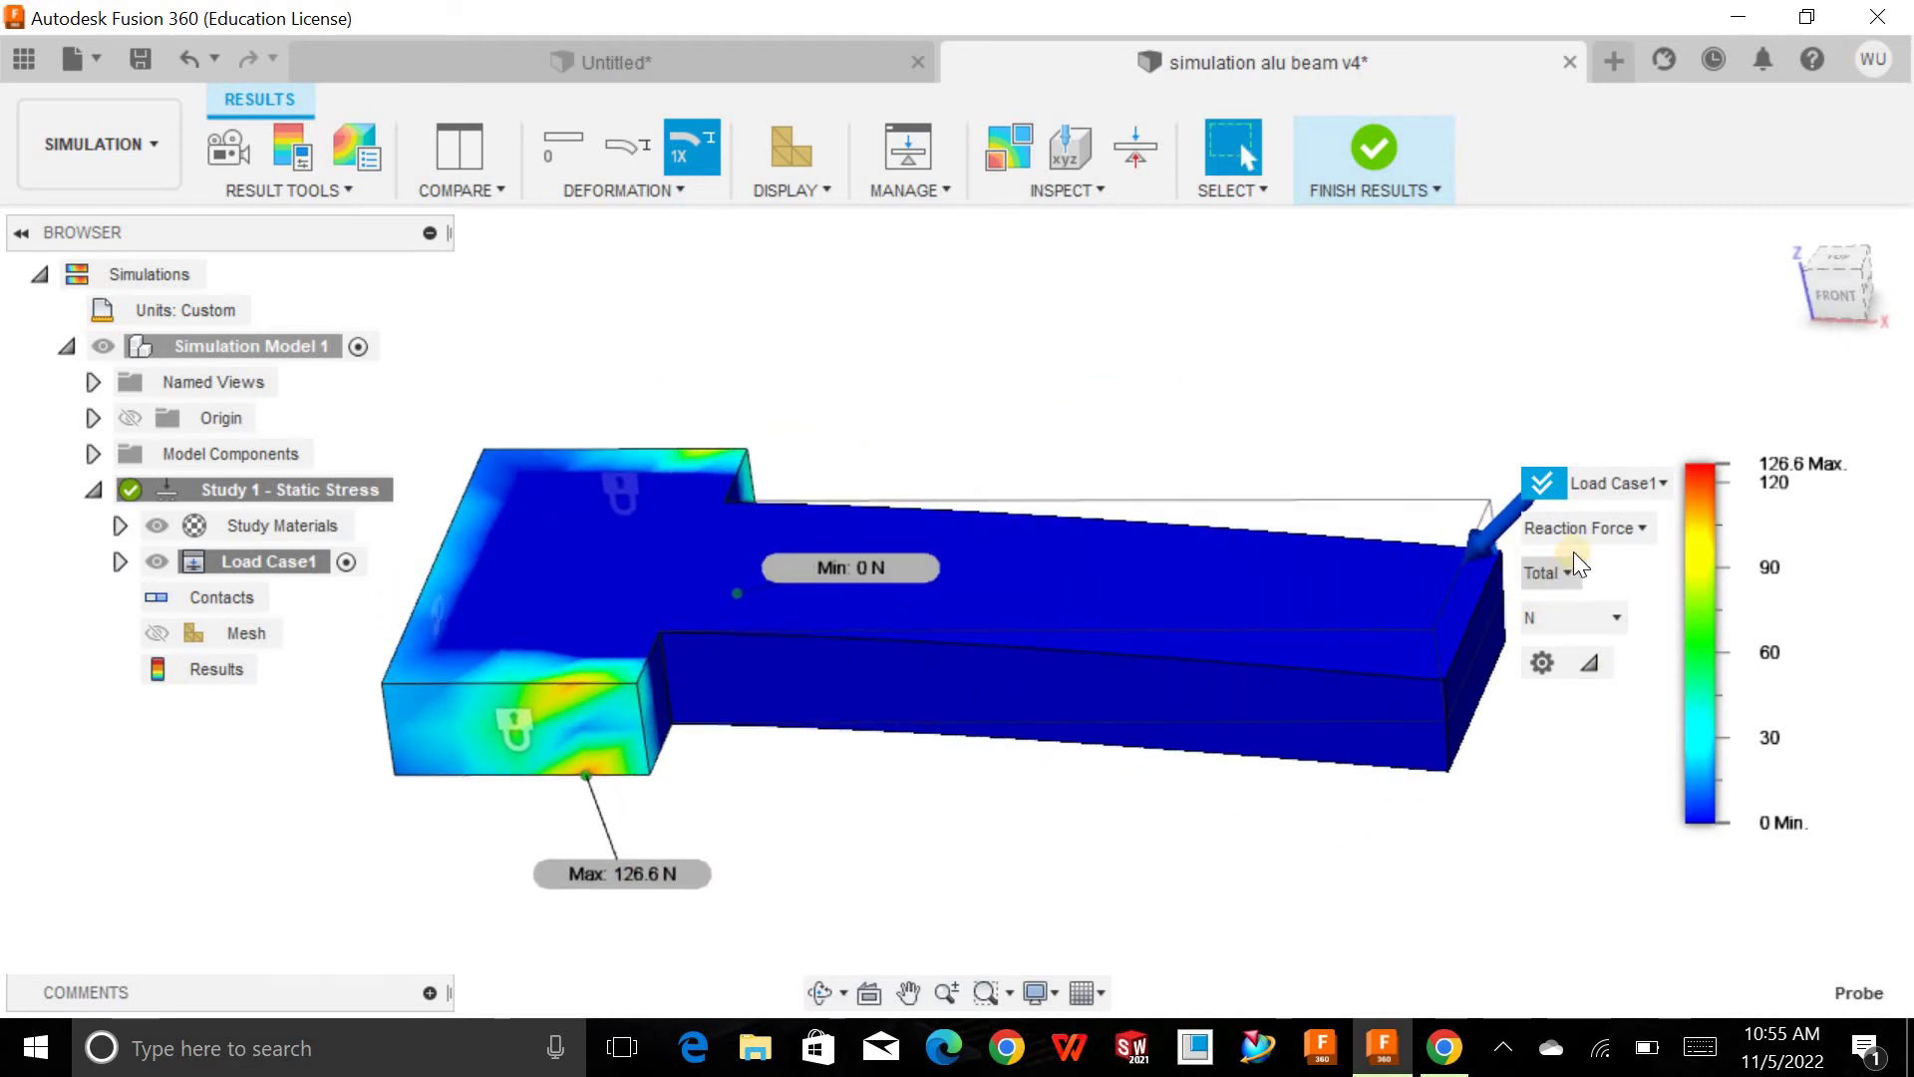
- Display the equivalent strain result on the beam
click(1593, 526)
click(1597, 708)
mouse_move(1296, 361)
shift+middle_down()
mouse_move(1244, 365)
mouse_move(1296, 371)
shift+middle_up()
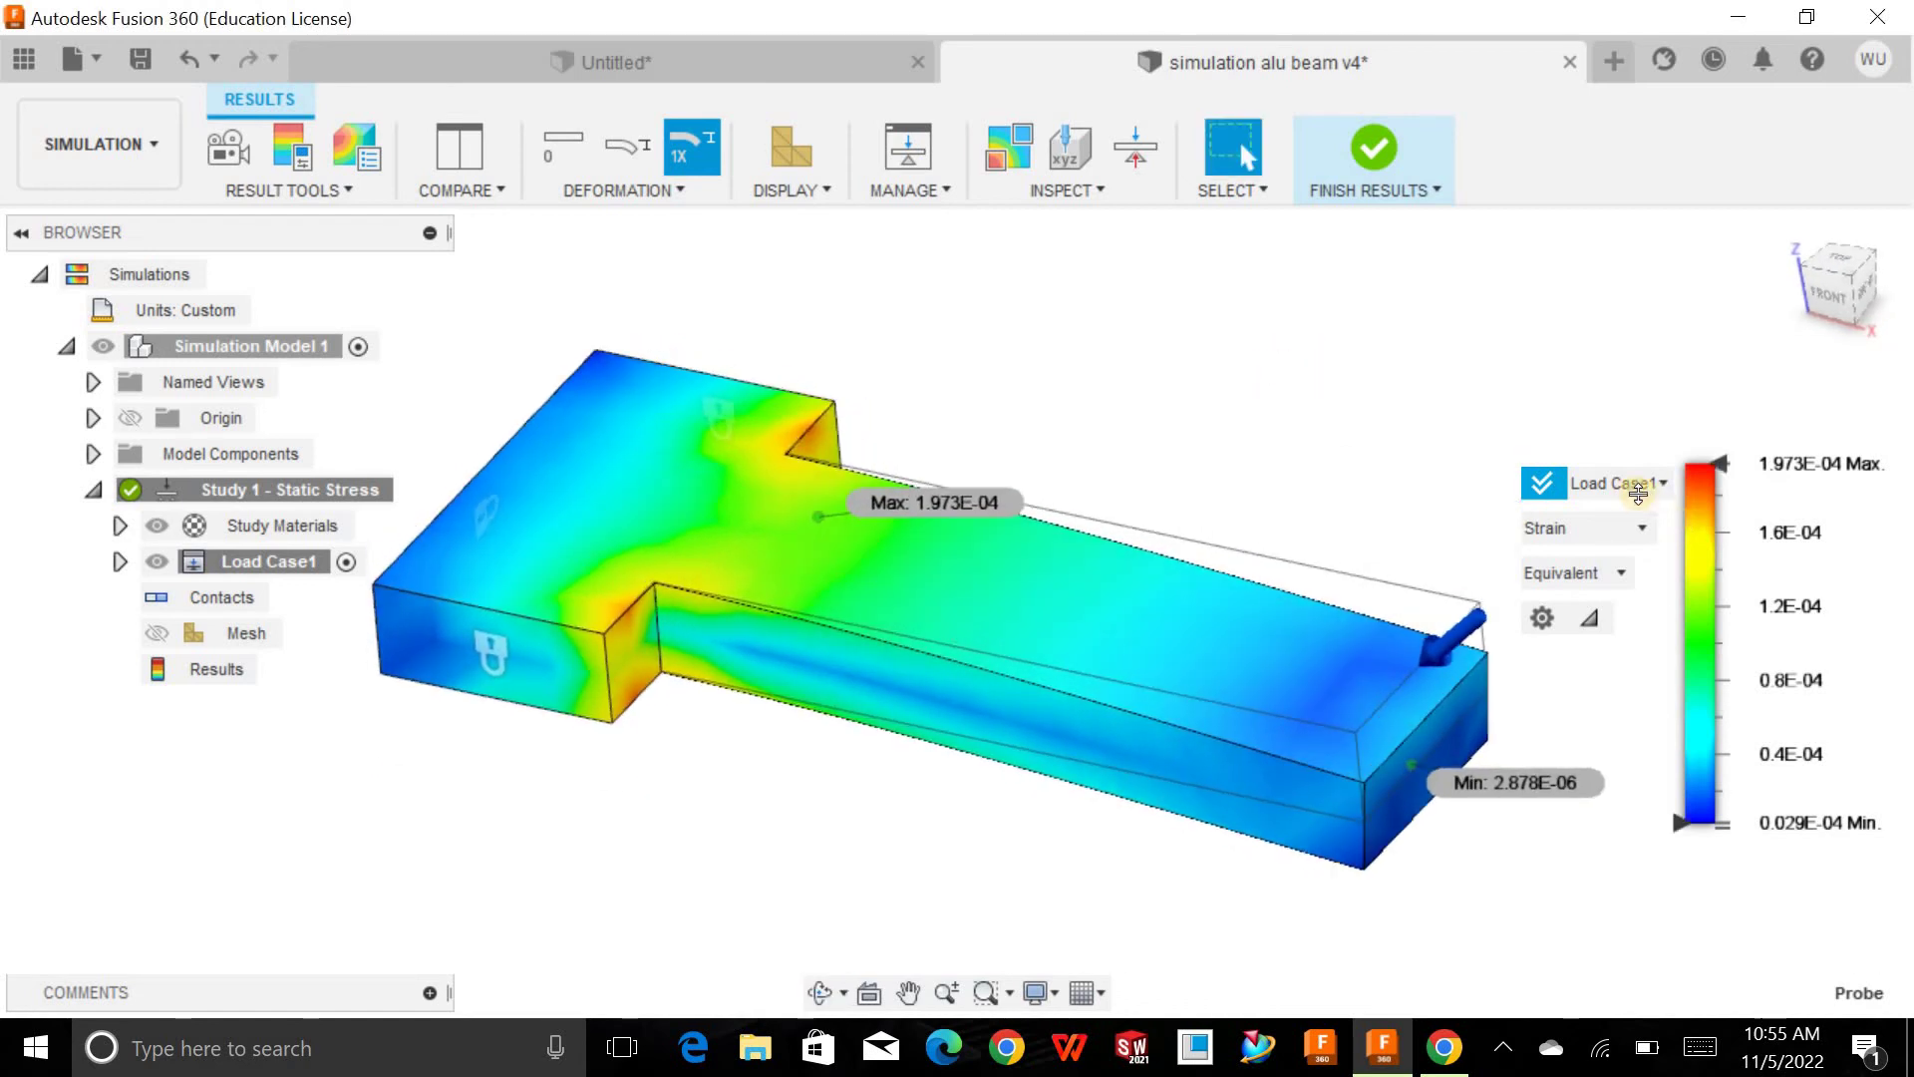
- Switch back to the stress result, look over its stress types and units, and keep Von Mises in MPa
click(1596, 525)
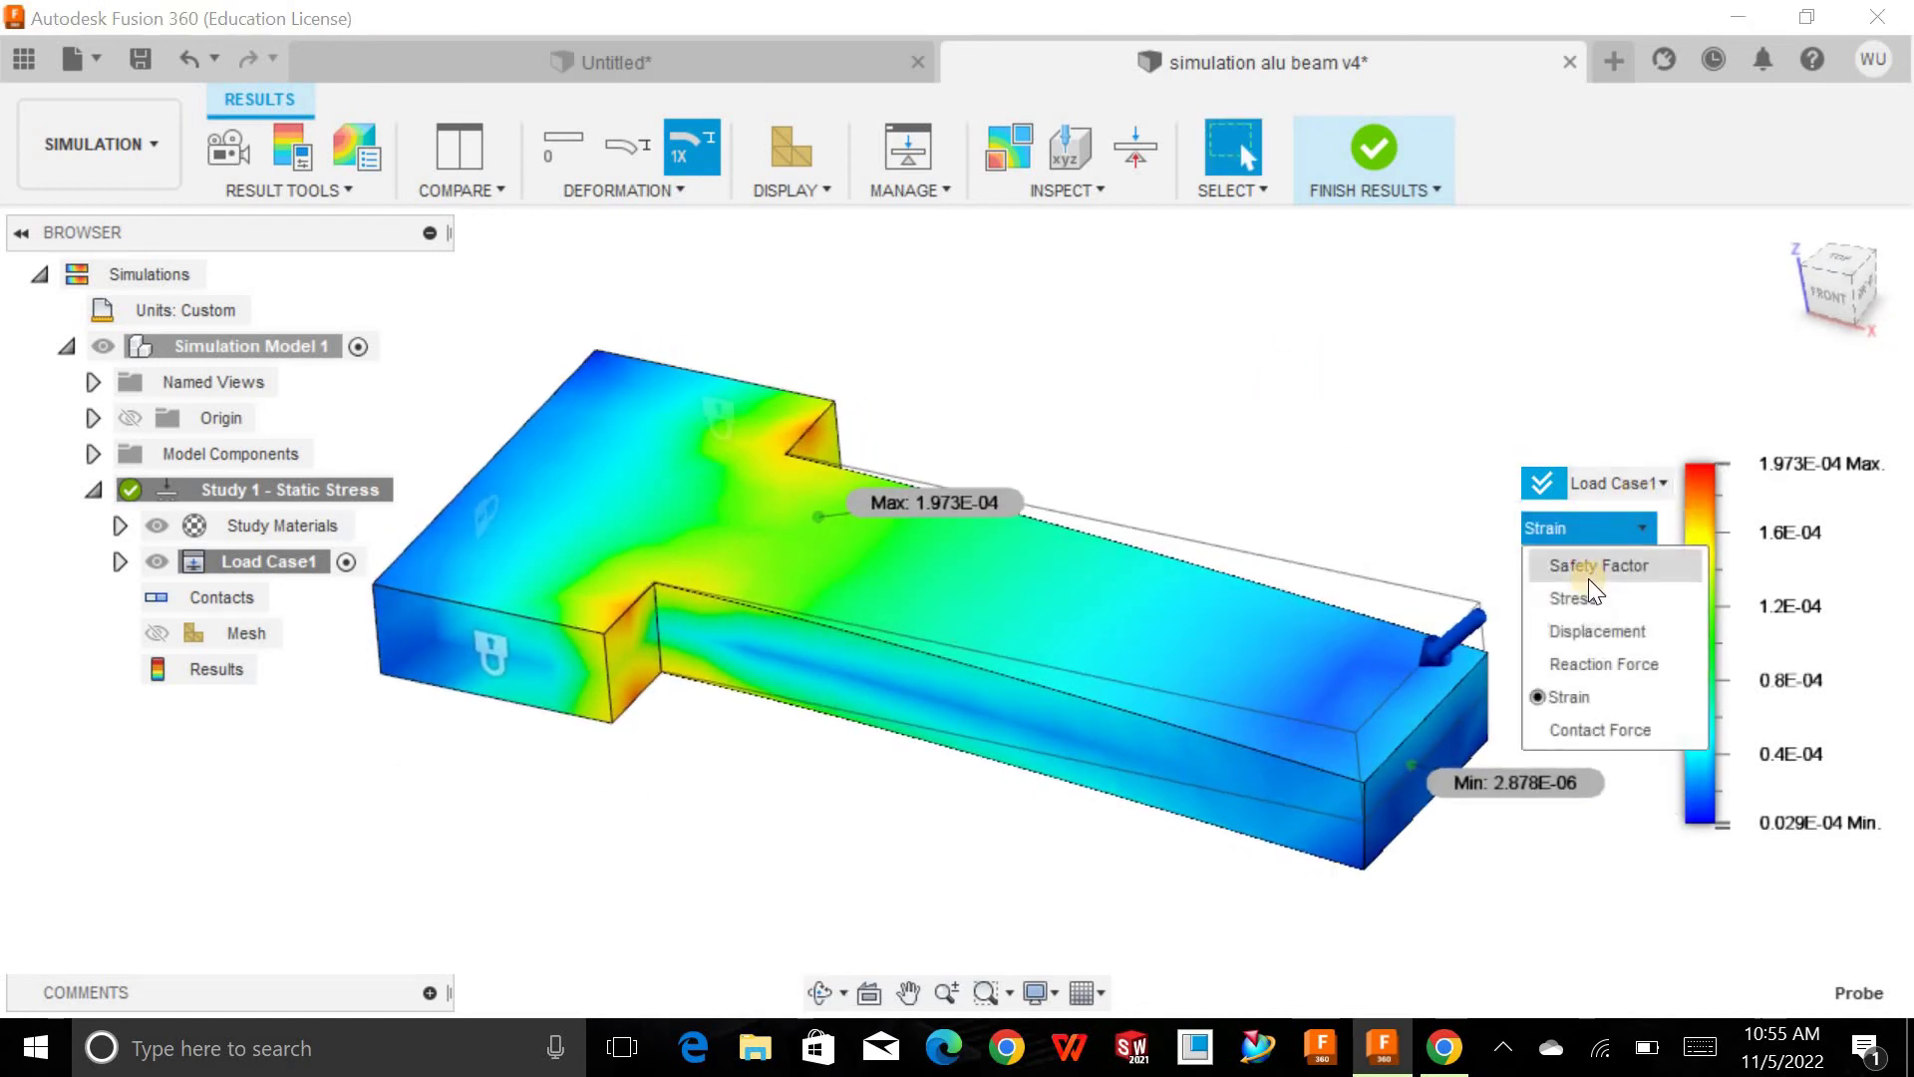
click(1588, 591)
click(1589, 575)
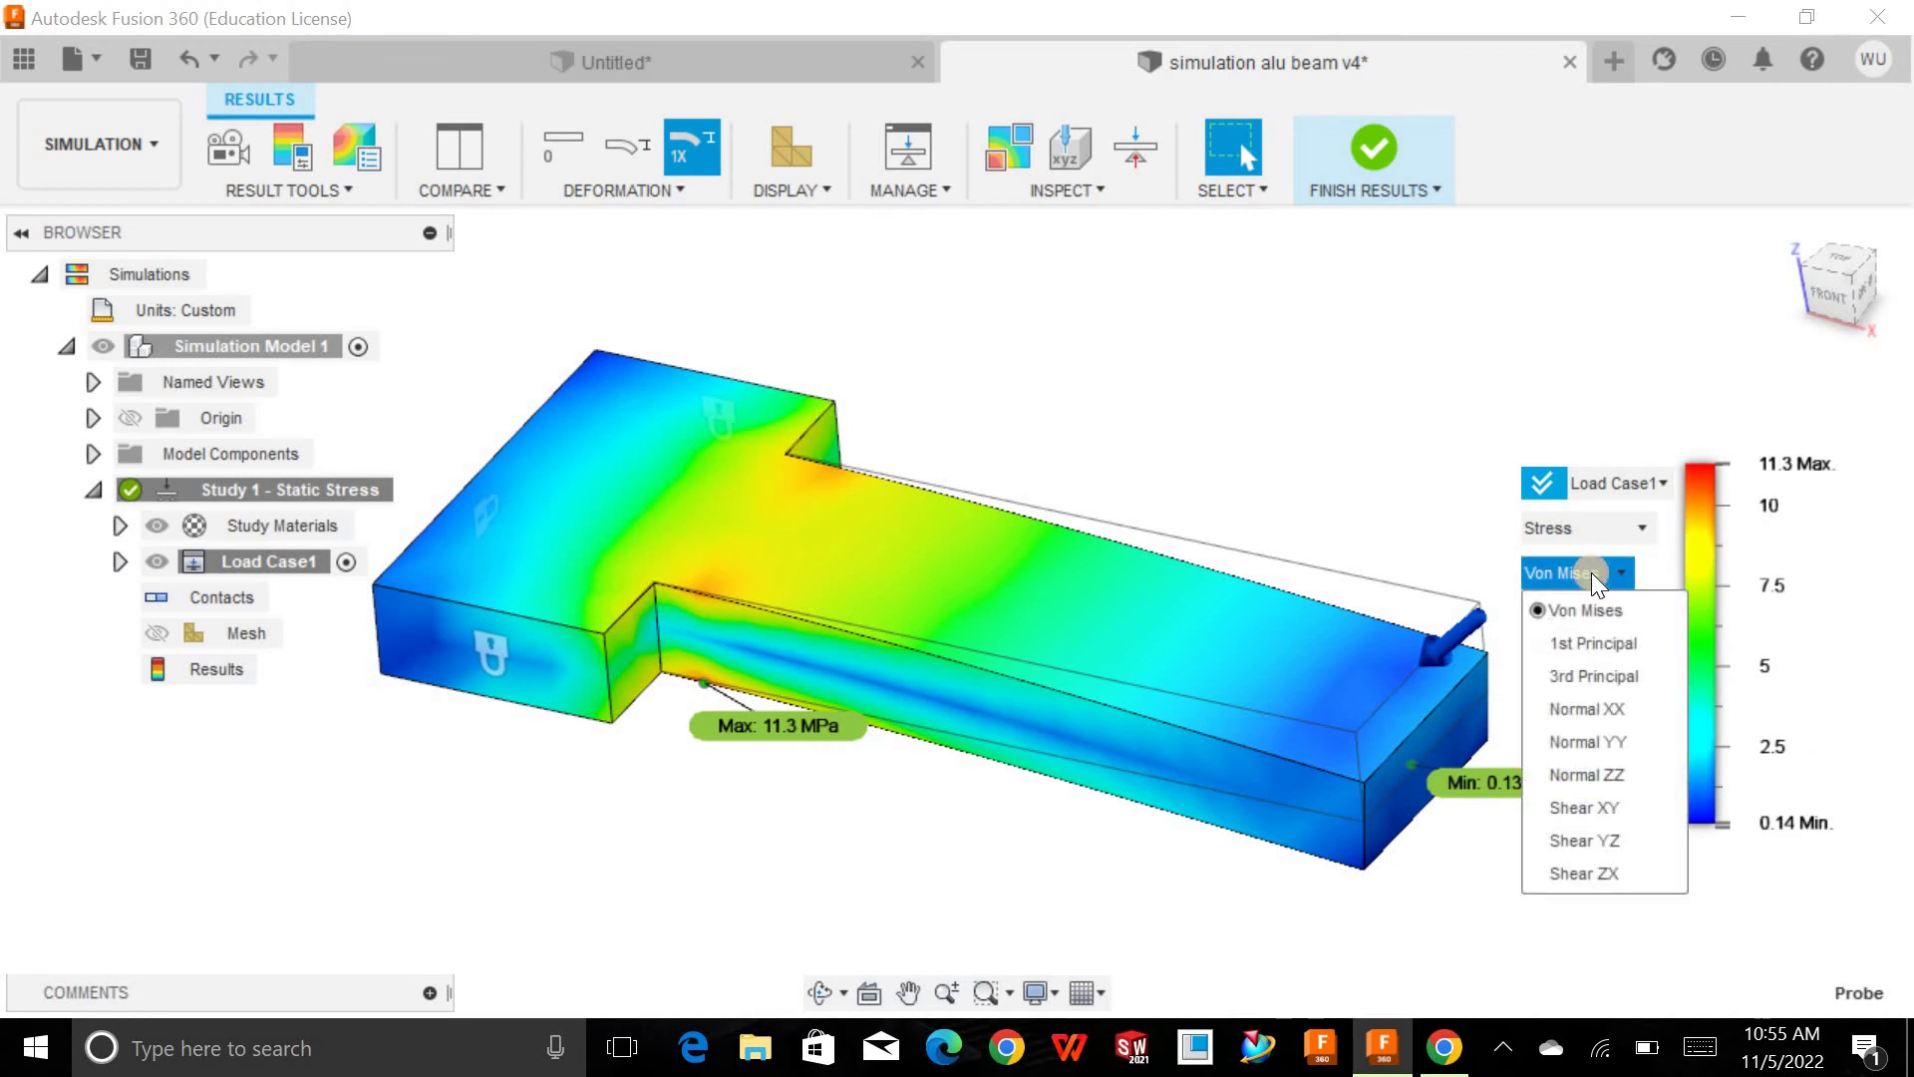
click(1590, 598)
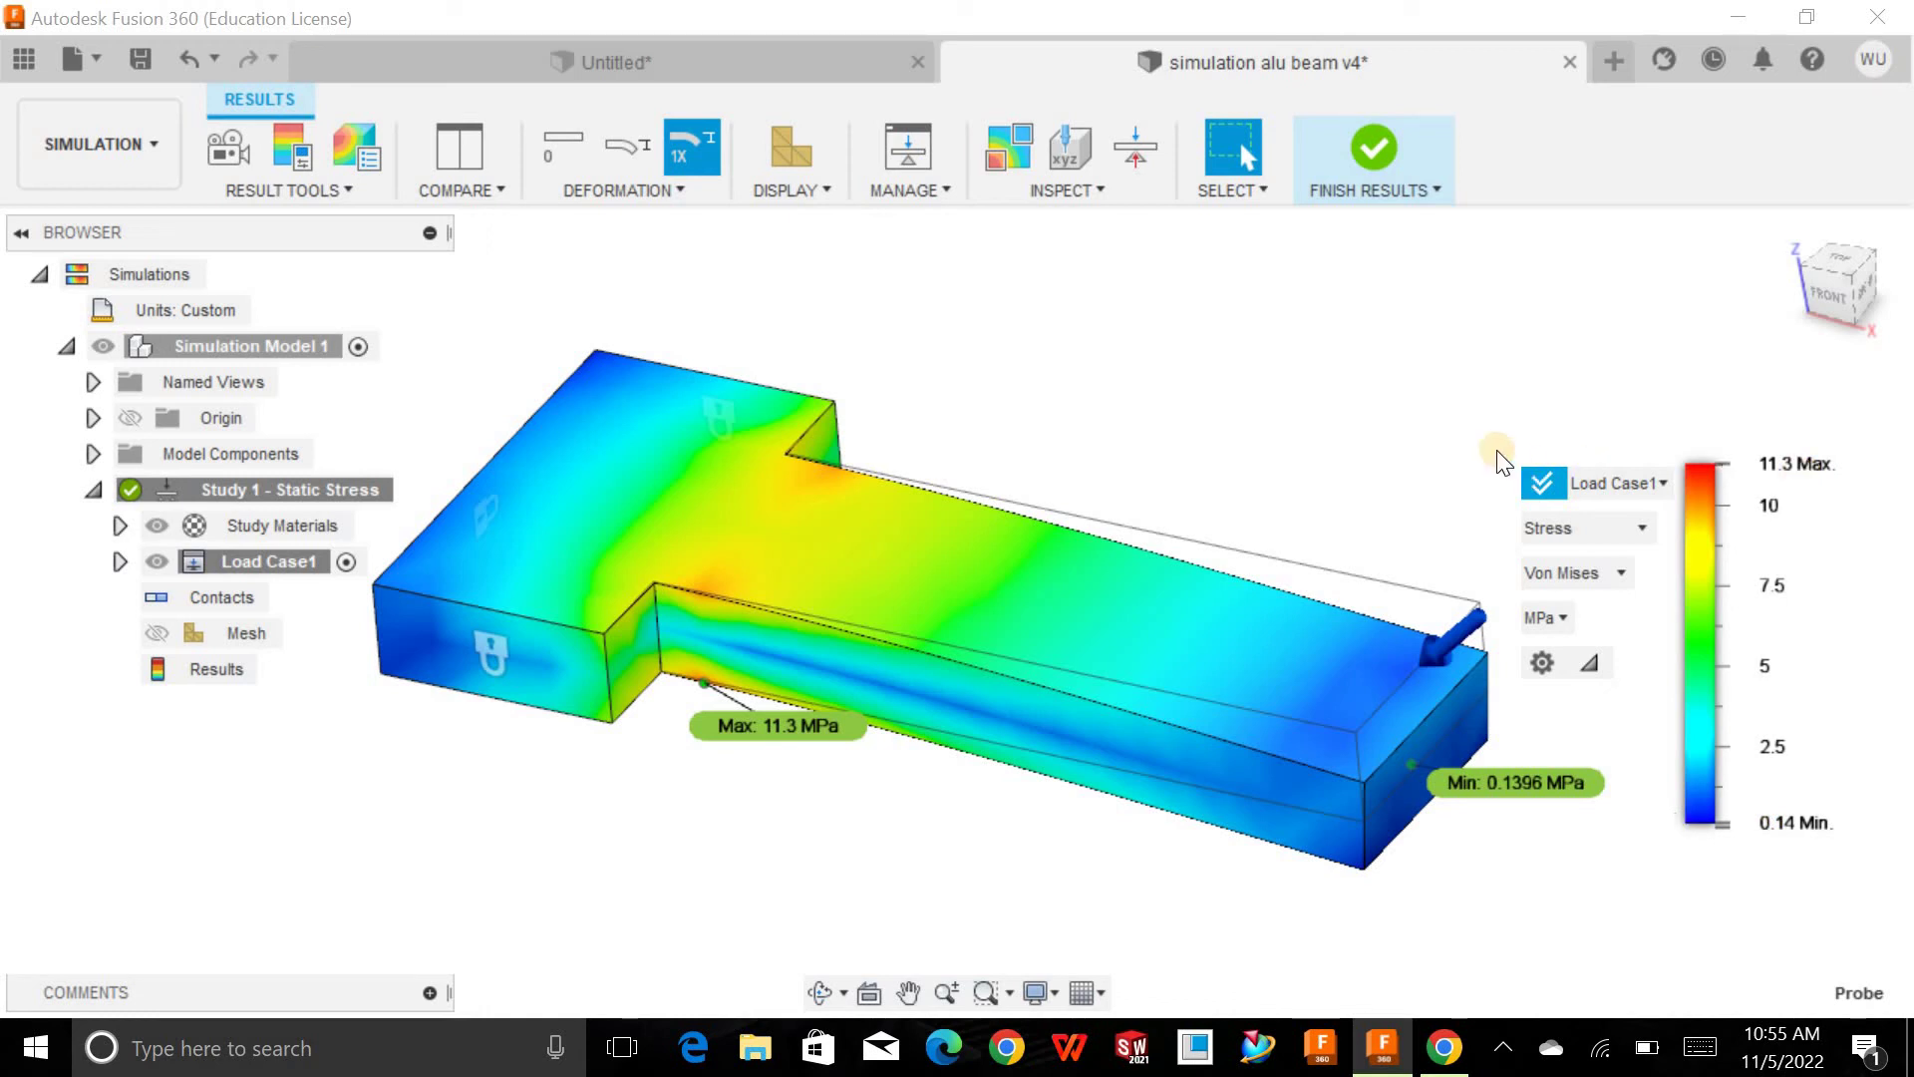
shift+middle_drag(1364, 364, 1339, 359)
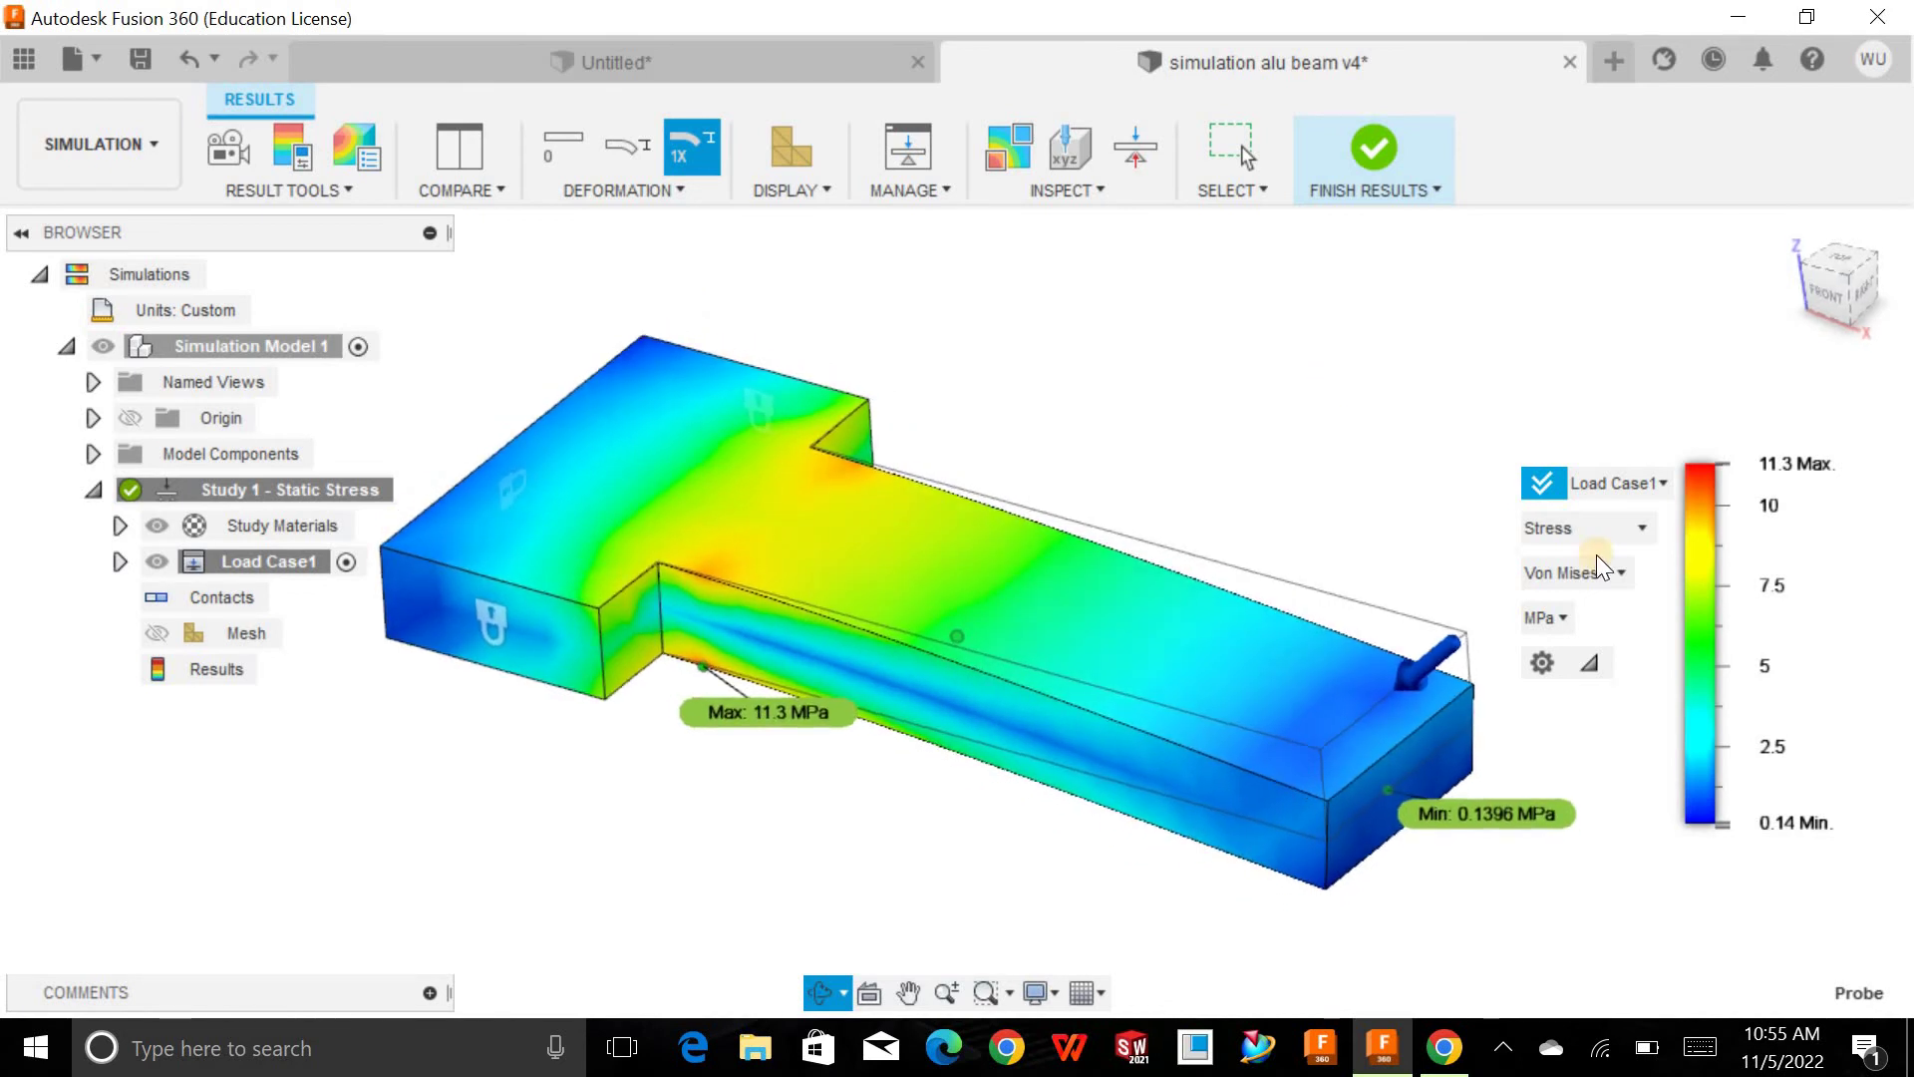
click(1562, 624)
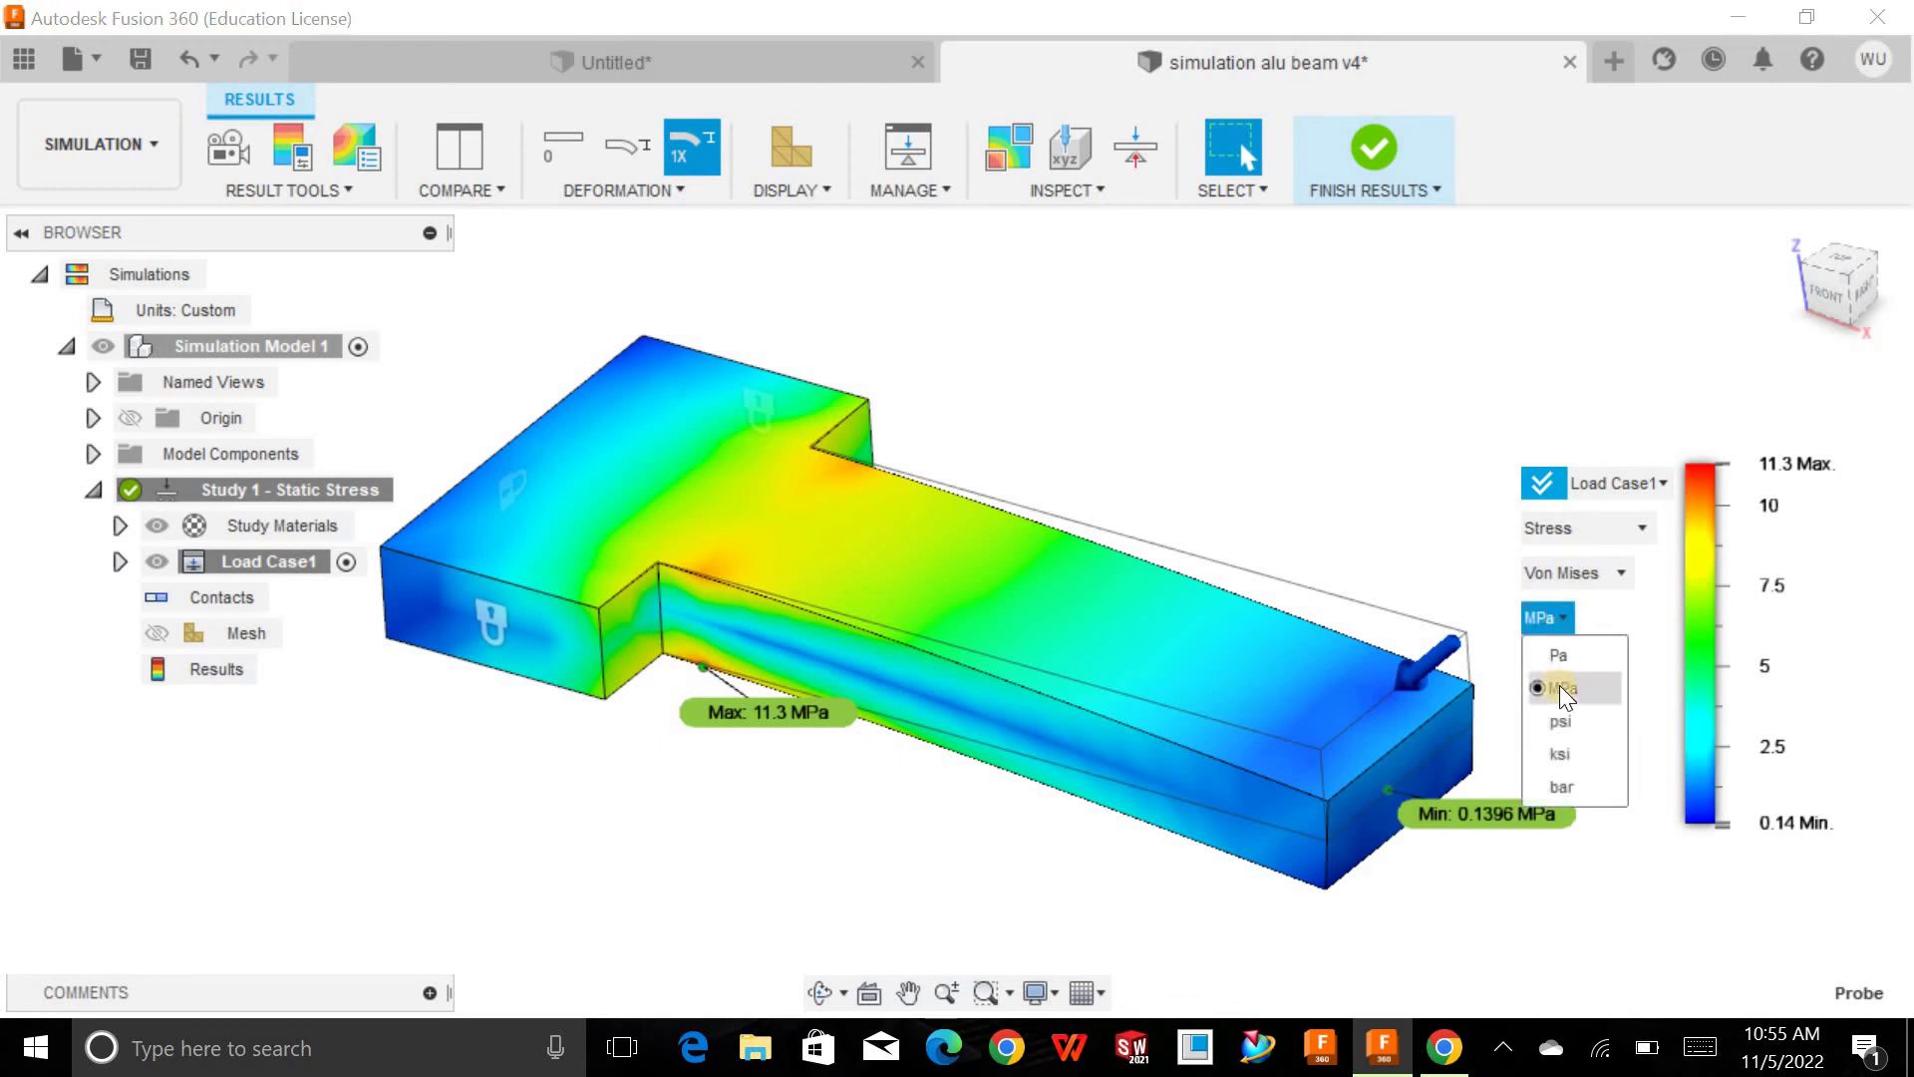
click(1567, 619)
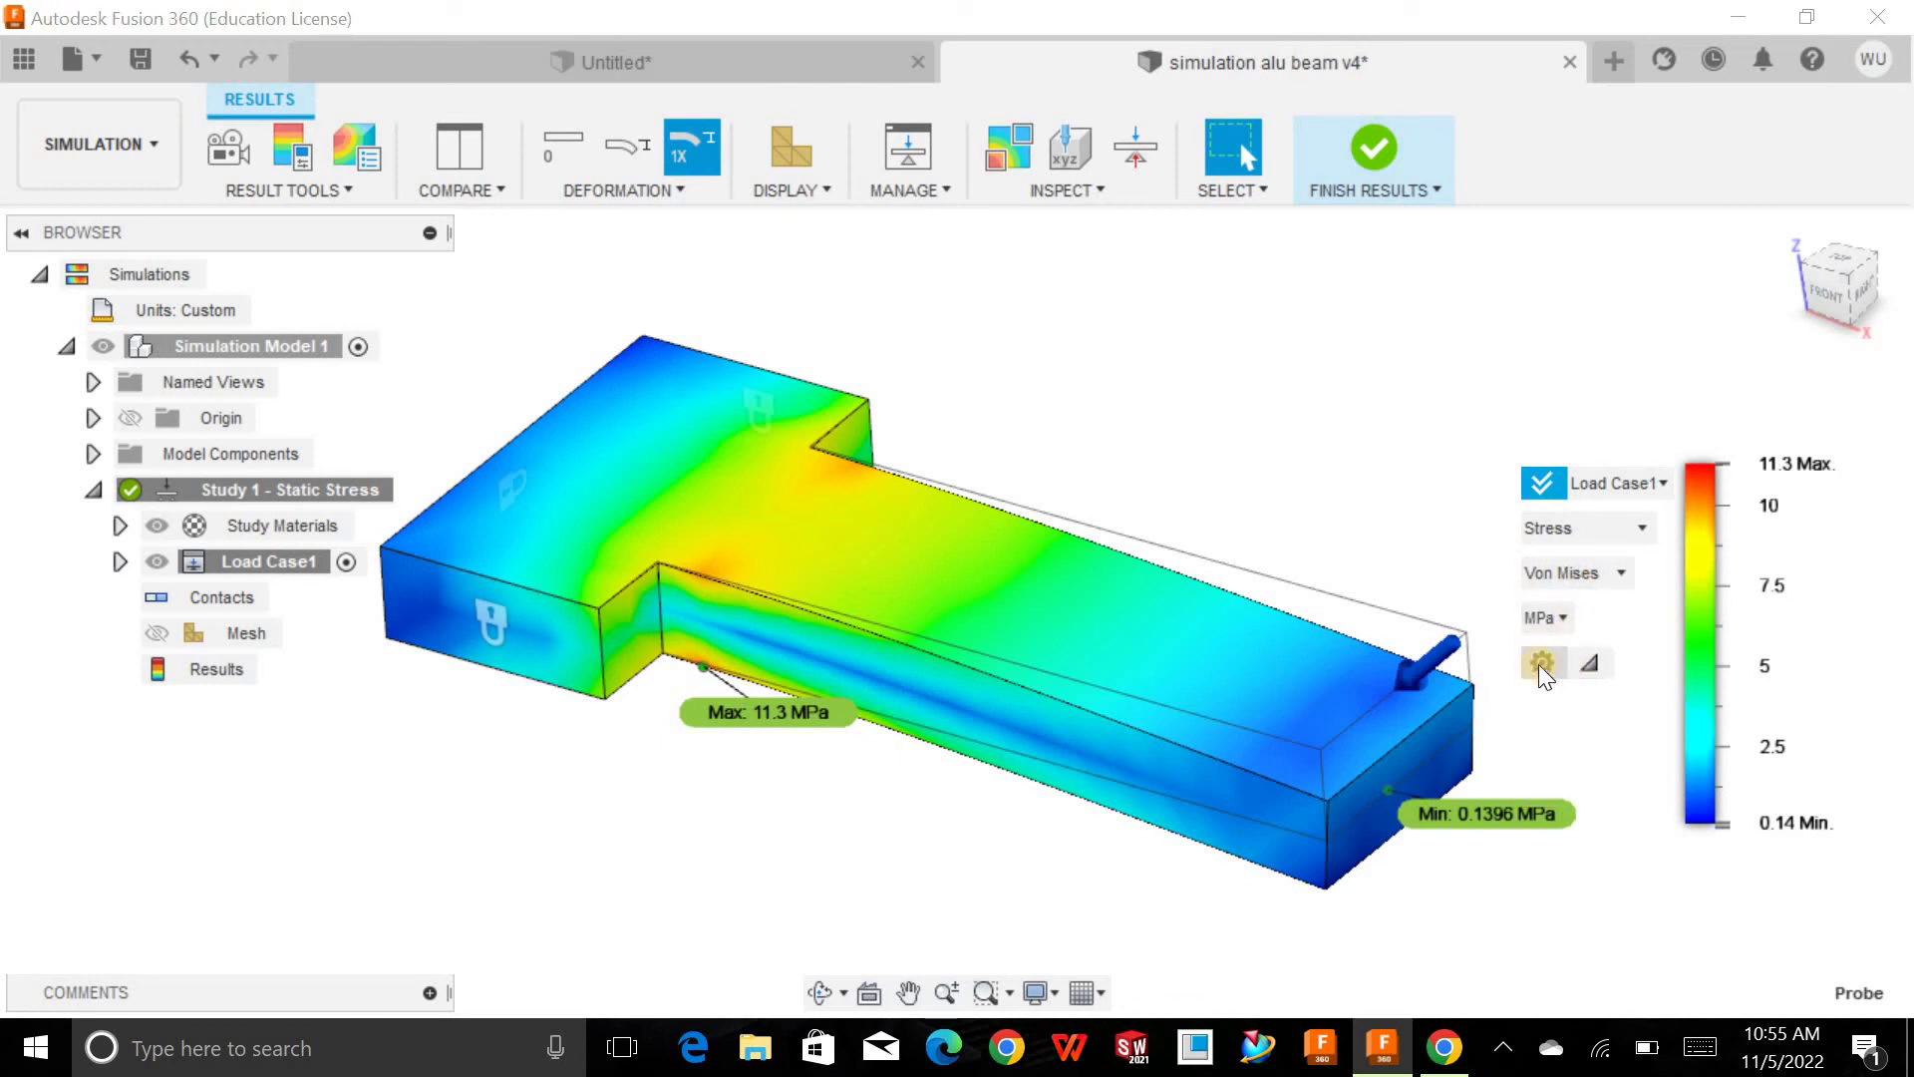
- Collapse and restore the result legend, try the Normal and Large legend sizes in its options, and return to Small
click(1587, 664)
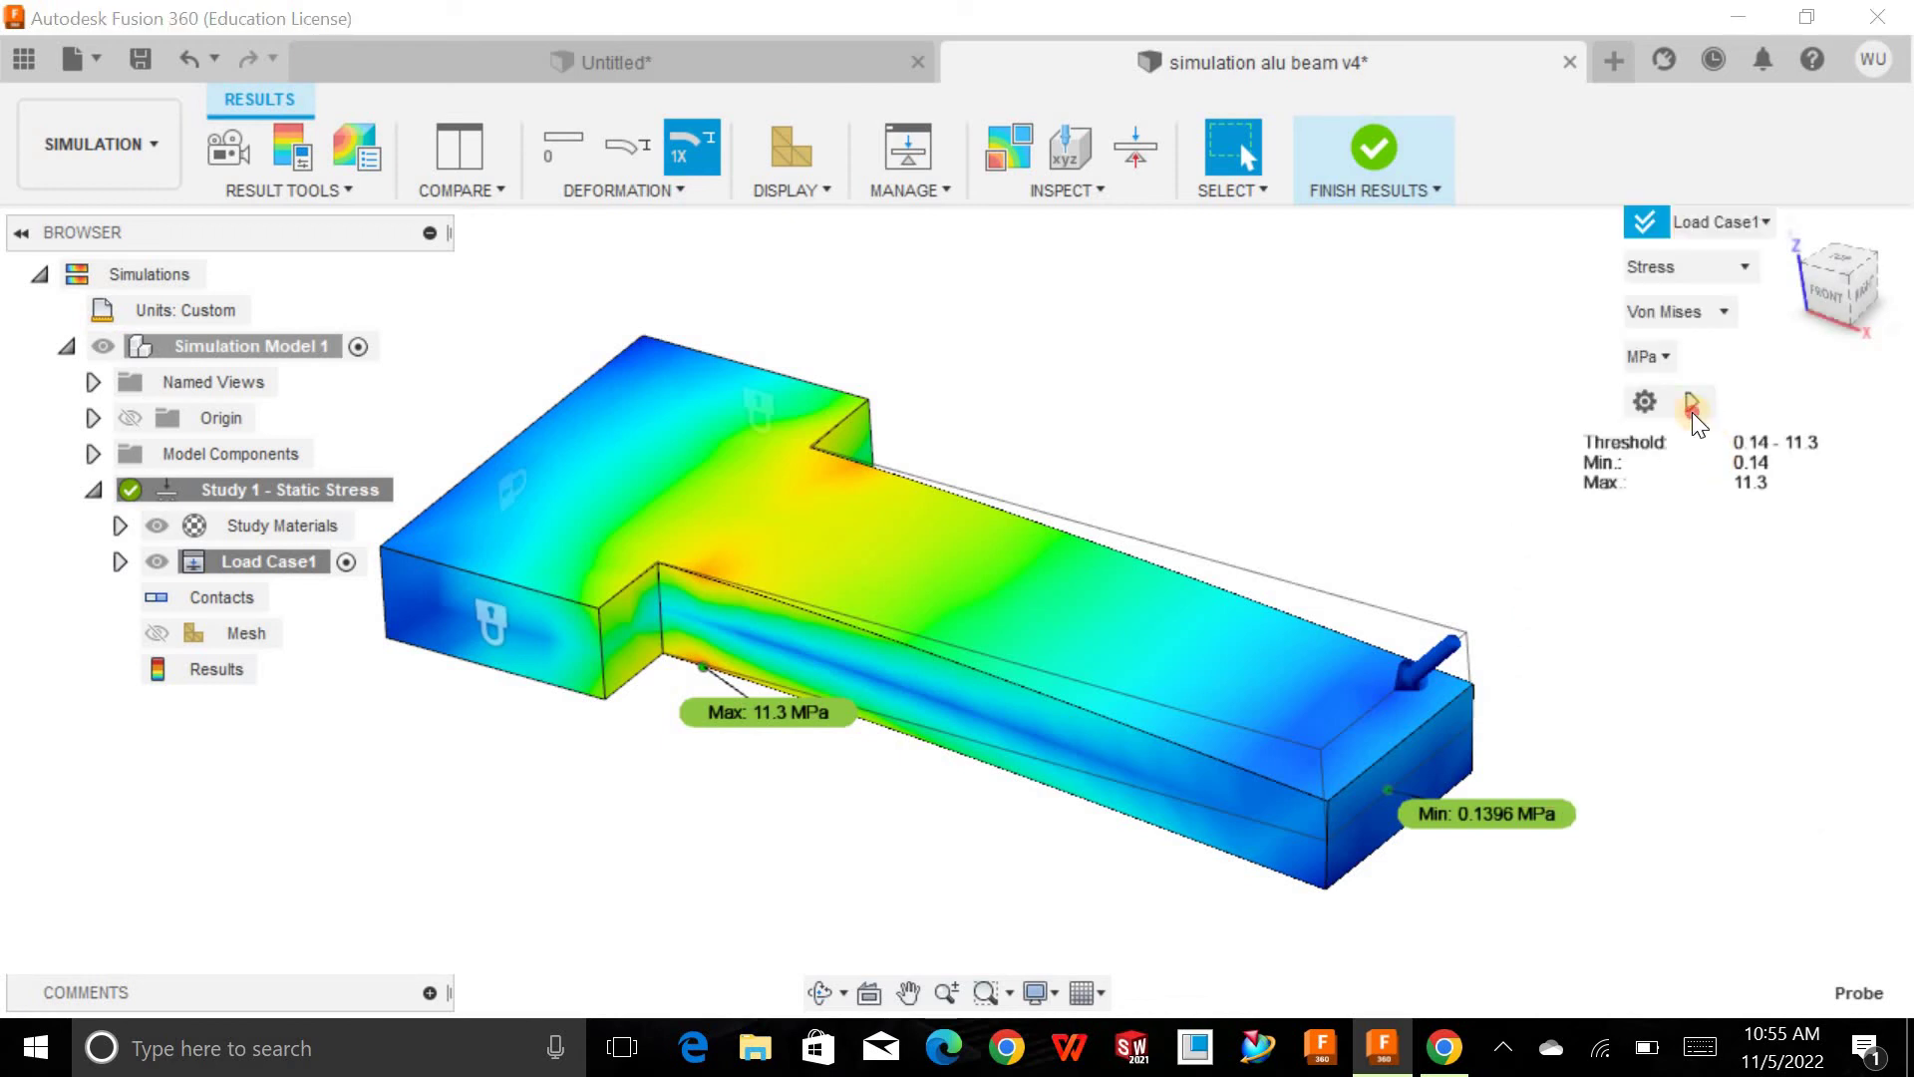
click(1692, 409)
click(1547, 664)
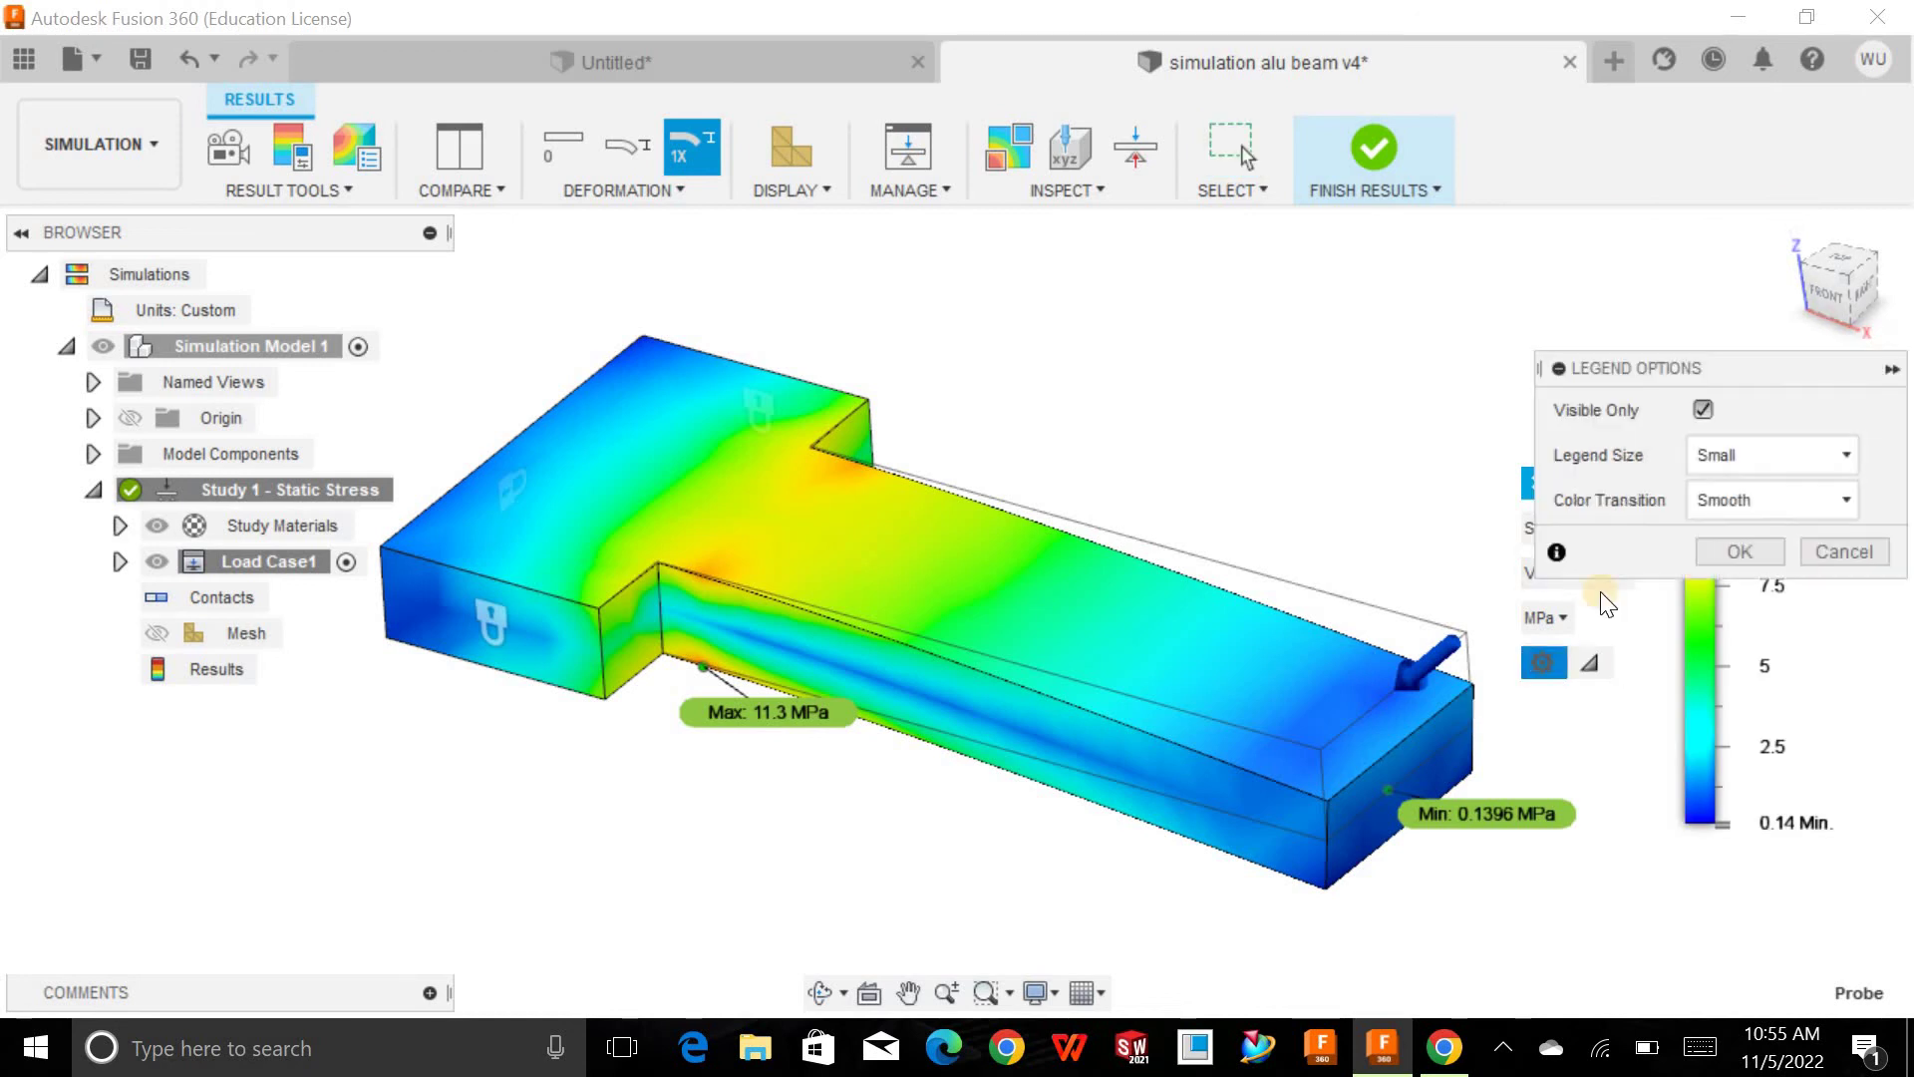
click(1721, 455)
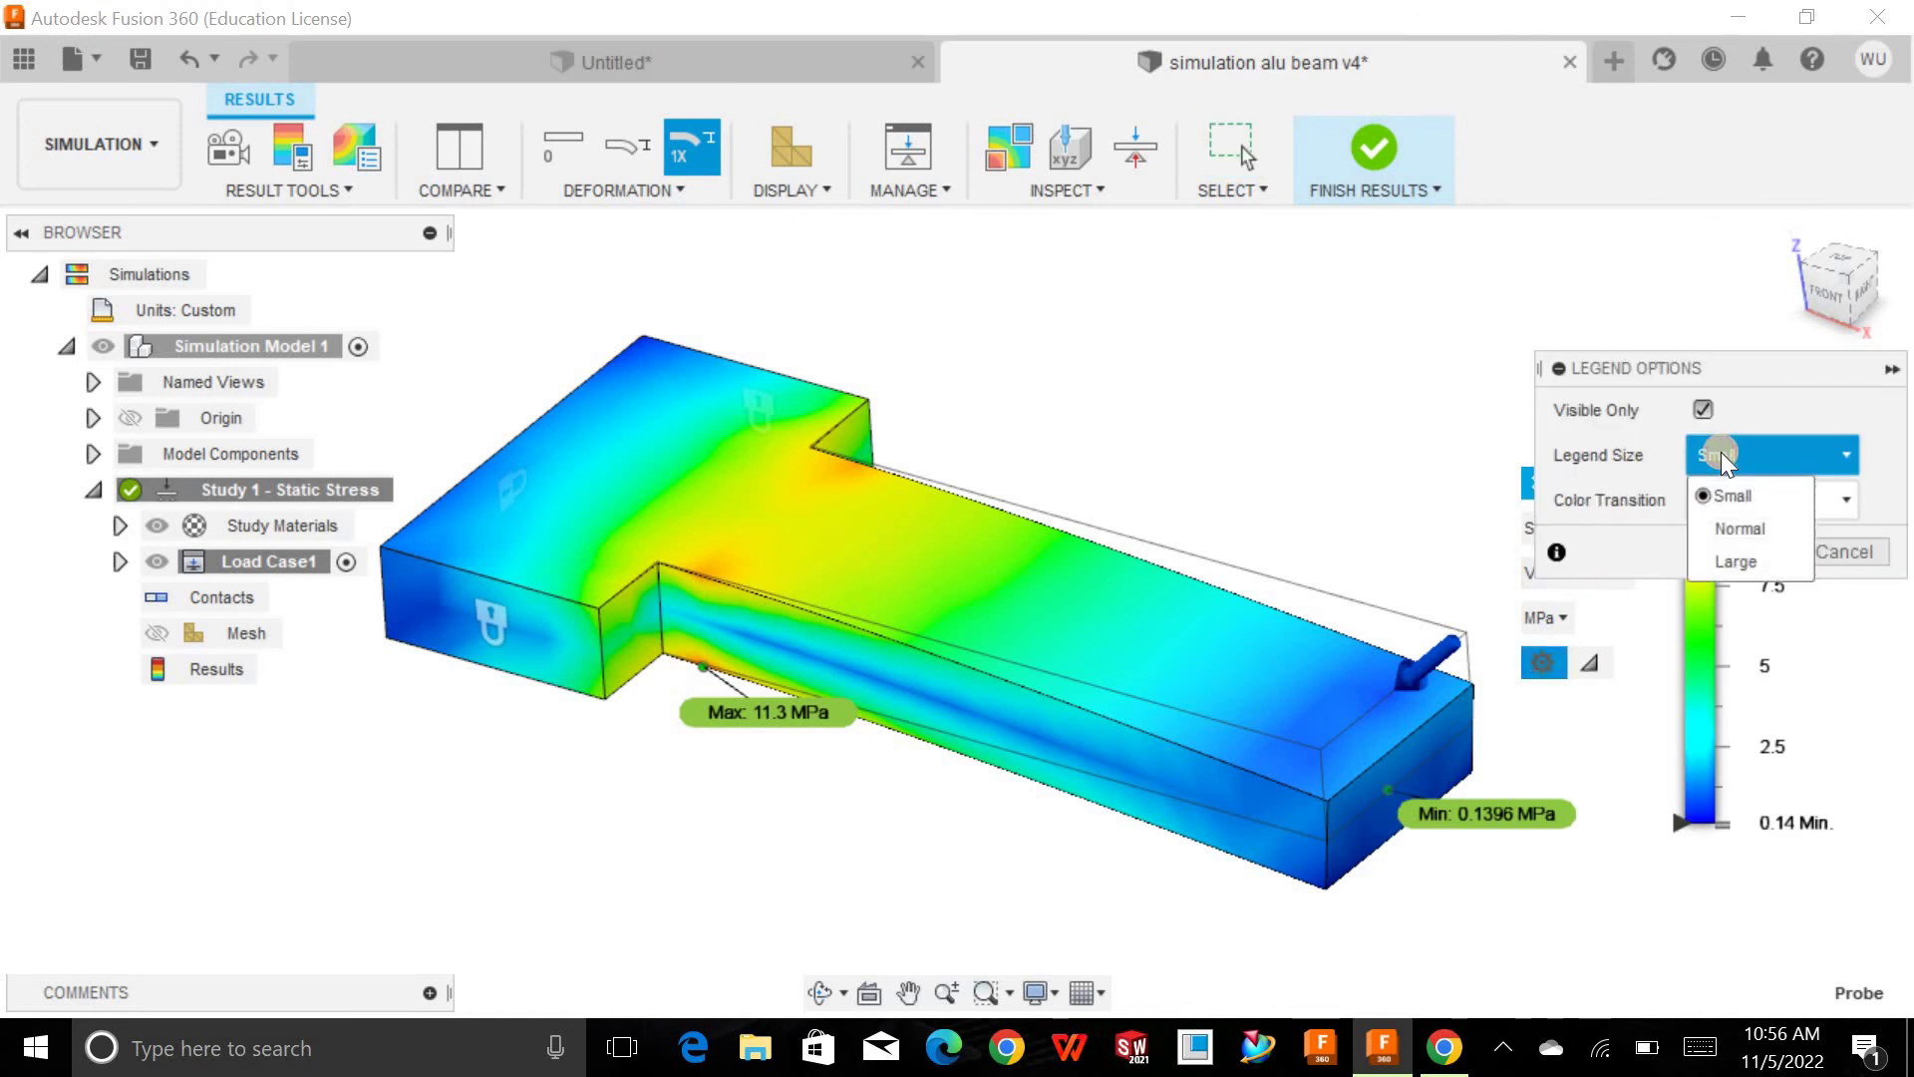
click(1736, 528)
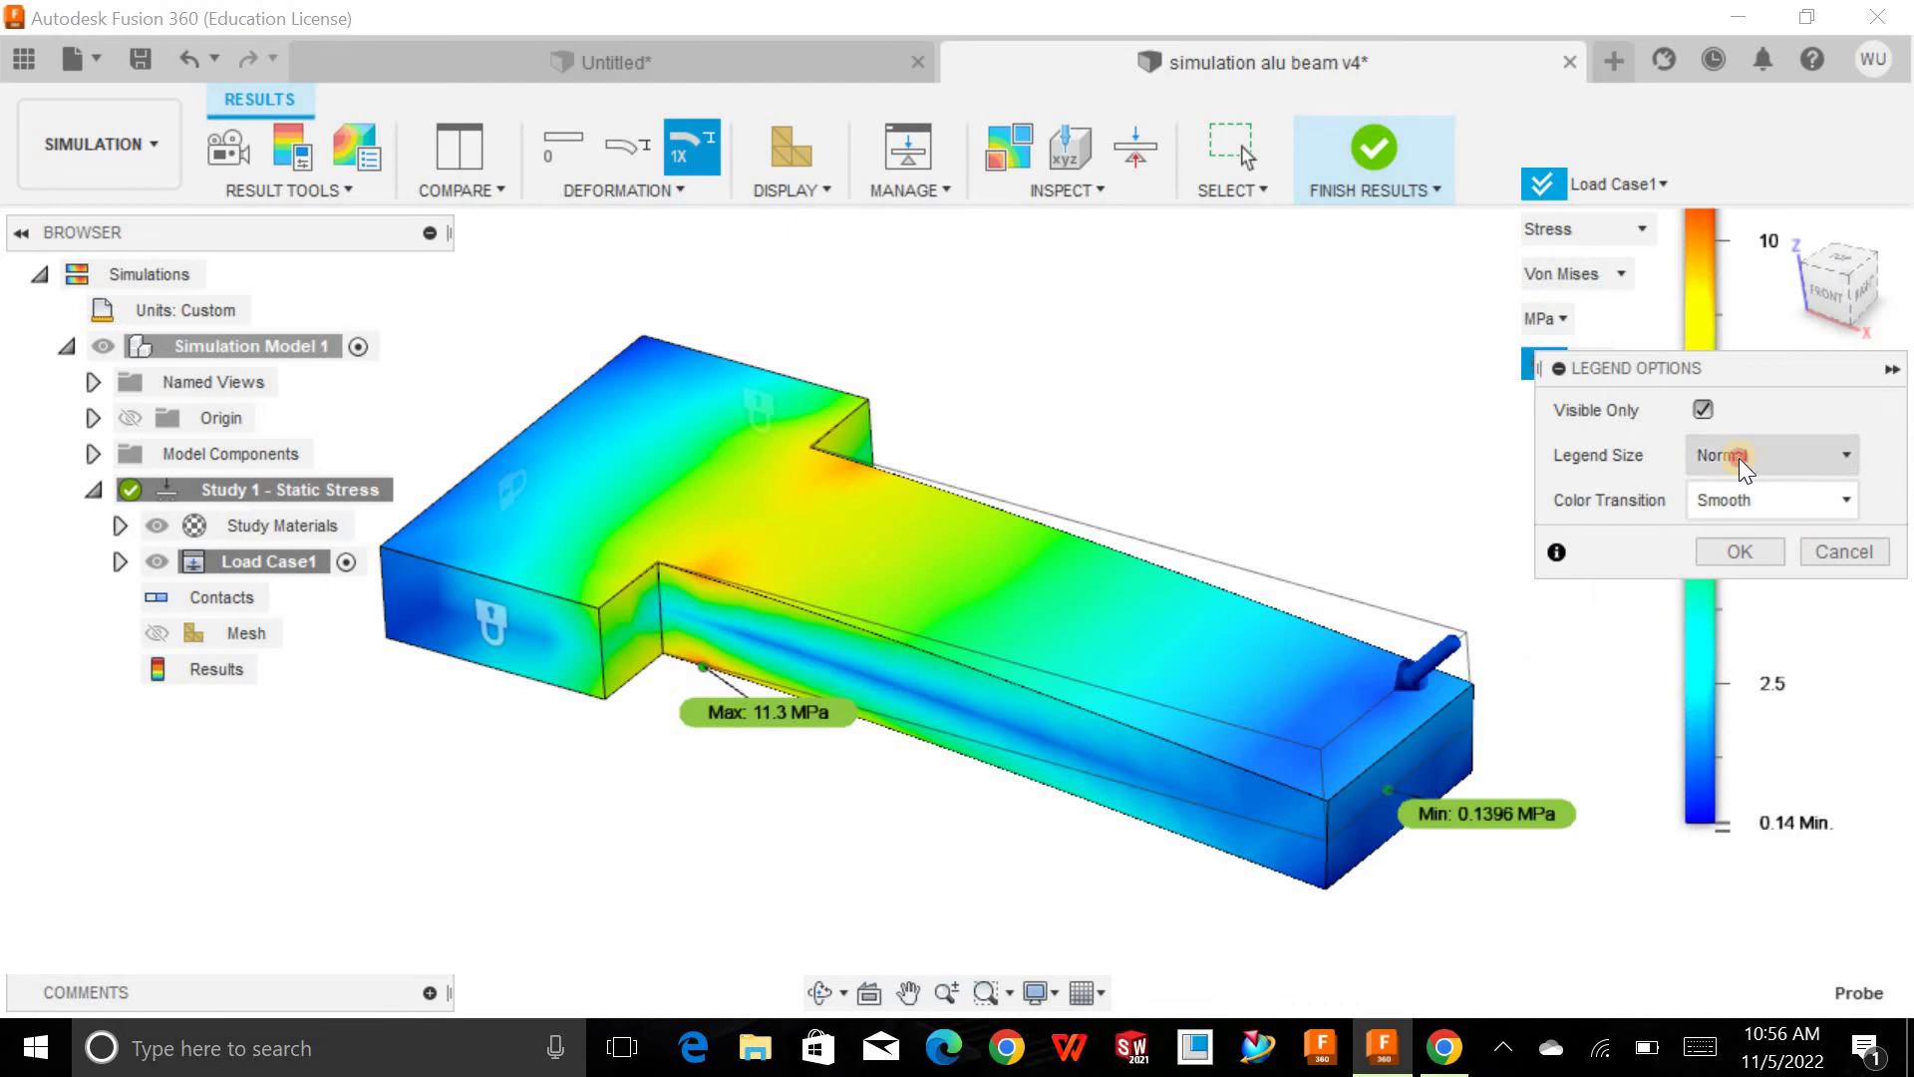
click(1739, 458)
click(1739, 501)
click(1735, 468)
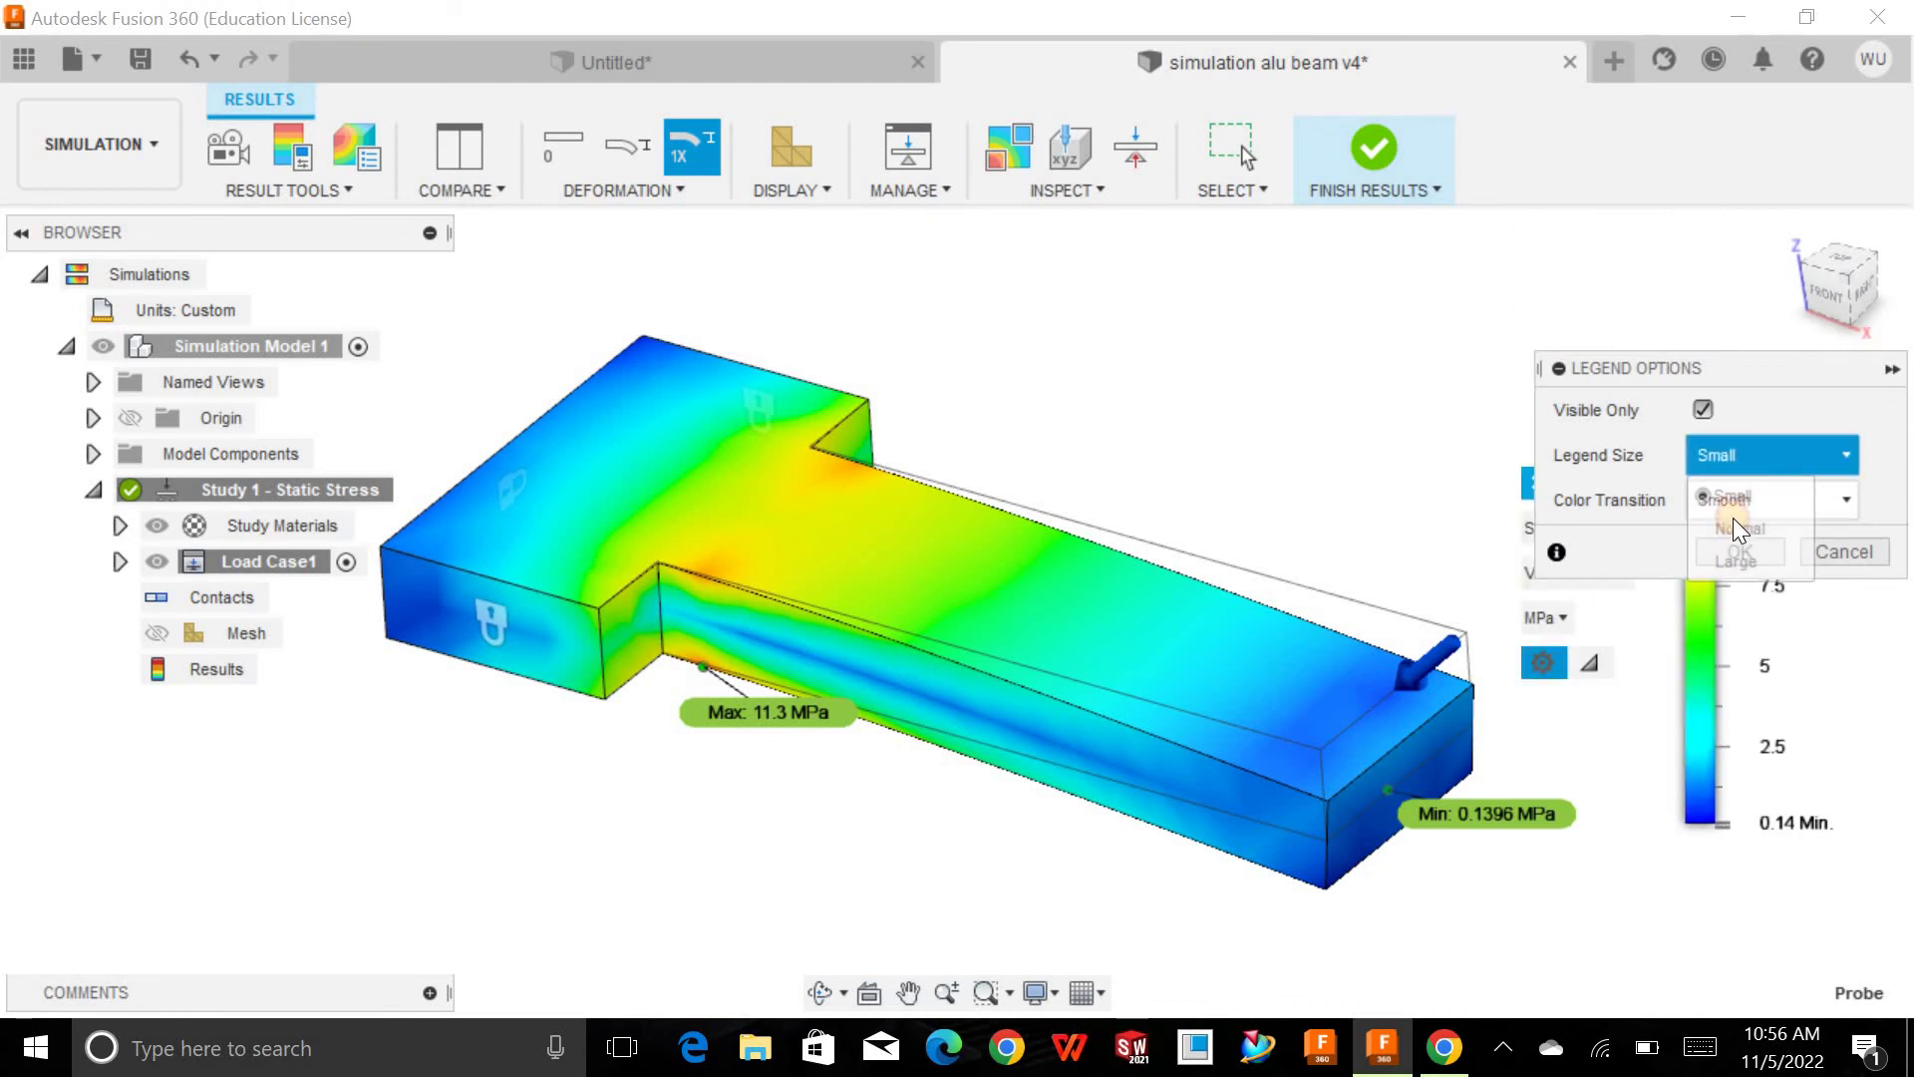
click(1733, 556)
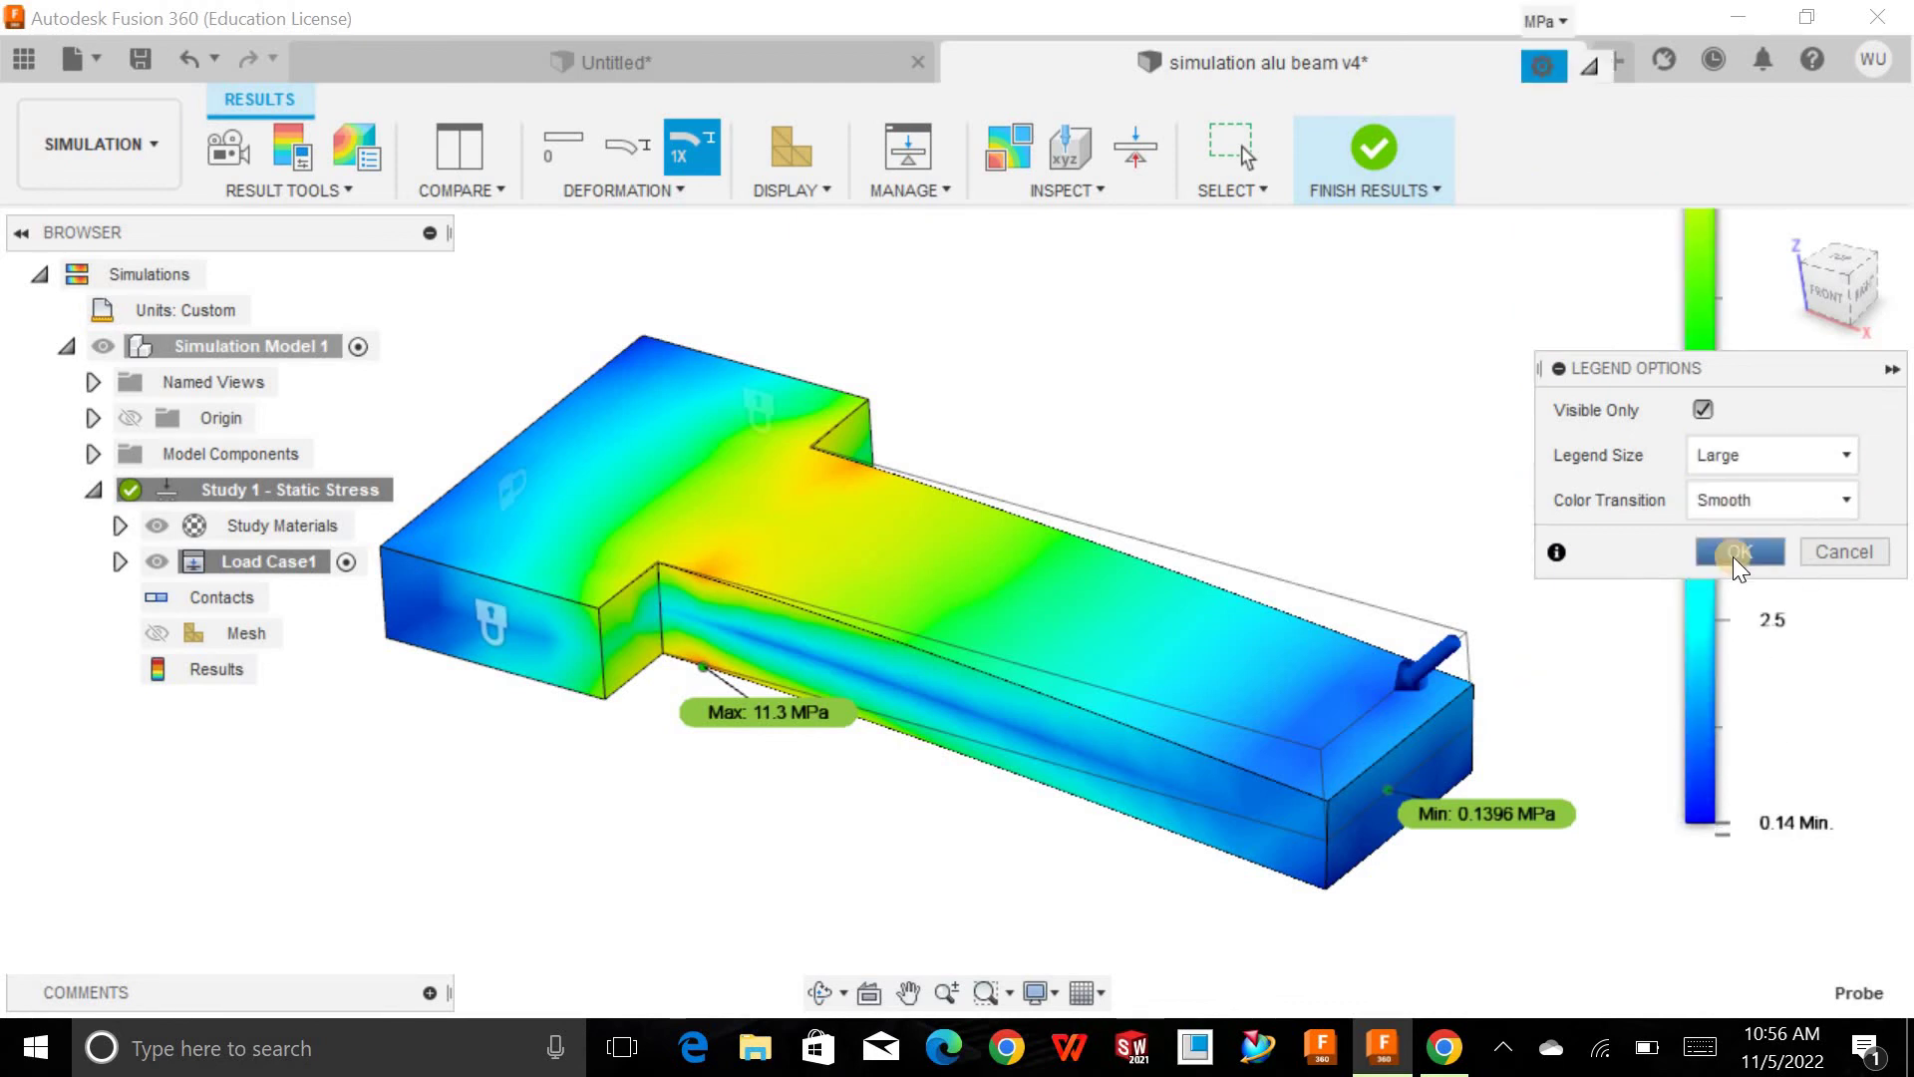
click(1733, 465)
click(1729, 493)
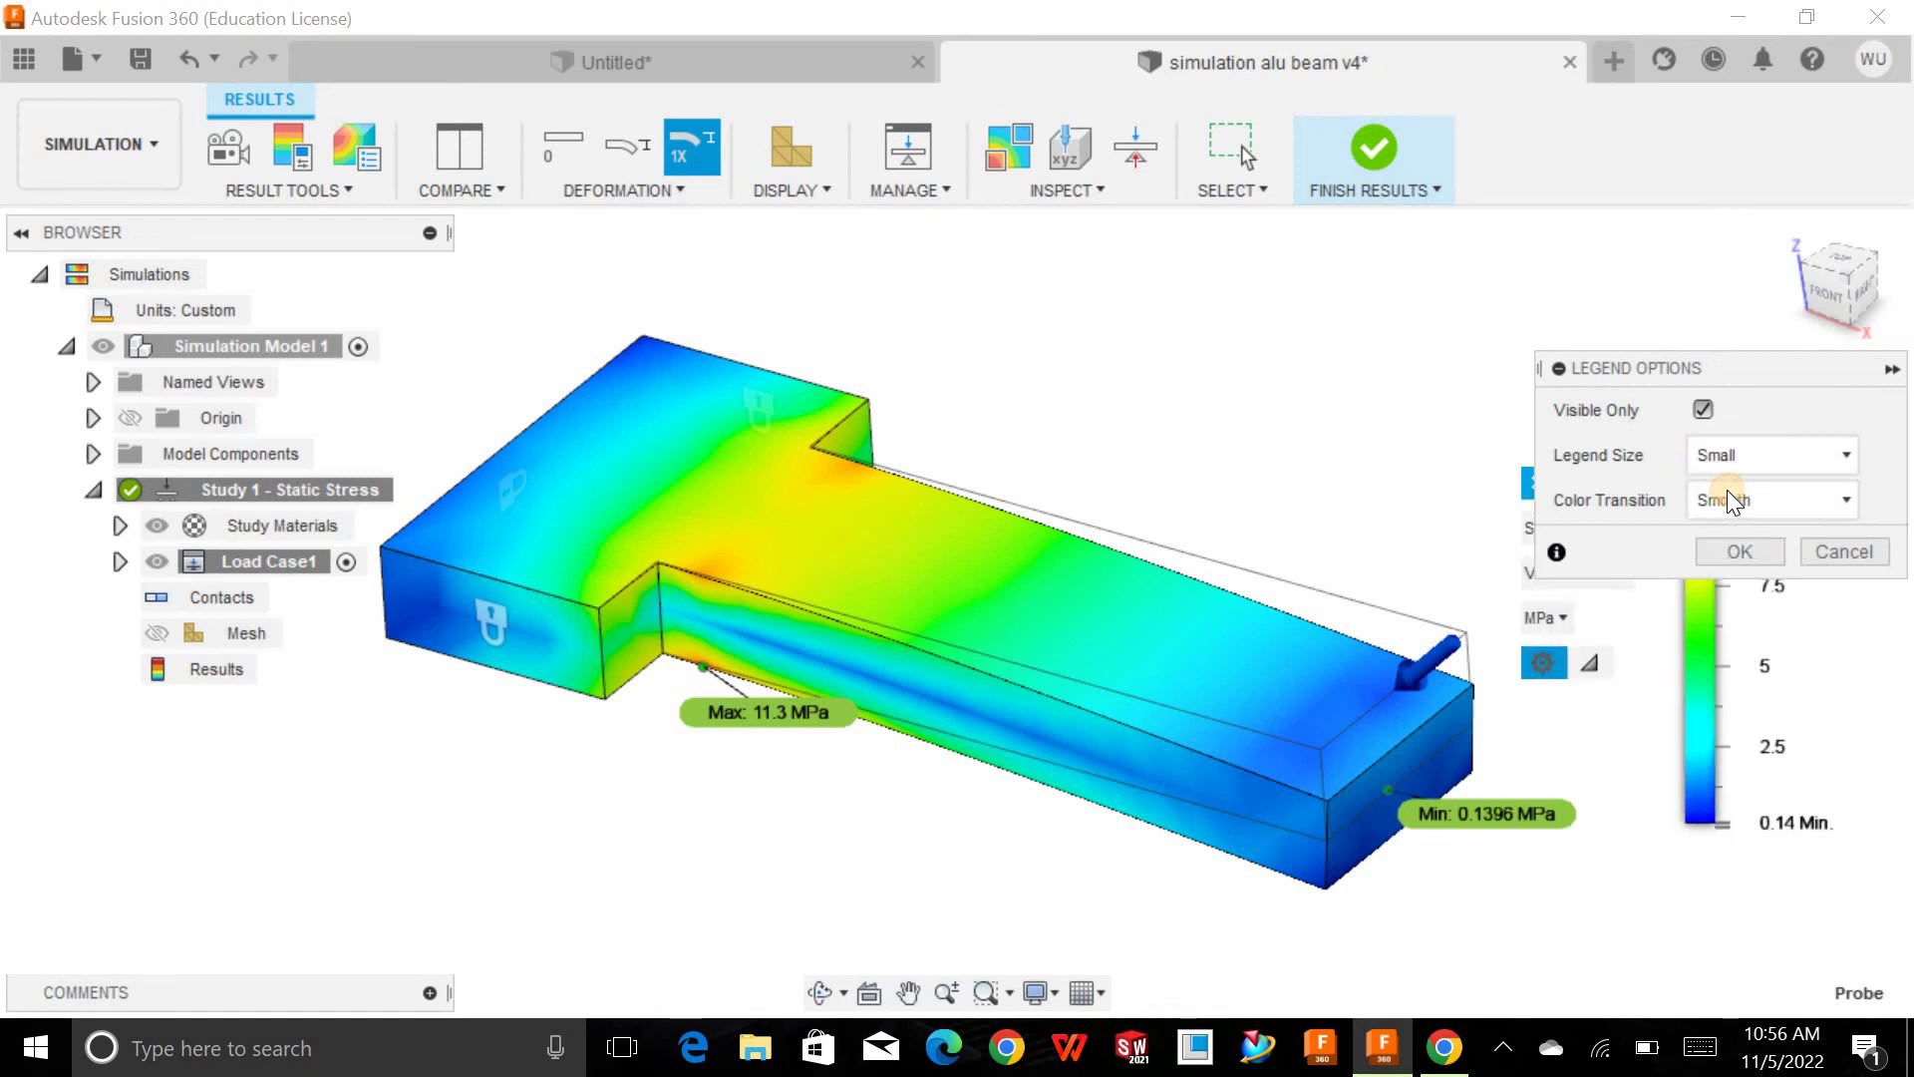
- Move the legend options clear of the color scale and set the color transition to Banded
click(1737, 500)
drag(1701, 379, 1303, 280)
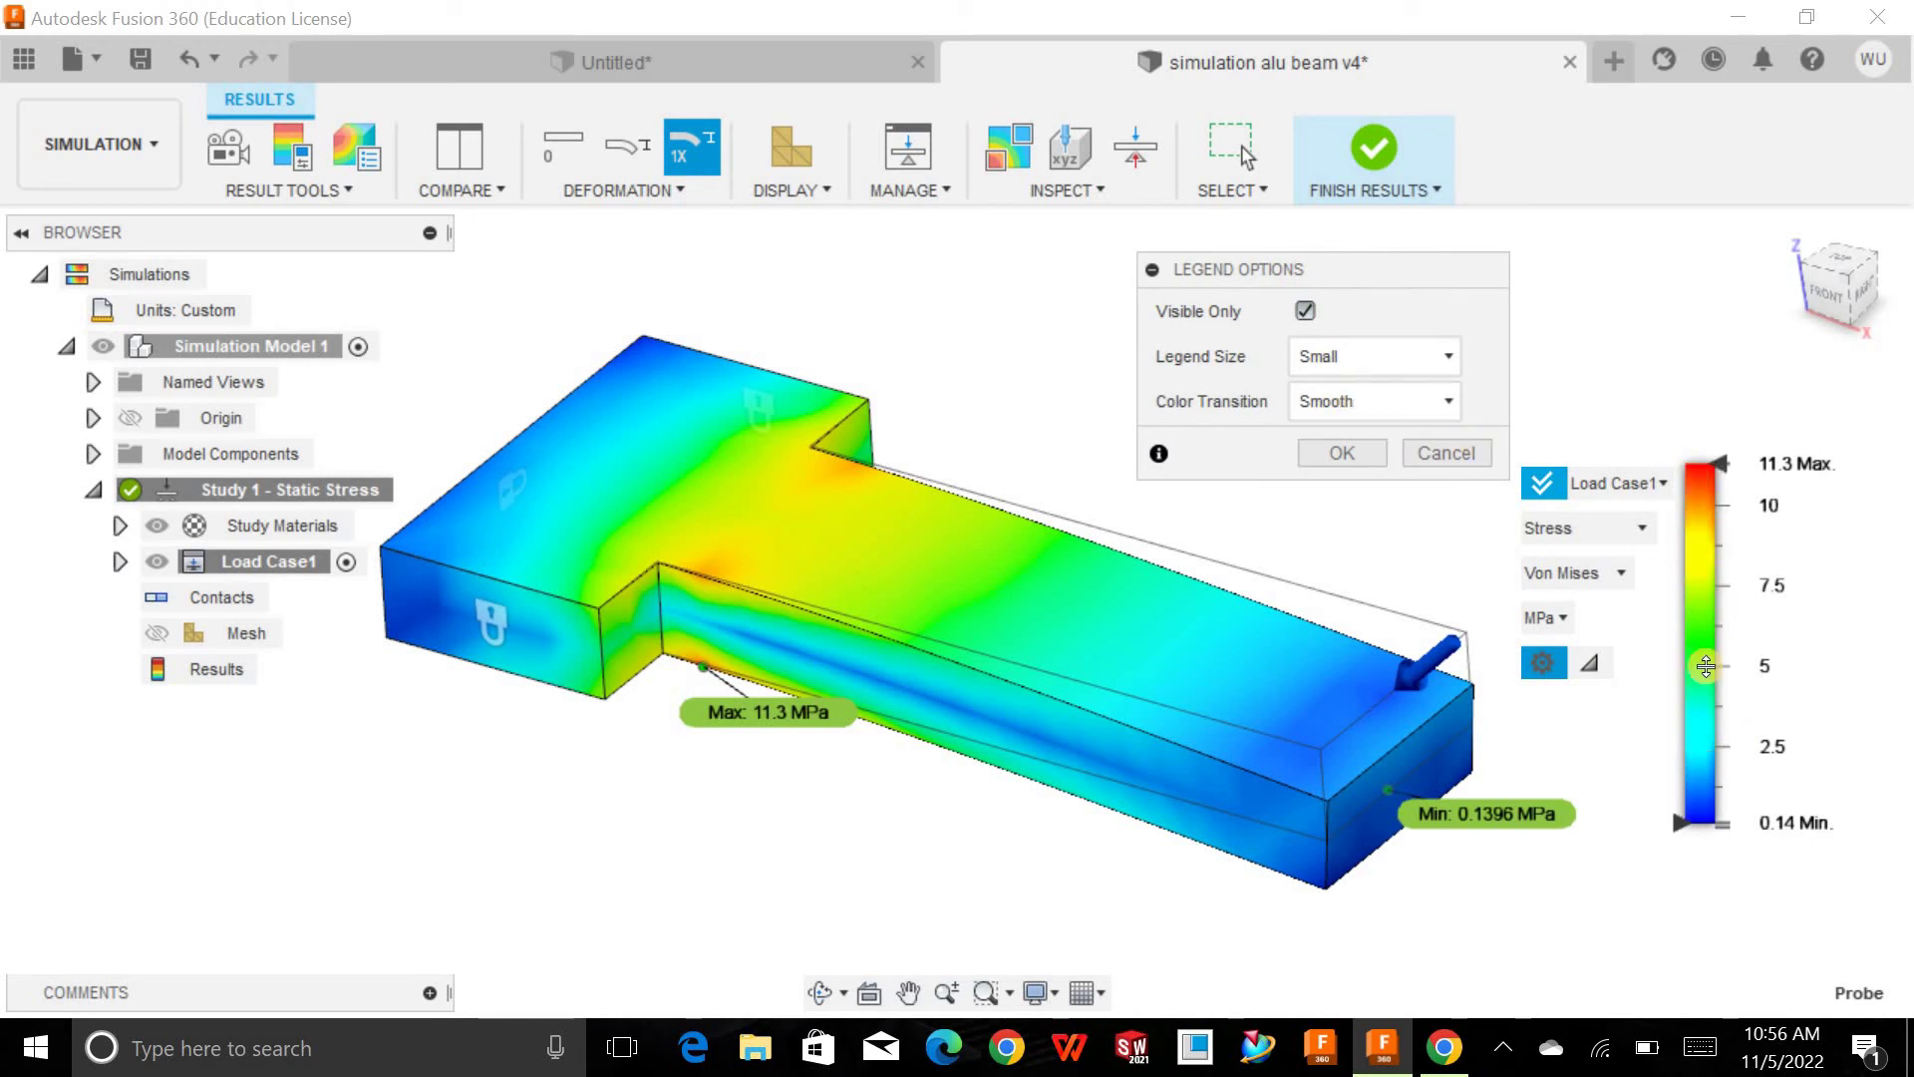
click(1346, 400)
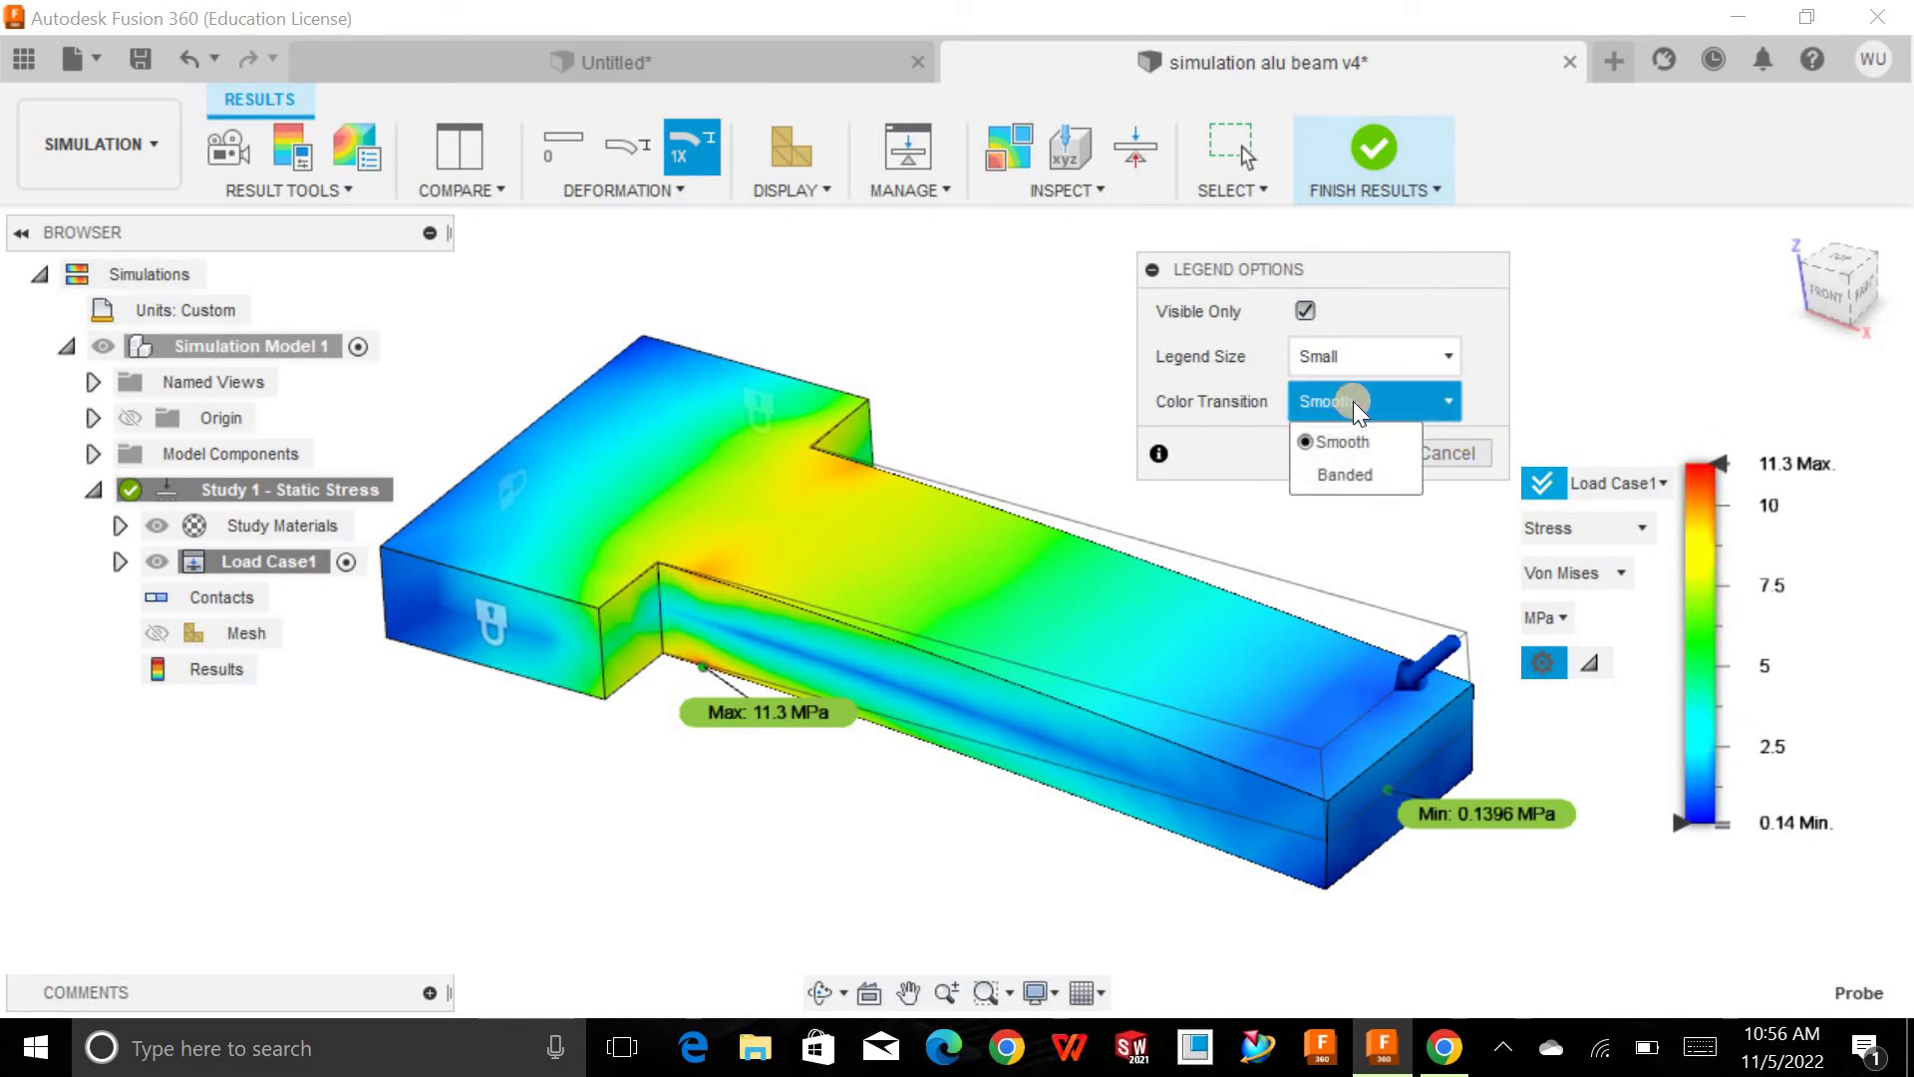
click(1352, 472)
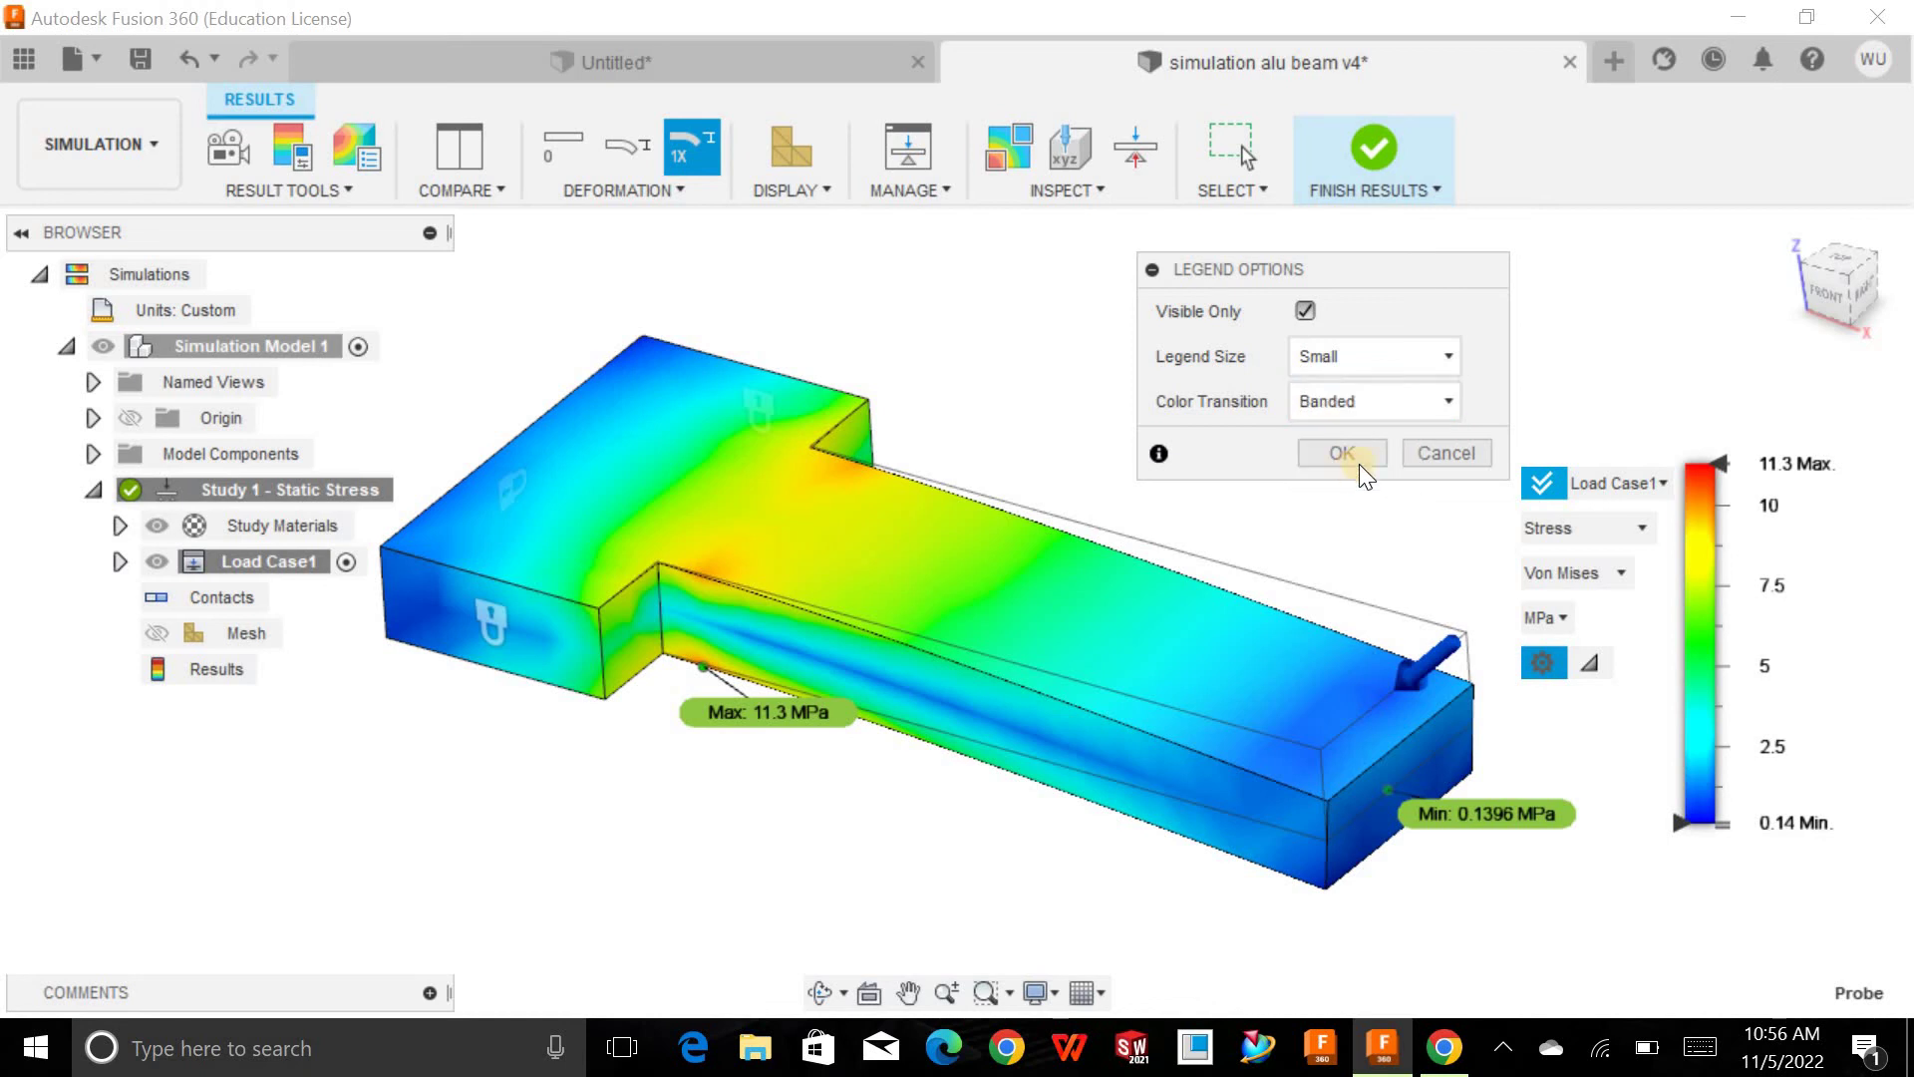
click(1354, 461)
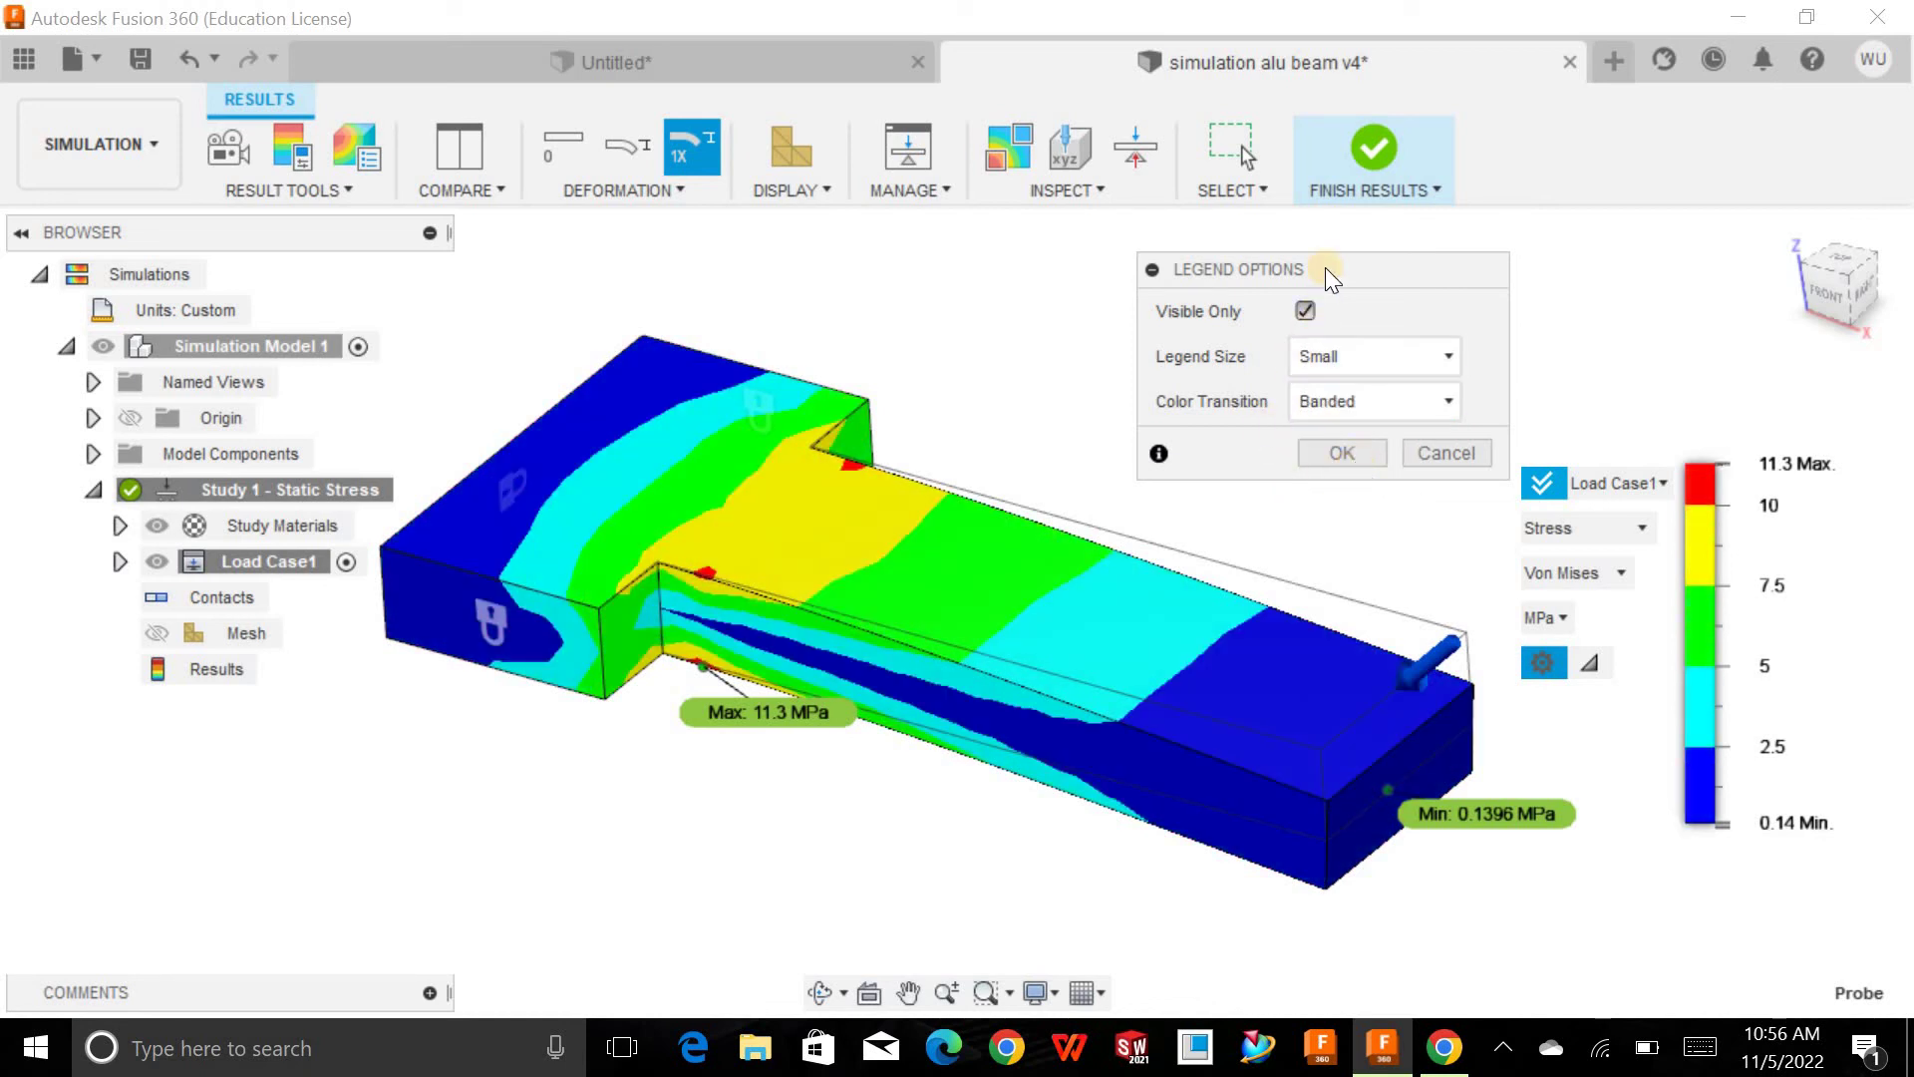
- Look over the banded stress plot, set the color transition back to Smooth and accept the legend options
drag(1325, 267, 1366, 237)
shift+middle_drag(1020, 300, 1112, 397)
click(1406, 379)
click(1398, 409)
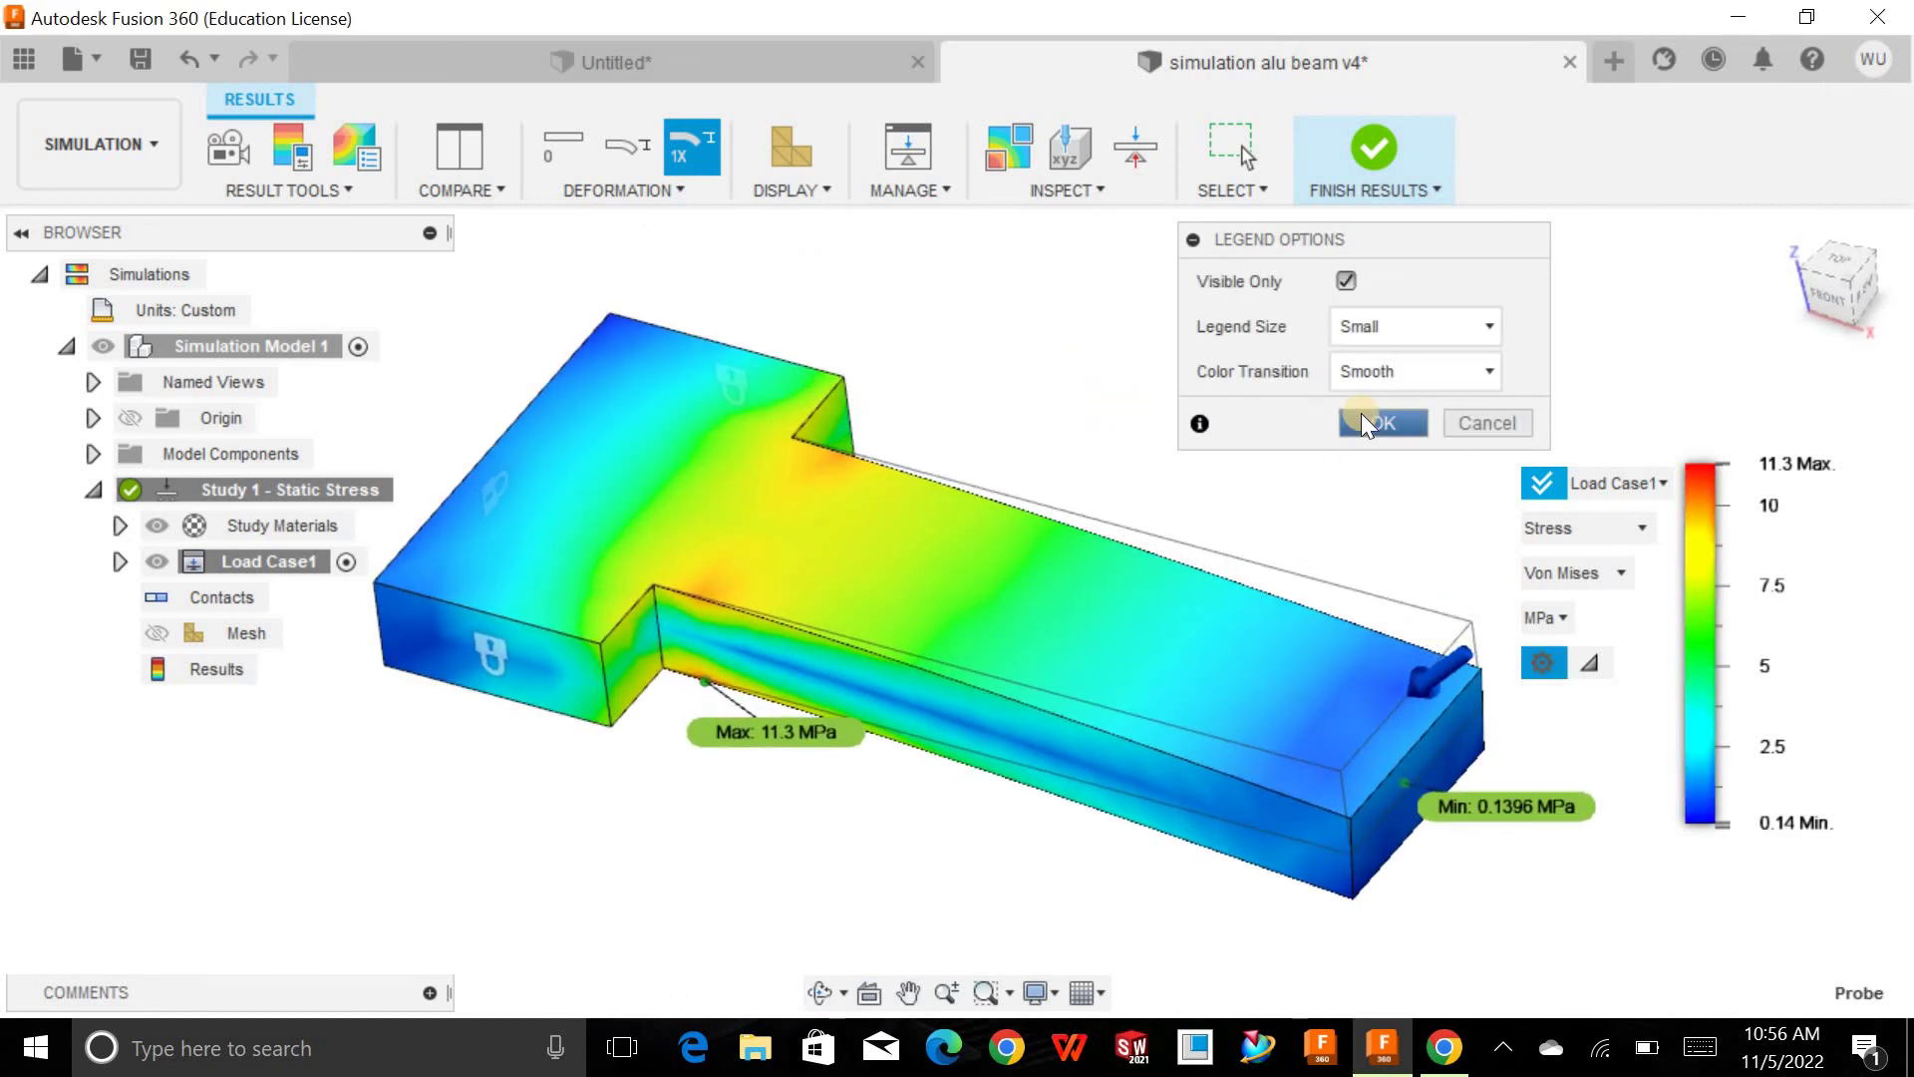
click(1363, 416)
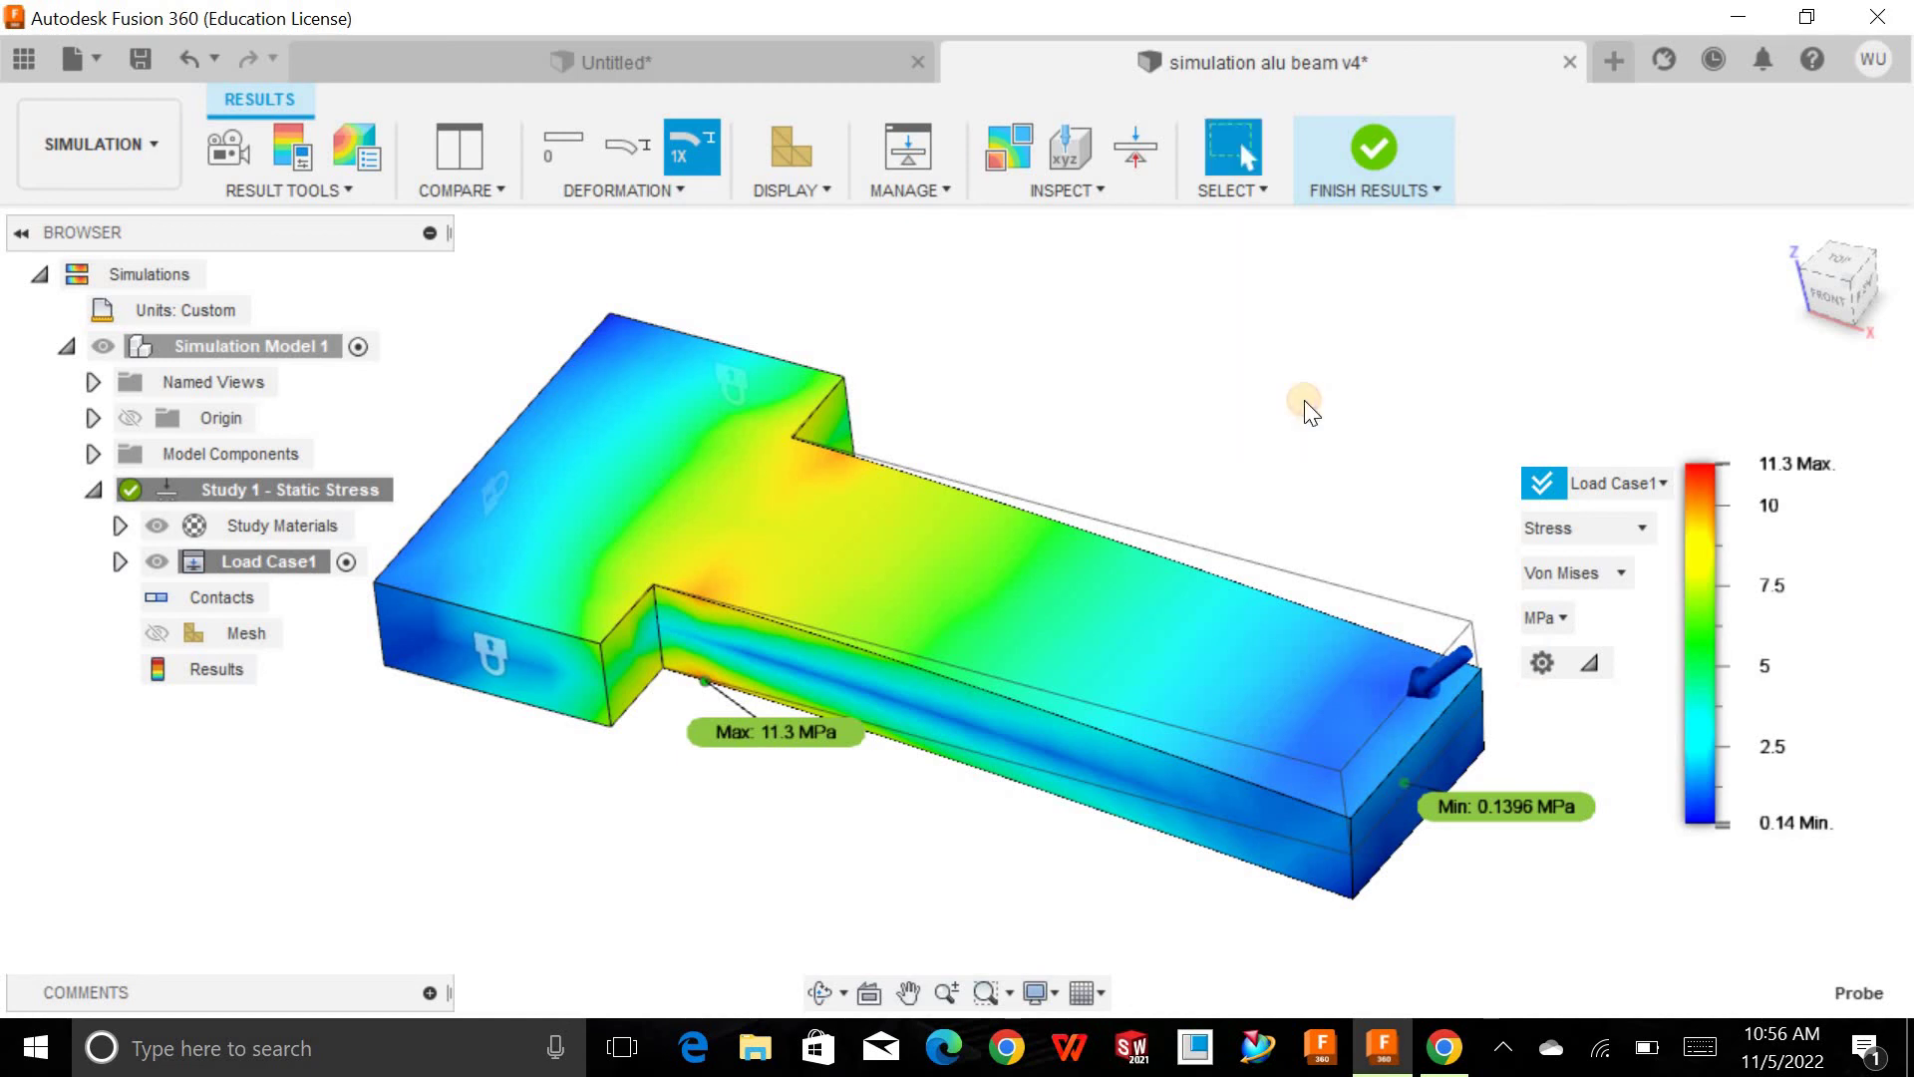
- Show the mesh over the Von Mises stress result and examine the elements along the beam
shift+middle_drag(1303, 379, 1146, 449)
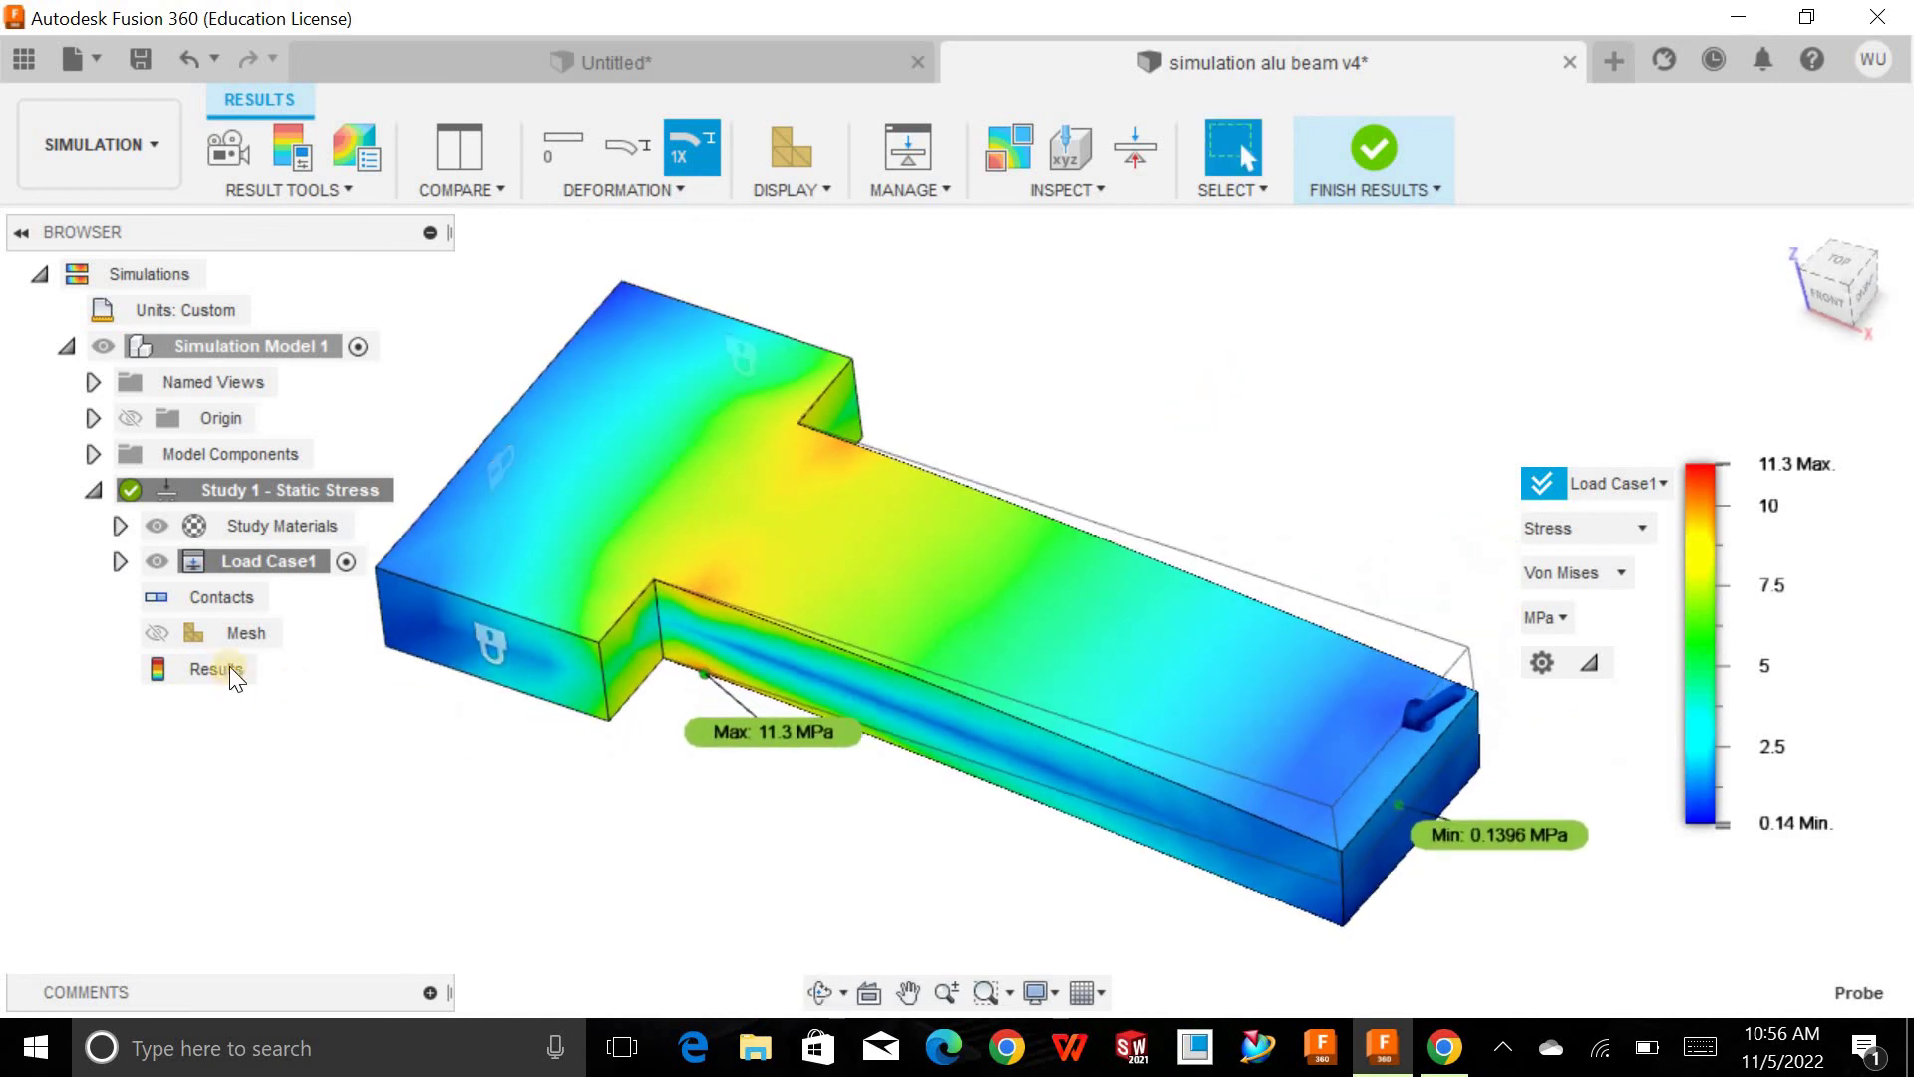
click(158, 632)
mouse_move(1162, 334)
shift+middle_down()
mouse_move(1149, 346)
mouse_move(1158, 312)
mouse_move(1172, 329)
shift+middle_up()
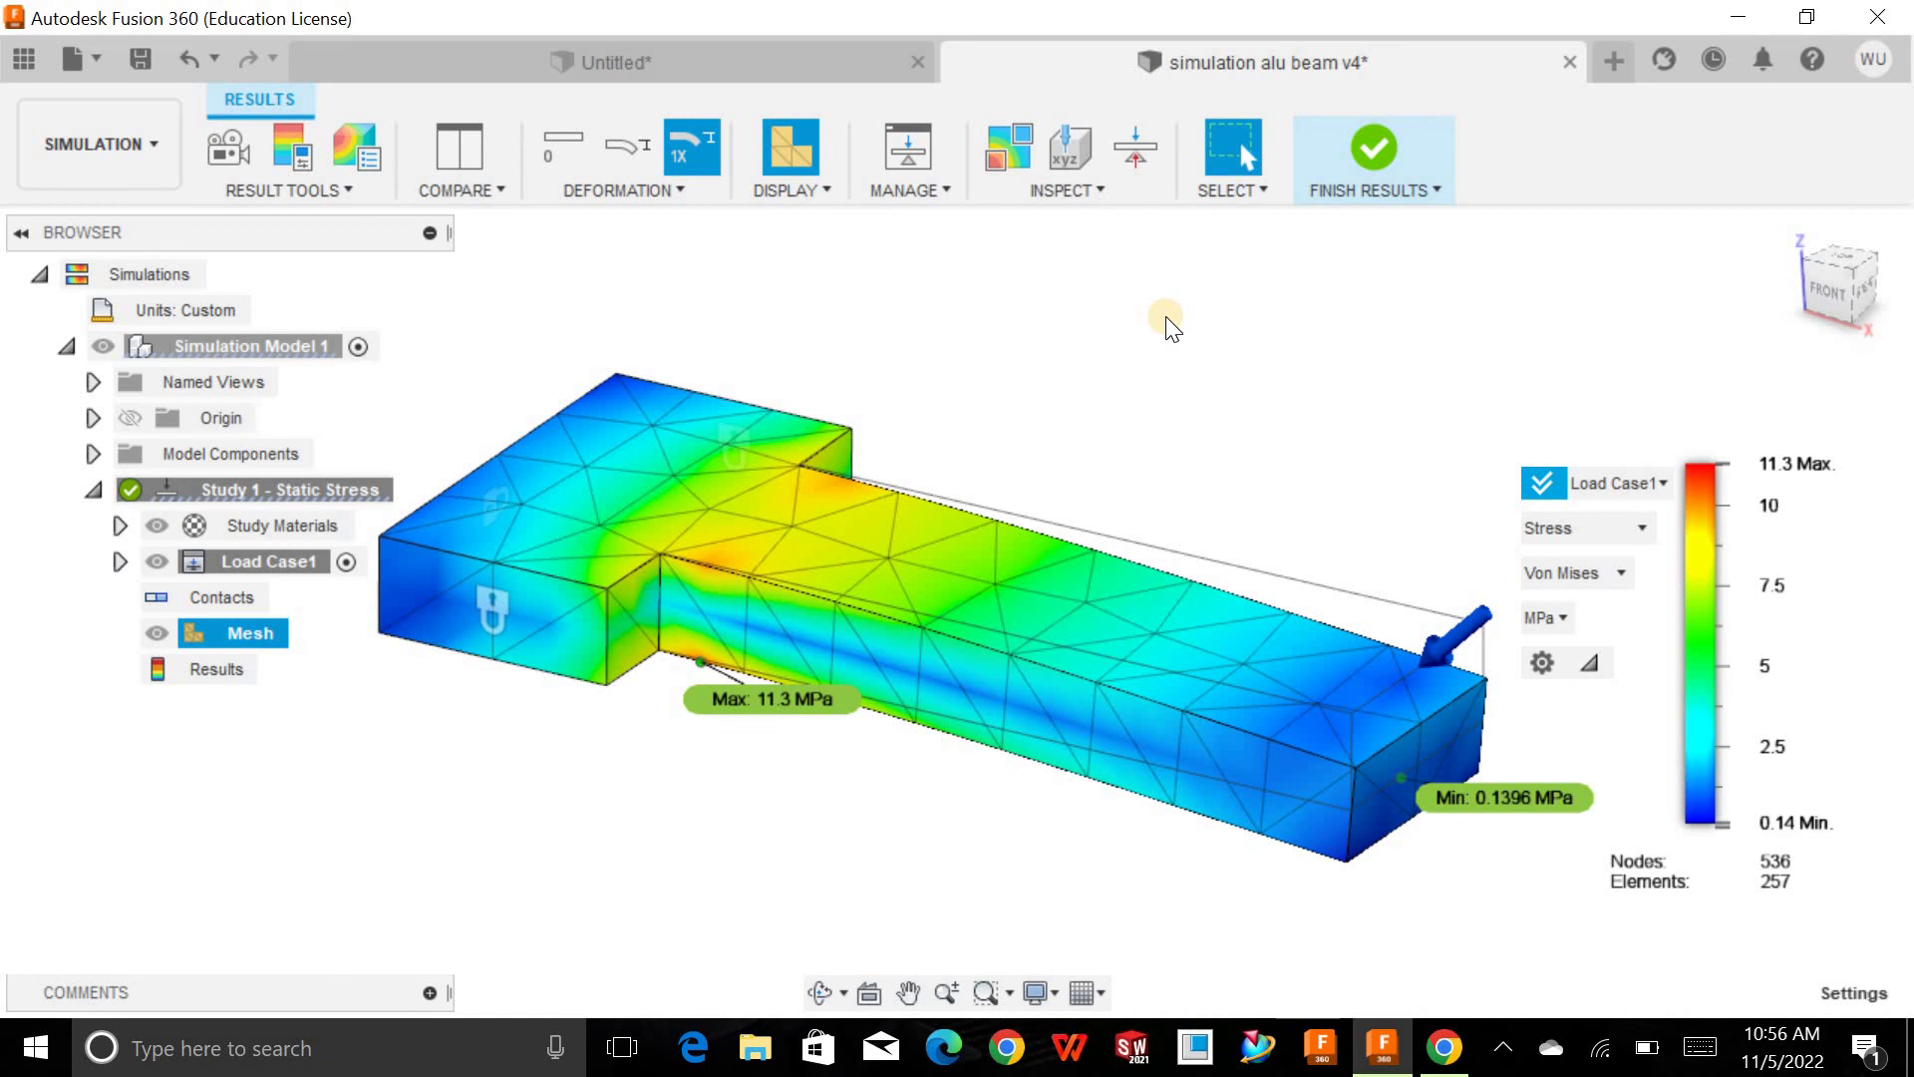
shift+middle_drag(1162, 312, 1098, 468)
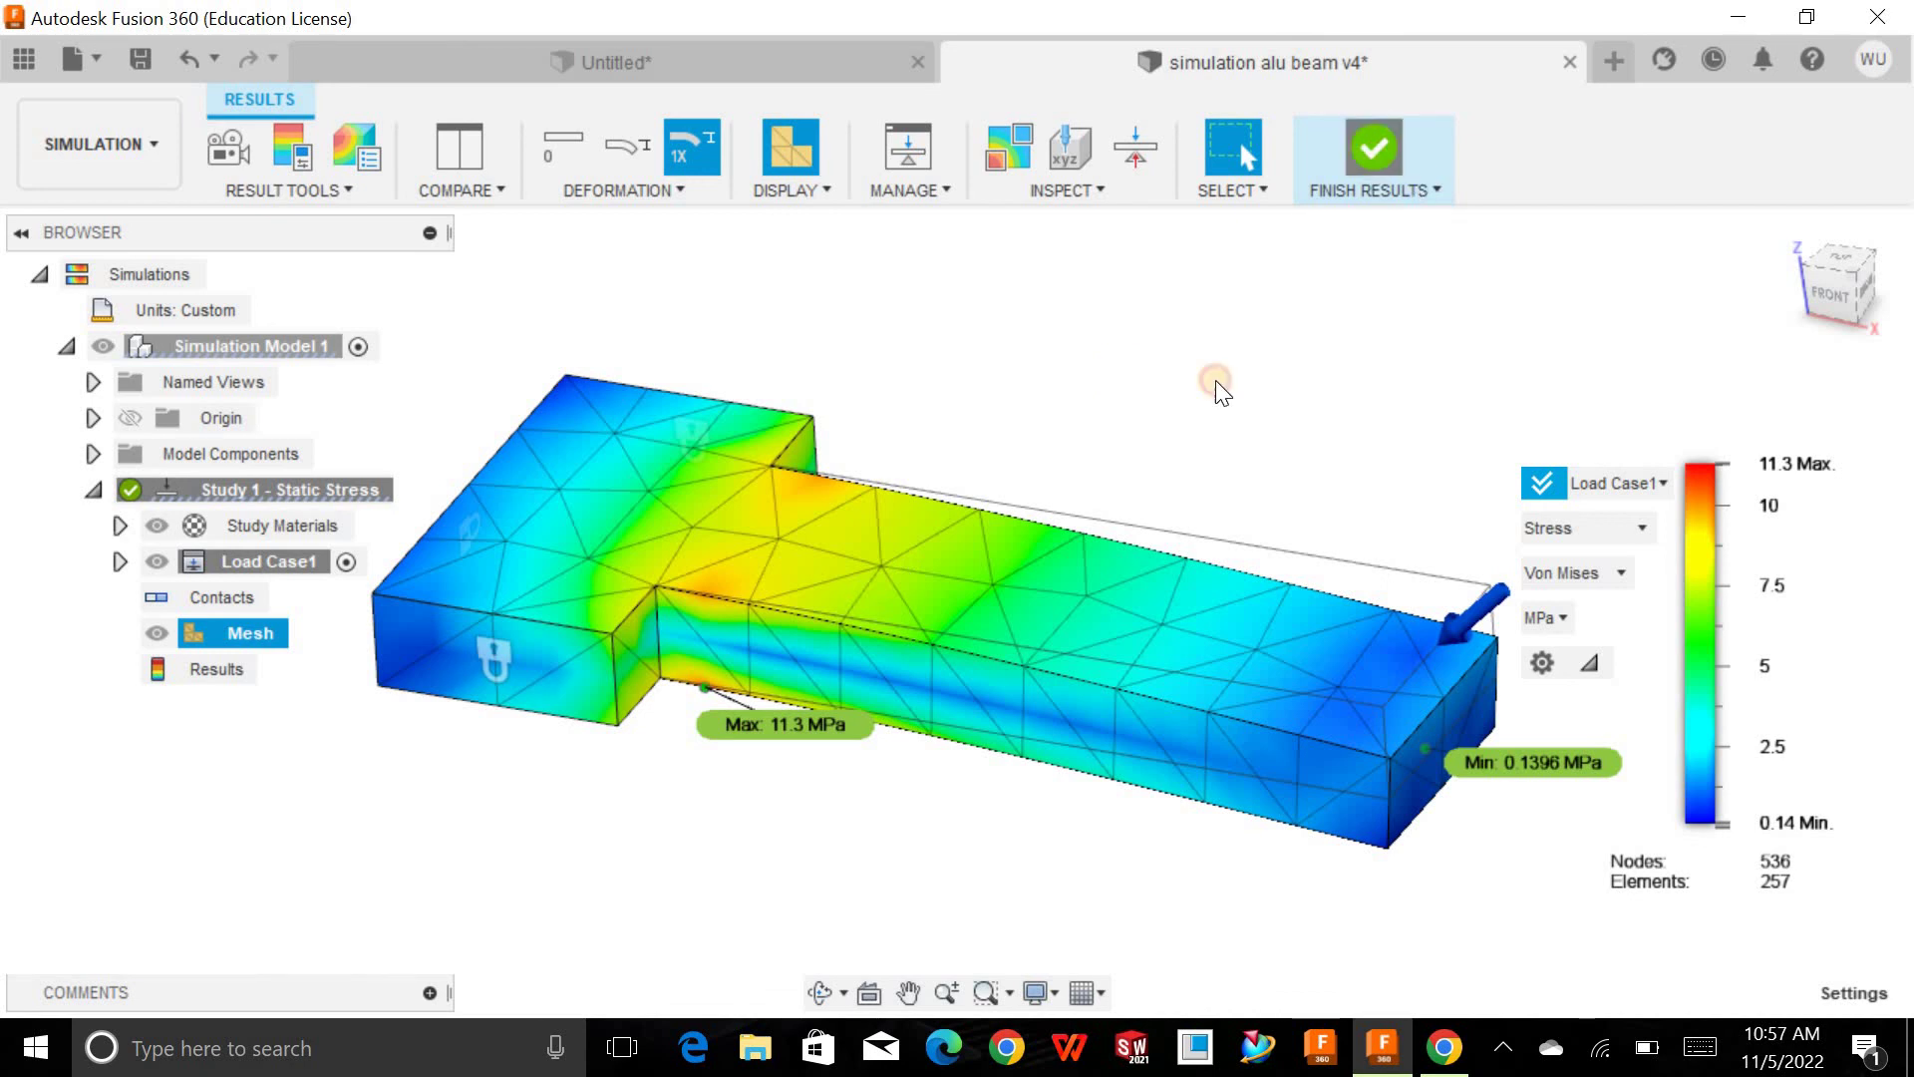
- Finish reviewing the results and return to the study setup of the beam
click(1374, 160)
drag(1198, 377, 1356, 349)
key(Escape)
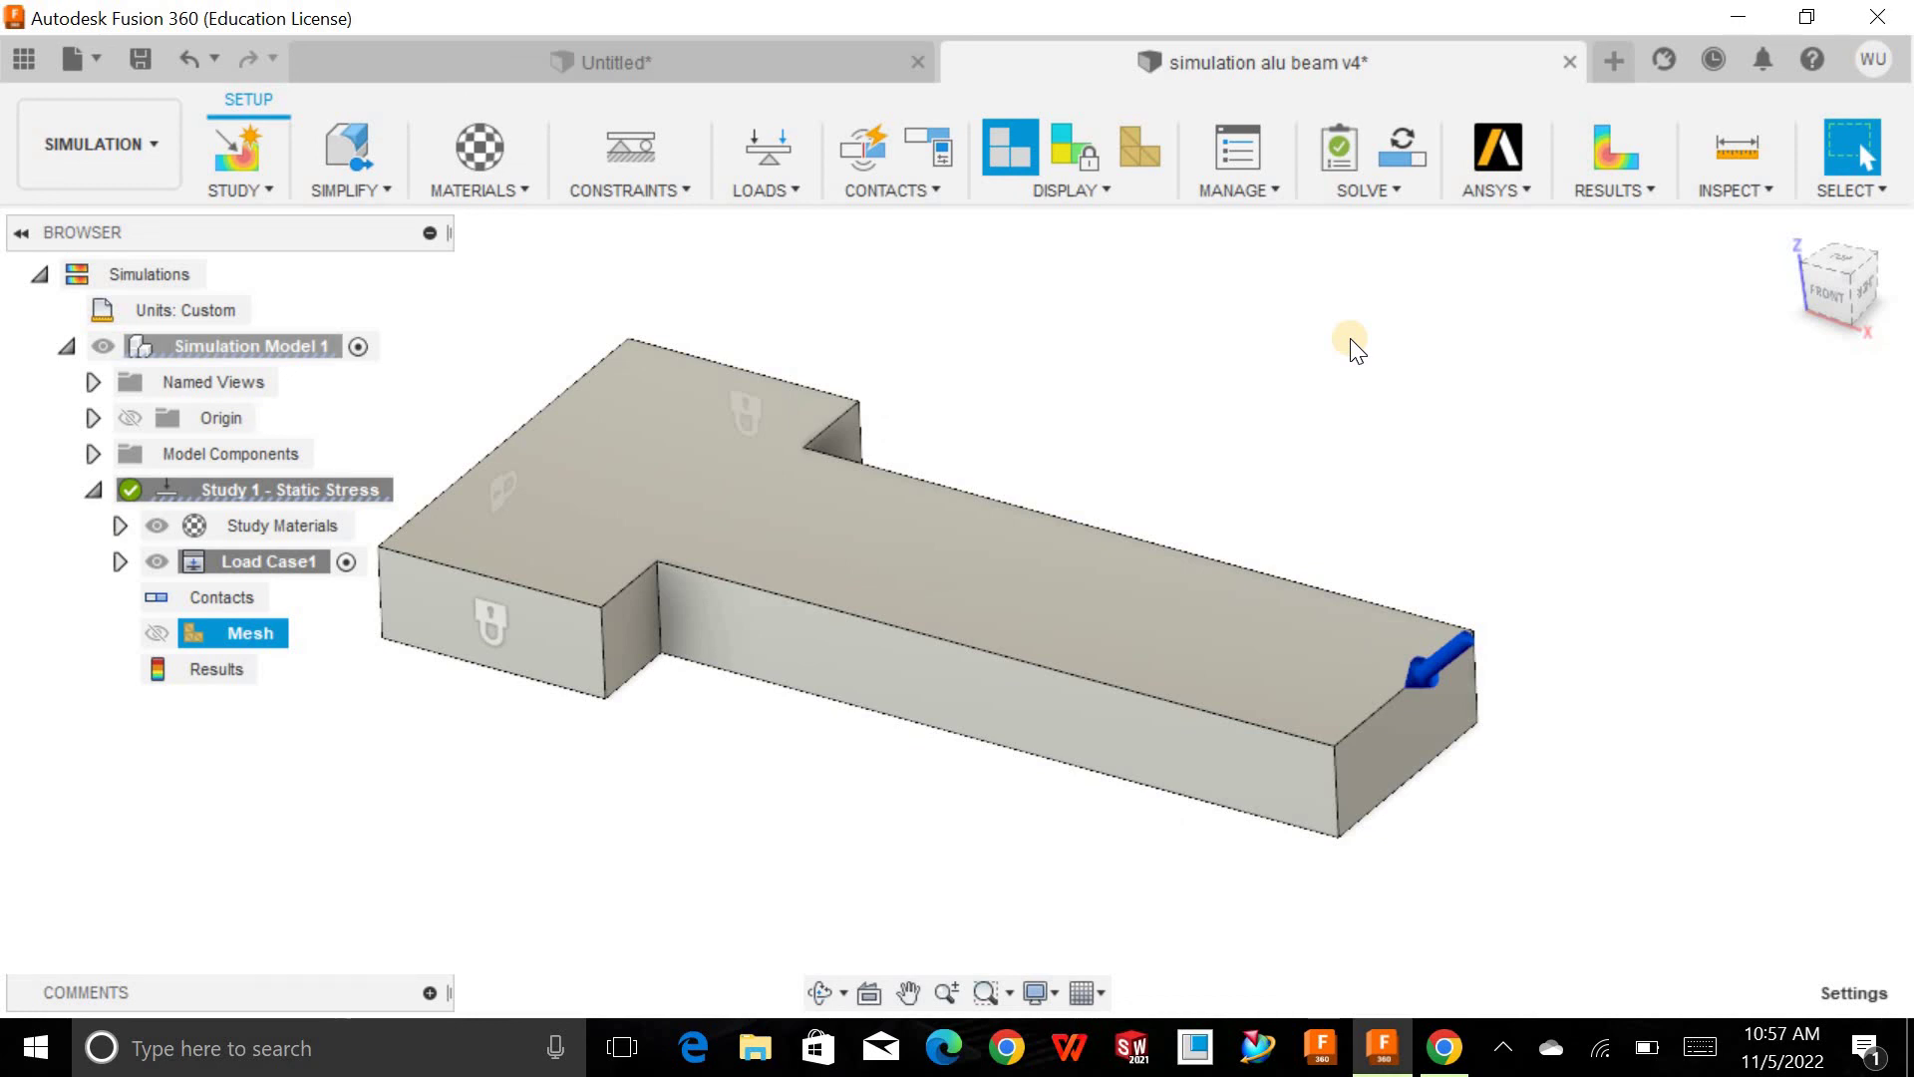